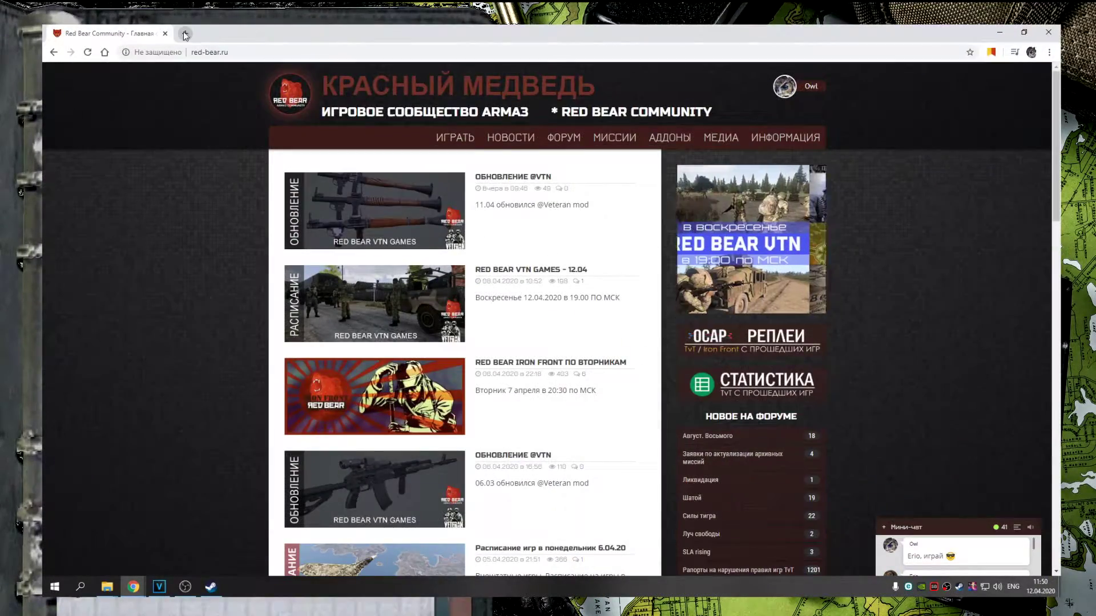
Search Yandex for арма3синк in a new tab and open the Armaholic ArmA3Sync result
{"action": "left_click", "coordinate": [185, 34]}
{"action": "type", "text": "fh"}
{"action": "key", "text": "BackSpace"}
{"action": "key", "text": "BackSpace"}
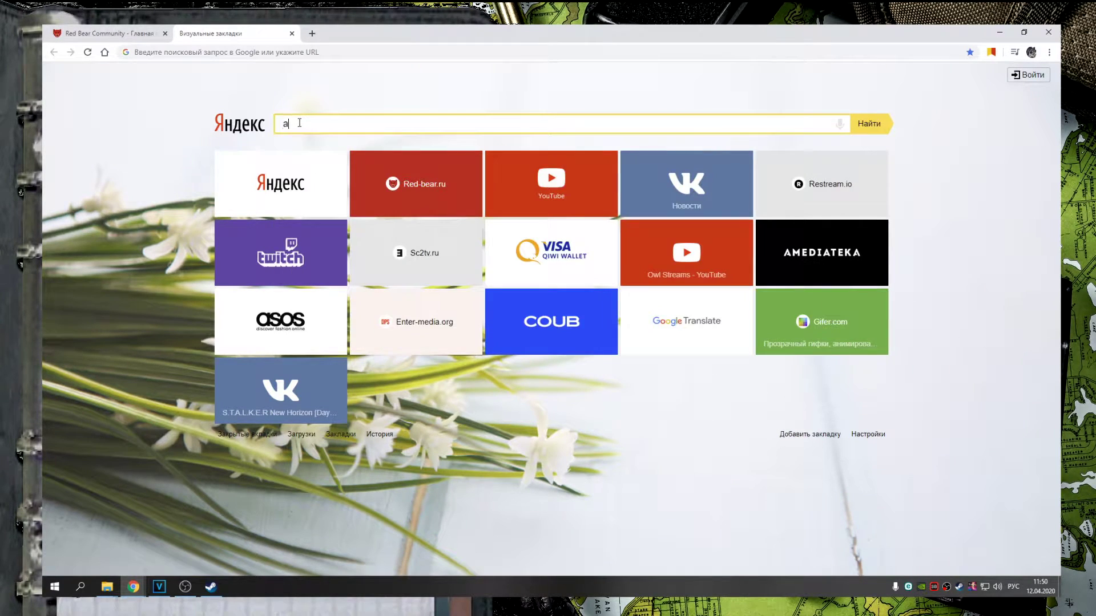
{"action": "type", "text": "арма3синк"}
{"action": "key", "text": "Return"}
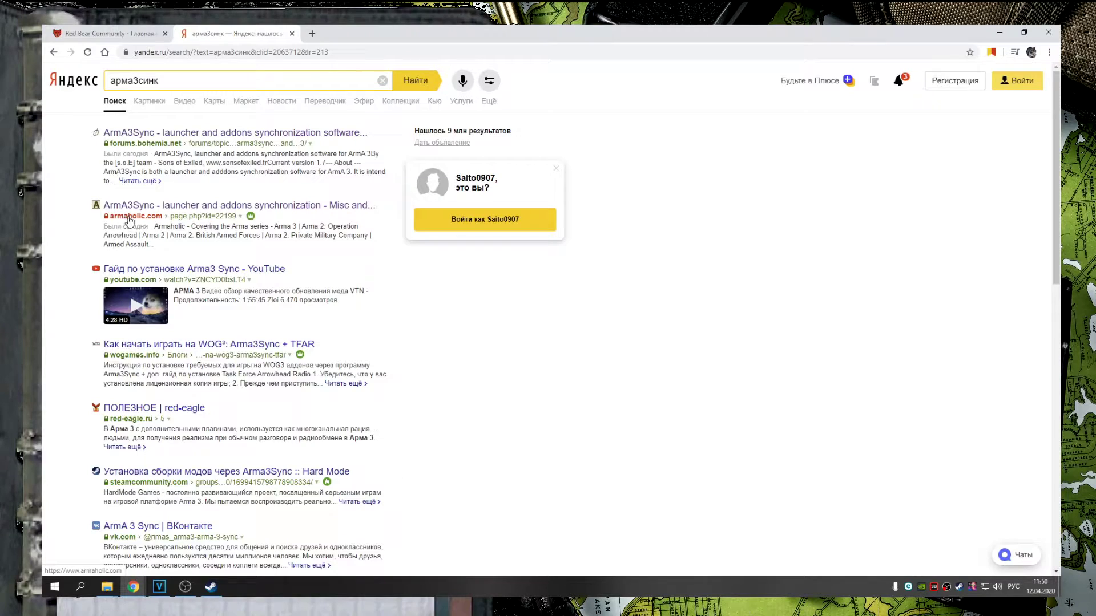
{"action": "left_click", "coordinate": [196, 206]}
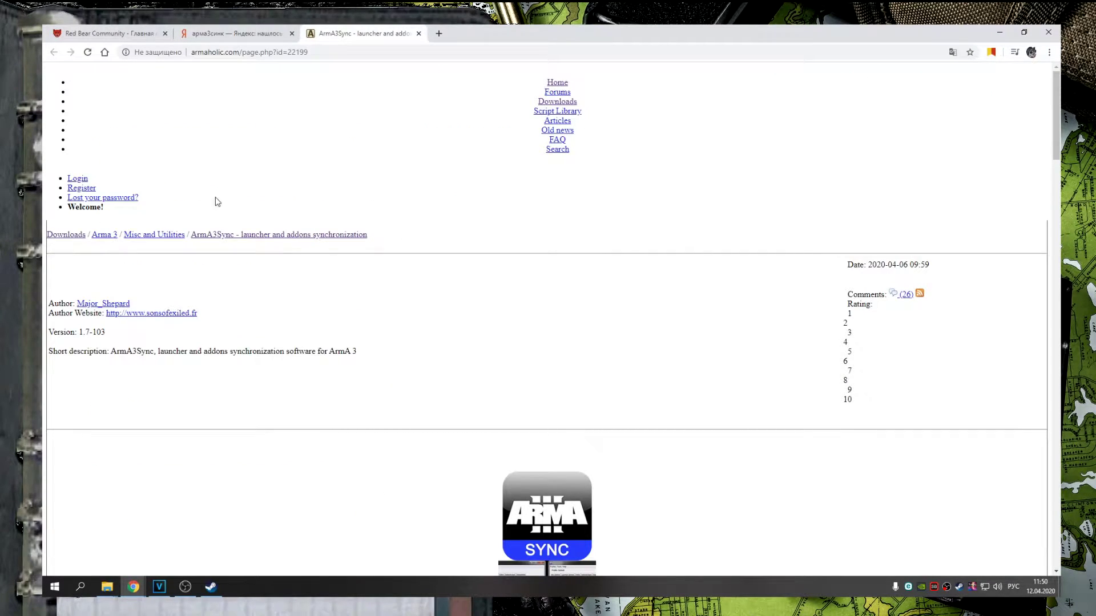
Download the ArmA3Sync installer from Armaholic and bring up the Bohemia forum ArmA3Sync thread
{"action": "left_click", "coordinate": [252, 26]}
{"action": "left_click", "coordinate": [171, 132]}
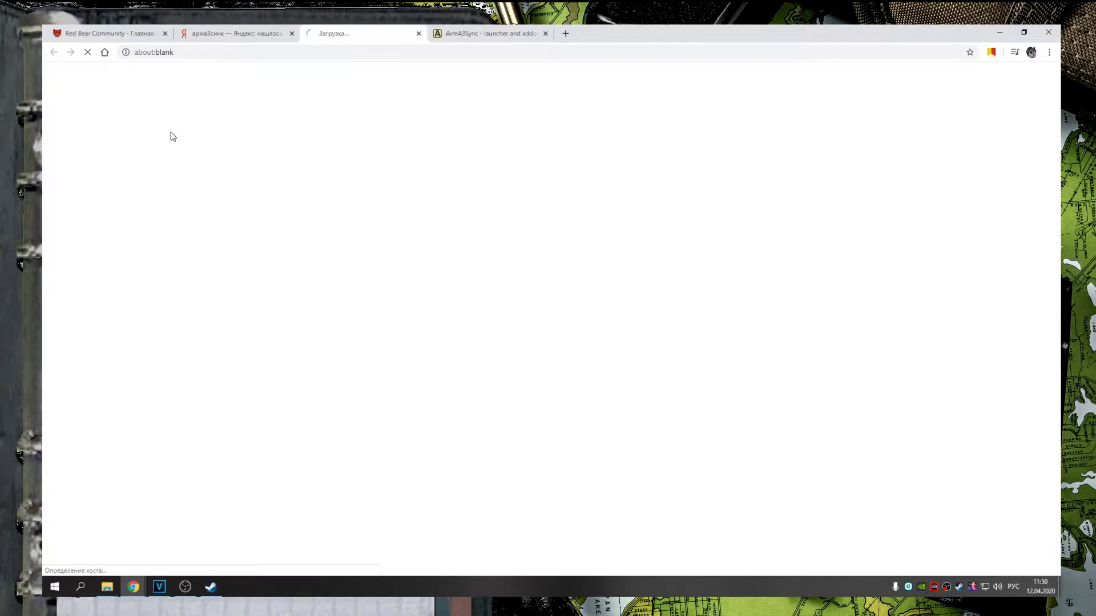
{"action": "left_click", "coordinate": [471, 34]}
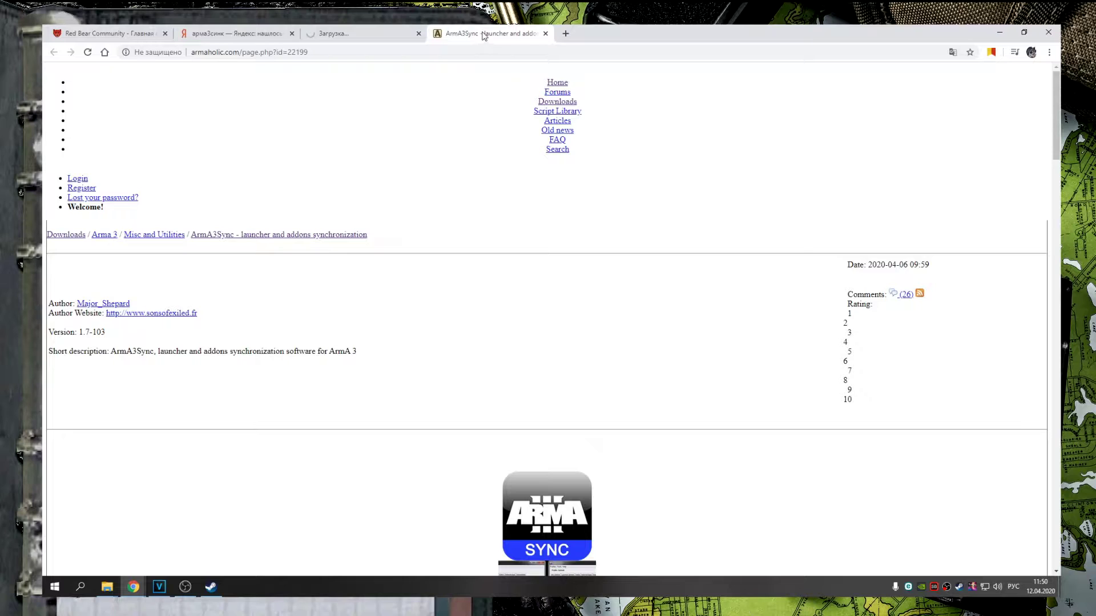
{"action": "left_click", "coordinate": [294, 237]}
{"action": "scroll", "coordinate": [664, 324], "scroll_direction": "down", "scroll_amount": 20}
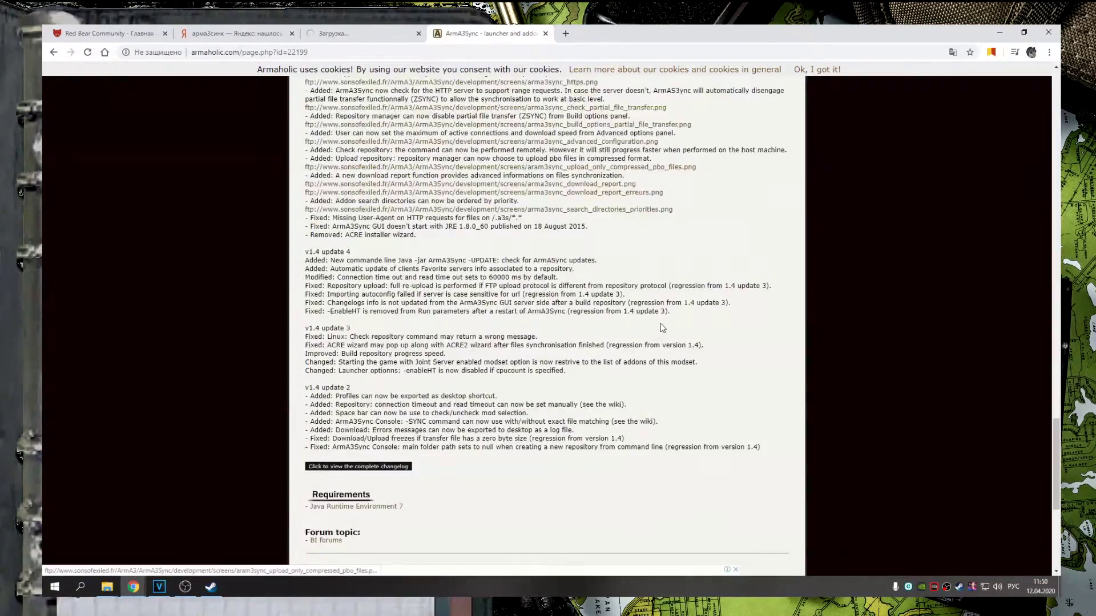
{"action": "left_click", "coordinate": [561, 379]}
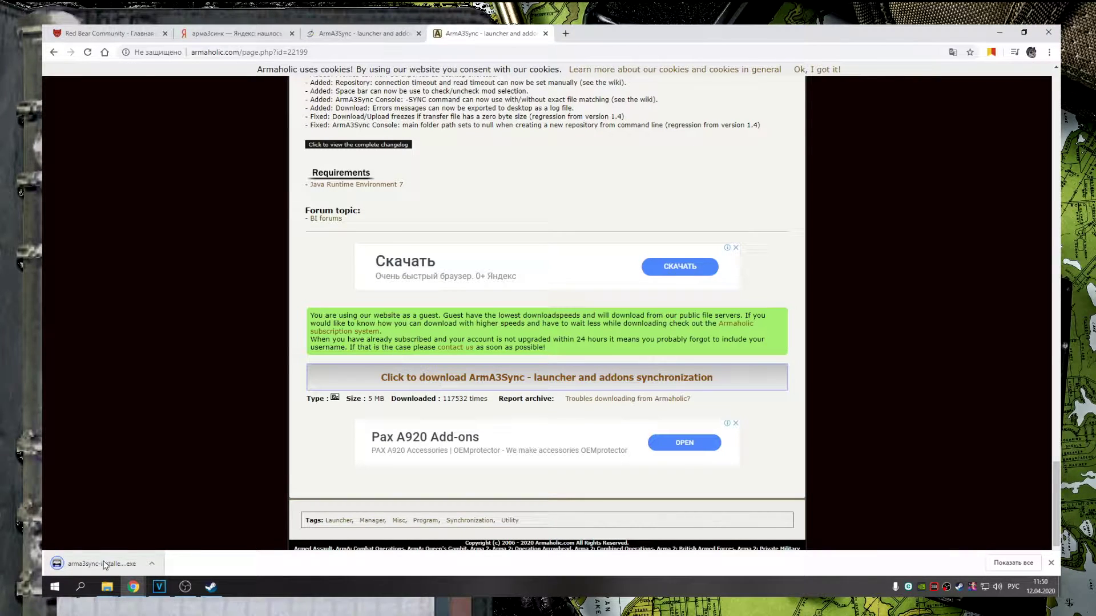
{"action": "left_click", "coordinate": [359, 25]}
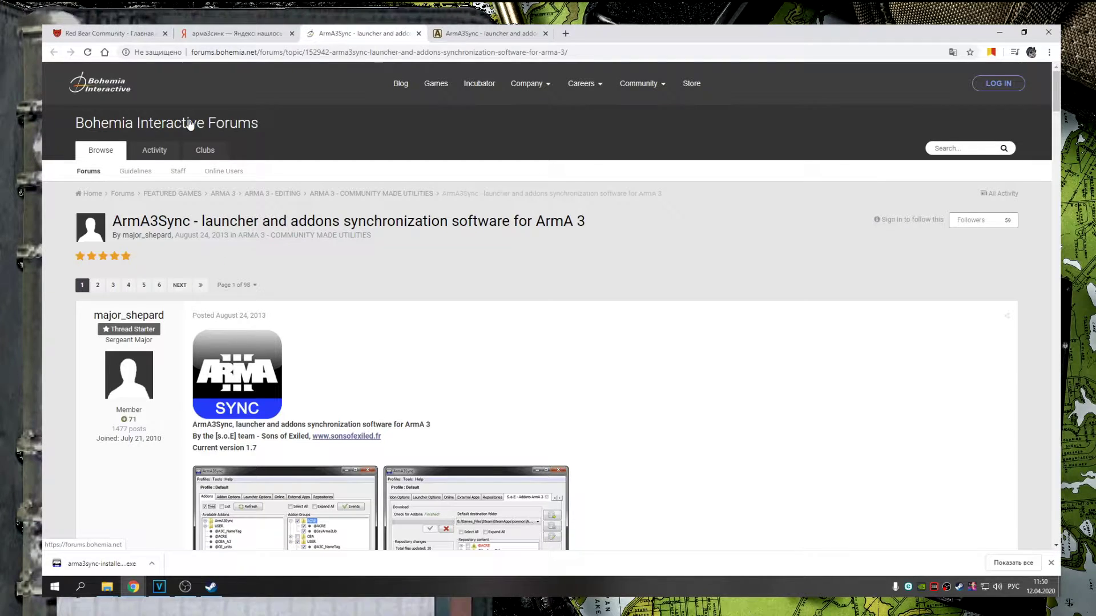
Download arma3sync-installer-1-7-103.exe from the forum's Windows automatic installer releases folder
{"action": "scroll", "coordinate": [297, 172], "scroll_direction": "down", "scroll_amount": 6}
{"action": "scroll", "coordinate": [312, 166], "scroll_direction": "down", "scroll_amount": 4}
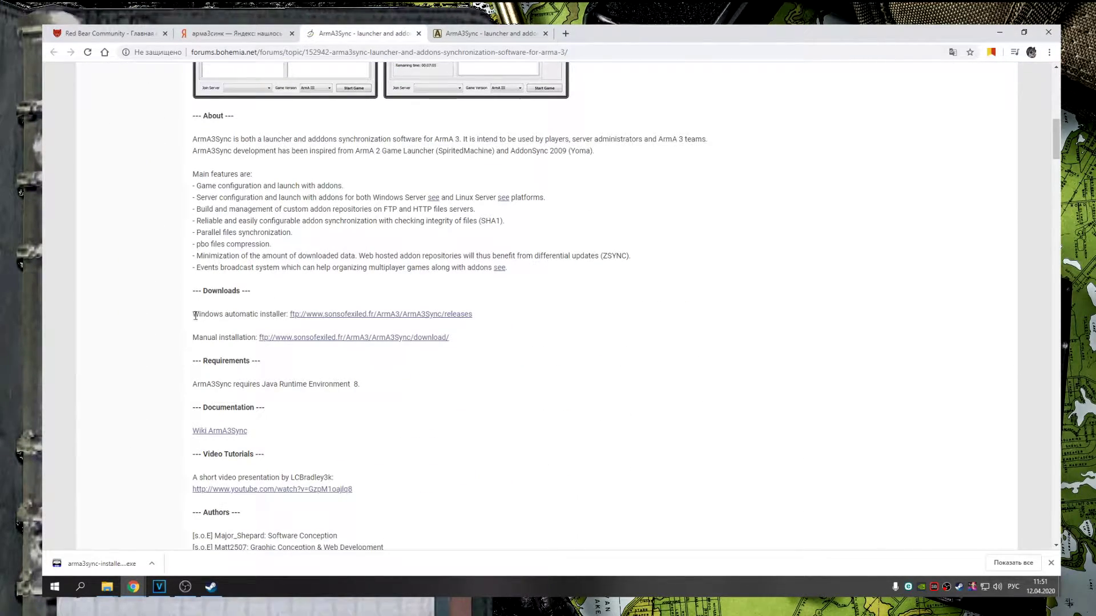
{"action": "left_click_drag", "start_coordinate": [200, 316], "coordinate": [473, 317]}
{"action": "left_click", "coordinate": [431, 320]}
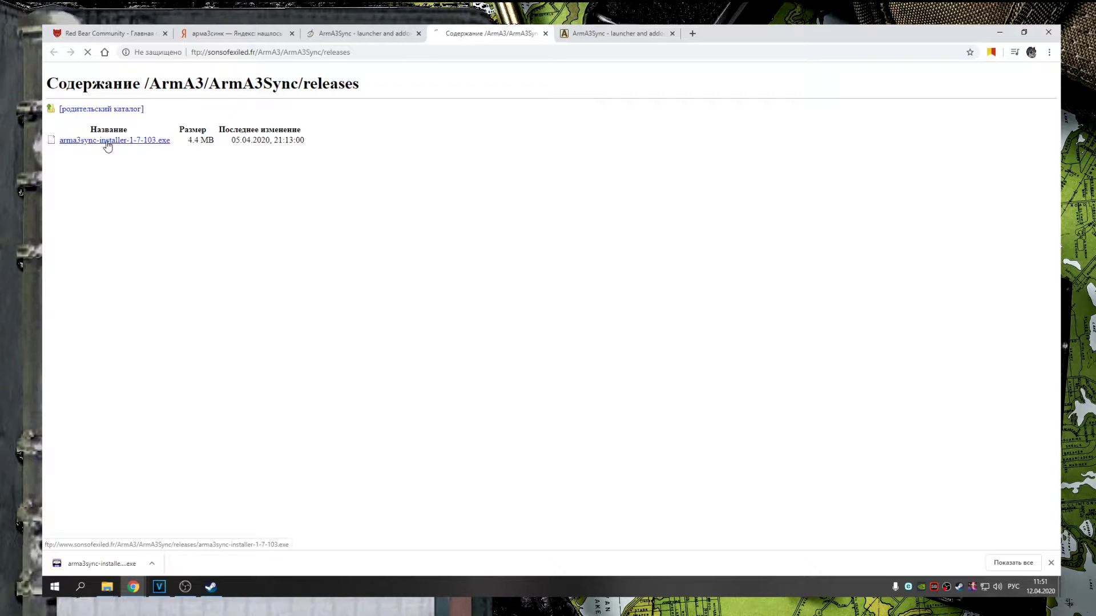
{"action": "left_click", "coordinate": [104, 143]}
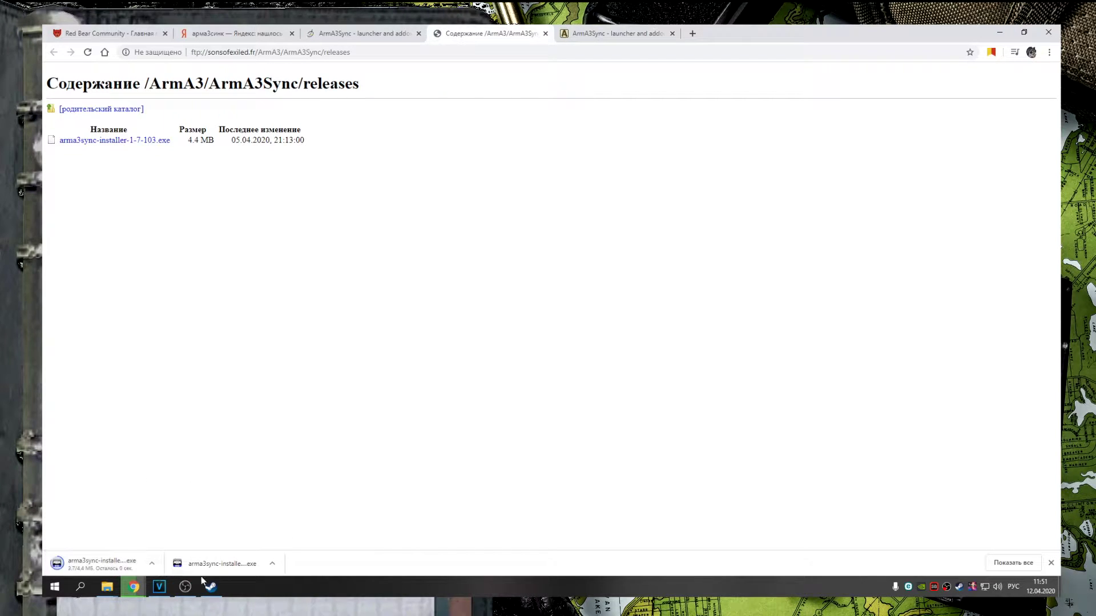
{"action": "left_click", "coordinate": [107, 587]}
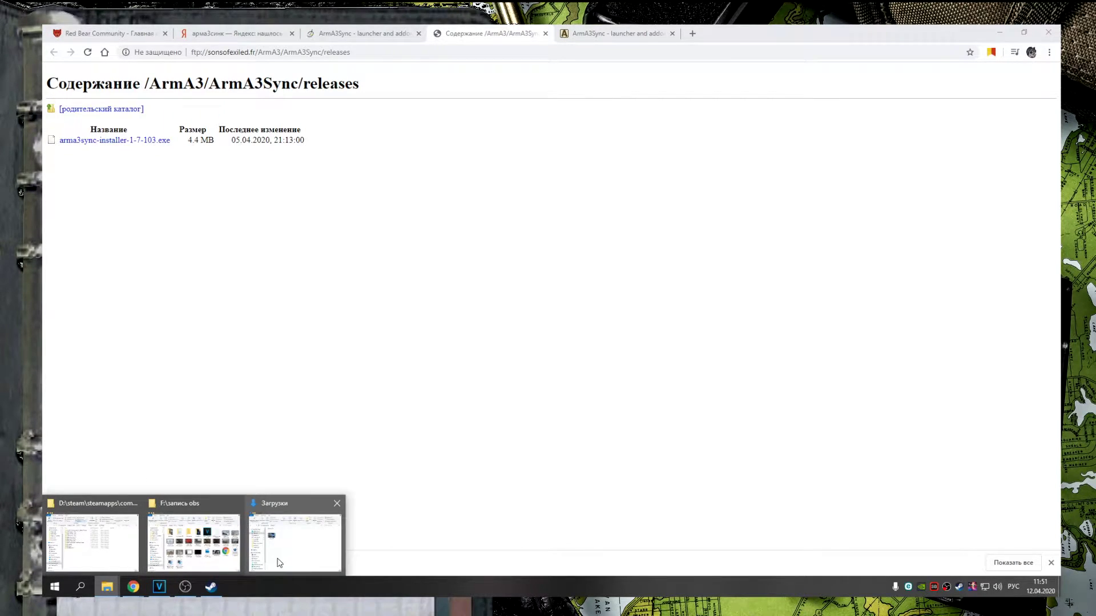
Launch ArmA3Sync.exe from D:\program\ArmA3Sync in File Explorer
{"action": "left_click", "coordinate": [267, 564]}
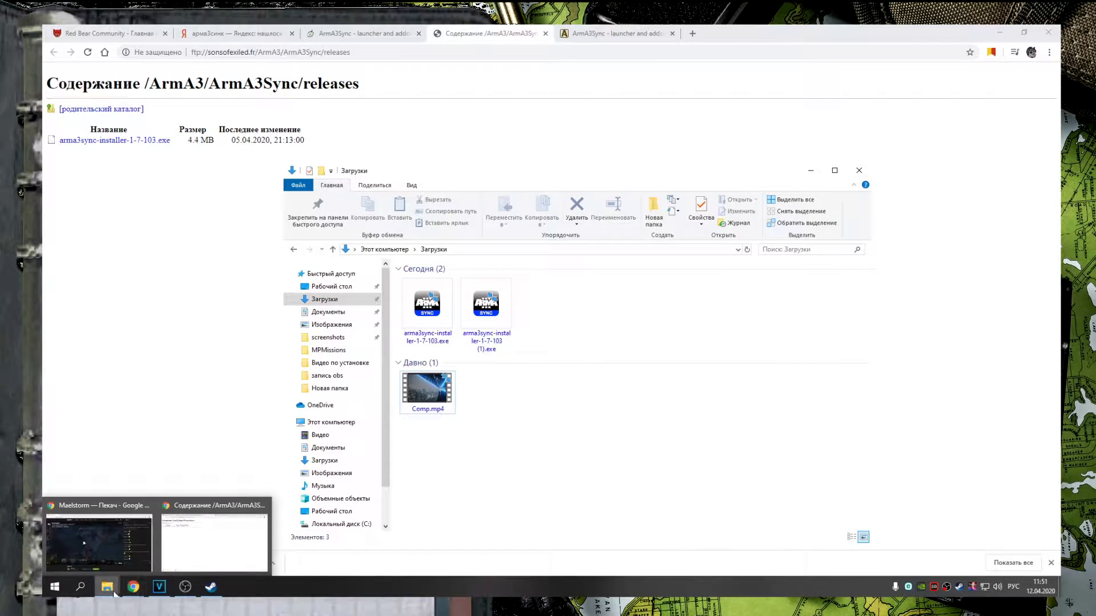
{"action": "mouse_move", "coordinate": [106, 586]}
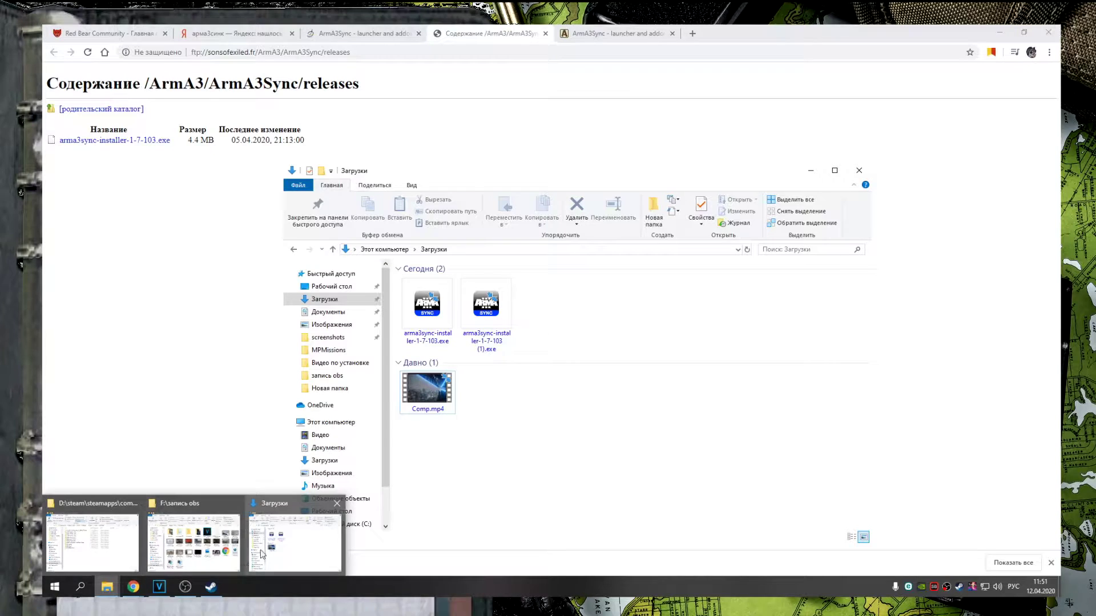
{"action": "scroll", "coordinate": [339, 519], "scroll_direction": "down", "scroll_amount": 1}
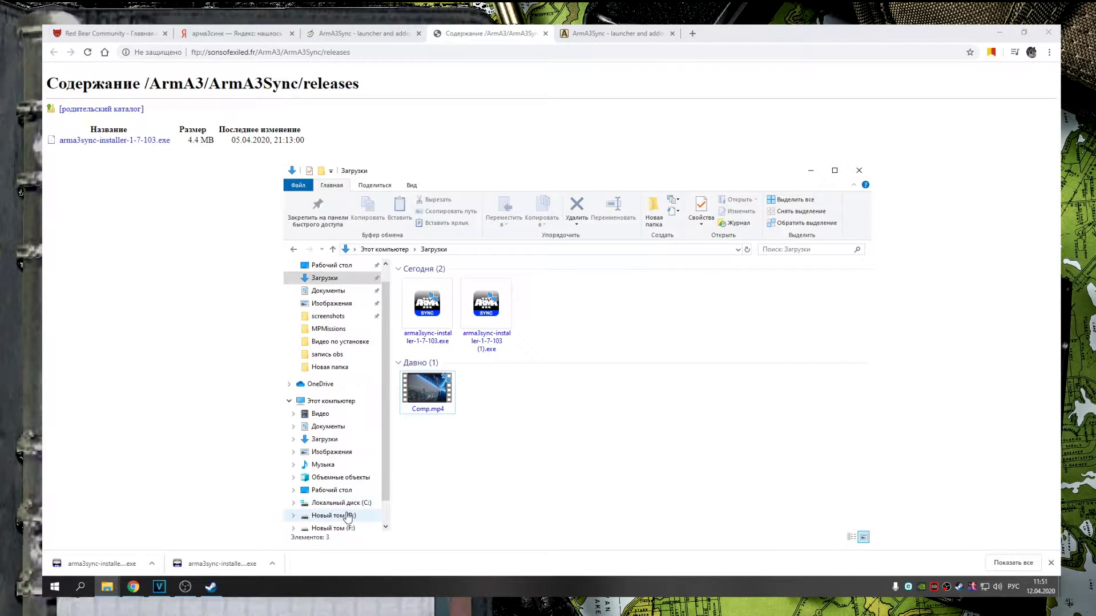
{"action": "left_click", "coordinate": [337, 516]}
{"action": "double_click", "coordinate": [434, 309]}
{"action": "double_click", "coordinate": [432, 283]}
{"action": "left_click", "coordinate": [433, 326]}
{"action": "double_click", "coordinate": [432, 326]}
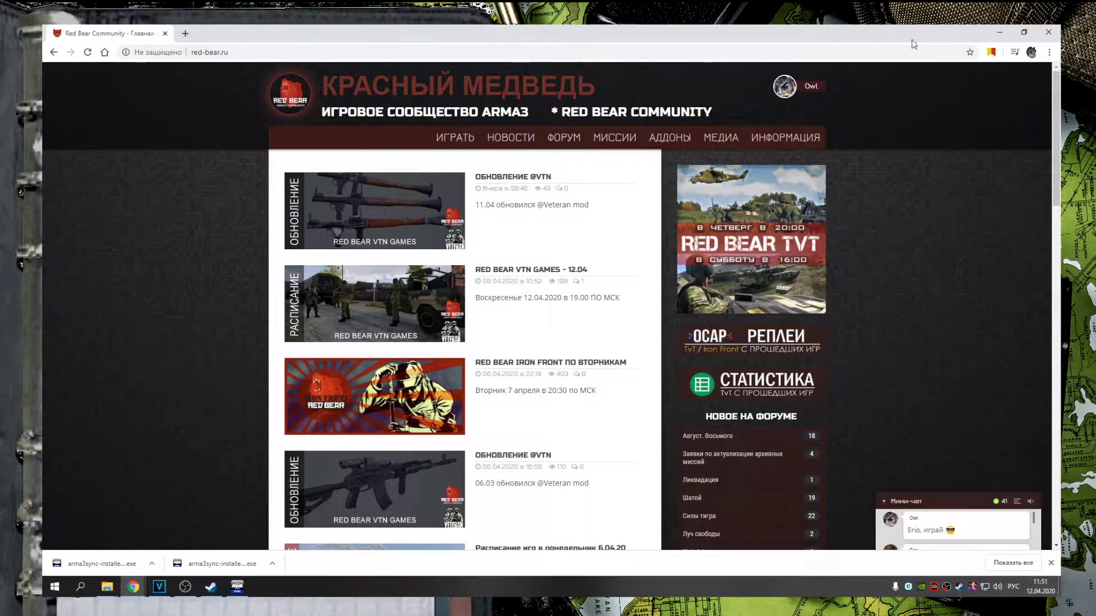
Switch to ArmA3Sync, show Addon Options and start adding an addon search directory
{"action": "left_click", "coordinate": [235, 586]}
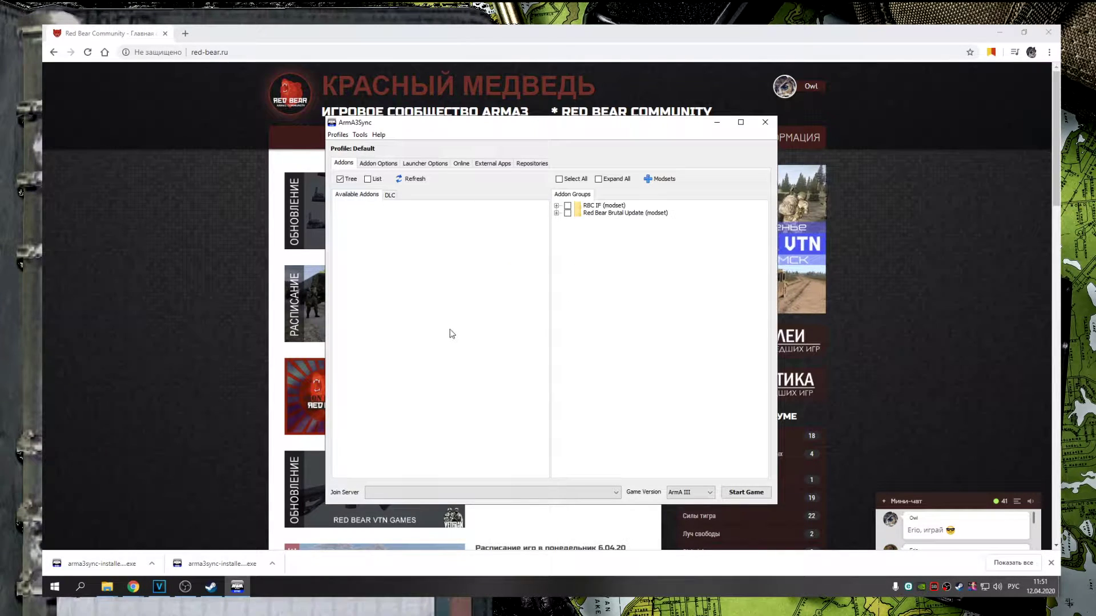
{"action": "key", "text": "alt+Tab"}
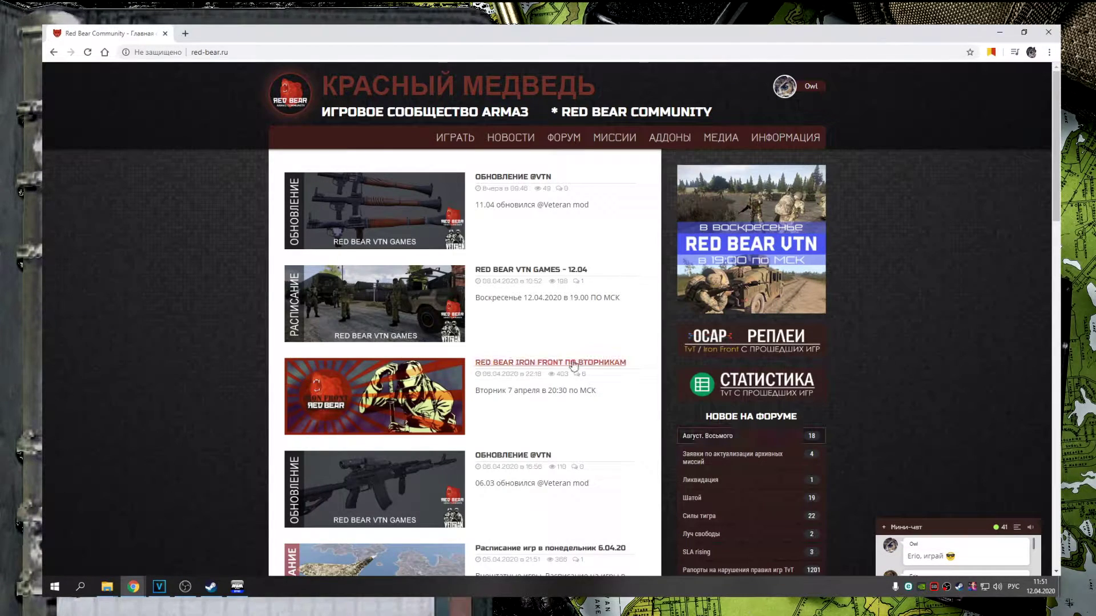
{"action": "key", "text": "alt+Tab"}
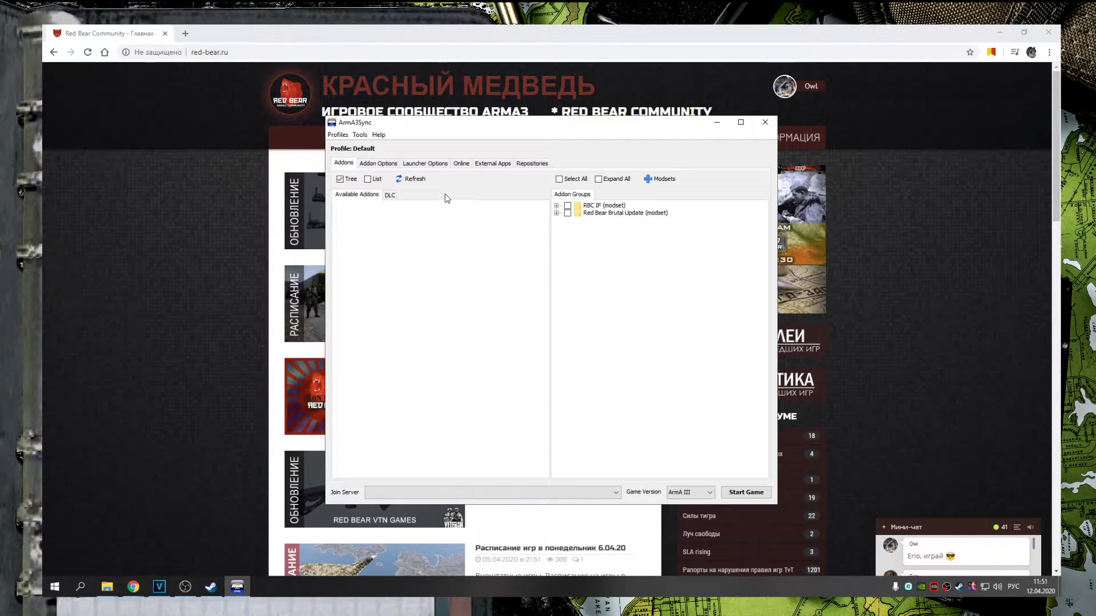
{"action": "left_click", "coordinate": [390, 164]}
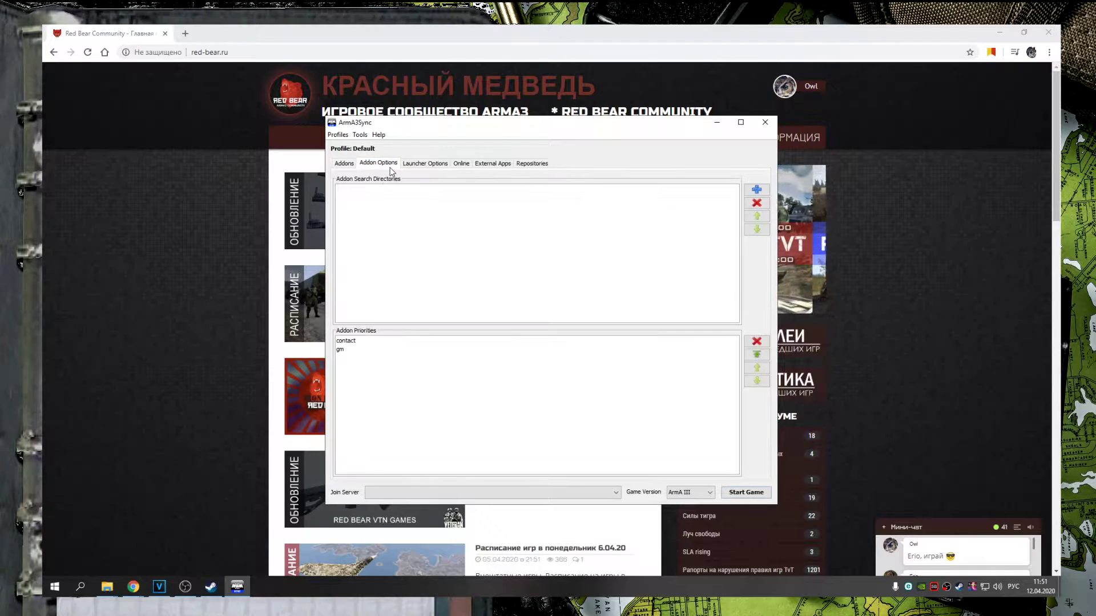
{"action": "left_click", "coordinate": [537, 165]}
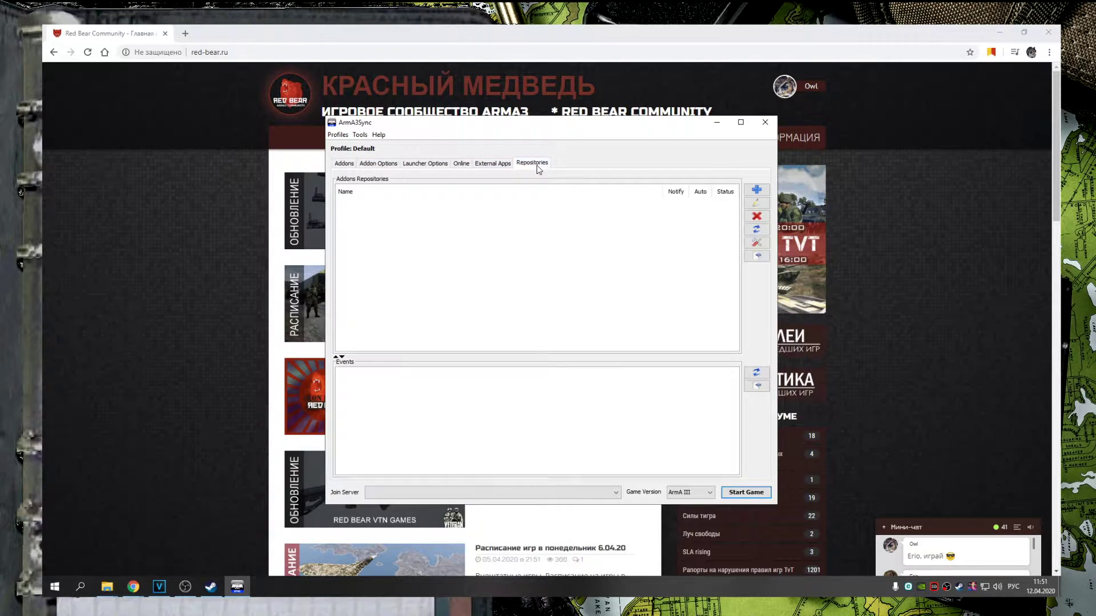
{"action": "left_click", "coordinate": [382, 166]}
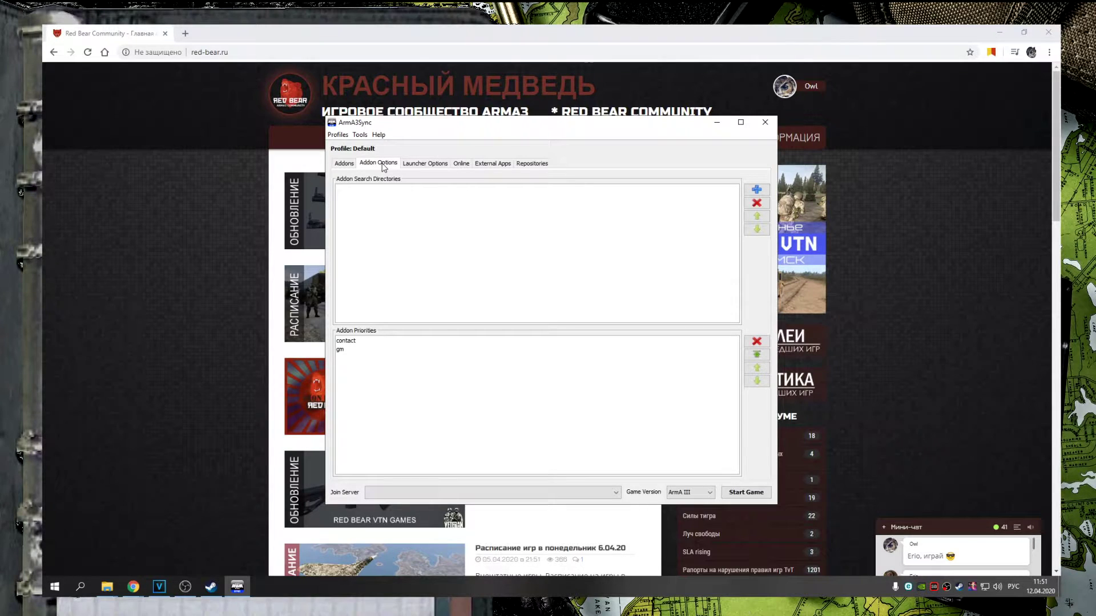
{"action": "left_click", "coordinate": [755, 191]}
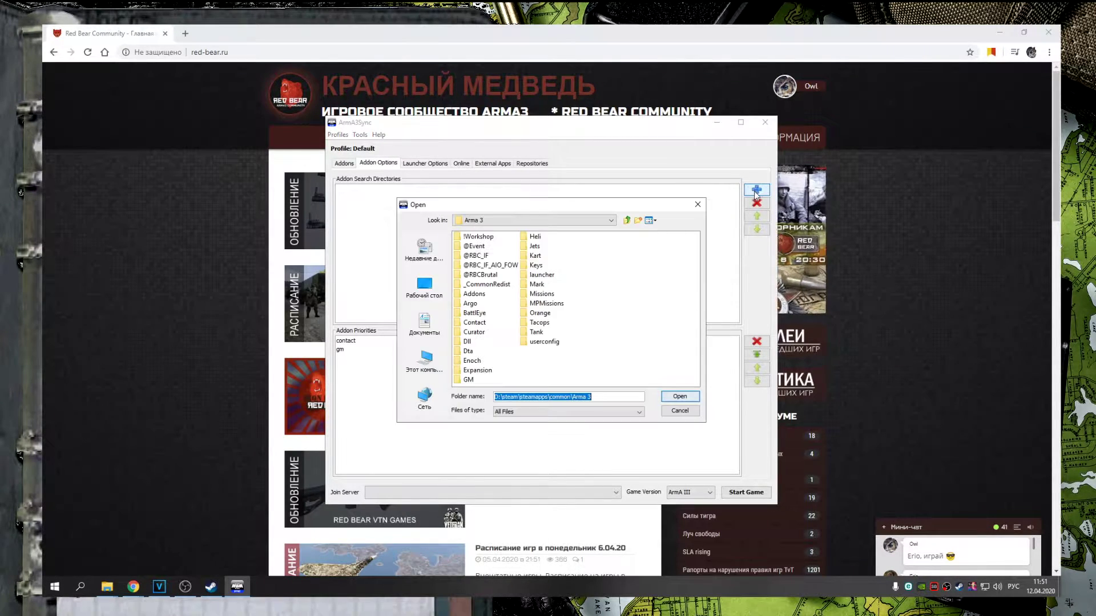
Browse the folder chooser through drive D: to steam\steamapps\common\Arma 3
{"action": "left_click", "coordinate": [565, 397]}
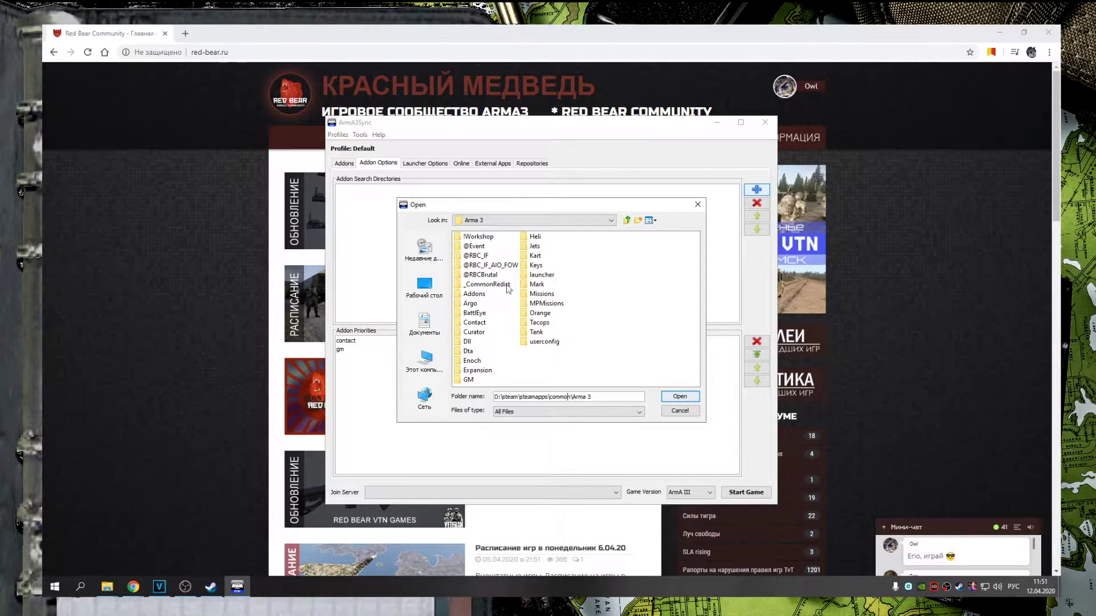
{"action": "left_click", "coordinate": [432, 367]}
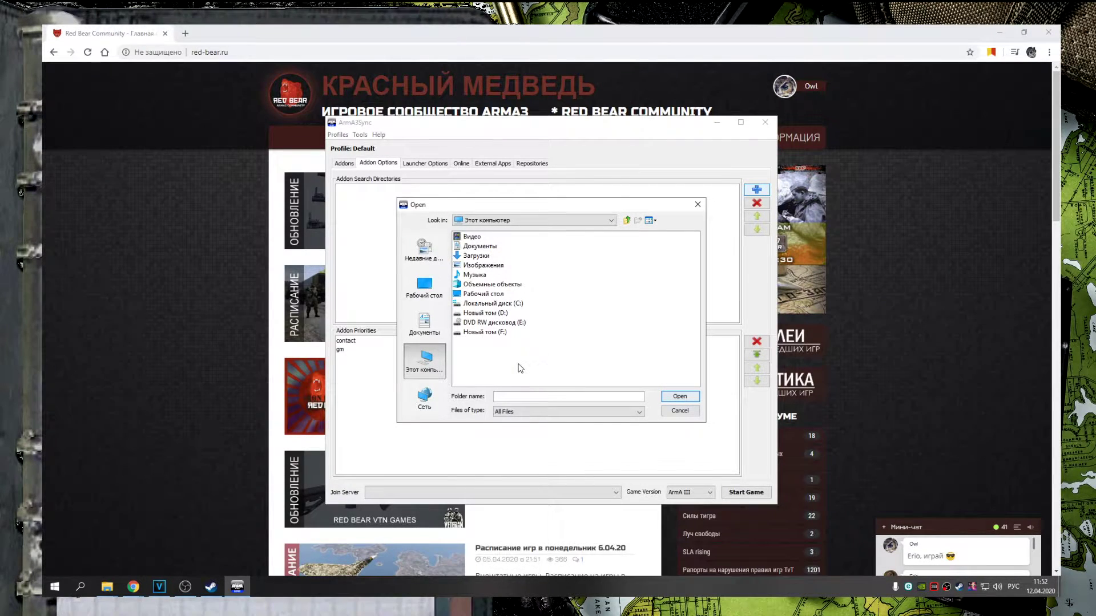
{"action": "double_click", "coordinate": [502, 313]}
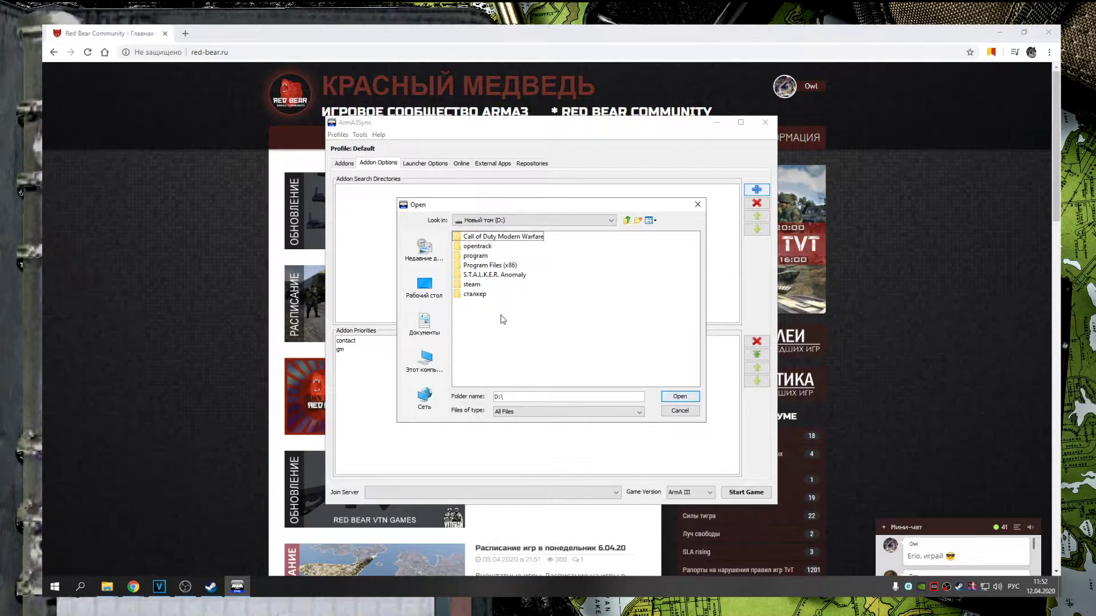
{"action": "double_click", "coordinate": [477, 287]}
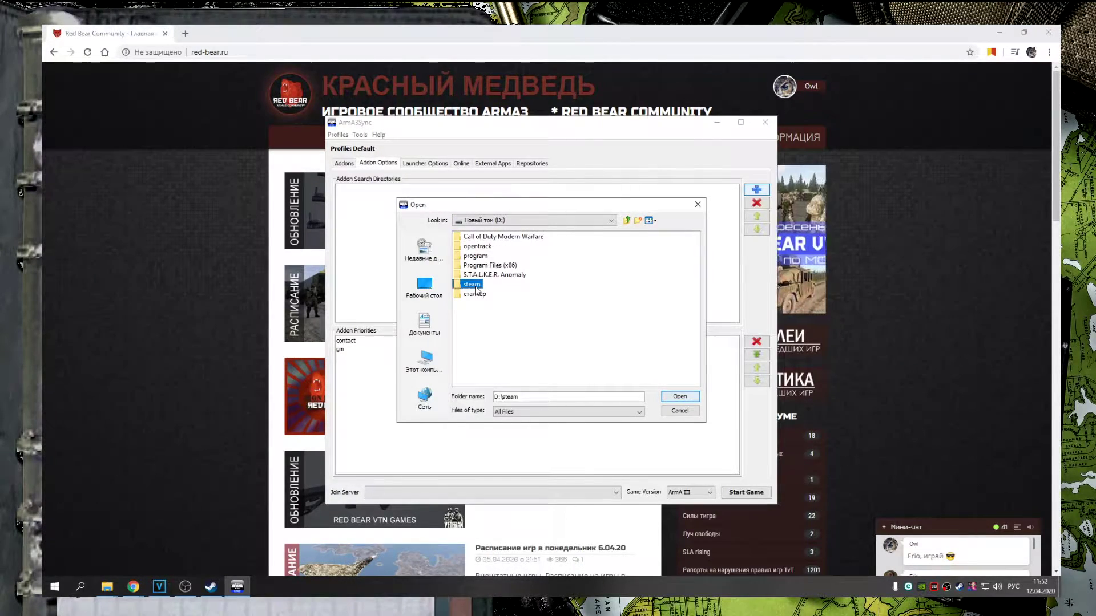
{"action": "double_click", "coordinate": [537, 284]}
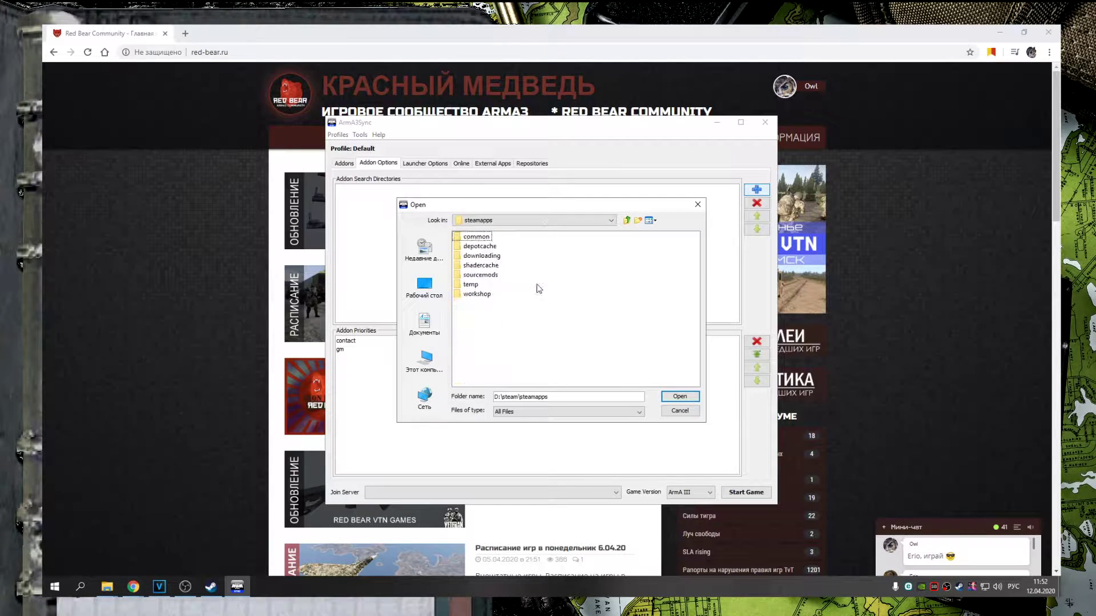
{"action": "double_click", "coordinate": [488, 246]}
{"action": "left_click", "coordinate": [628, 221]}
{"action": "double_click", "coordinate": [489, 237]}
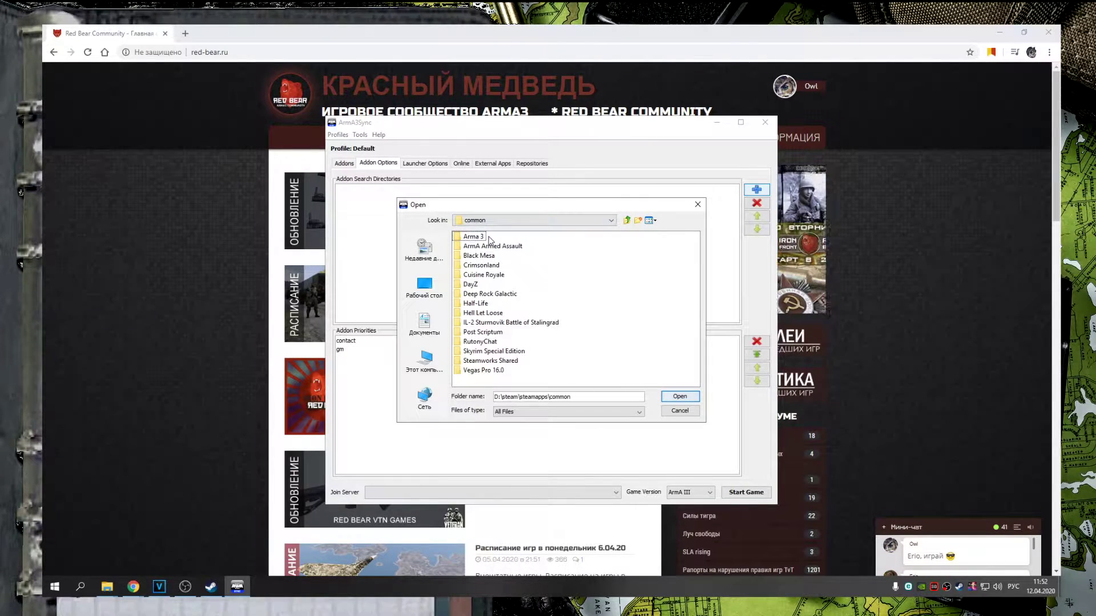
{"action": "double_click", "coordinate": [487, 238]}
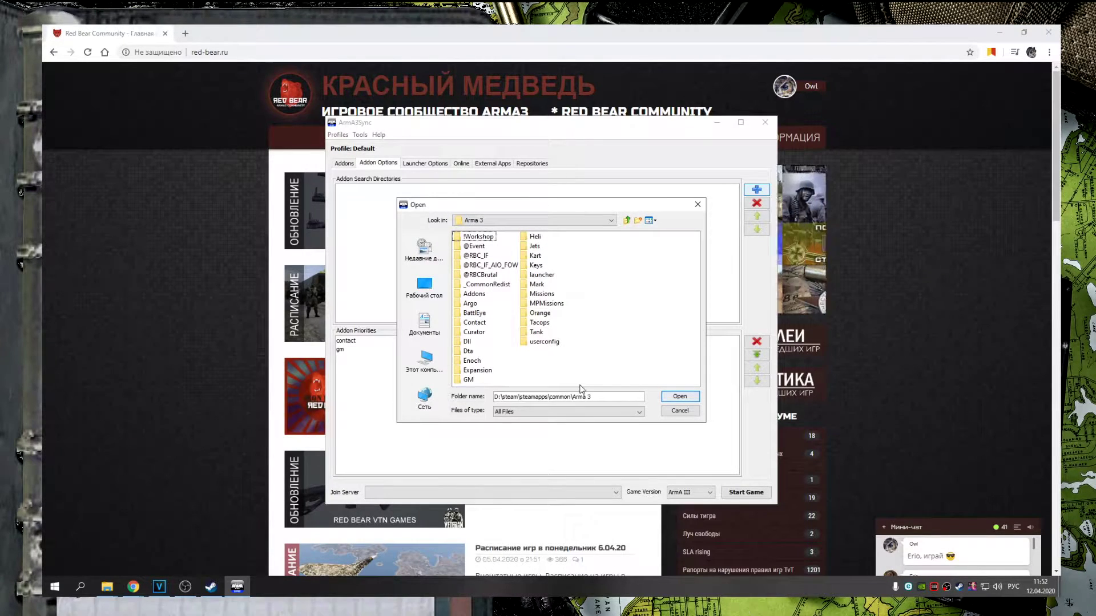
{"action": "left_click_drag", "start_coordinate": [604, 399], "coordinate": [445, 407]}
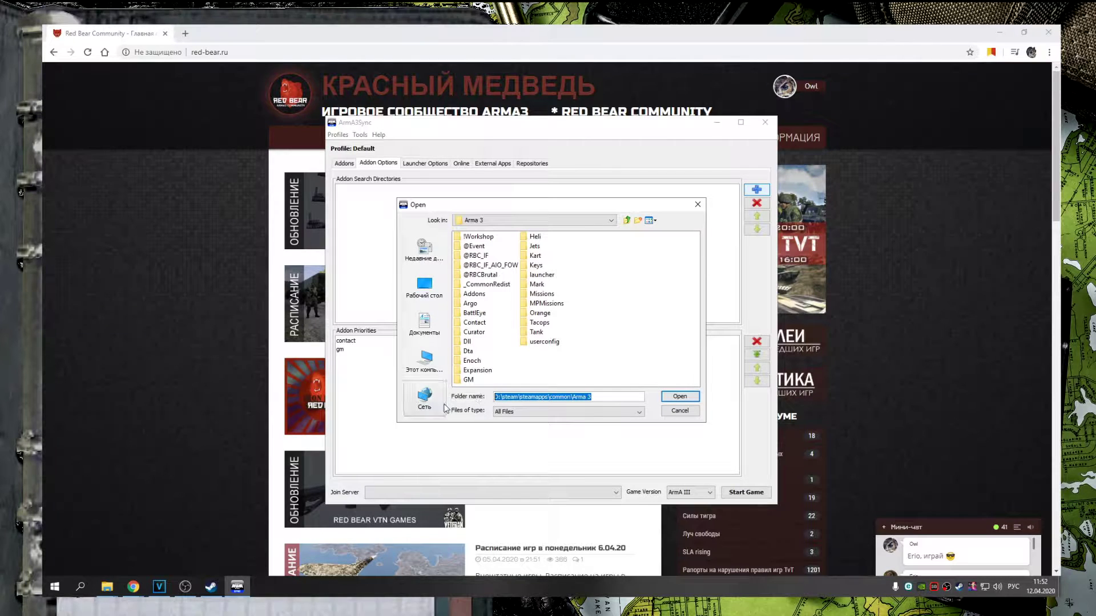
Confirm D:\steam\steamapps\common\Arma 3 as the addon search directory, then show Repositories
{"action": "left_click", "coordinate": [539, 397]}
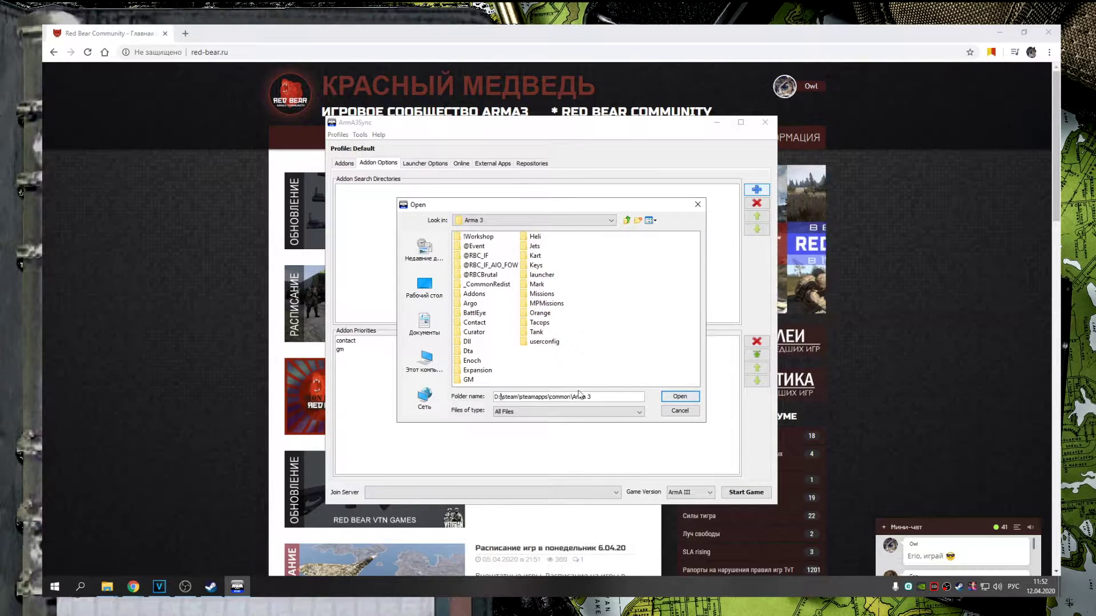
{"action": "left_click_drag", "start_coordinate": [597, 397], "coordinate": [486, 398]}
{"action": "left_click", "coordinate": [515, 398]}
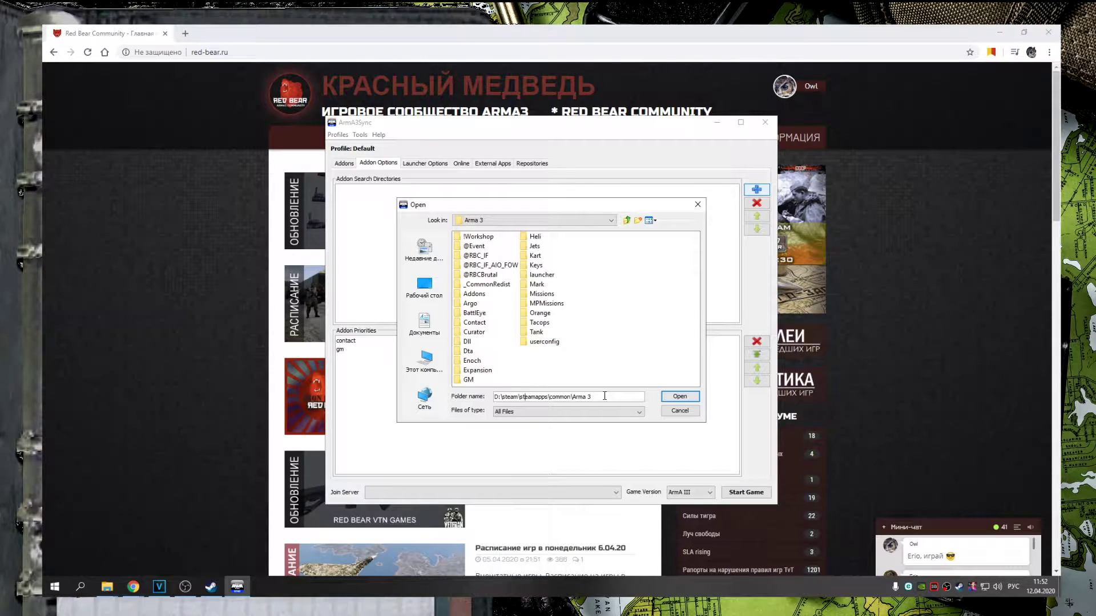
{"action": "left_click_drag", "start_coordinate": [604, 396], "coordinate": [519, 391]}
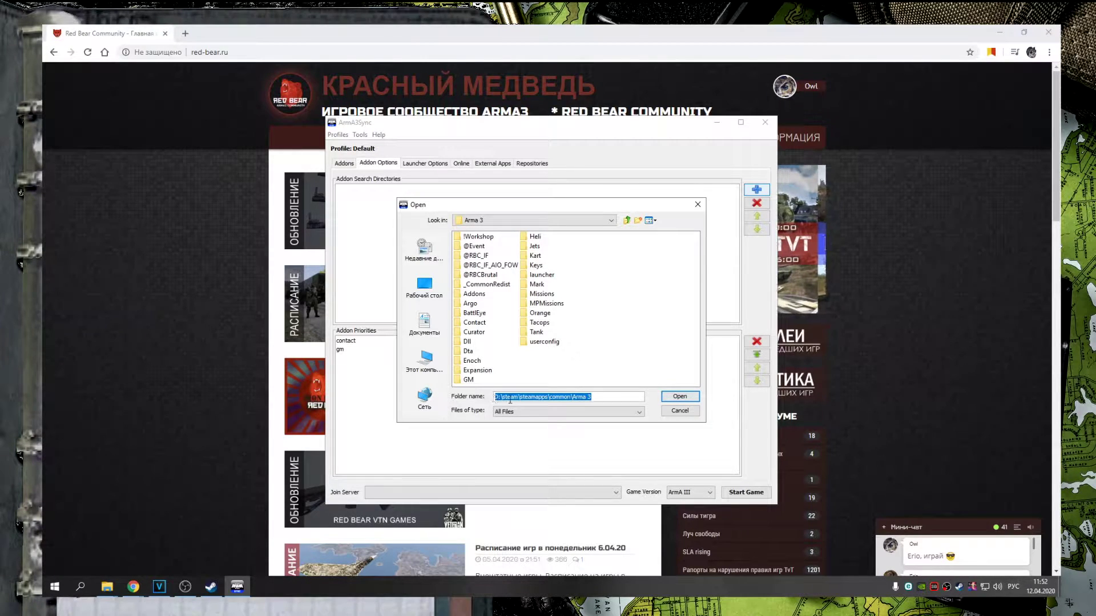
{"action": "key", "text": "End"}
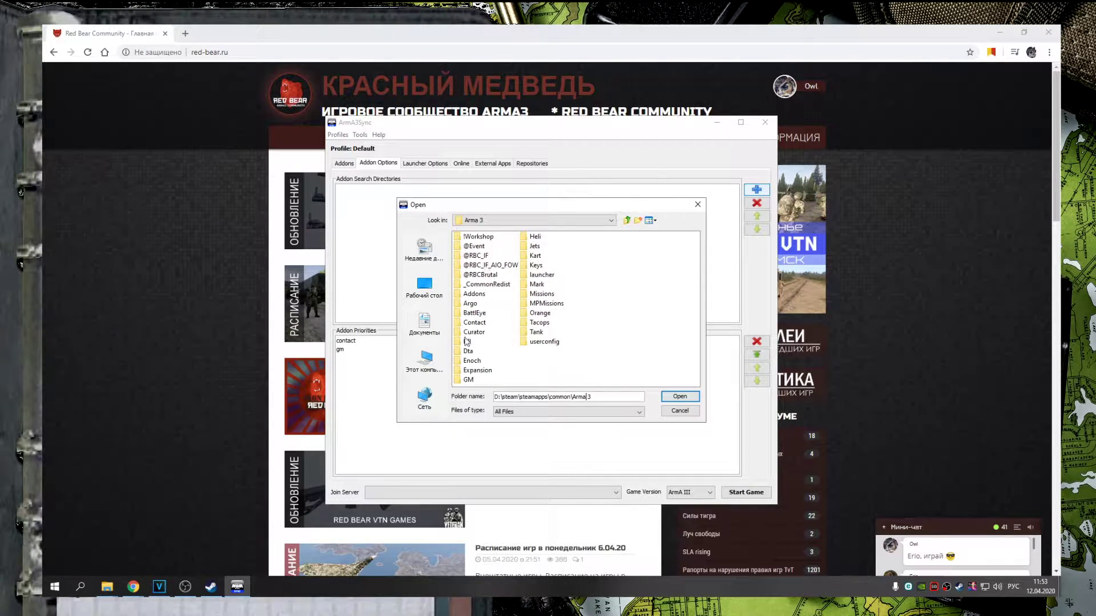
{"action": "left_click", "coordinate": [678, 396]}
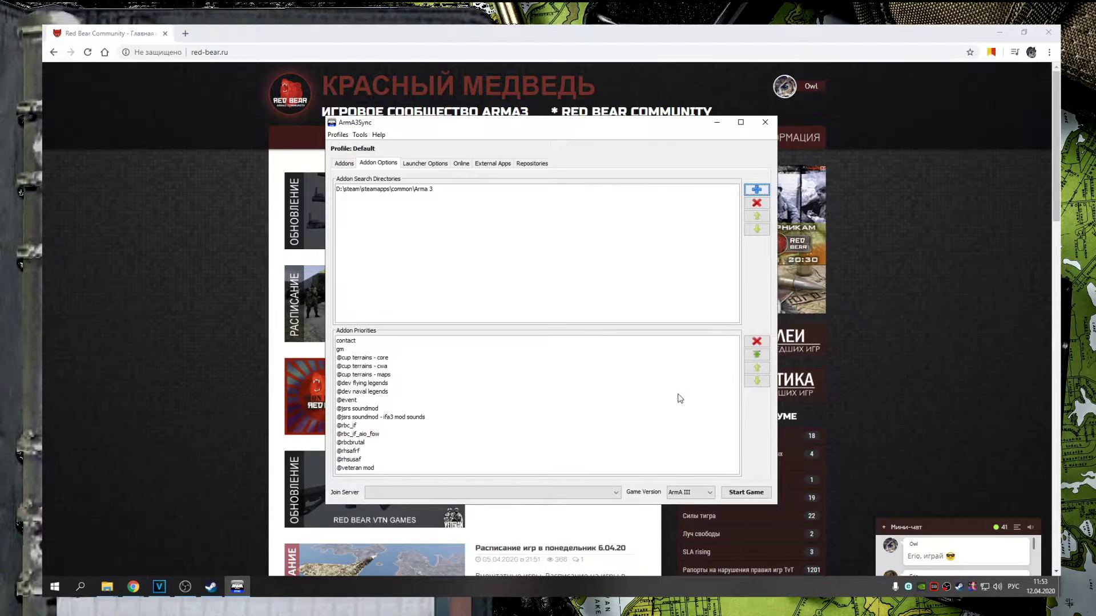
{"action": "left_click", "coordinate": [529, 165]}
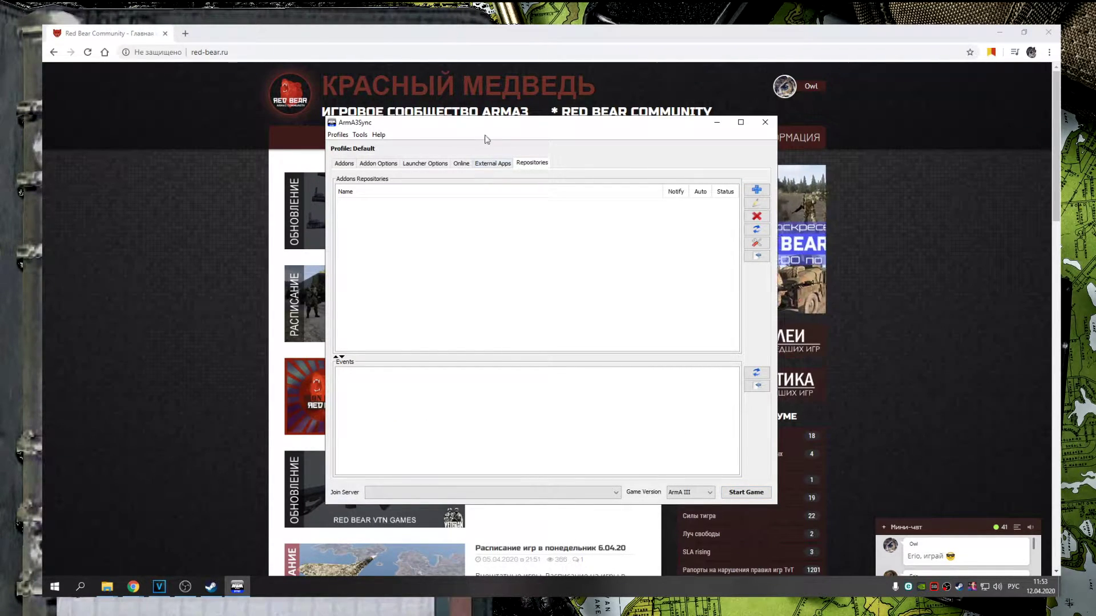
{"action": "left_click", "coordinate": [461, 96]}
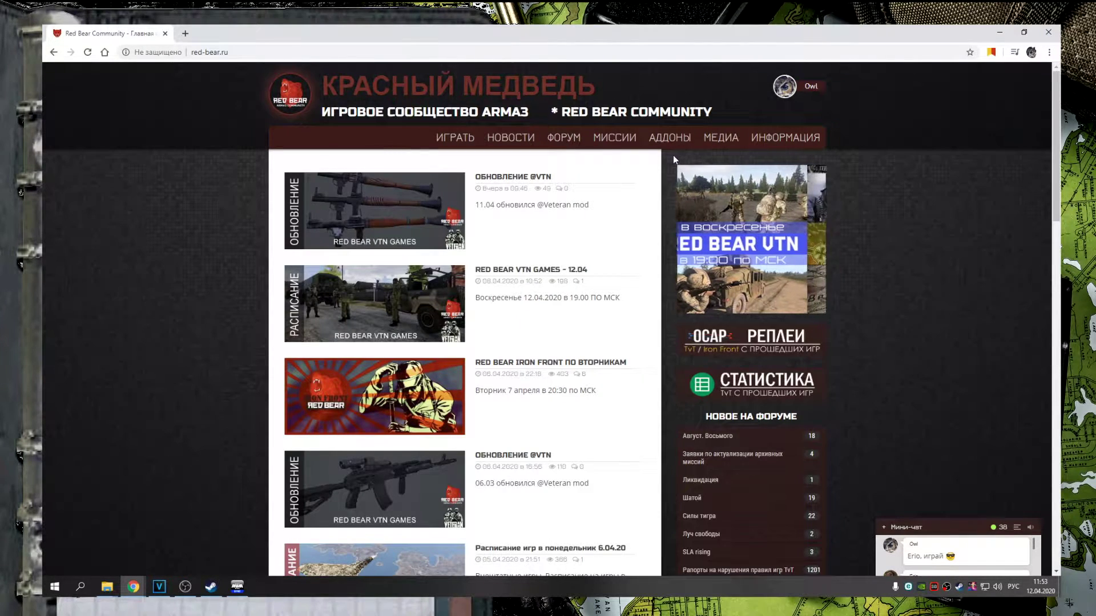
Open the IRON FRONT forum in a new tab and read the Iron Front mod installation topic
{"action": "scroll", "coordinate": [672, 153], "scroll_direction": "down", "scroll_amount": 1}
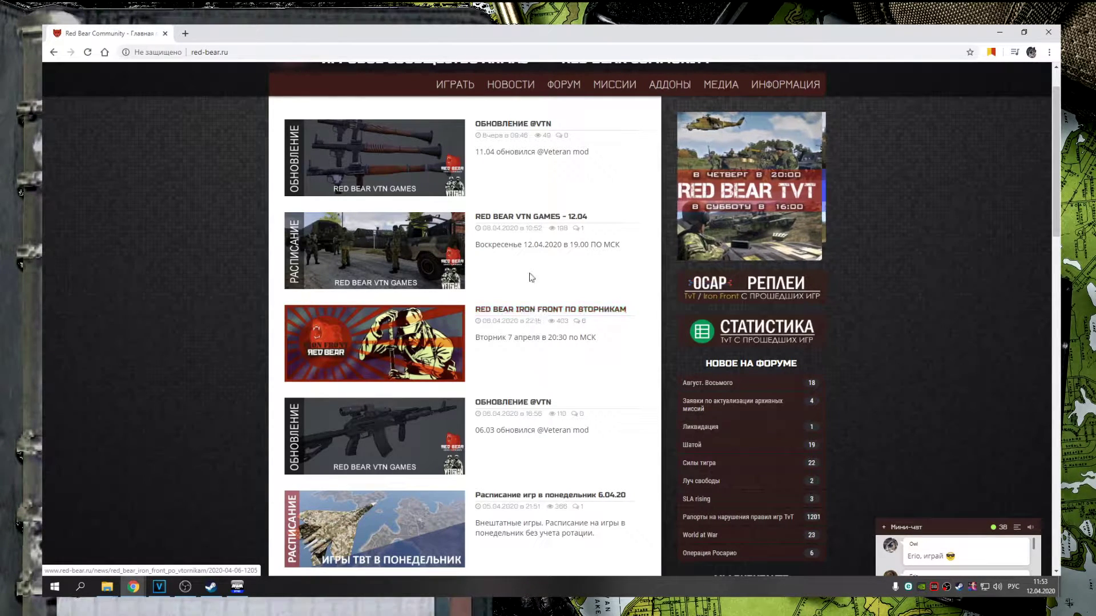
{"action": "mouse_move", "coordinate": [571, 89]}
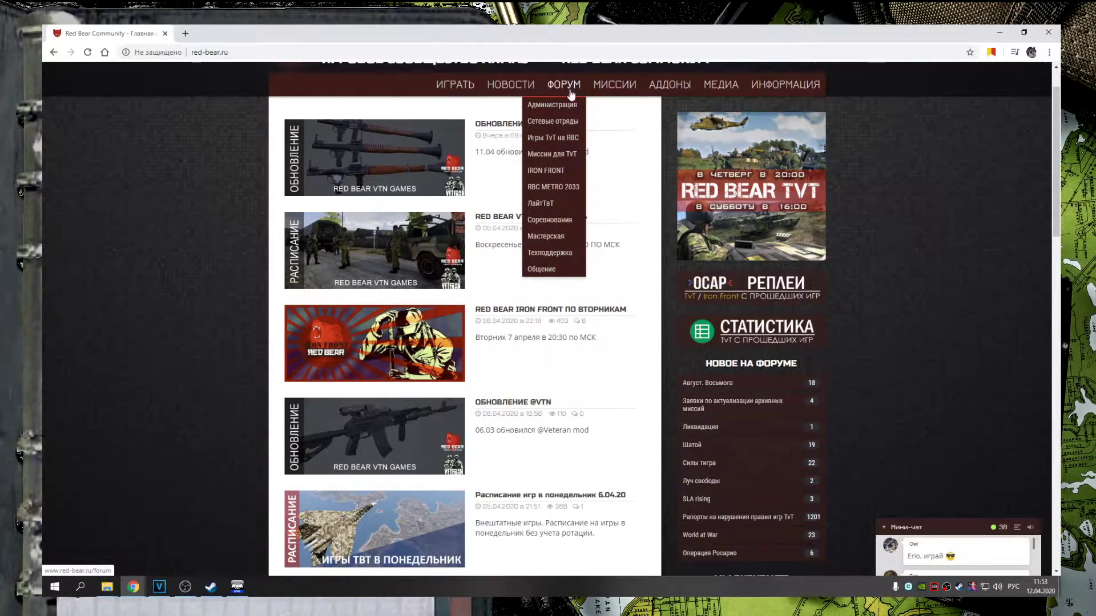
{"action": "right_click", "coordinate": [547, 168]}
{"action": "left_click", "coordinate": [571, 172]}
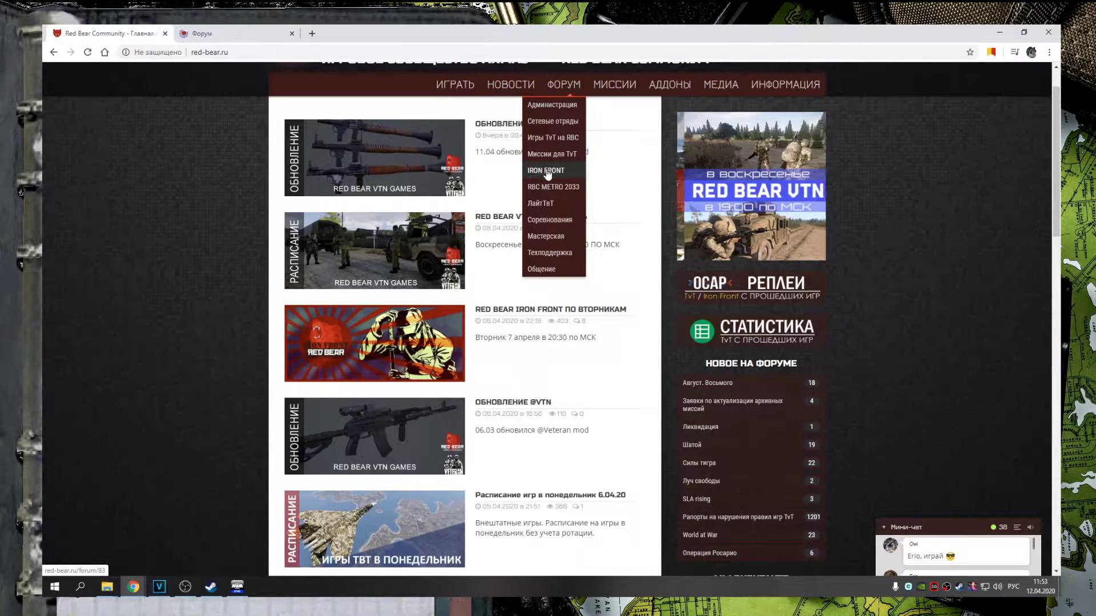
{"action": "left_click", "coordinate": [541, 313]}
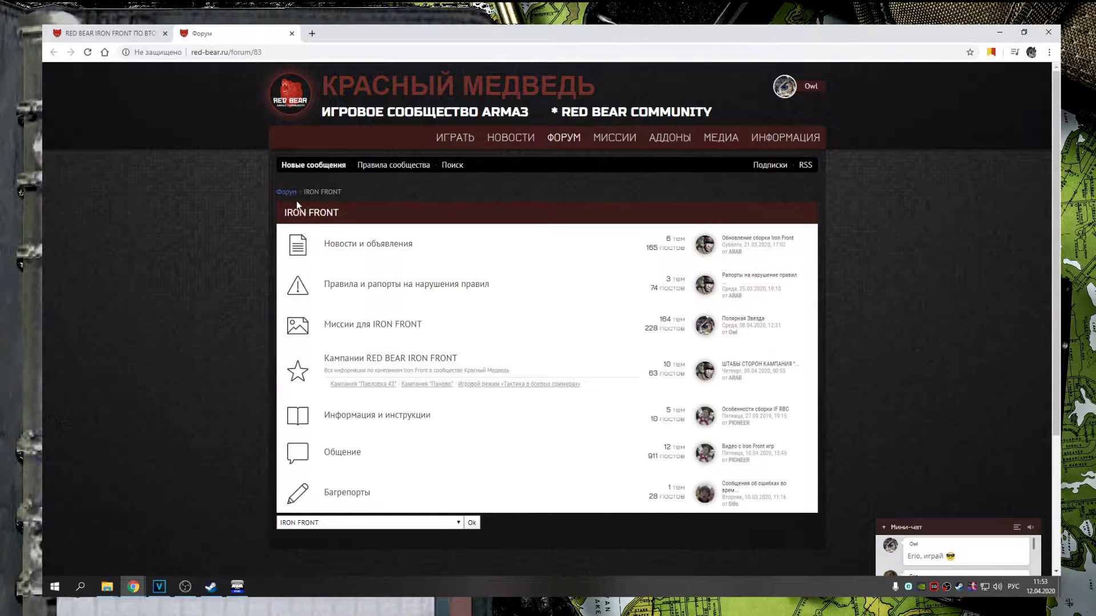
{"action": "left_click", "coordinate": [370, 419]}
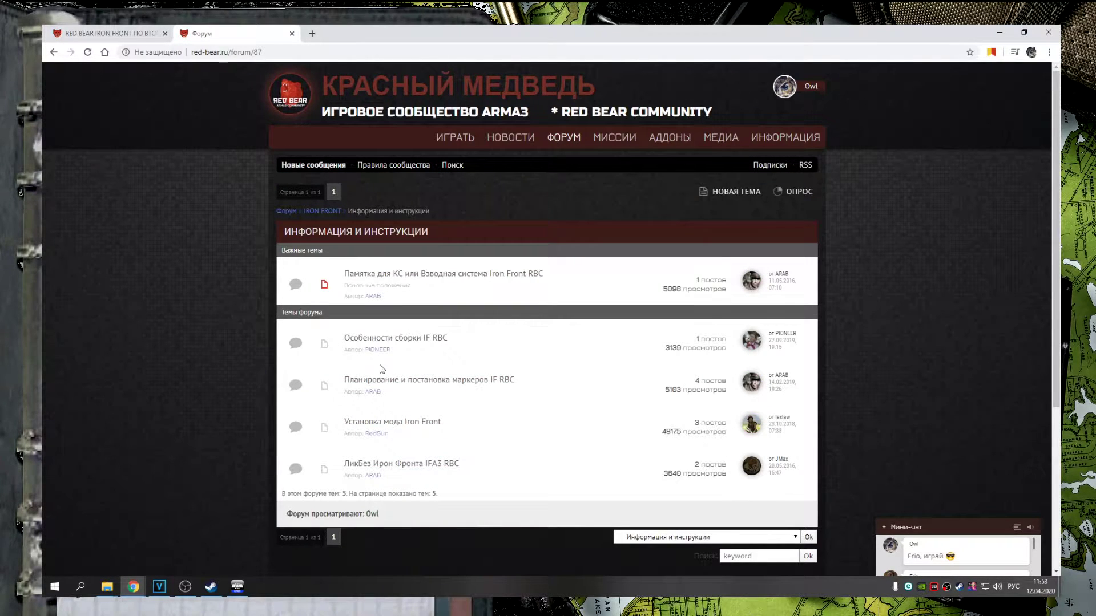
{"action": "left_click", "coordinate": [385, 423]}
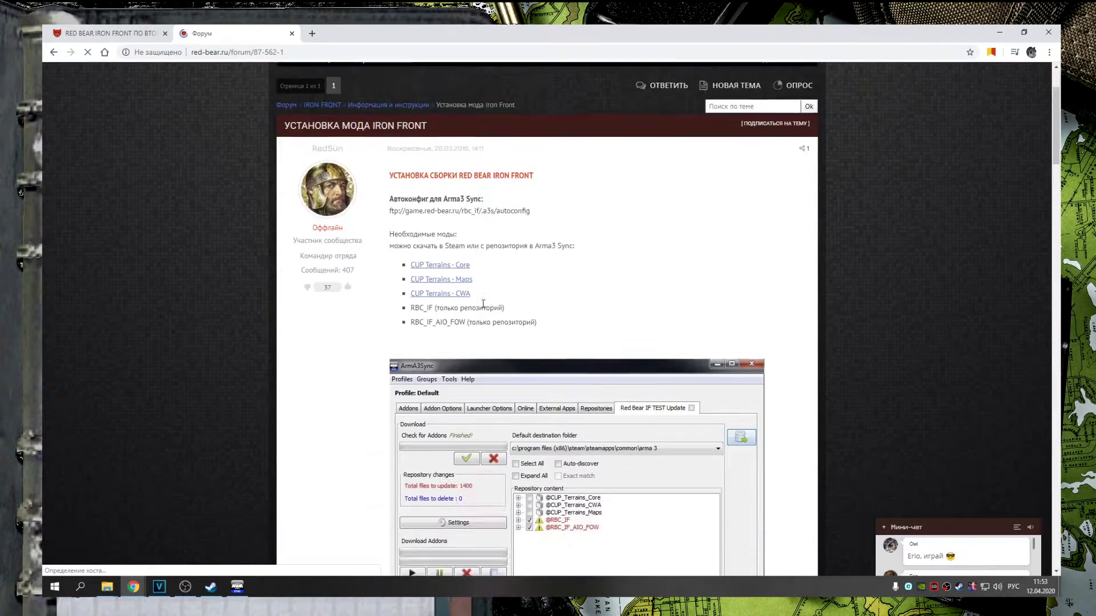
{"action": "scroll", "coordinate": [497, 308], "scroll_direction": "down", "scroll_amount": 7}
{"action": "scroll", "coordinate": [497, 309], "scroll_direction": "down", "scroll_amount": 20}
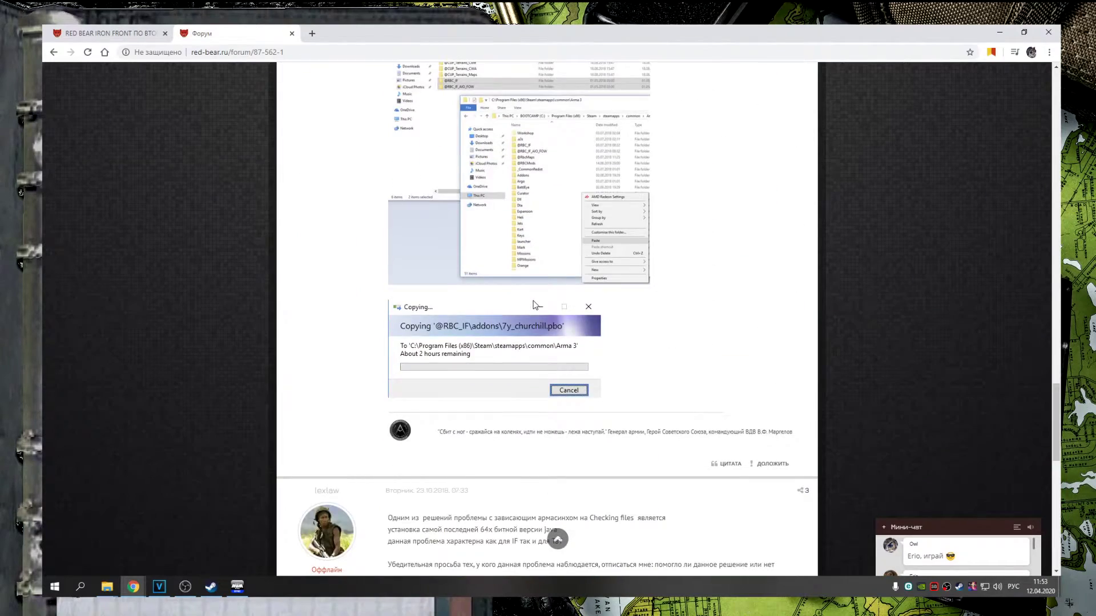
{"action": "scroll", "coordinate": [490, 203], "scroll_direction": "up", "scroll_amount": 12}
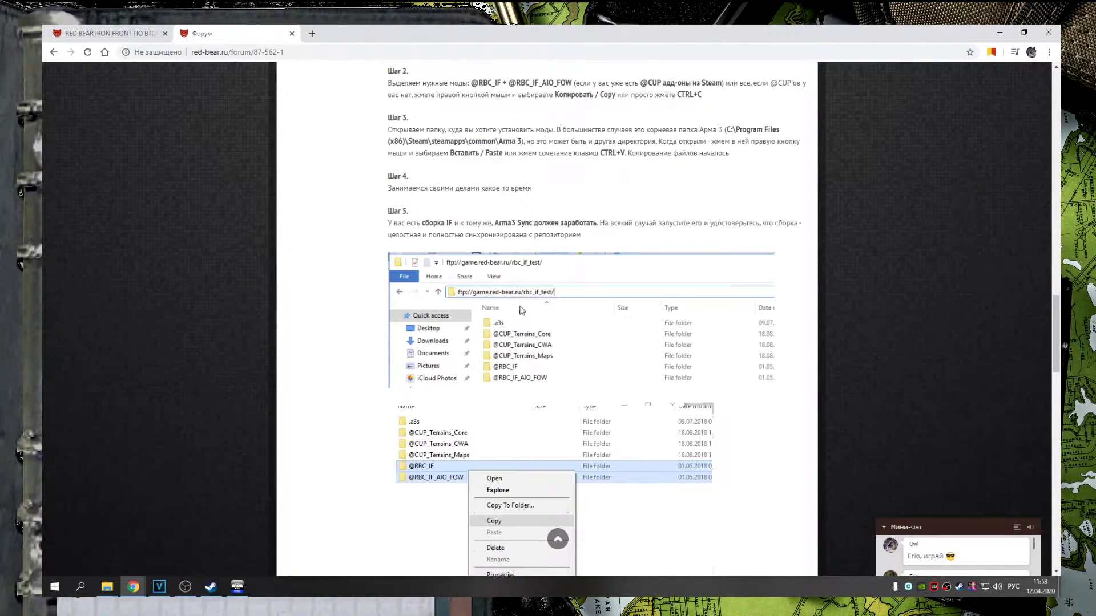
Copy the autoconfig address ftp://game.red-bear.ru/rbc_if/.a3s/autoconfig from the Iron Front news article
{"action": "left_click", "coordinate": [101, 33]}
{"action": "scroll", "coordinate": [399, 274], "scroll_direction": "down", "scroll_amount": 2}
{"action": "scroll", "coordinate": [380, 227], "scroll_direction": "down", "scroll_amount": 5}
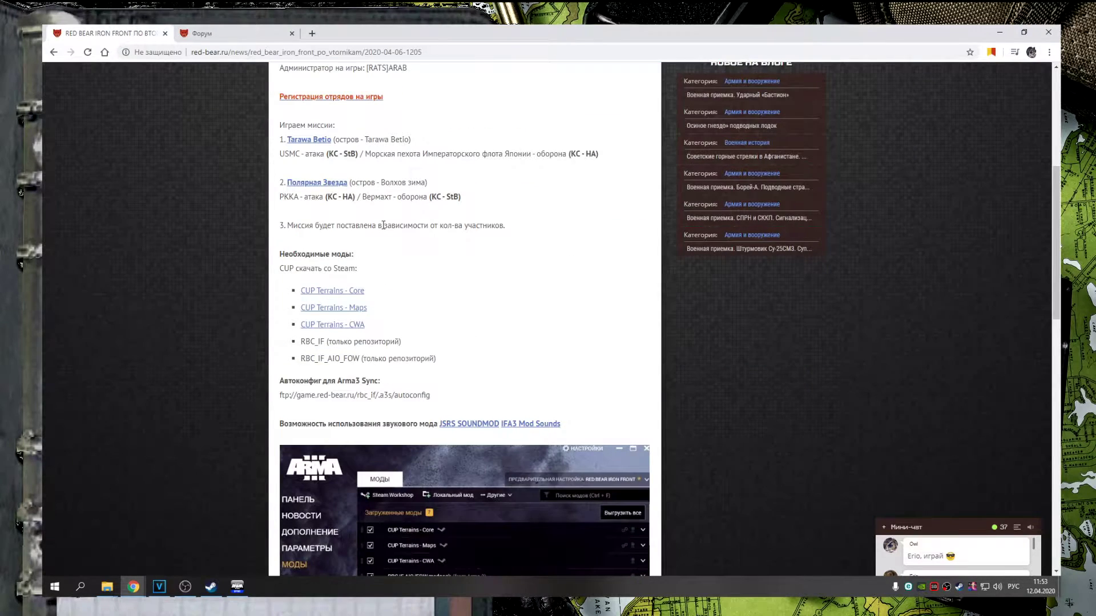
{"action": "left_click_drag", "start_coordinate": [294, 201], "coordinate": [384, 205]}
{"action": "left_click", "coordinate": [332, 213]}
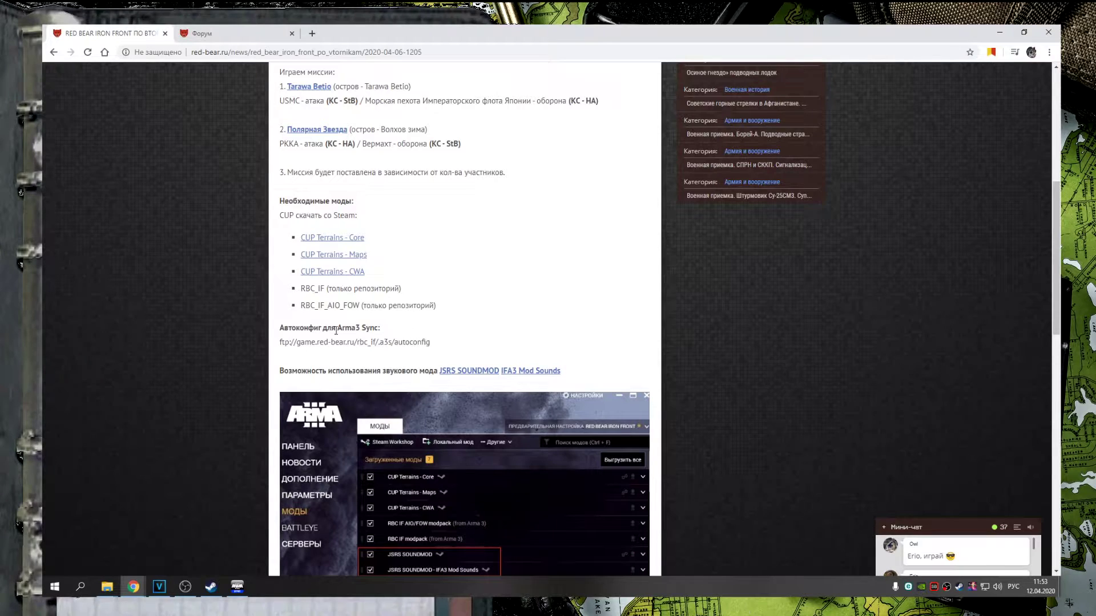
{"action": "left_click_drag", "start_coordinate": [280, 342], "coordinate": [473, 347]}
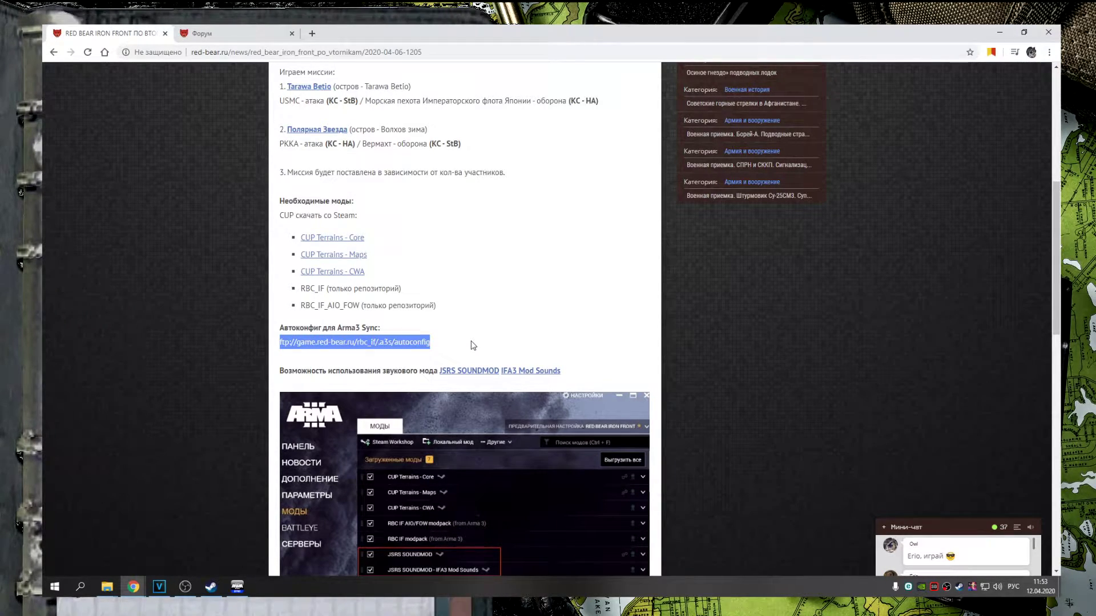
{"action": "right_click", "coordinate": [392, 342]}
{"action": "left_click", "coordinate": [421, 351]}
Import the Red Bear Iron Front Update repository from the pasted autoconfig URL anonymously and connect to it
{"action": "left_click", "coordinate": [242, 586]}
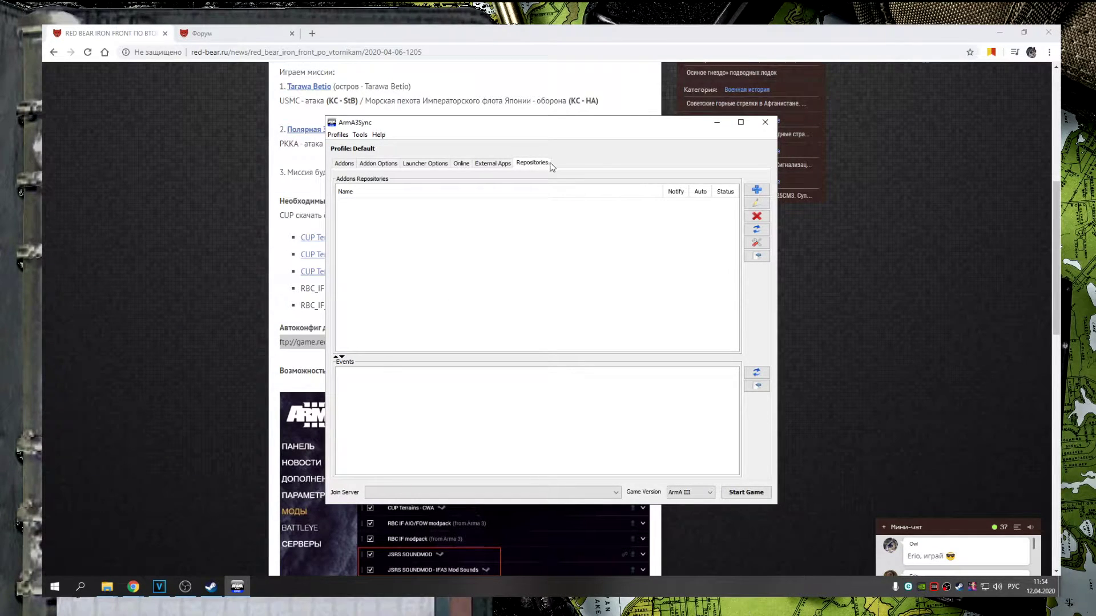
{"action": "left_click", "coordinate": [757, 190]}
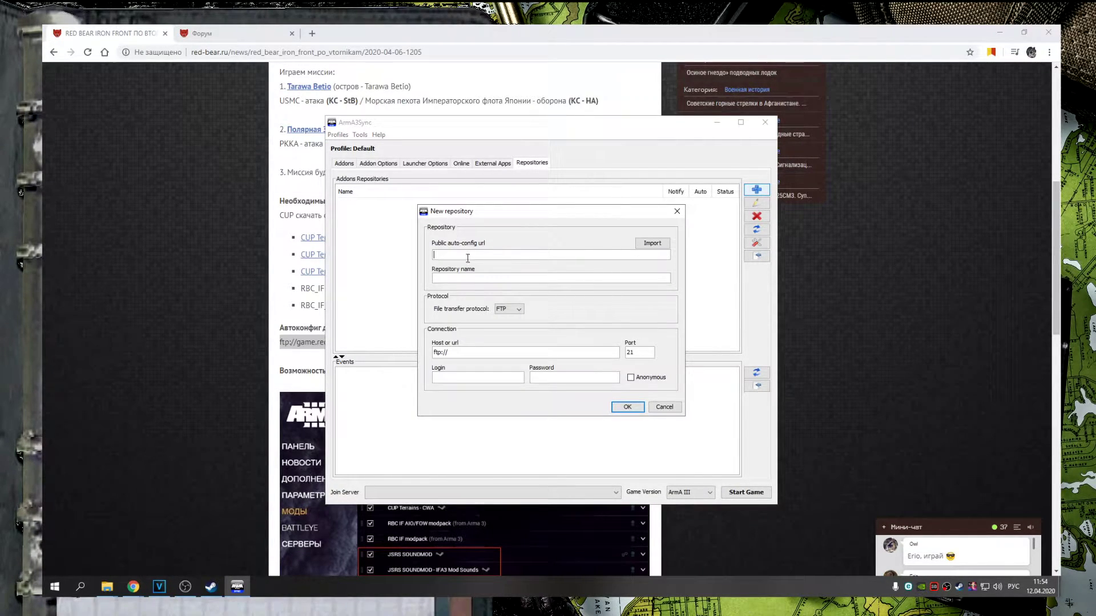
{"action": "key", "text": "ctrl+v"}
{"action": "left_click", "coordinate": [560, 252]}
{"action": "left_click", "coordinate": [652, 243]}
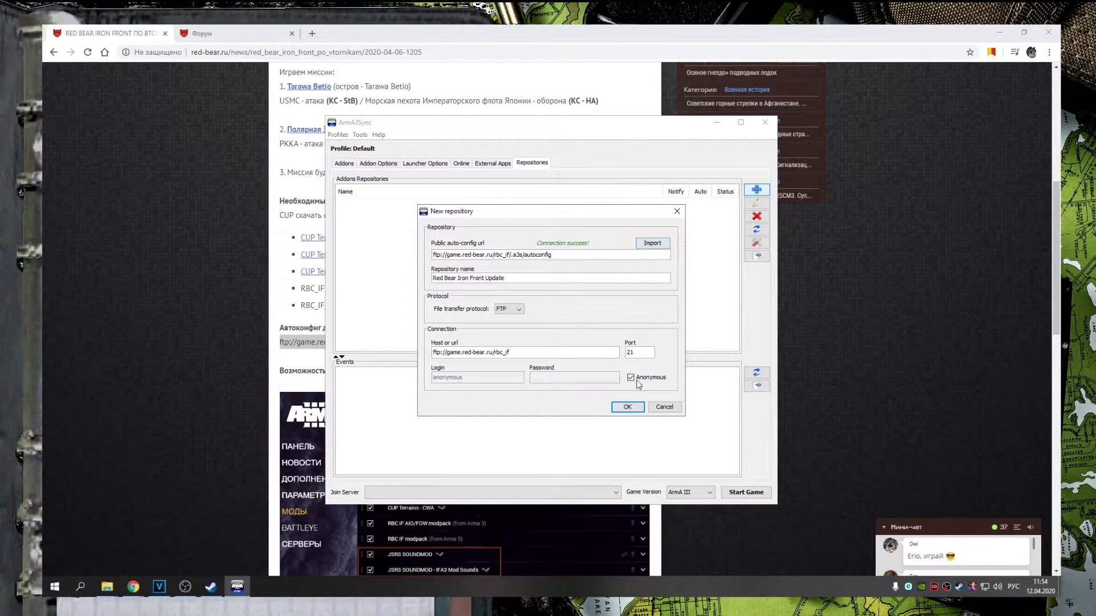
{"action": "left_click", "coordinate": [630, 408]}
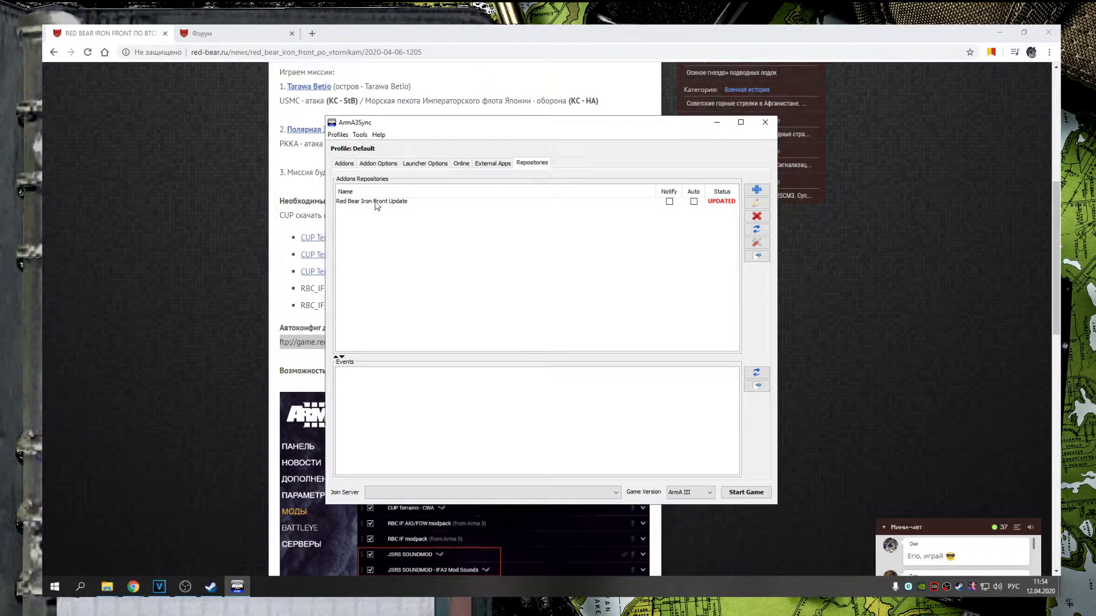
{"action": "left_click", "coordinate": [377, 202]}
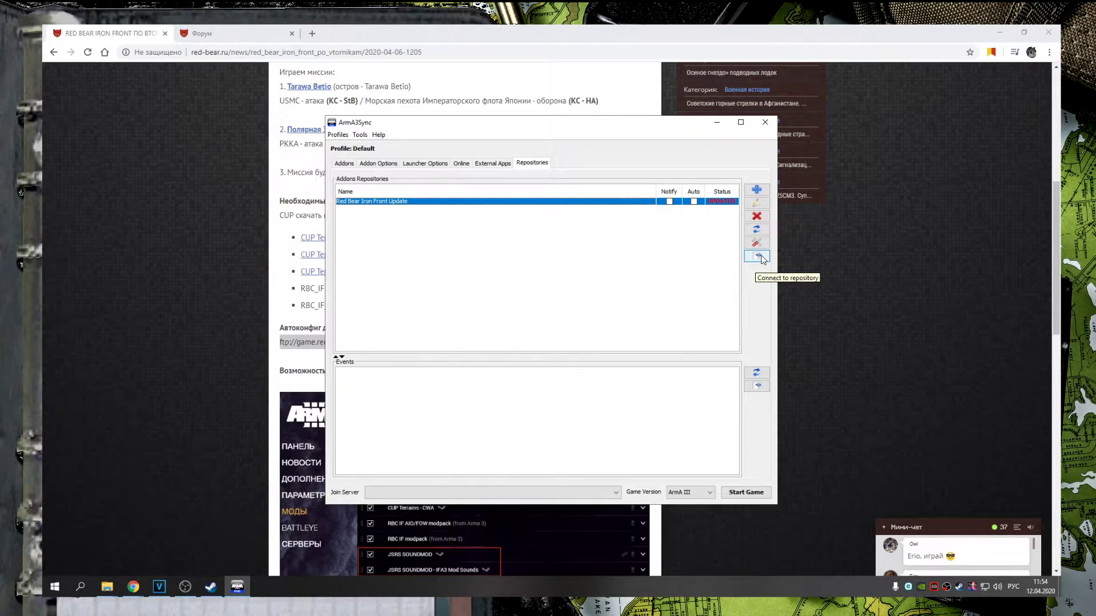
{"action": "left_click", "coordinate": [757, 256]}
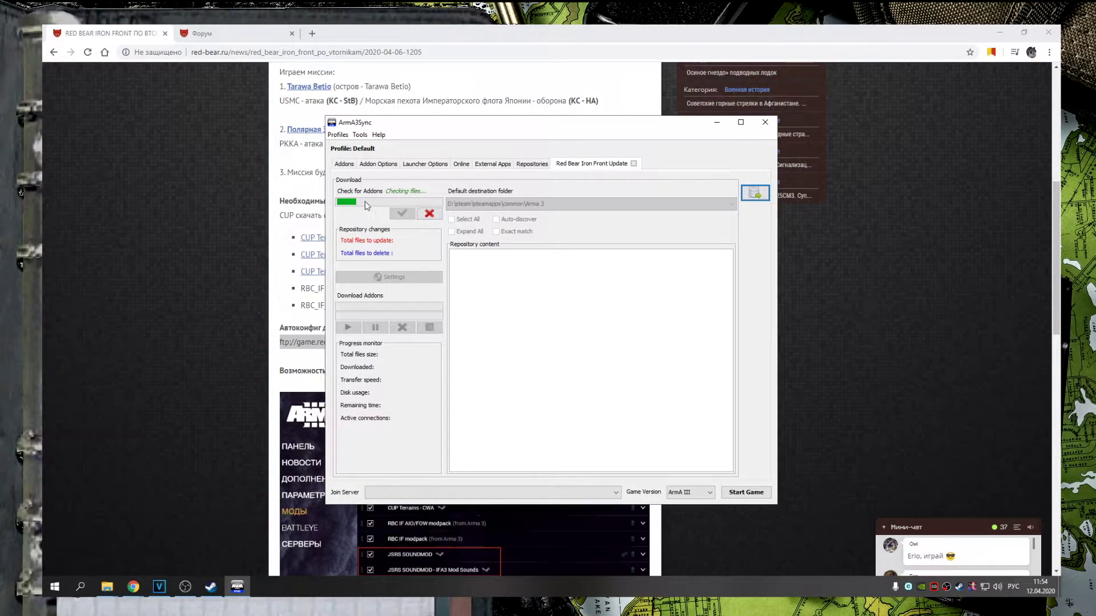
{"action": "left_click", "coordinate": [311, 33]}
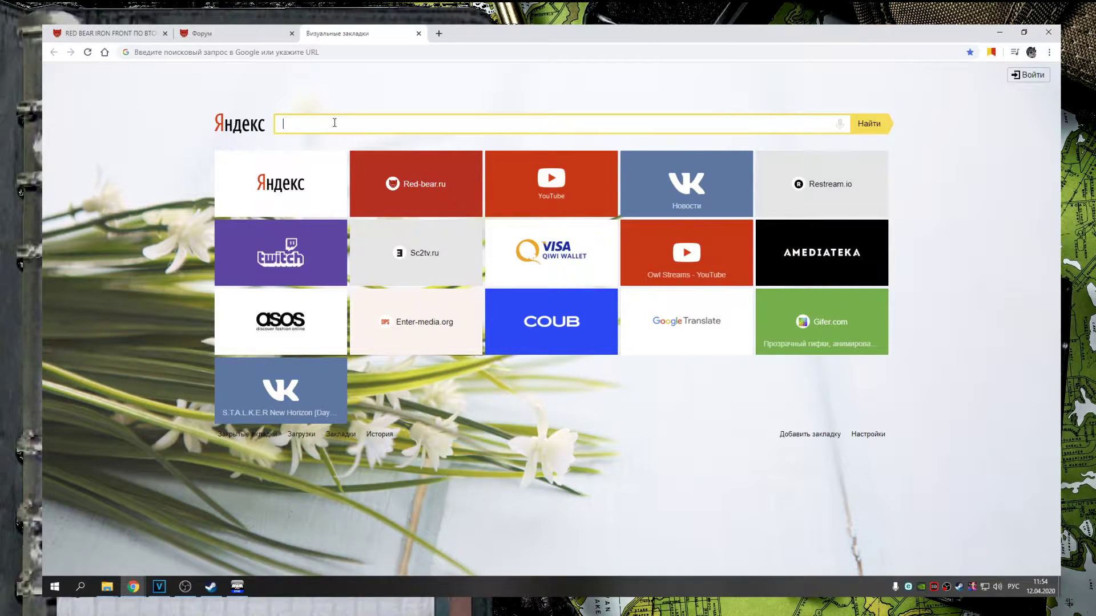
Search for Java and download the 64-bit offline Windows installer from java.com
{"action": "type", "text": "джва"}
{"action": "key", "text": "Return"}
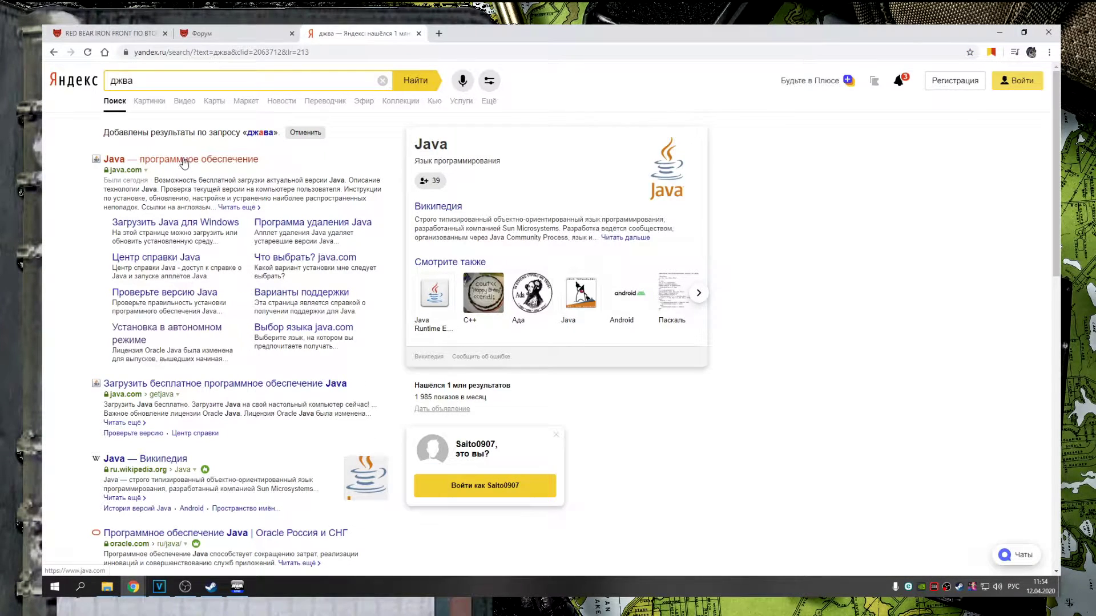
{"action": "left_click", "coordinate": [183, 162]}
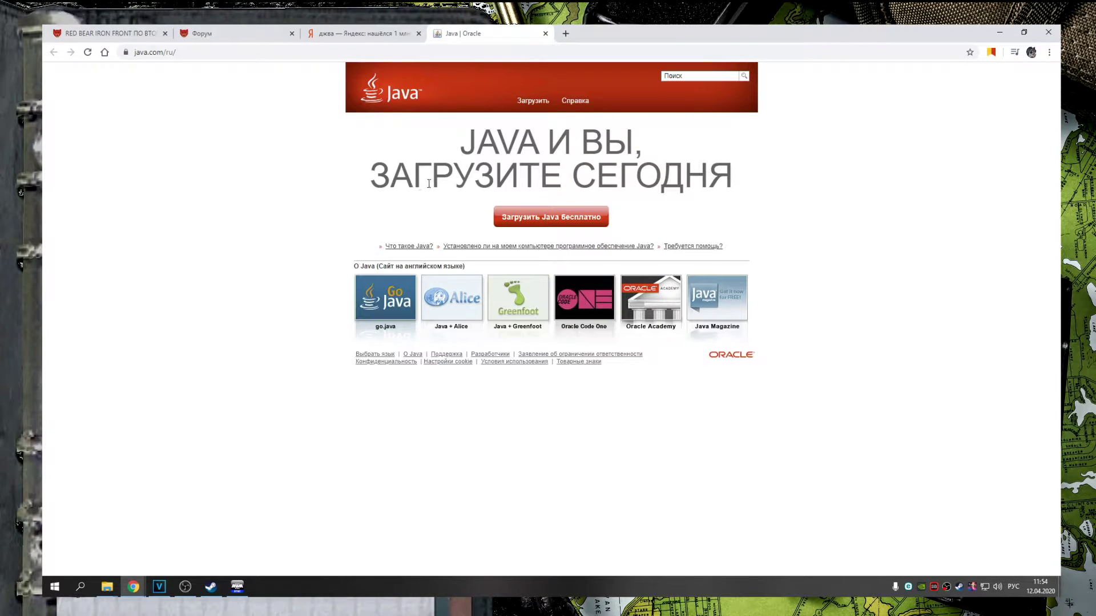
{"action": "left_click", "coordinate": [531, 102]}
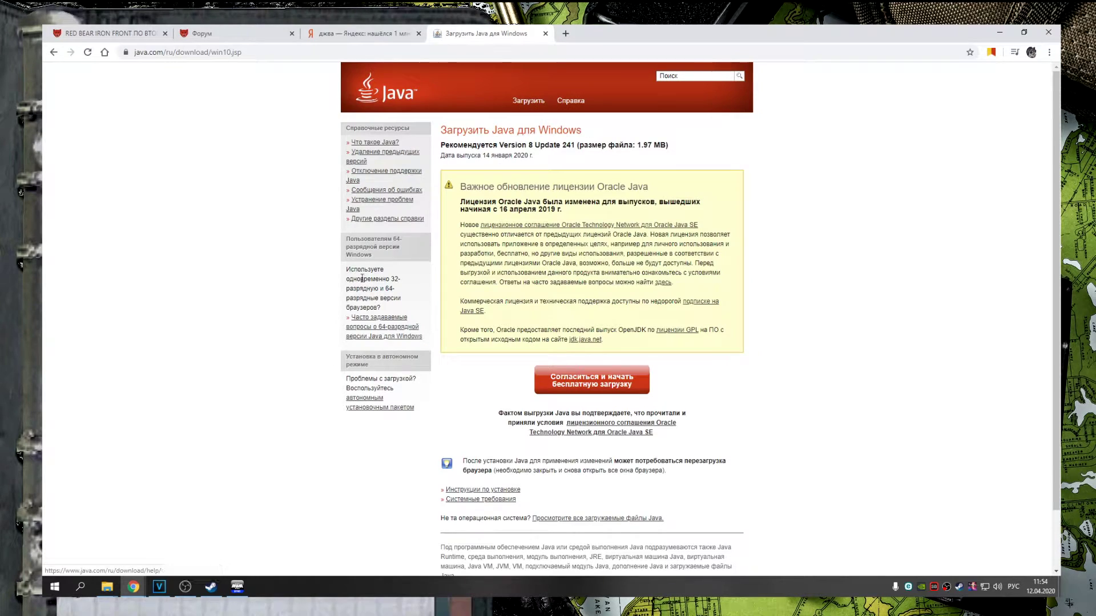
{"action": "left_click", "coordinate": [371, 408]}
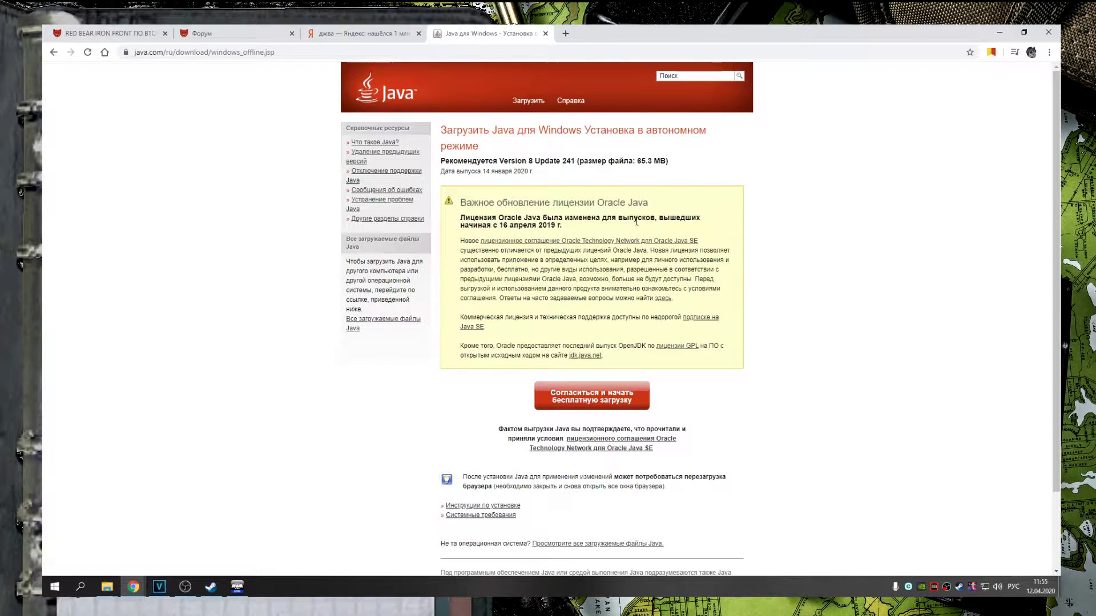
{"action": "scroll", "coordinate": [634, 229], "scroll_direction": "down", "scroll_amount": 3}
{"action": "left_click", "coordinate": [384, 227]}
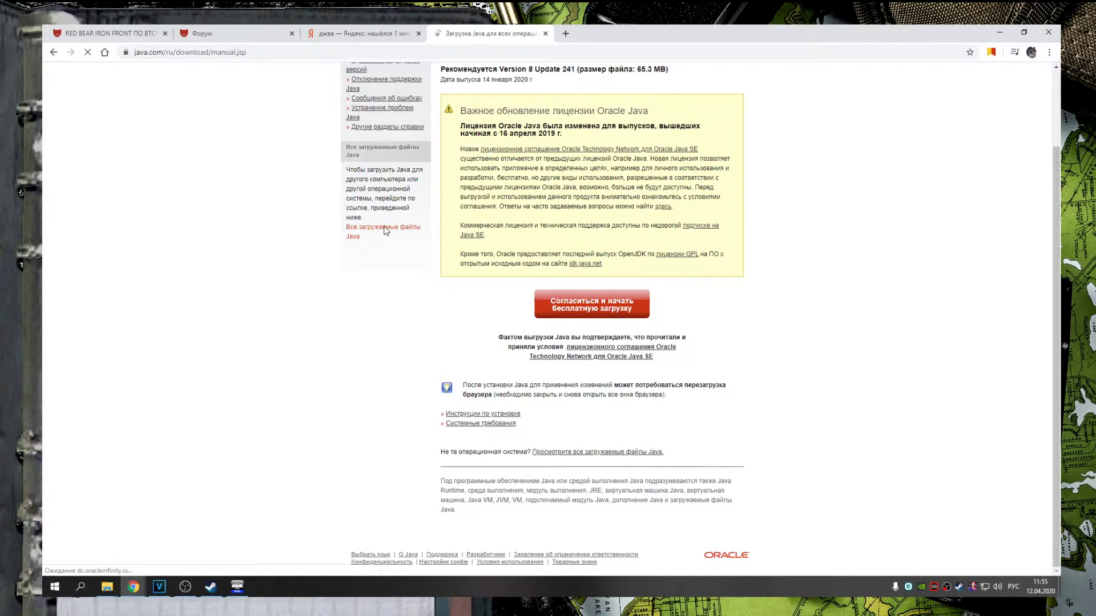
{"action": "scroll", "coordinate": [386, 231], "scroll_direction": "down", "scroll_amount": 5}
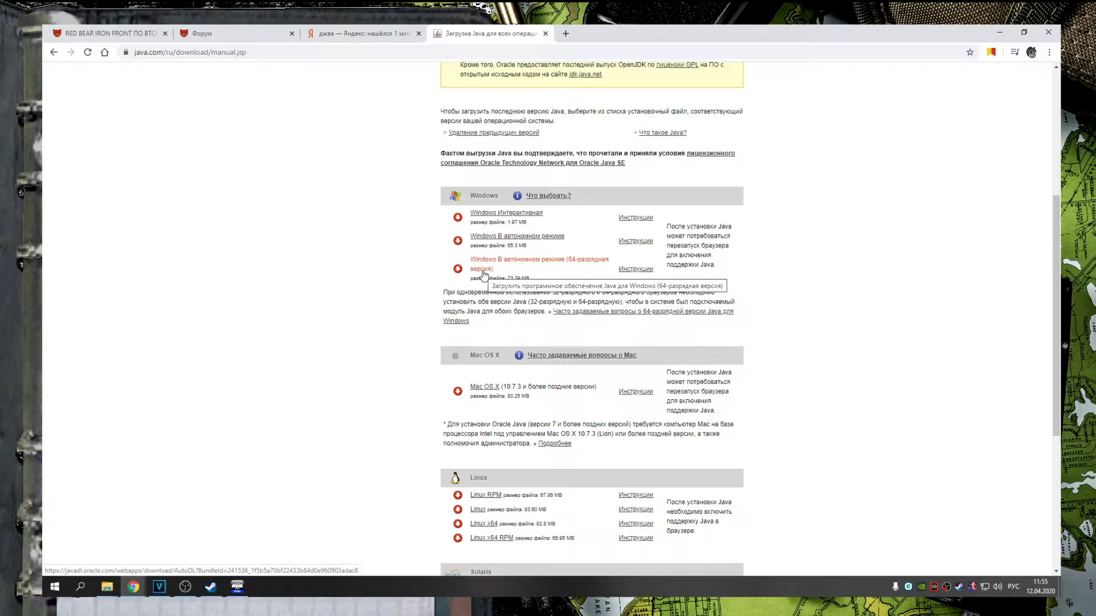
{"action": "left_click", "coordinate": [548, 262]}
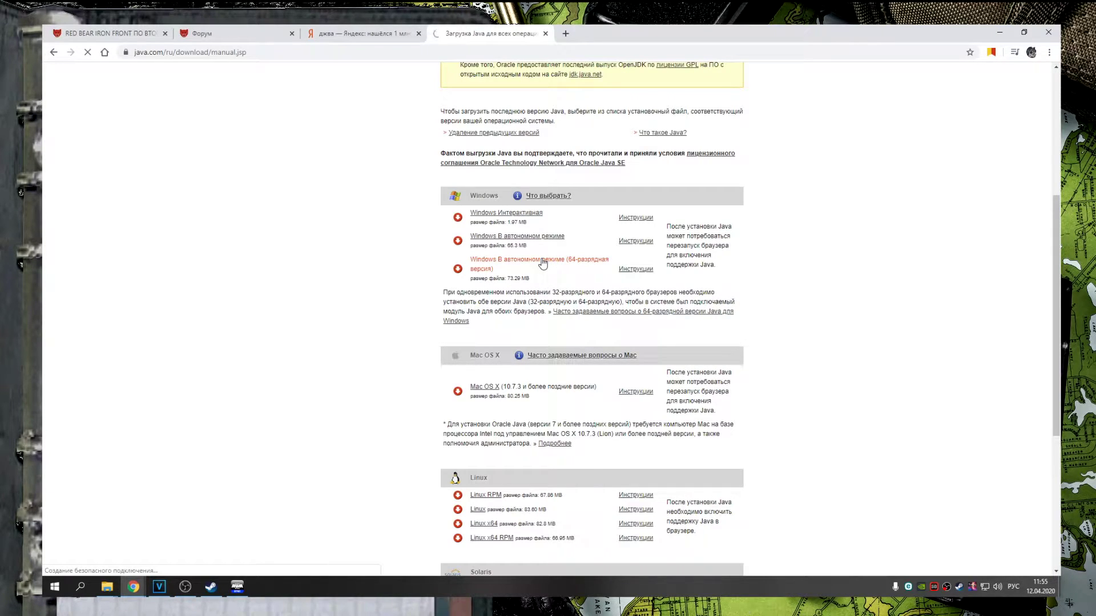
Check jre-8u241-windows-x64.exe in the Downloads folder, then minimize the Explorer window
{"action": "left_click", "coordinate": [151, 563]}
{"action": "left_click", "coordinate": [183, 528]}
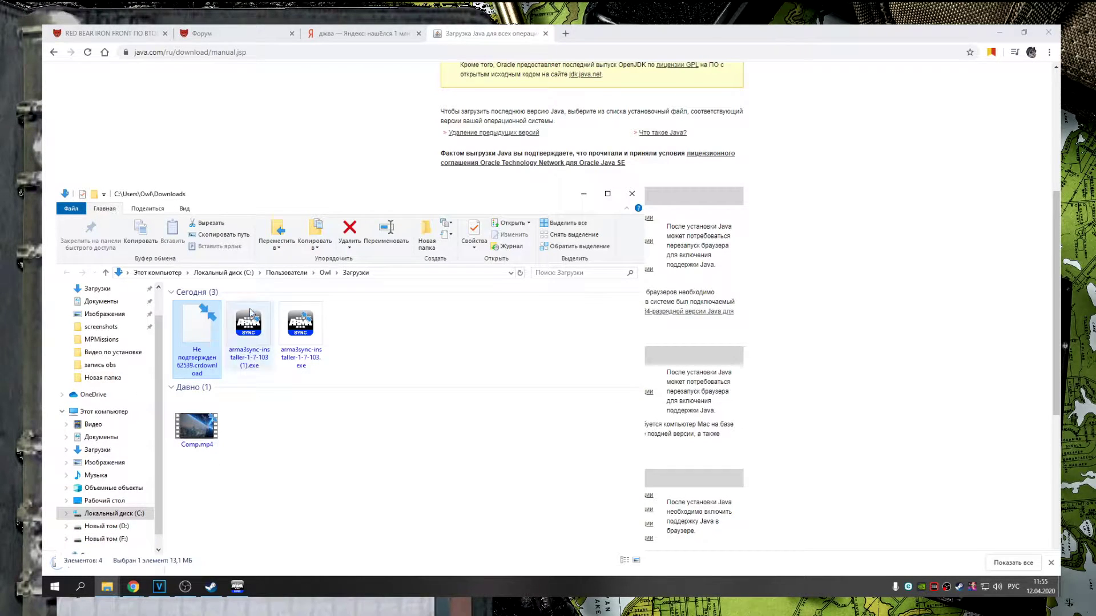
{"action": "left_click", "coordinate": [356, 325]}
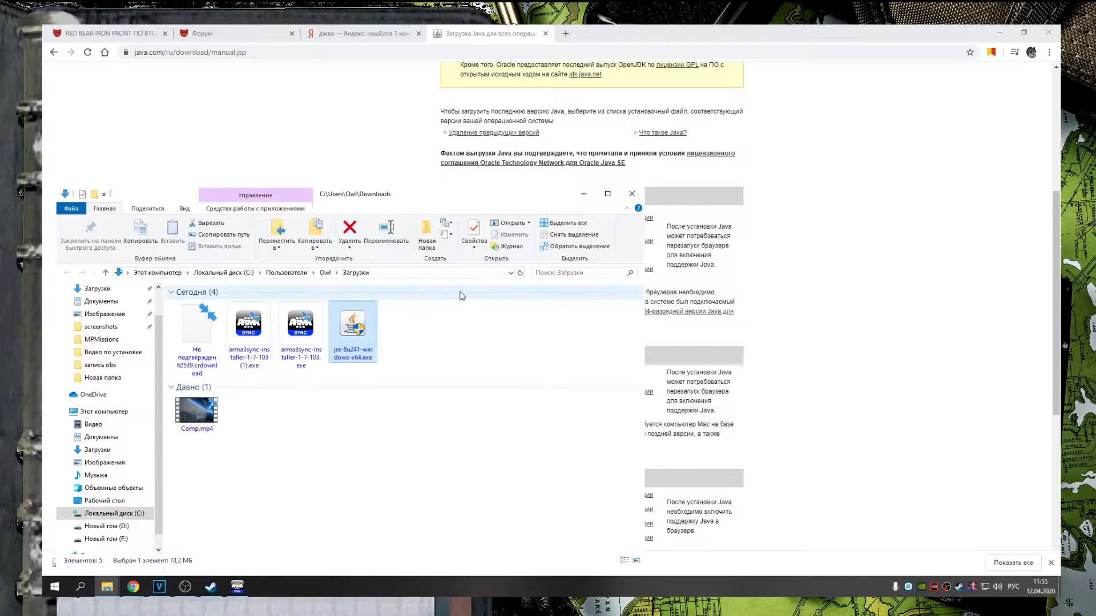
{"action": "left_click", "coordinate": [581, 195]}
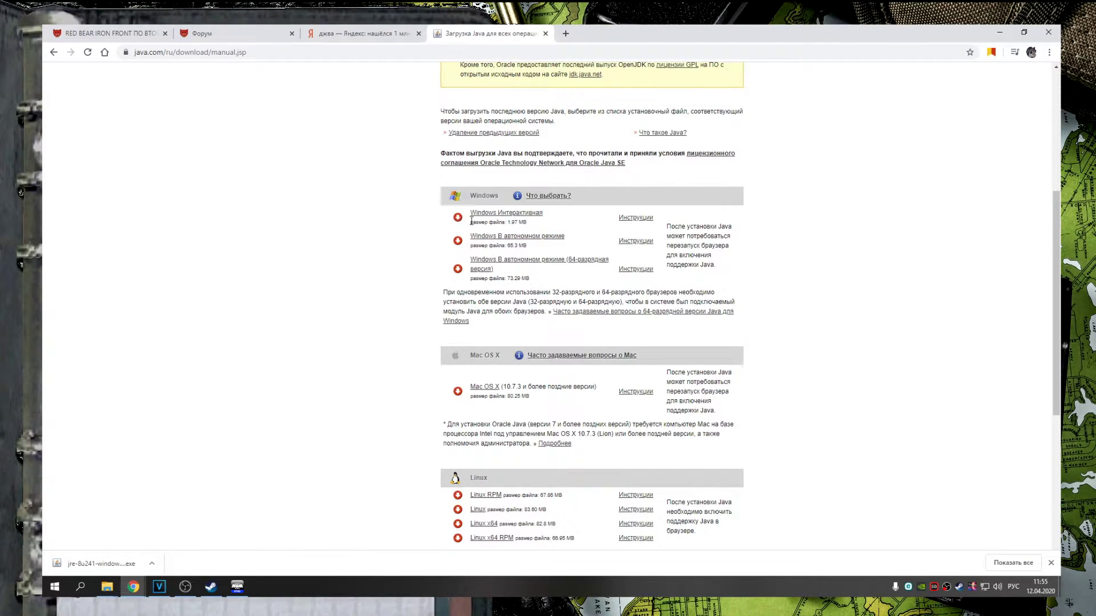
Recheck the Red Bear Iron Front repository and review its listed addons
{"action": "left_click", "coordinate": [236, 588]}
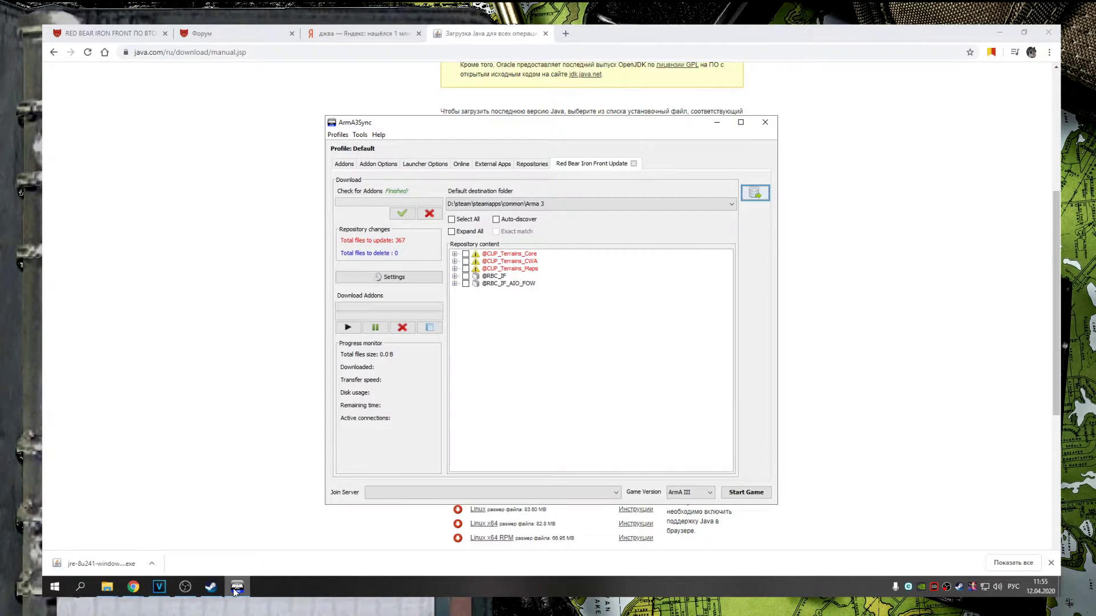
{"action": "left_click", "coordinate": [402, 213]}
{"action": "left_click_drag", "start_coordinate": [491, 253], "coordinate": [496, 290]}
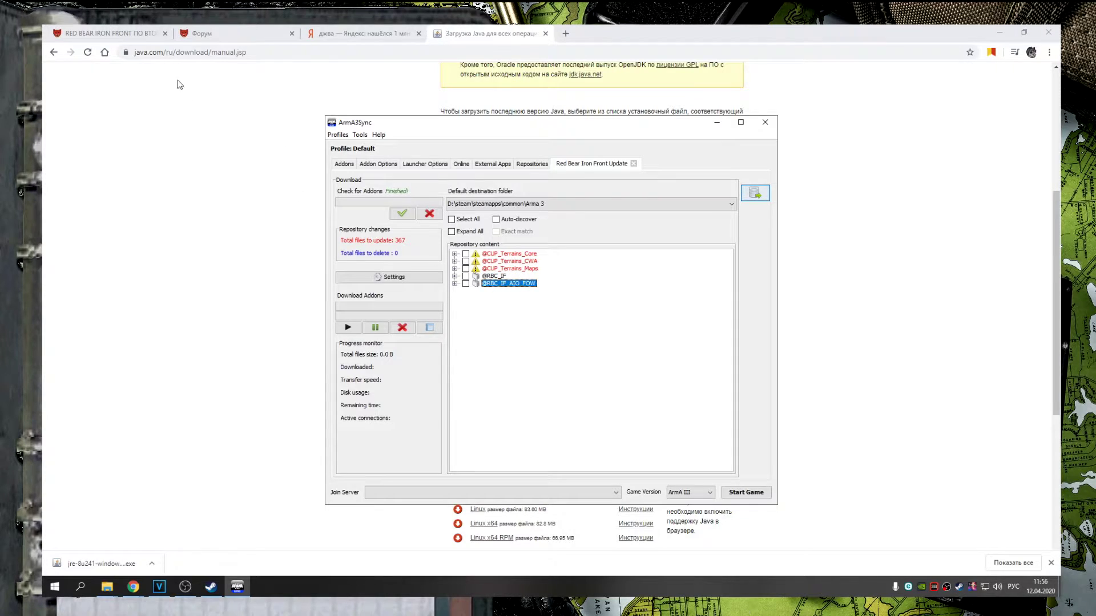
Find the two repository-only RBC_IF mods on the Red Bear Iron Front news page
{"action": "left_click", "coordinate": [200, 33]}
{"action": "left_click", "coordinate": [131, 34]}
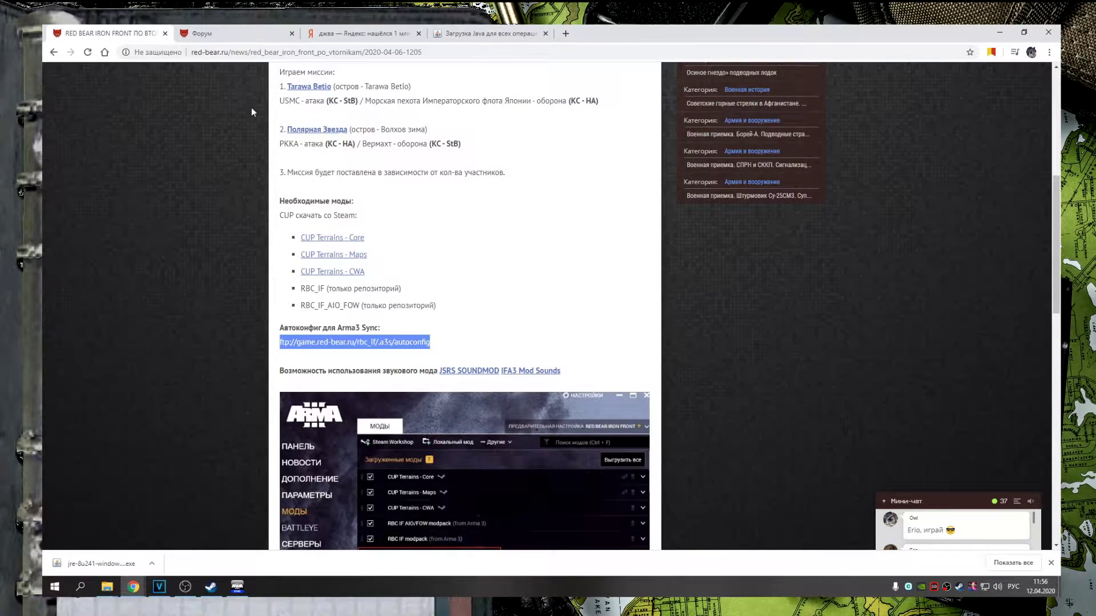
{"action": "left_click", "coordinate": [367, 299]}
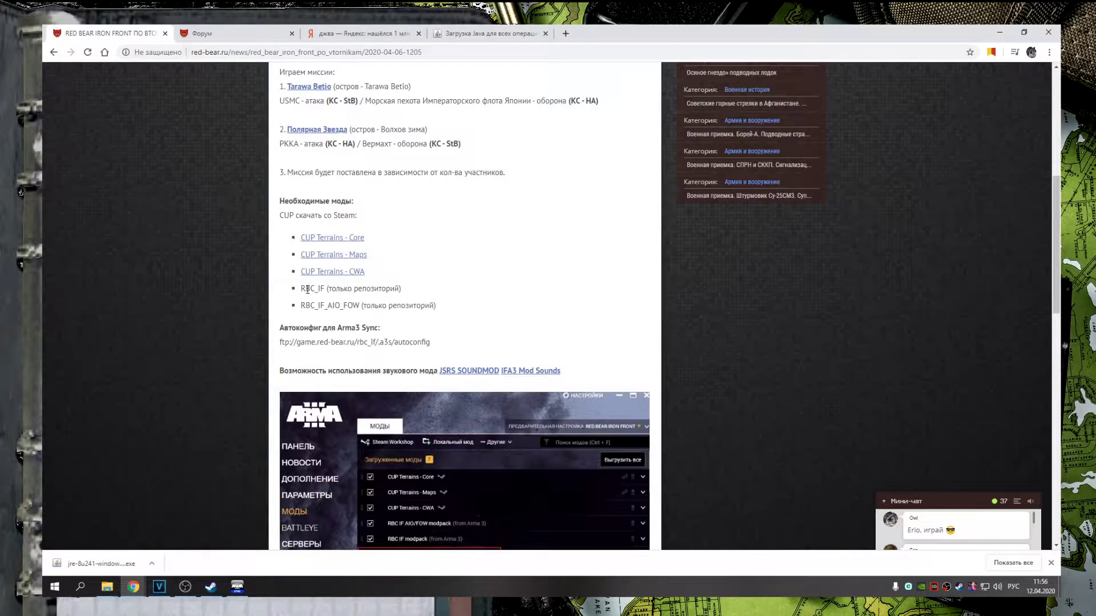
{"action": "left_click_drag", "start_coordinate": [305, 288], "coordinate": [351, 310]}
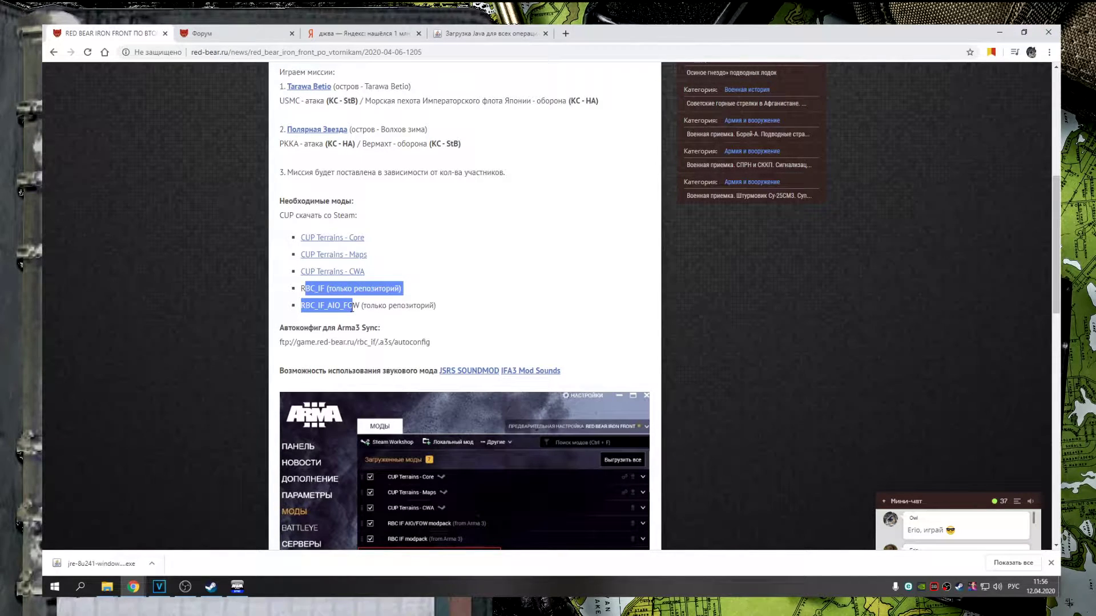
{"action": "left_click", "coordinate": [361, 305]}
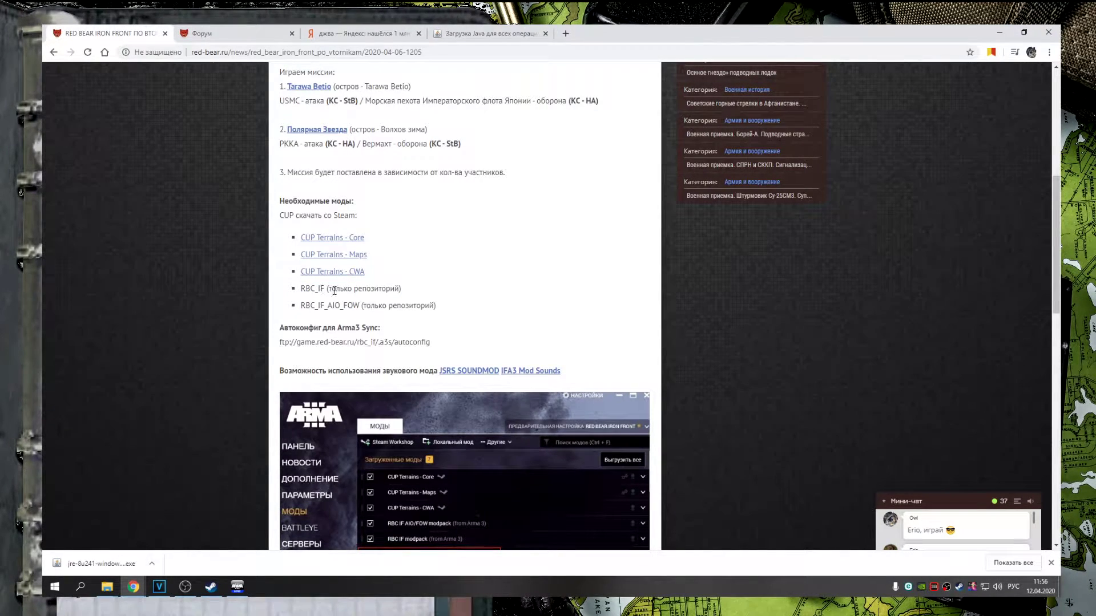
{"action": "left_click_drag", "start_coordinate": [341, 290], "coordinate": [379, 305]}
{"action": "left_click", "coordinate": [379, 306]}
{"action": "left_click", "coordinate": [245, 583]}
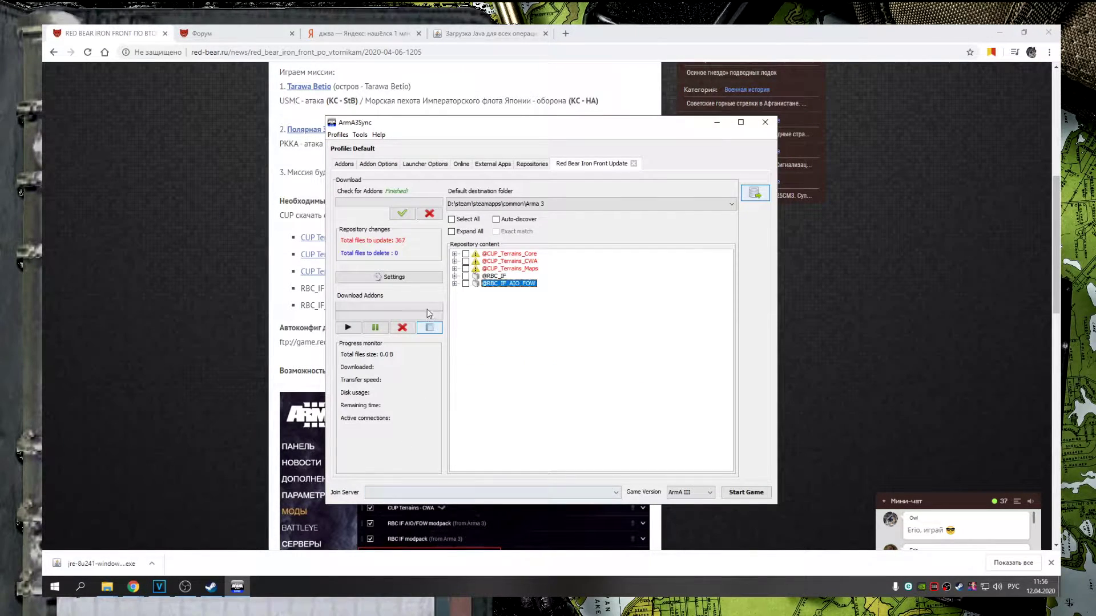
{"action": "left_click", "coordinate": [466, 276]}
{"action": "left_click", "coordinate": [466, 283]}
{"action": "left_click", "coordinate": [349, 329]}
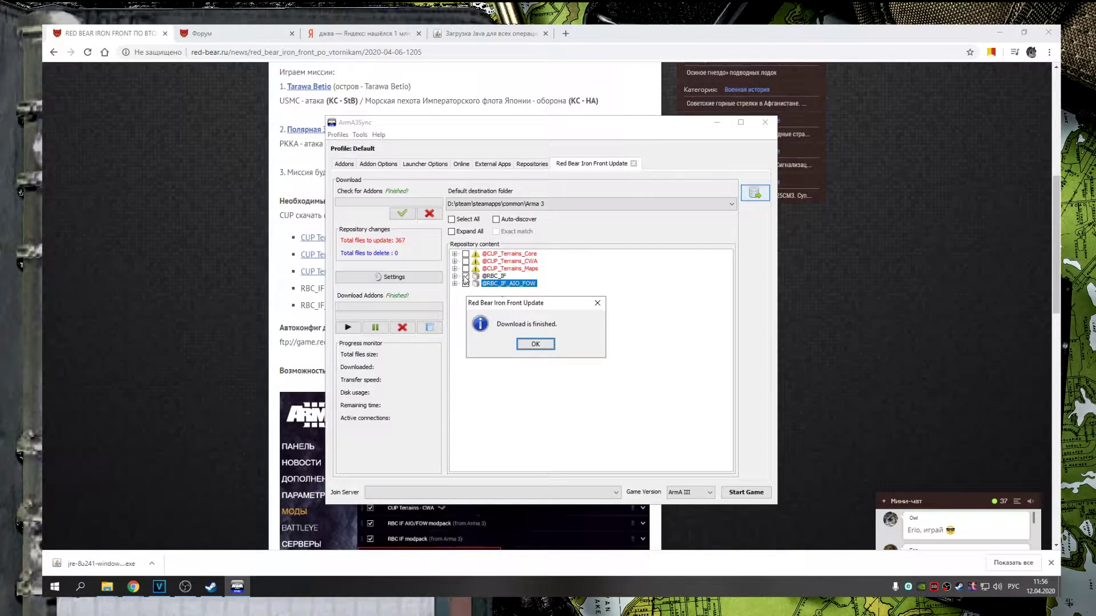
{"action": "left_click", "coordinate": [535, 345]}
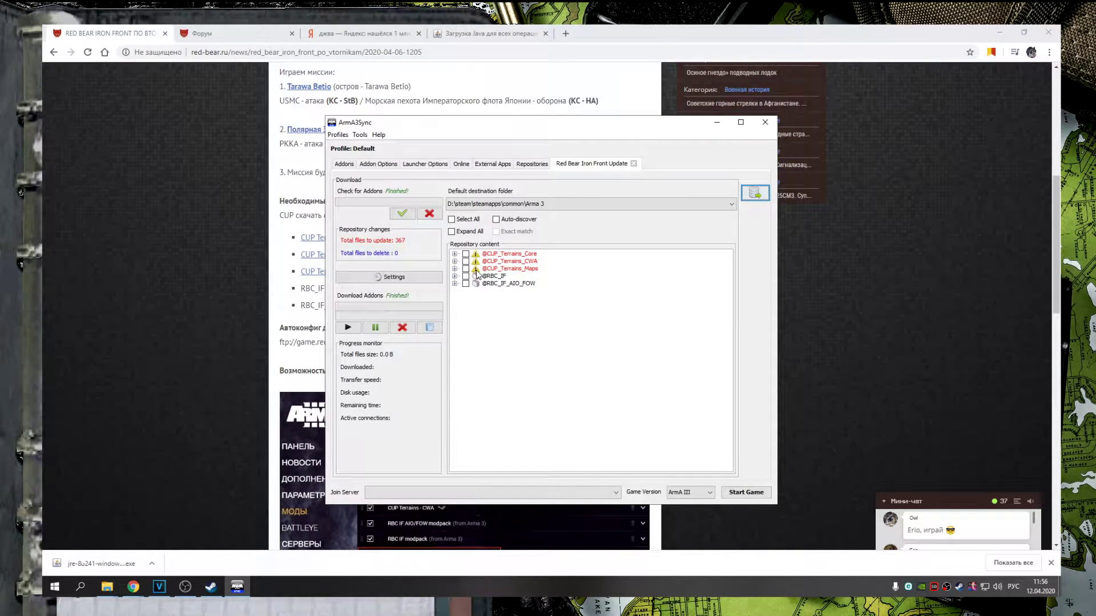
{"action": "left_click", "coordinate": [487, 271]}
{"action": "left_click", "coordinate": [494, 276]}
{"action": "left_click", "coordinate": [498, 284]}
{"action": "left_click", "coordinate": [489, 278]}
{"action": "left_click", "coordinate": [492, 276]}
{"action": "left_click", "coordinate": [492, 283]}
{"action": "left_click", "coordinate": [492, 277]}
{"action": "left_click", "coordinate": [492, 283]}
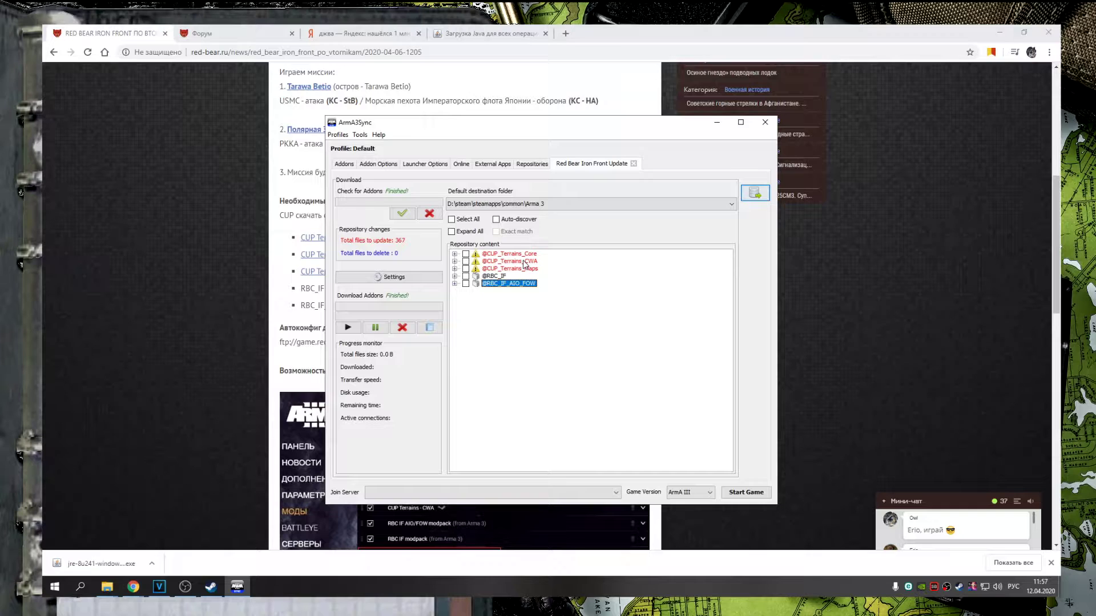
{"action": "key", "text": "alt+Tab"}
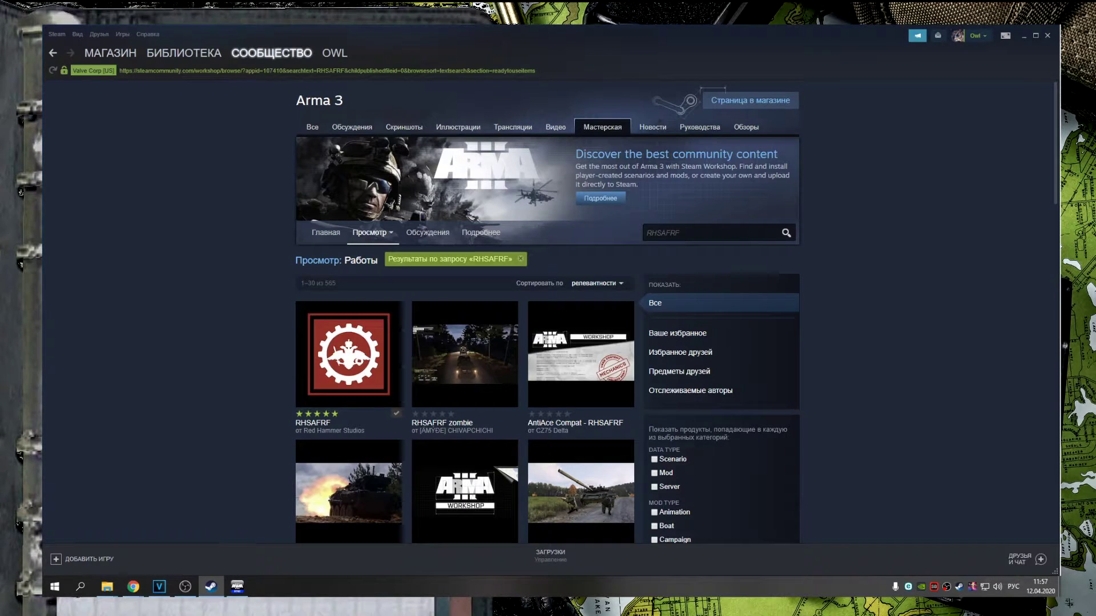
Open the Arma 3 Workshop from the Steam library
{"action": "left_click", "coordinate": [171, 54]}
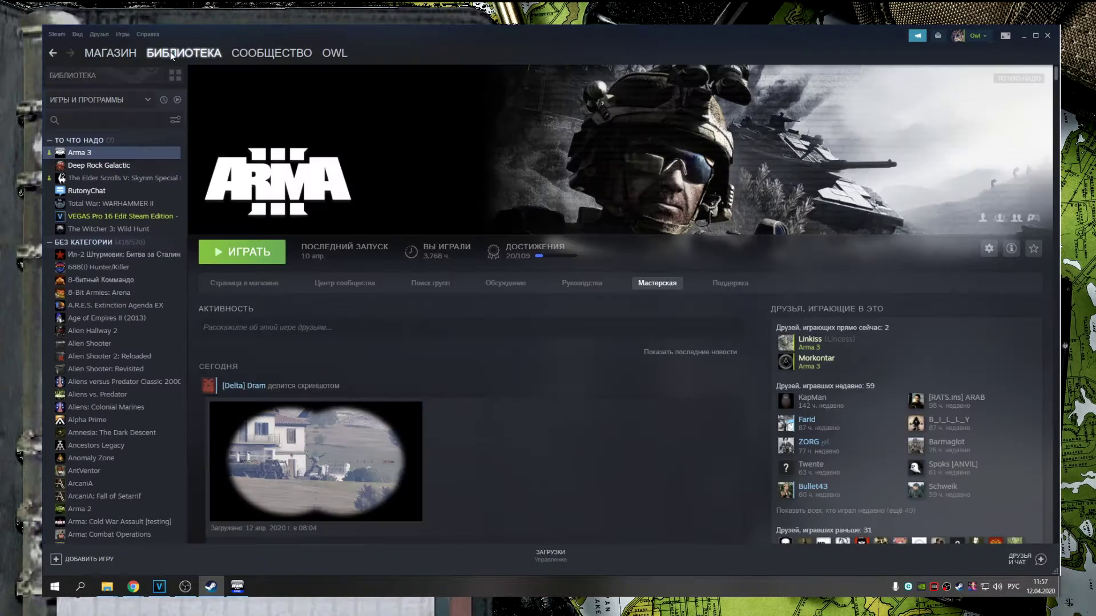
{"action": "left_click", "coordinate": [84, 160]}
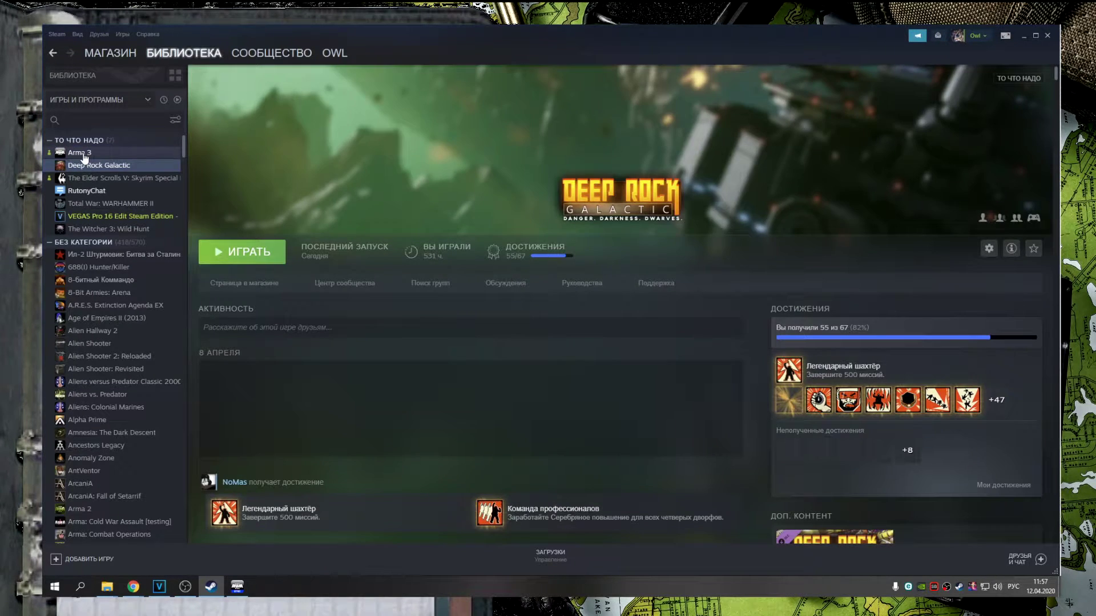
{"action": "left_click", "coordinate": [84, 153]}
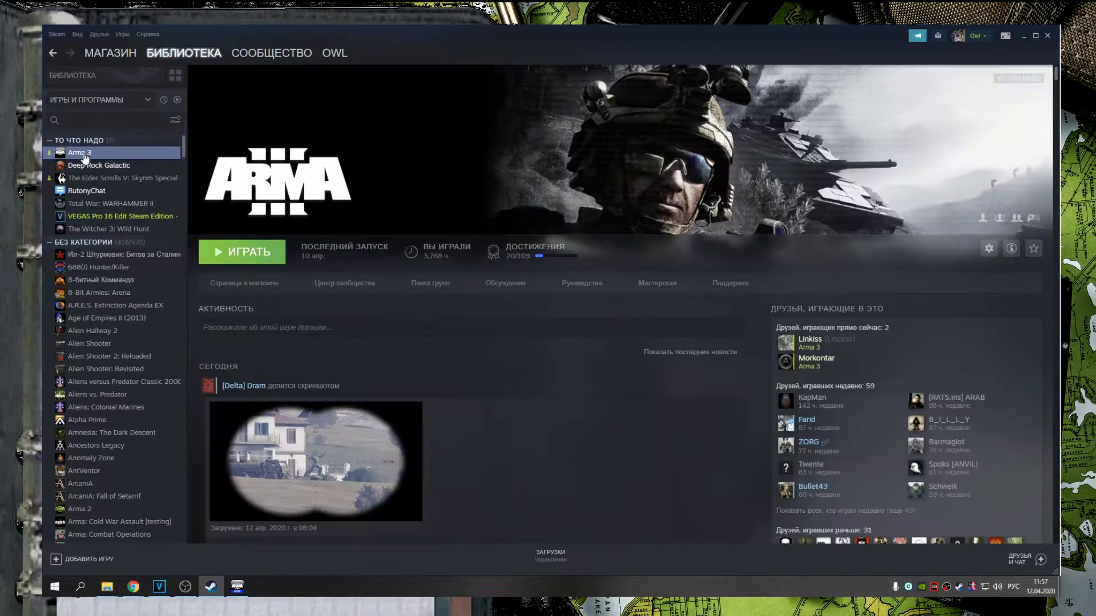
{"action": "left_click", "coordinate": [648, 285]}
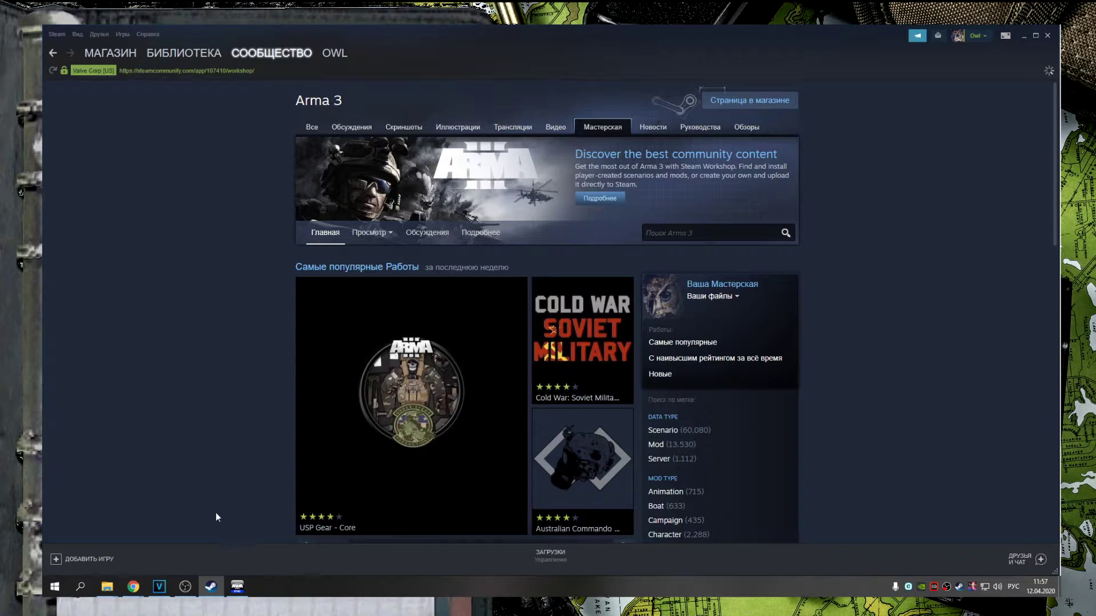
Search the Workshop for 'CUP Terrains - Core', copied from the Red Bear news page
{"action": "mouse_move", "coordinate": [130, 594]}
{"action": "left_click", "coordinate": [171, 557]}
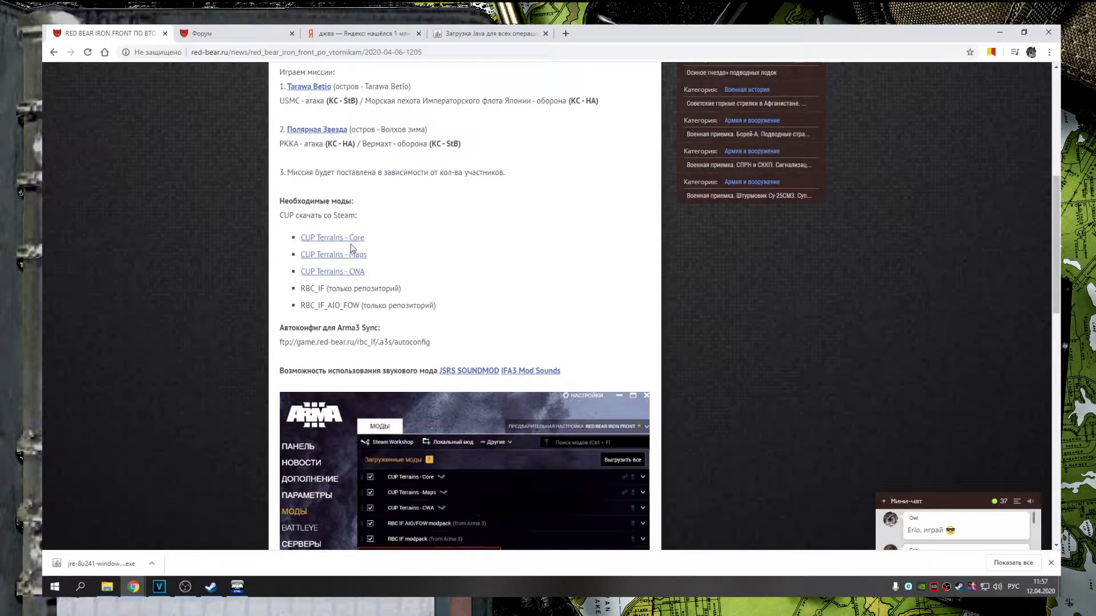
{"action": "left_click_drag", "start_coordinate": [365, 238], "coordinate": [303, 243]}
{"action": "key", "text": "ctrl+c"}
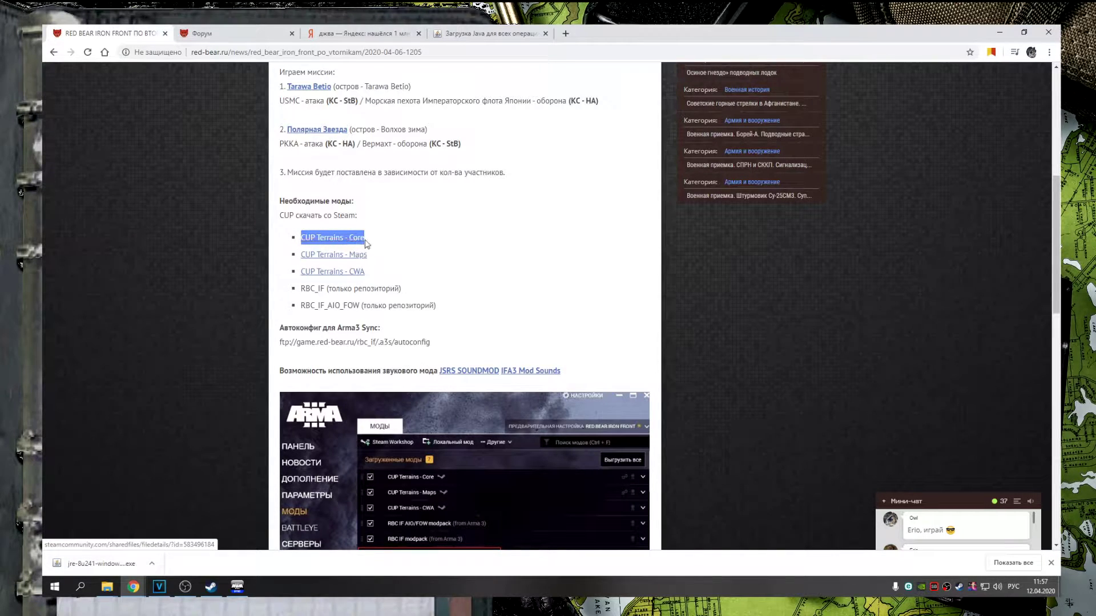
{"action": "left_click", "coordinate": [210, 592]}
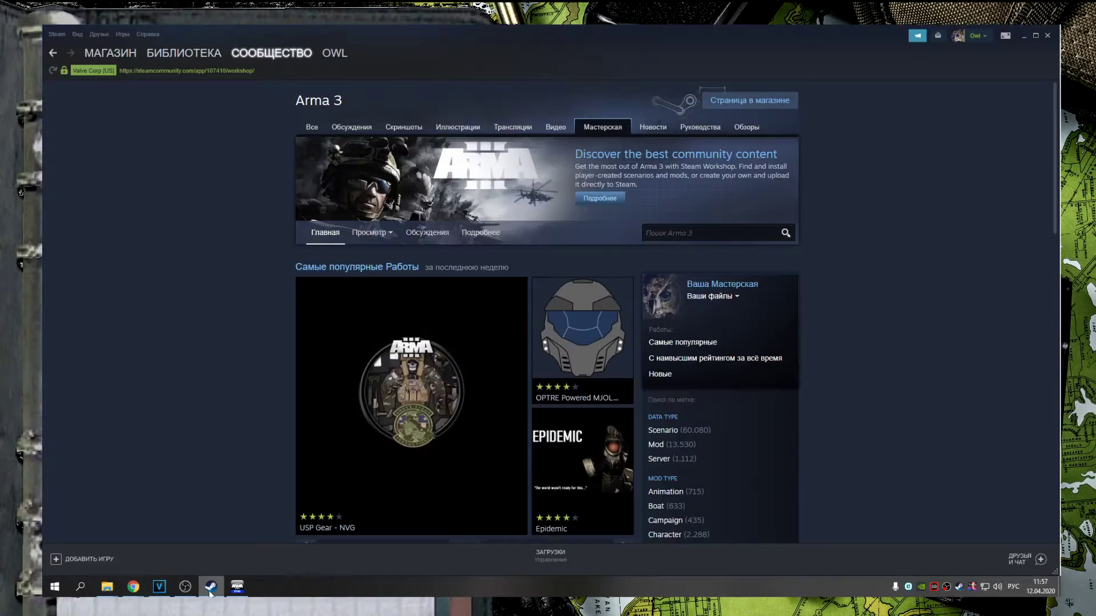
{"action": "left_click", "coordinate": [695, 234]}
{"action": "key", "text": "ctrl+v"}
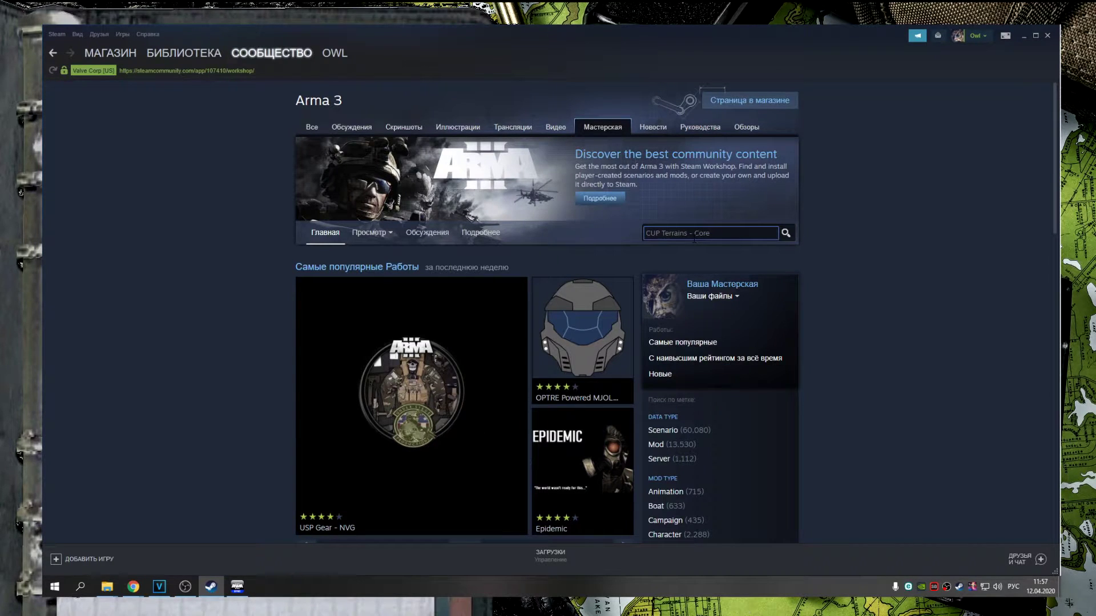
{"action": "left_click", "coordinate": [786, 234]}
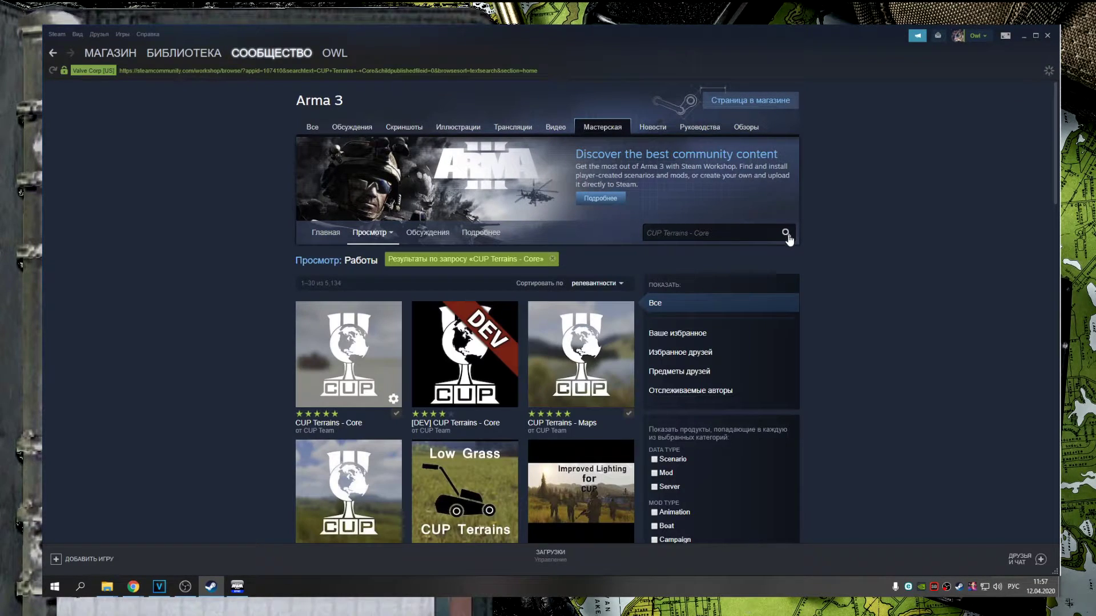
Confirm the CUP Terrains - Core subscription and return to the Red Bear news page
{"action": "mouse_move", "coordinate": [370, 390]}
{"action": "mouse_move", "coordinate": [509, 401]}
{"action": "mouse_move", "coordinate": [402, 400]}
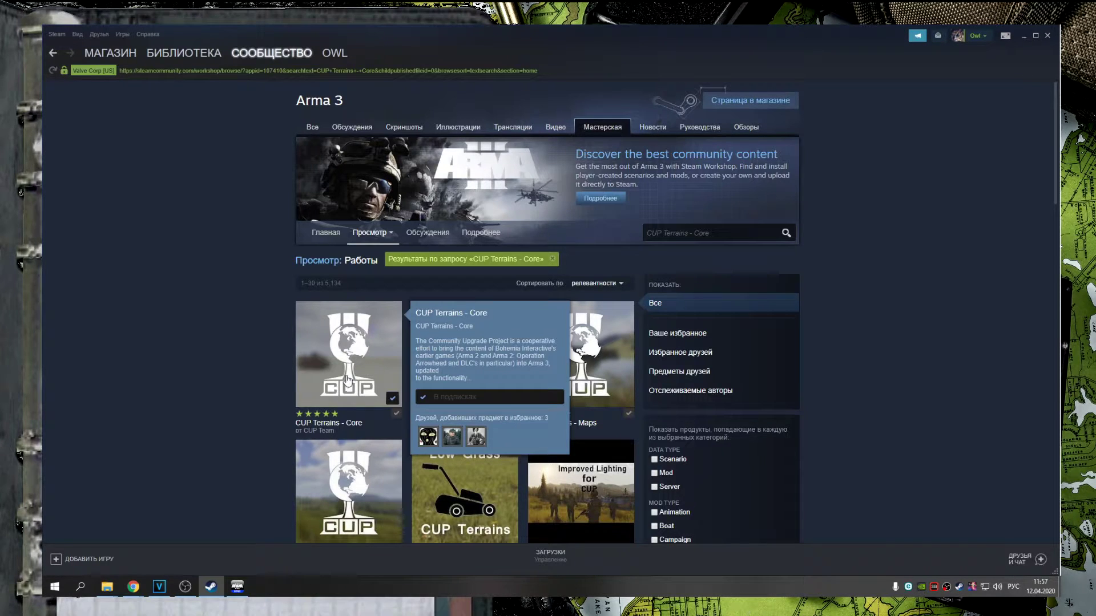
{"action": "left_click", "coordinate": [390, 399]}
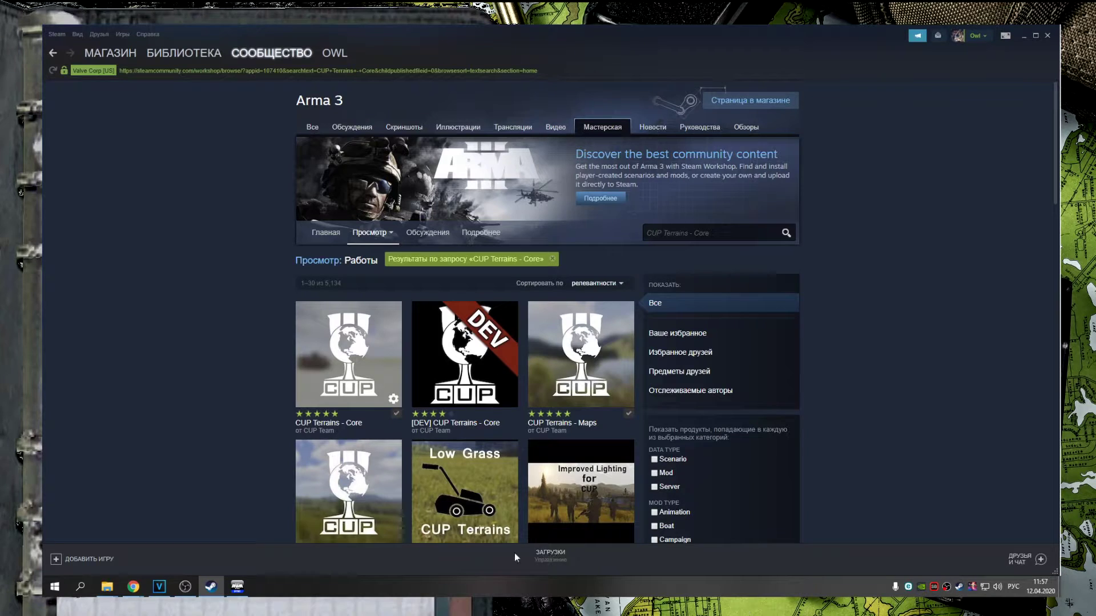
{"action": "mouse_move", "coordinate": [133, 586]}
{"action": "left_click", "coordinate": [206, 540]}
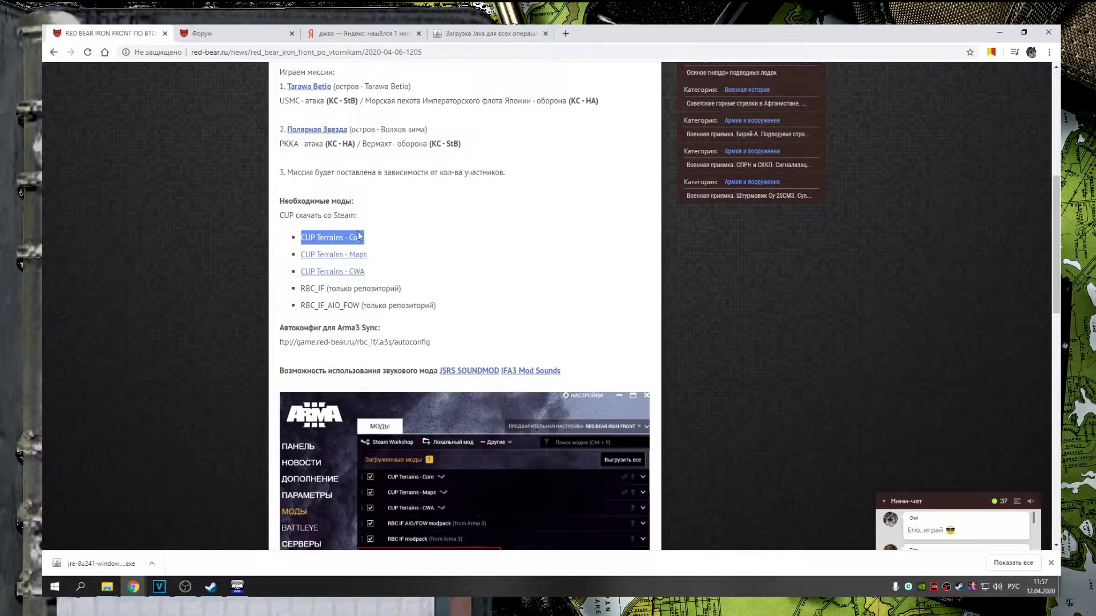
{"action": "left_click", "coordinate": [237, 586]}
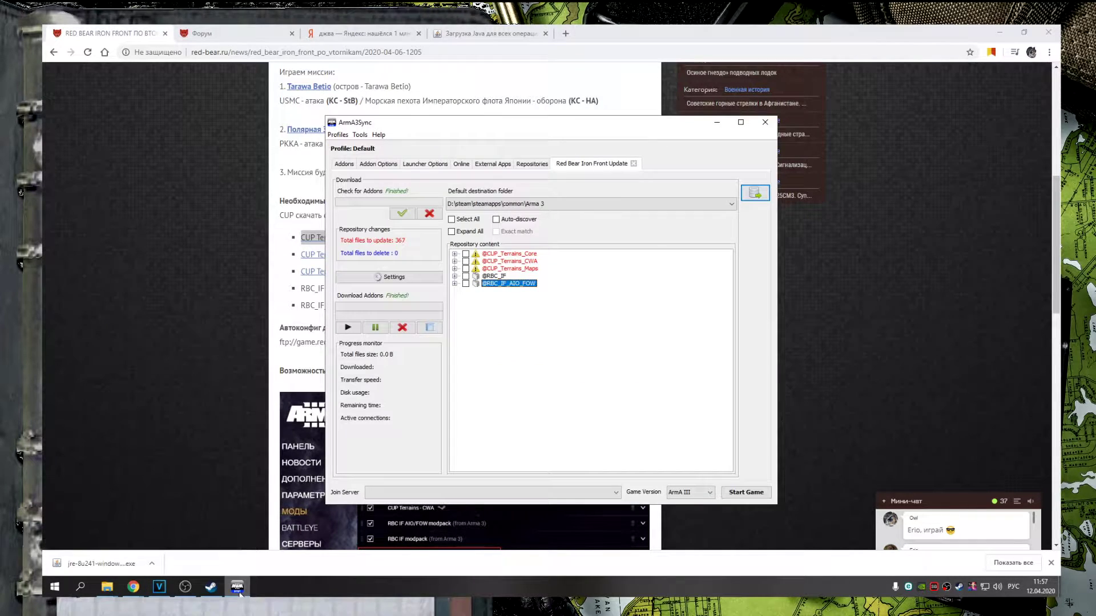
{"action": "left_click", "coordinate": [378, 164]}
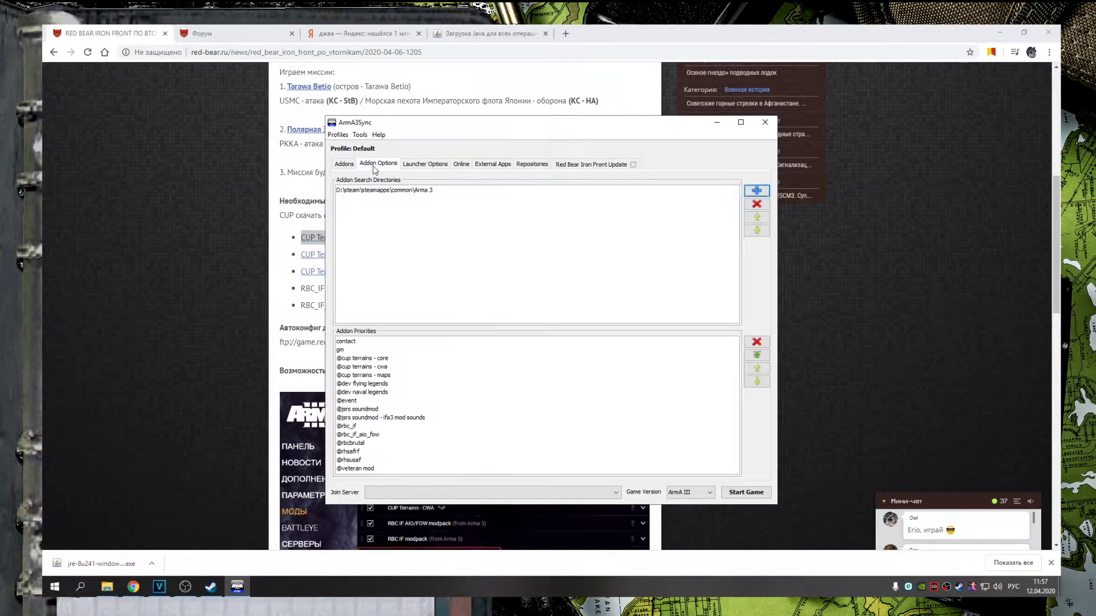
{"action": "left_click", "coordinate": [395, 191]}
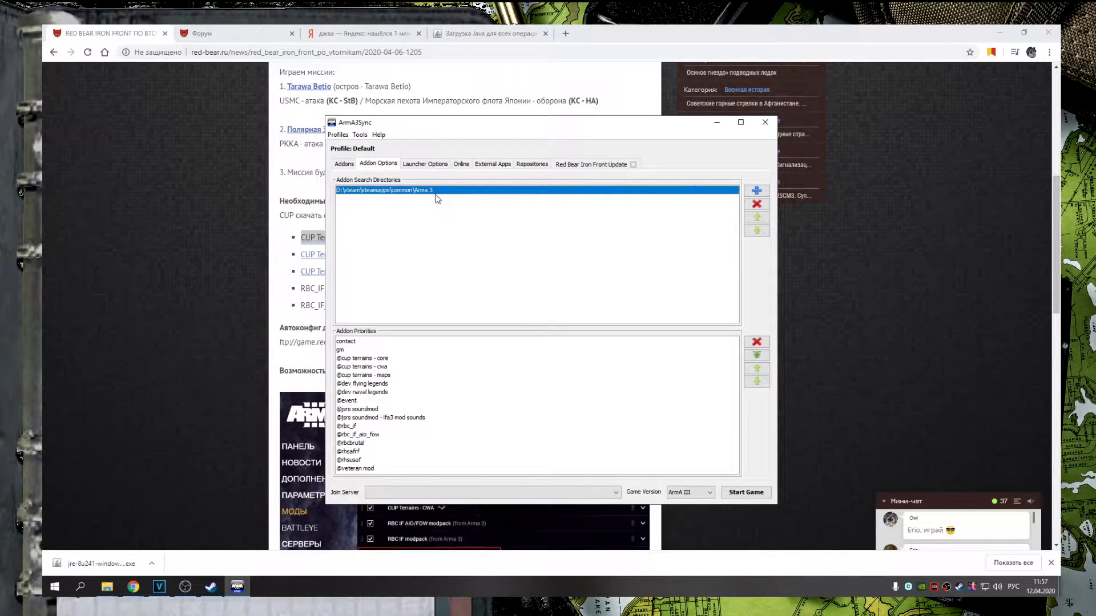
{"action": "left_click", "coordinate": [594, 165]}
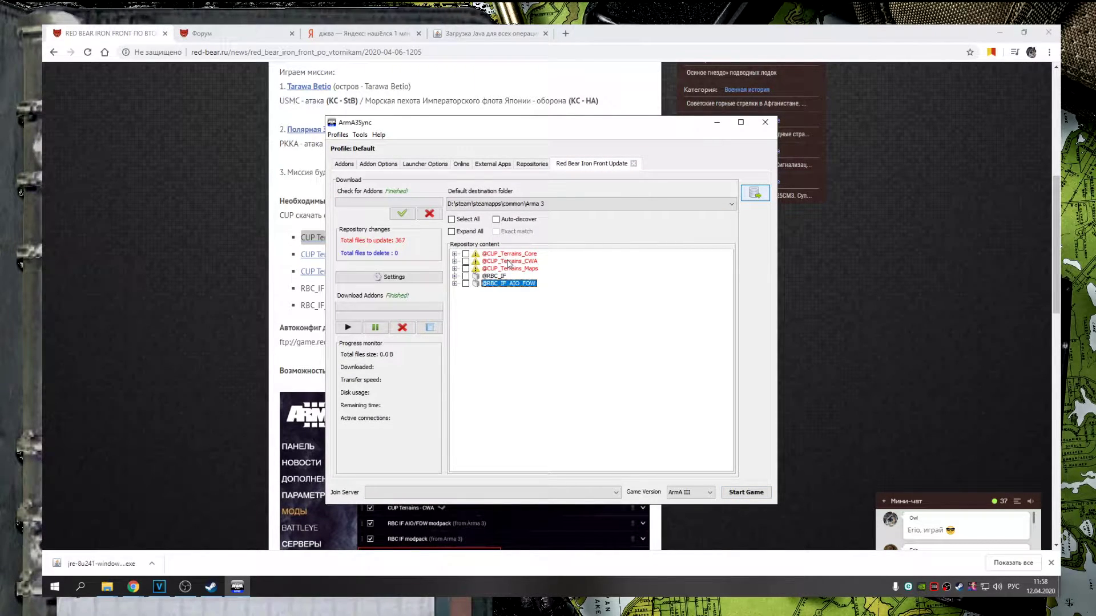
{"action": "left_click", "coordinate": [494, 277]}
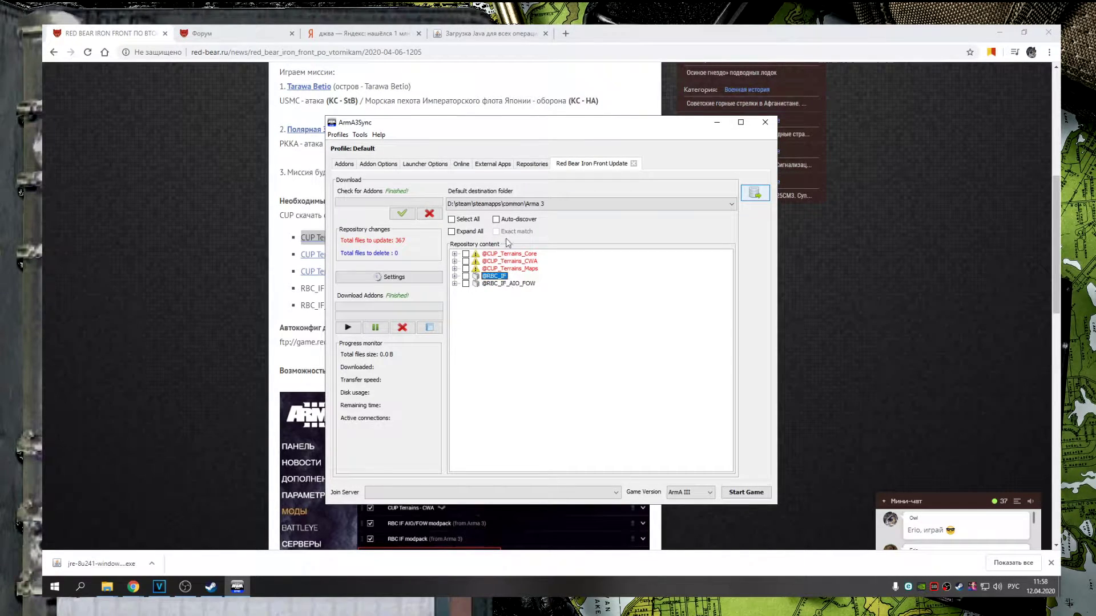
{"action": "left_click", "coordinate": [107, 587]}
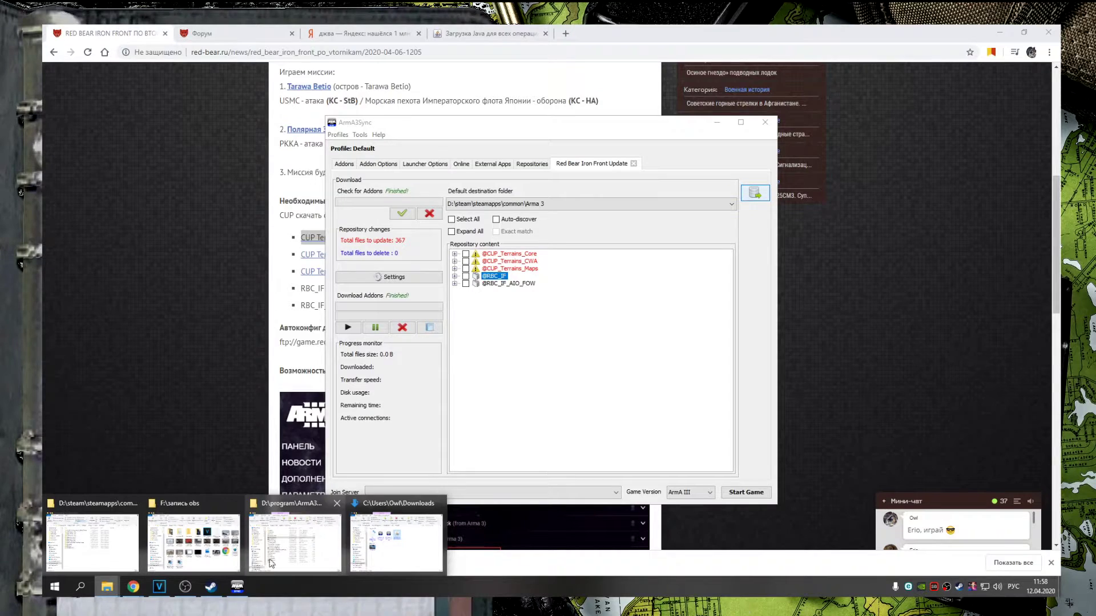
{"action": "left_click", "coordinate": [107, 565]}
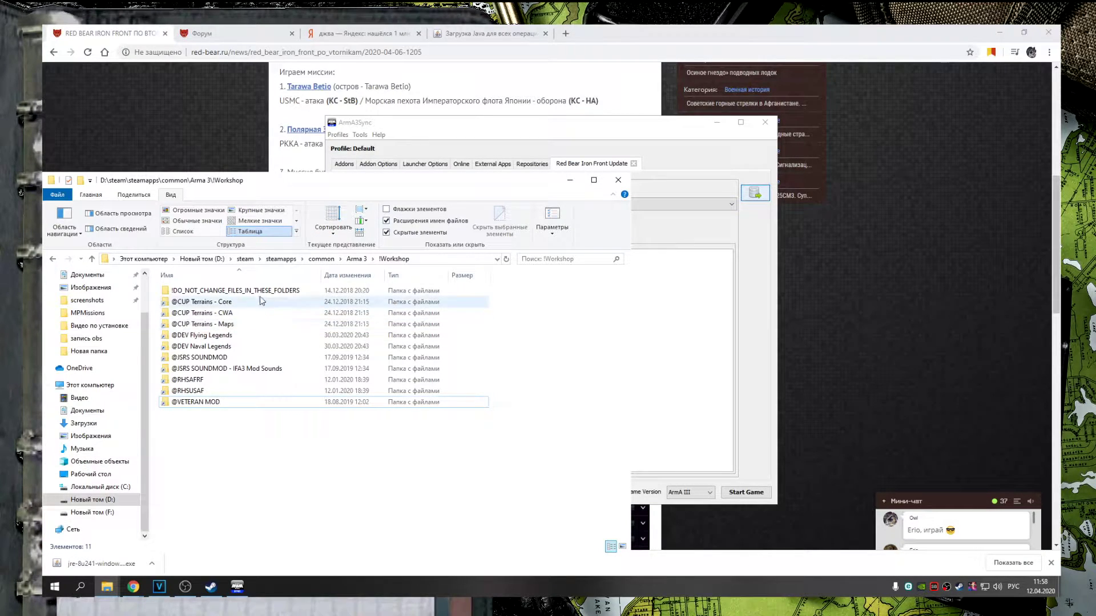
{"action": "left_click", "coordinate": [358, 259]}
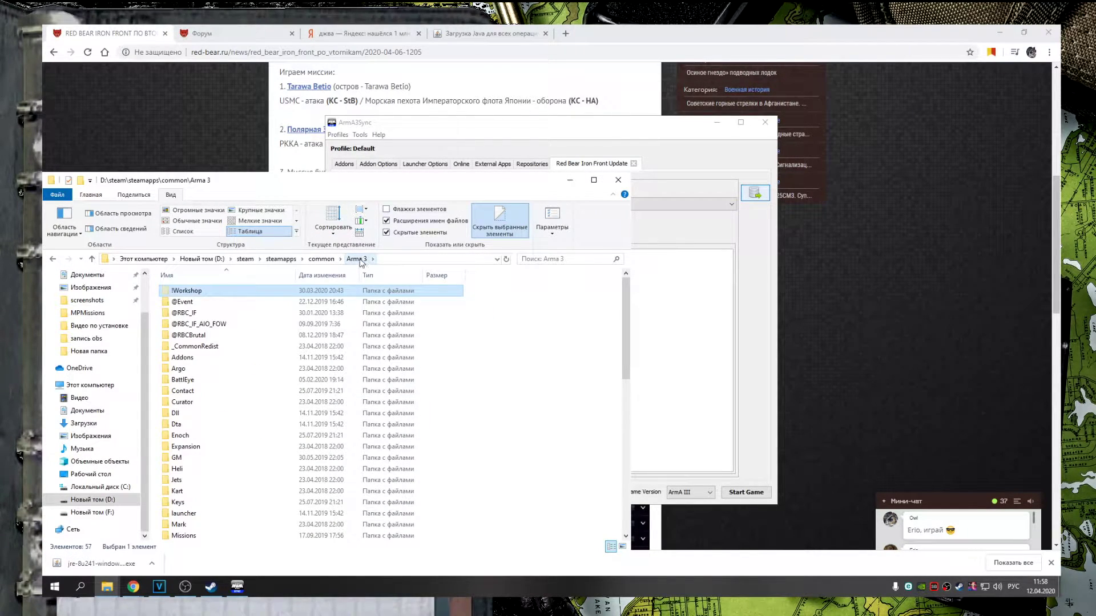
{"action": "left_click", "coordinate": [219, 314]}
{"action": "left_click", "coordinate": [184, 324], "text": "ctrl"}
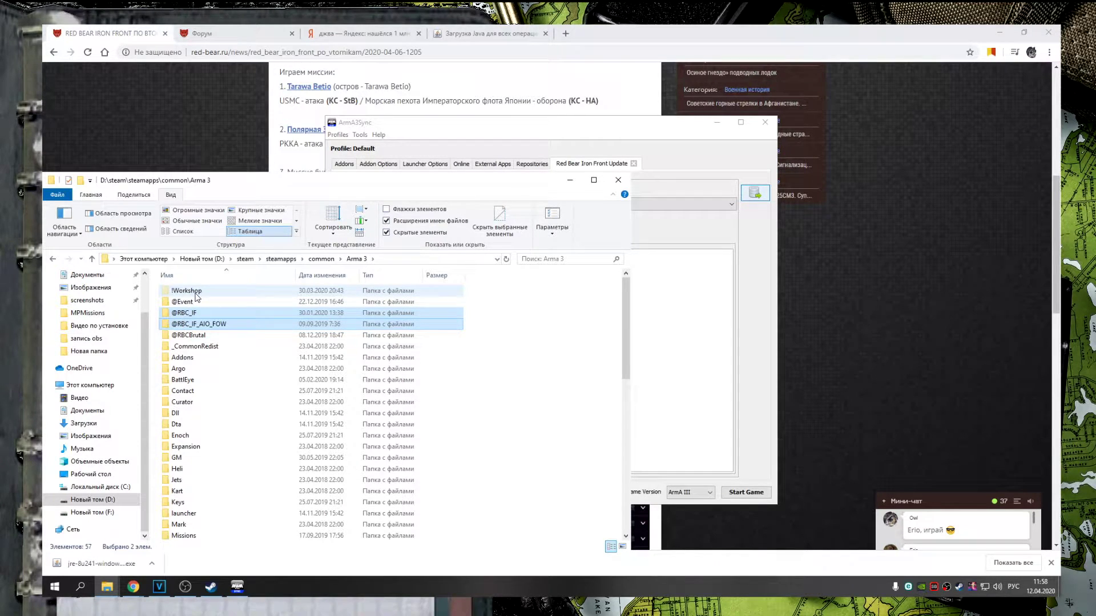
{"action": "scroll", "coordinate": [161, 197], "scroll_direction": "up", "scroll_amount": 2}
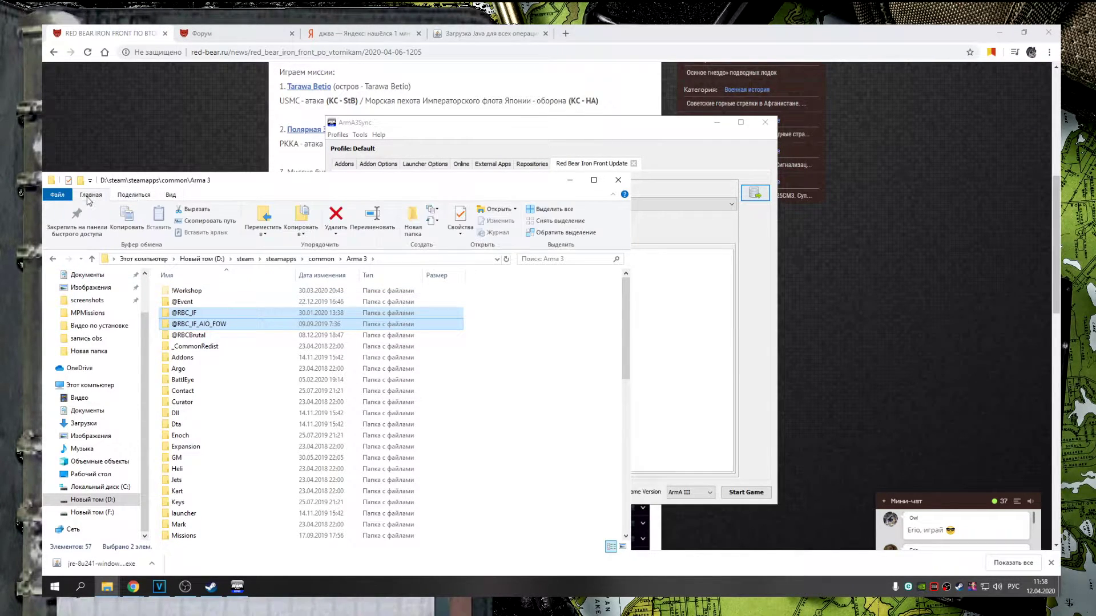
Check the hidden-files setting on the Folder Options View tab
{"action": "left_click", "coordinate": [173, 200]}
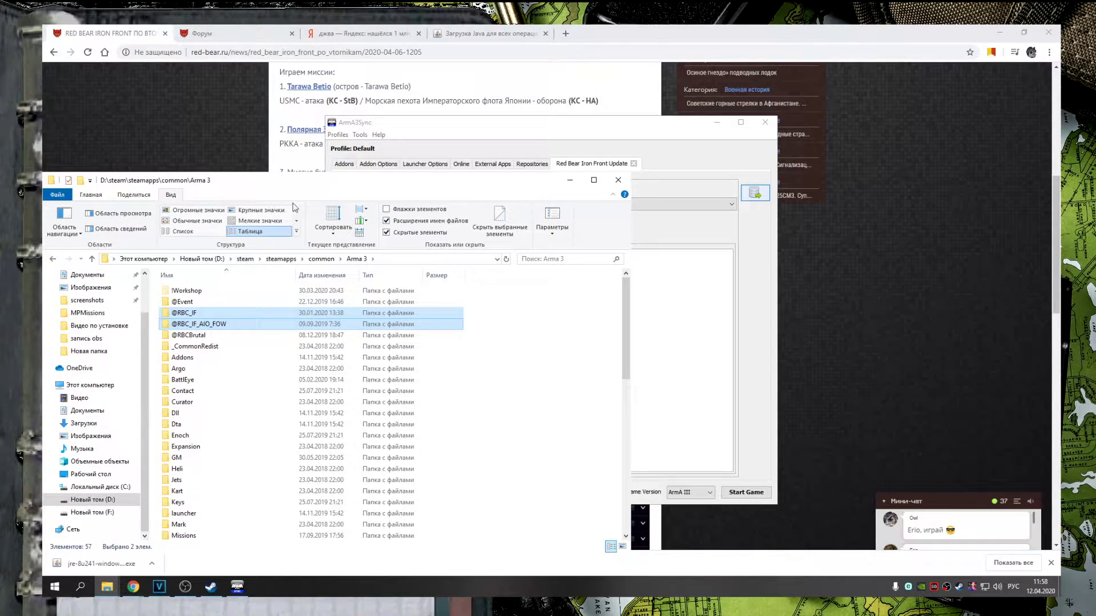
{"action": "left_click", "coordinate": [543, 223]}
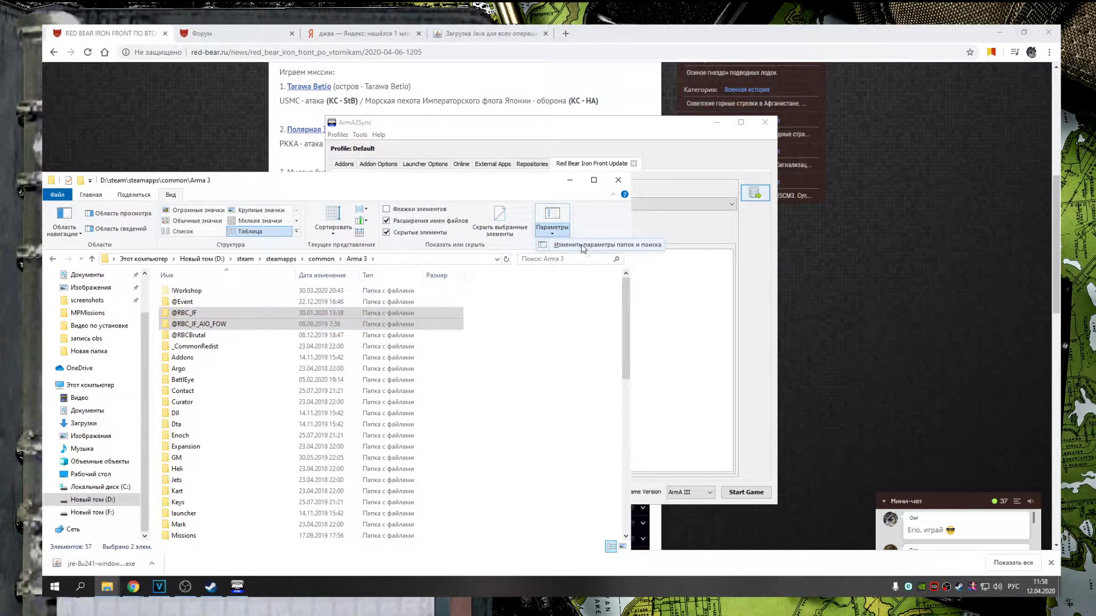
{"action": "left_click", "coordinate": [611, 246]}
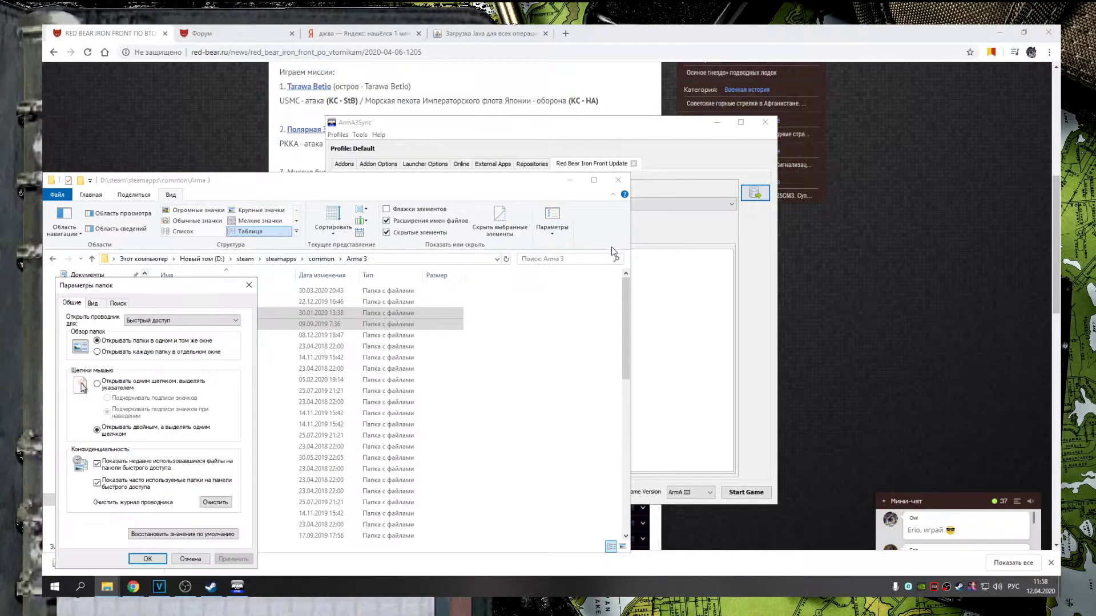
{"action": "left_click", "coordinate": [94, 305]}
{"action": "scroll", "coordinate": [147, 426], "scroll_direction": "down", "scroll_amount": 5}
{"action": "scroll", "coordinate": [147, 425], "scroll_direction": "down", "scroll_amount": 2}
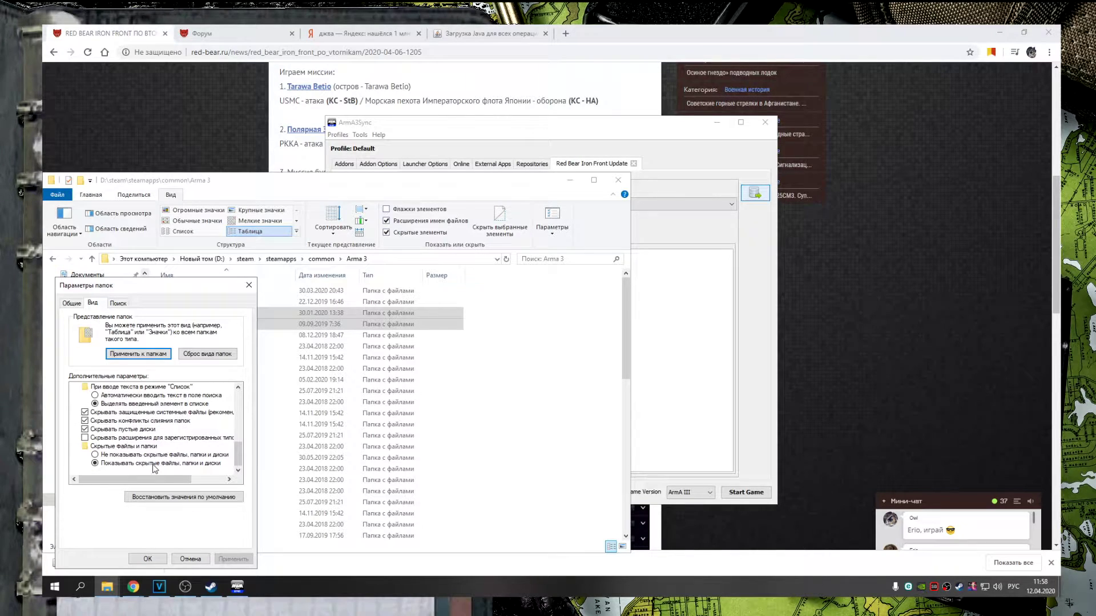
{"action": "left_click", "coordinate": [149, 559]}
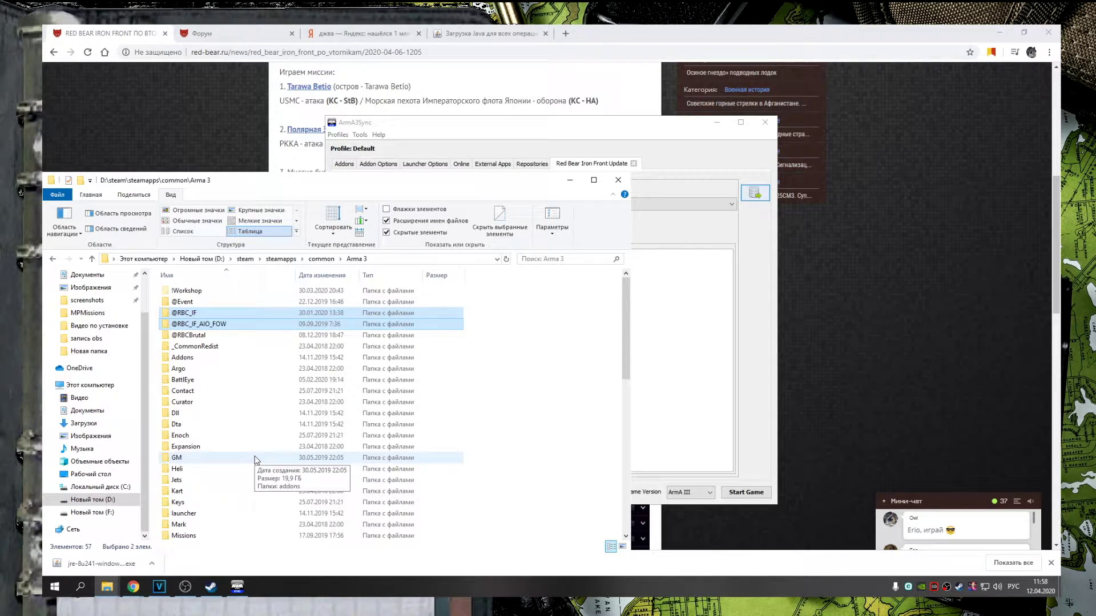
Inspect the three CUP Terrains folders inside !Workshop
{"action": "double_click", "coordinate": [190, 292]}
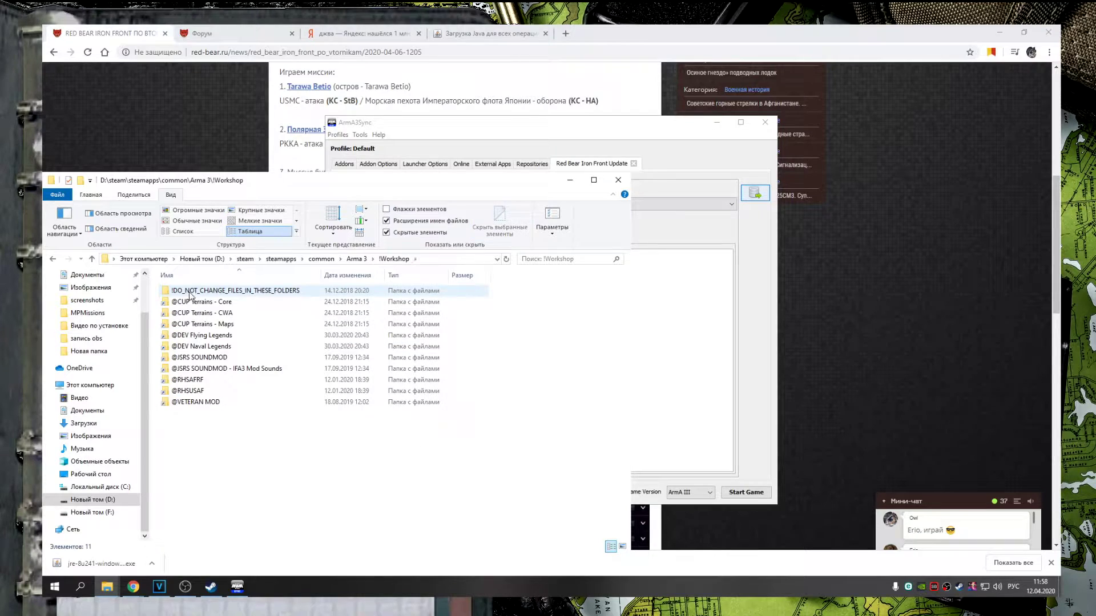
{"action": "left_click", "coordinate": [199, 302]}
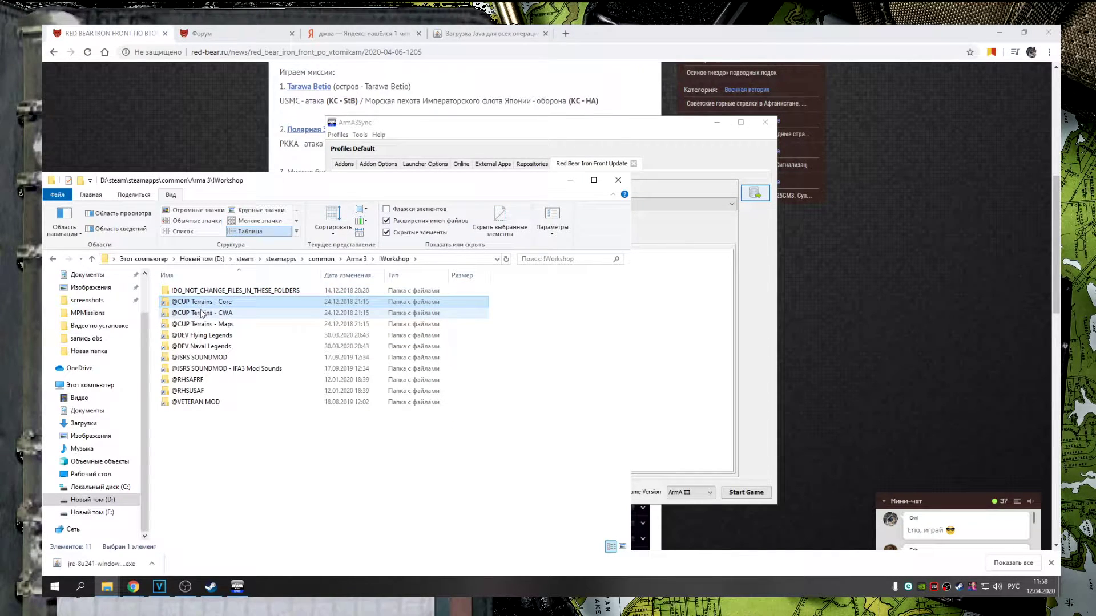
{"action": "left_click", "coordinate": [200, 323], "text": "shift"}
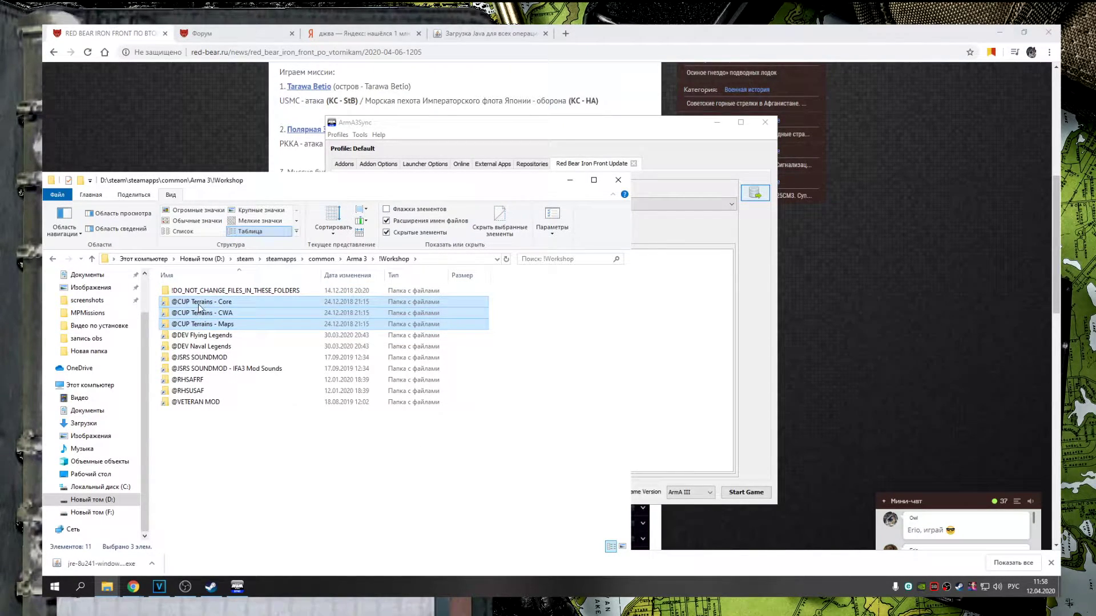
{"action": "left_click", "coordinate": [202, 325]}
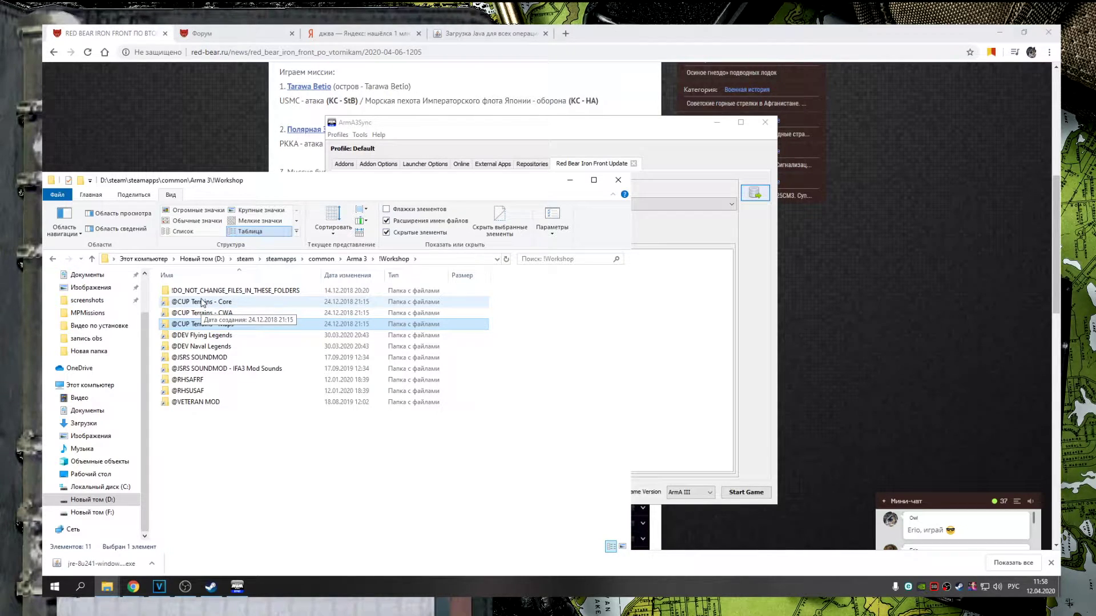
Go back to the Red Bear website's main page
{"action": "left_click", "coordinate": [249, 143]}
{"action": "scroll", "coordinate": [249, 143], "scroll_direction": "up", "scroll_amount": 6}
{"action": "left_click", "coordinate": [449, 93]}
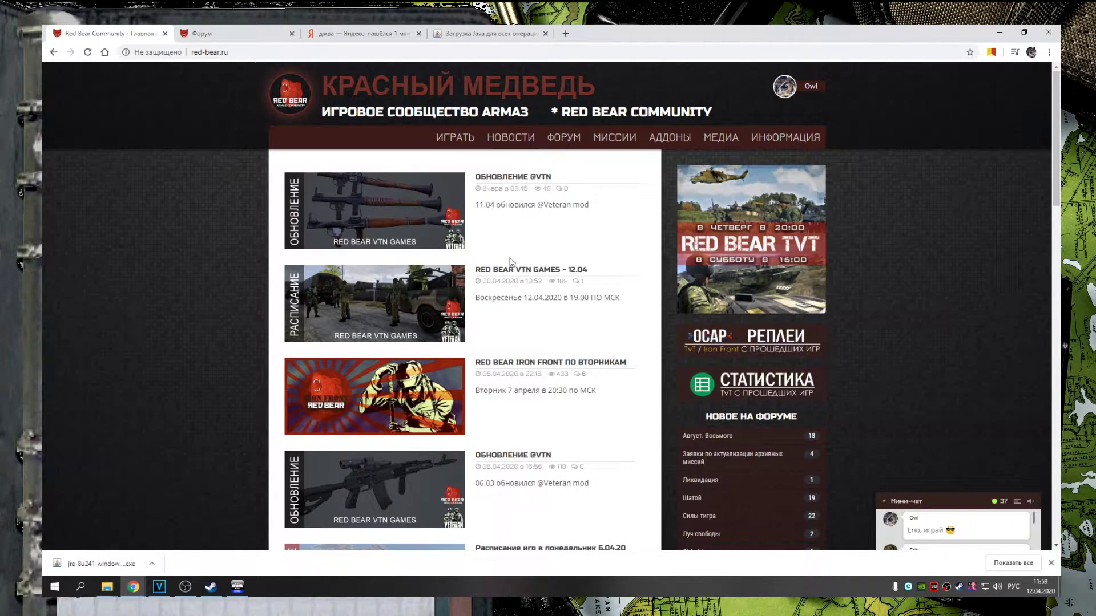
Follow the RED BEAR VTN GAMES - 12.04 news article to the forum's how-to-play guide
{"action": "left_click", "coordinate": [549, 270]}
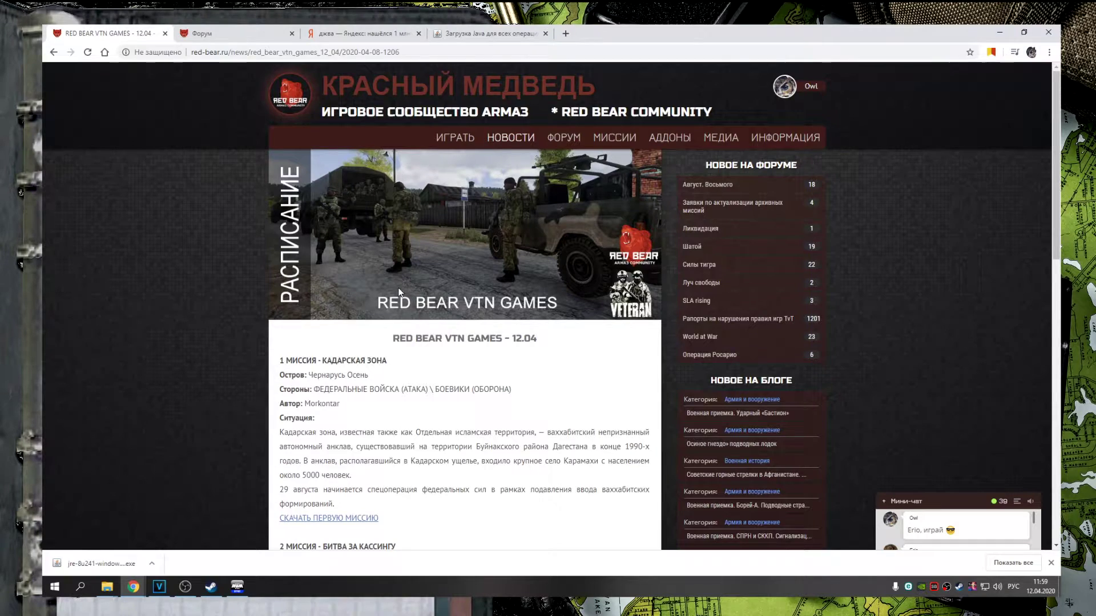
{"action": "scroll", "coordinate": [402, 288], "scroll_direction": "down", "scroll_amount": 7}
{"action": "scroll", "coordinate": [416, 262], "scroll_direction": "down", "scroll_amount": 2}
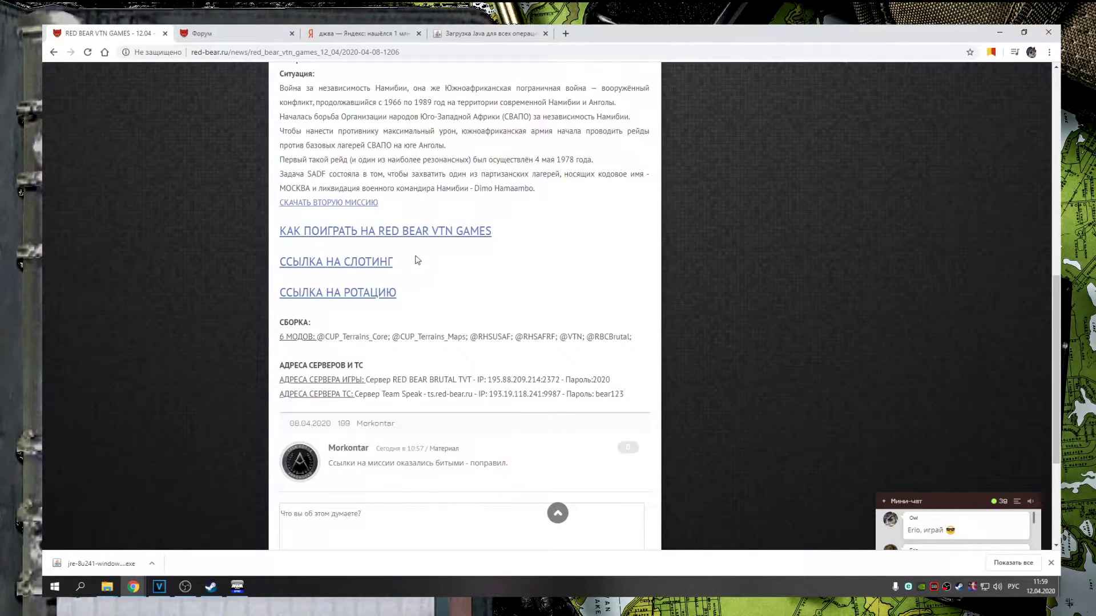
{"action": "left_click", "coordinate": [401, 233]}
Expand the СБОРКА spoiler and read its list of required mods
{"action": "scroll", "coordinate": [413, 225], "scroll_direction": "down", "scroll_amount": 5}
{"action": "left_click", "coordinate": [403, 188]}
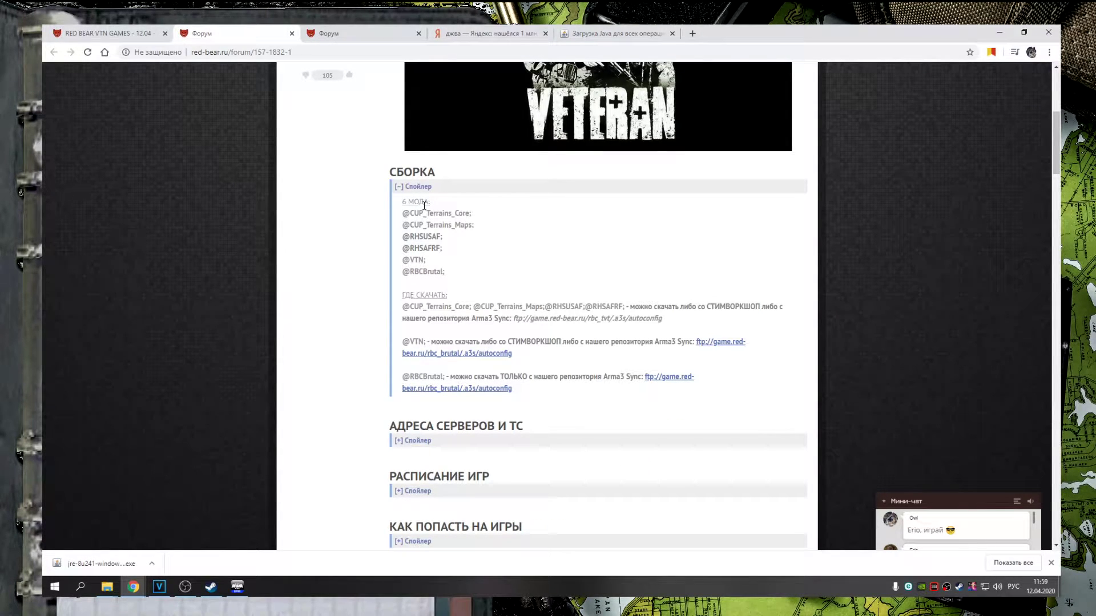
{"action": "left_click_drag", "start_coordinate": [416, 213], "coordinate": [436, 235]}
{"action": "left_click", "coordinate": [425, 240]}
{"action": "left_click", "coordinate": [211, 587]}
Search the Arma 3 Workshop for RHSUSAF
{"action": "left_click", "coordinate": [685, 233]}
{"action": "key", "text": "ctrl+a"}
{"action": "type", "text": "RHSUSAF"}
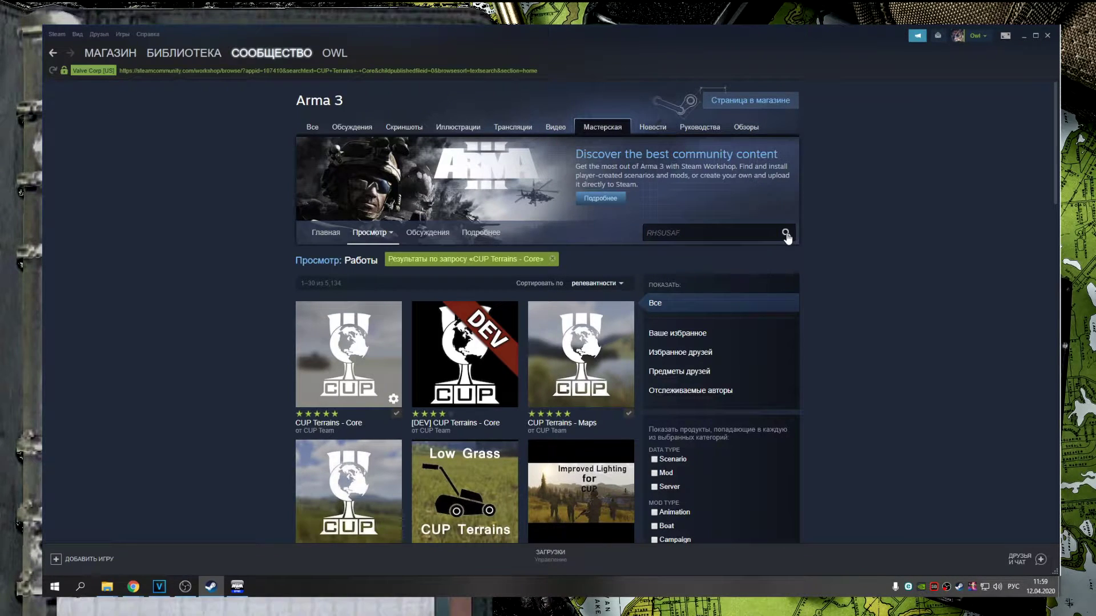
{"action": "left_click", "coordinate": [787, 234]}
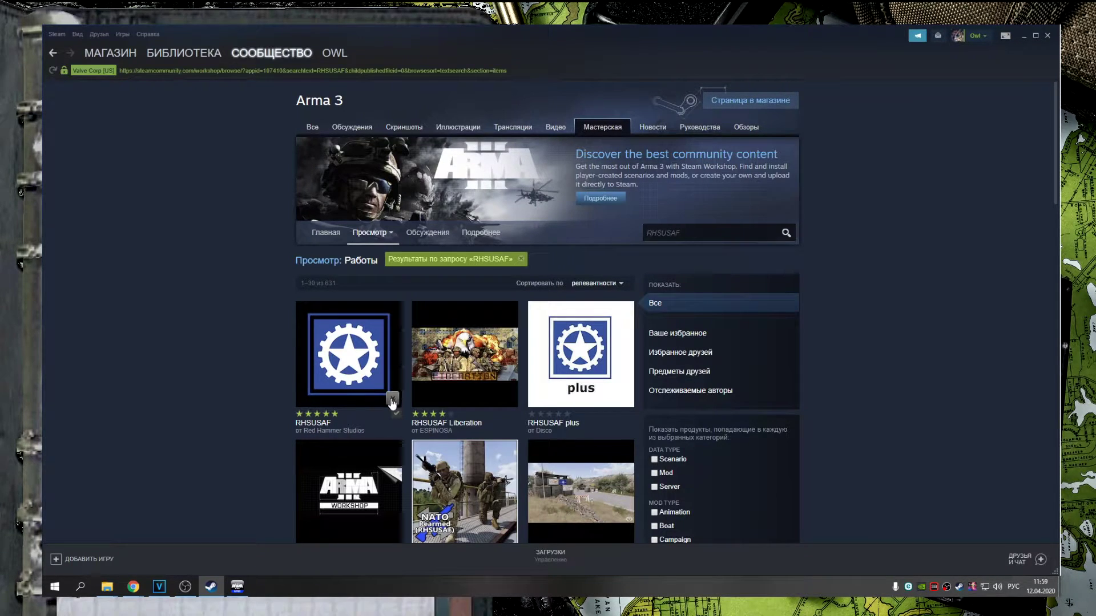
{"action": "mouse_move", "coordinate": [133, 587]}
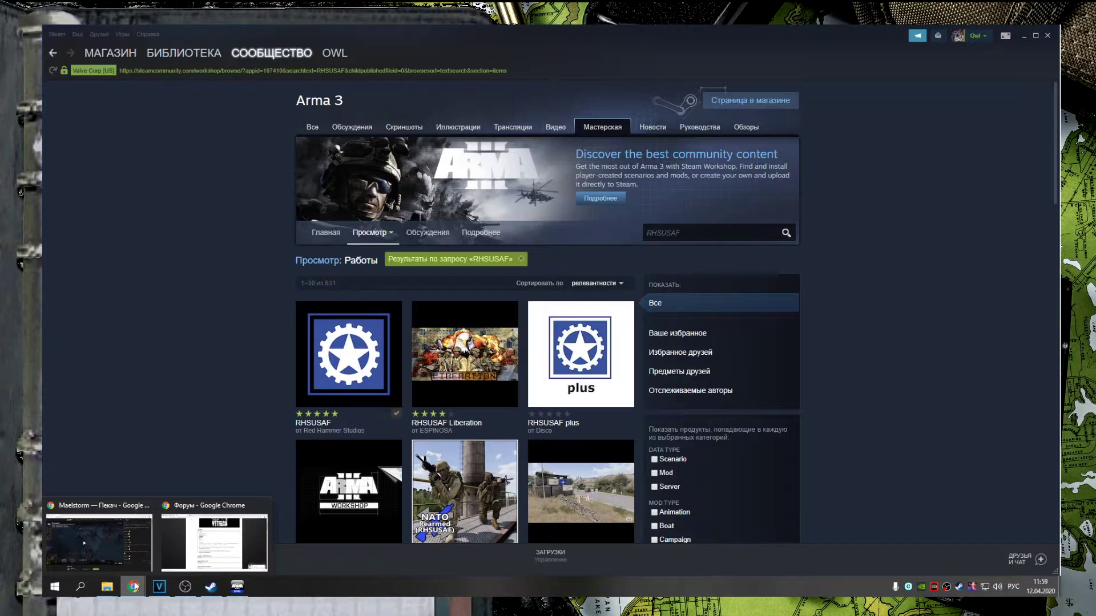
{"action": "left_click", "coordinate": [181, 562]}
{"action": "left_click", "coordinate": [424, 248]}
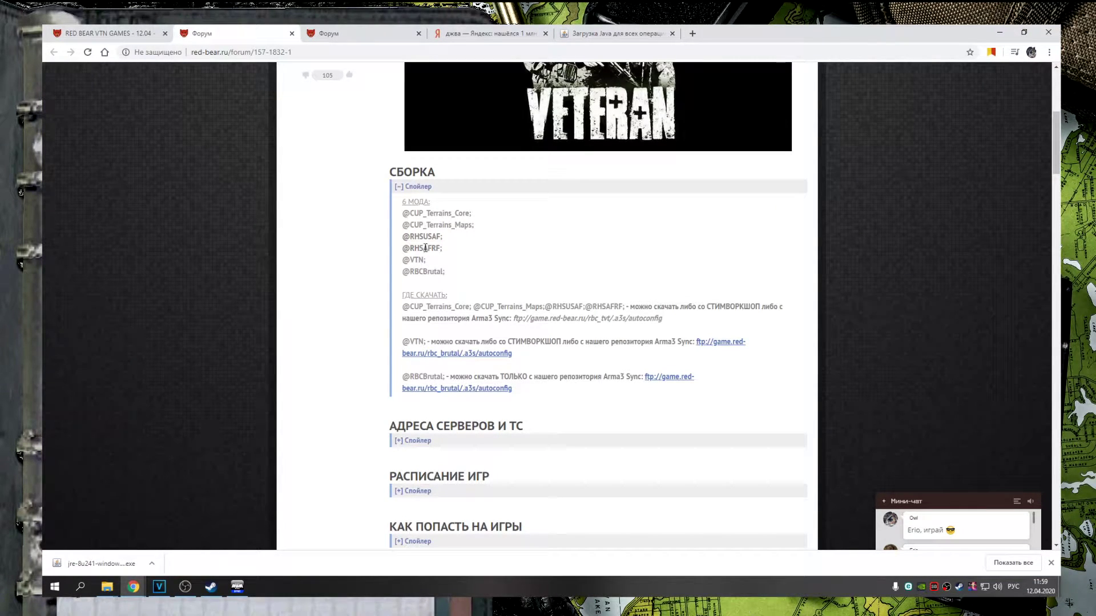
{"action": "left_click_drag", "start_coordinate": [443, 249], "coordinate": [427, 249]}
{"action": "left_click", "coordinate": [418, 251]}
{"action": "left_click_drag", "start_coordinate": [411, 259], "coordinate": [417, 260]}
{"action": "left_click", "coordinate": [418, 259]}
Search the Workshop for 'veteran mod', then return to the forum
{"action": "left_click", "coordinate": [205, 590]}
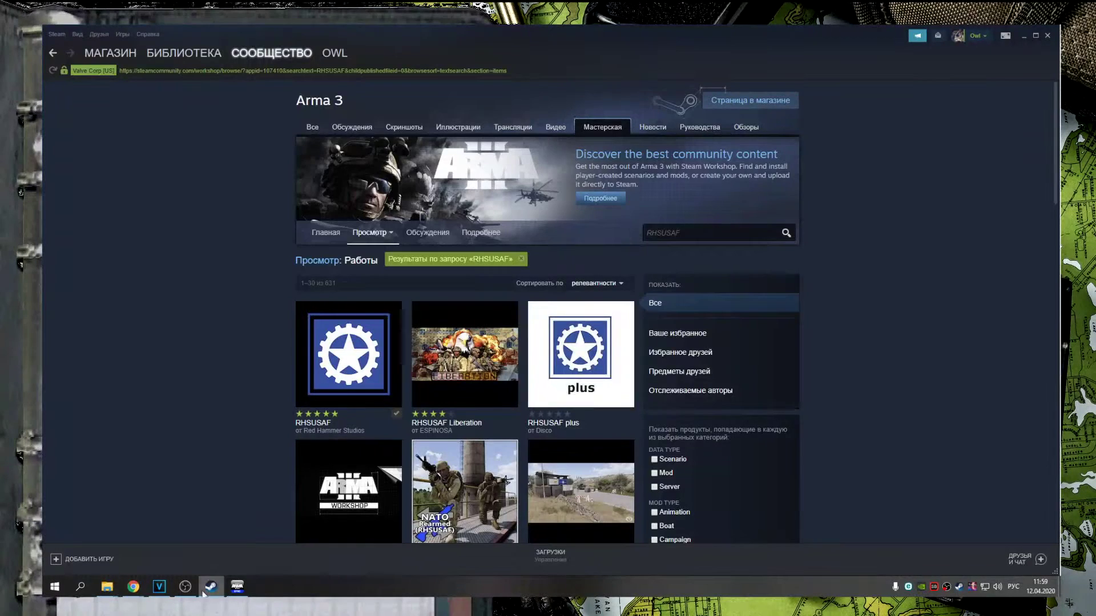
{"action": "left_click_drag", "start_coordinate": [685, 233], "coordinate": [626, 230]}
{"action": "type", "text": "Мч"}
{"action": "key", "text": "BackSpace"}
{"action": "key", "text": "BackSpace"}
{"action": "key", "text": "alt+shift"}
{"action": "type", "text": "veteran m"}
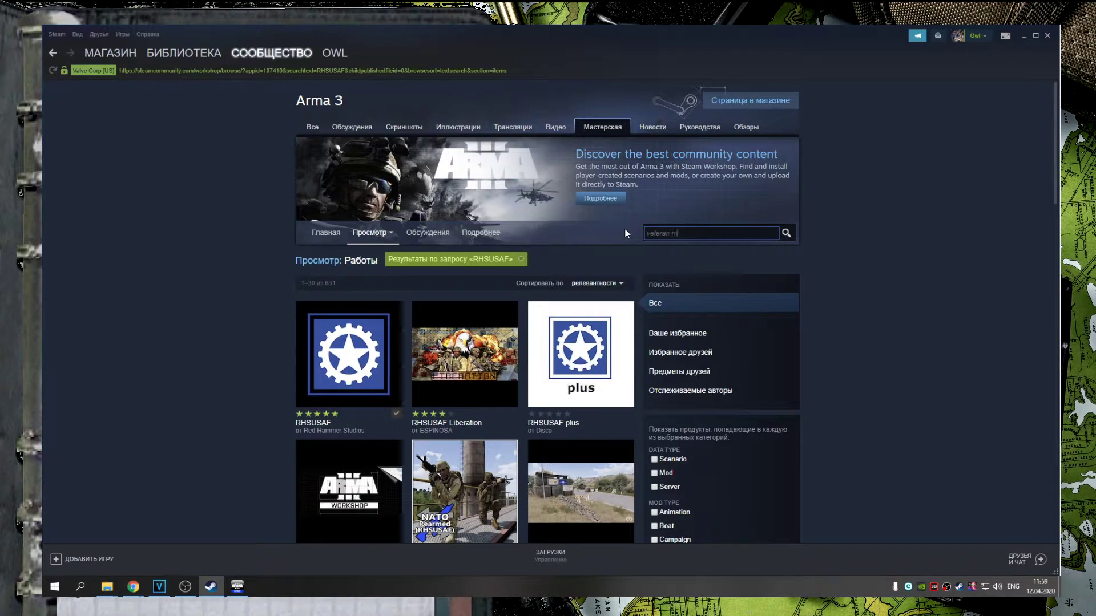
{"action": "type", "text": "od"}
{"action": "key", "text": "Return"}
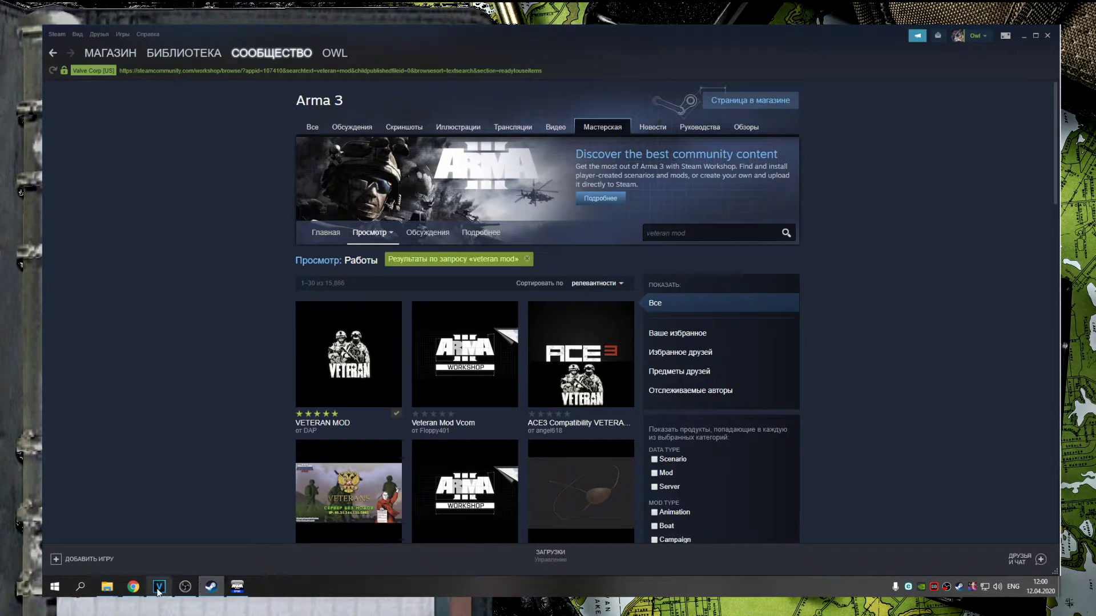
{"action": "mouse_move", "coordinate": [110, 588]}
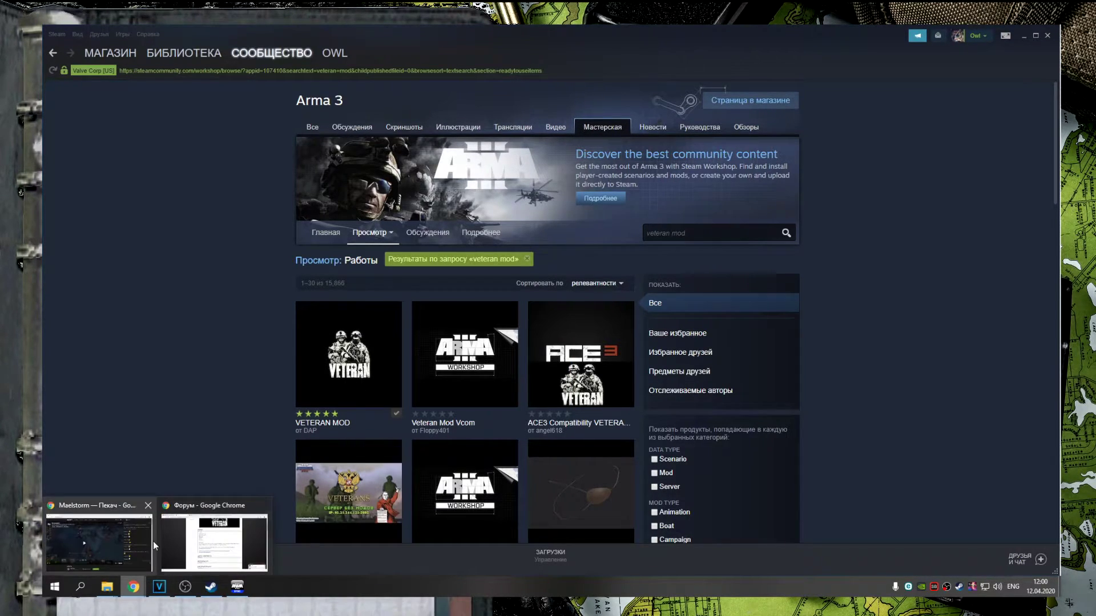
{"action": "left_click", "coordinate": [196, 552]}
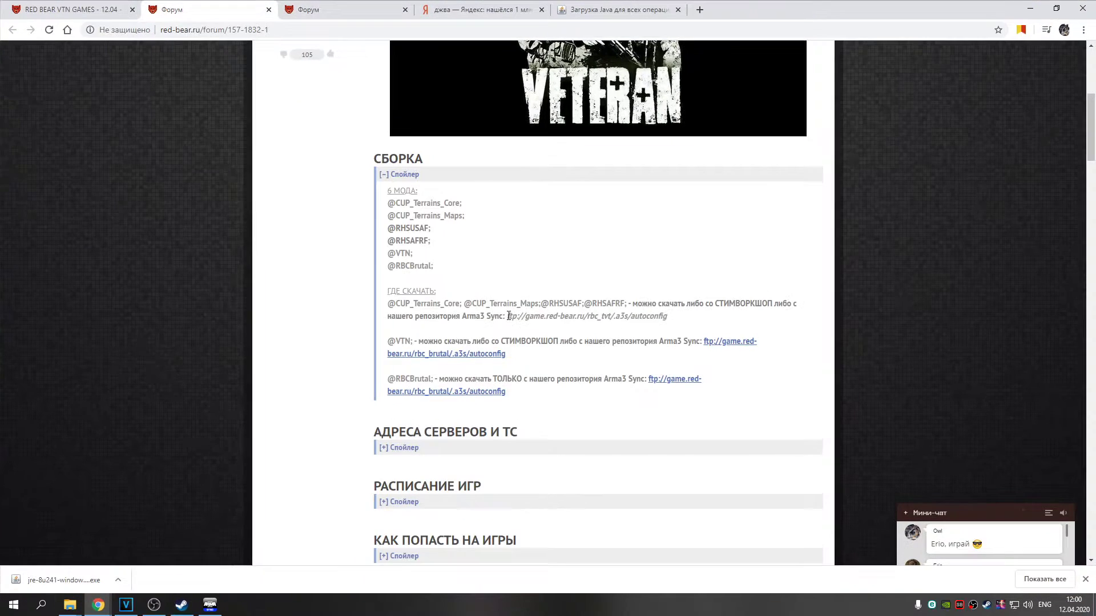
Copy the TvT repository auto-config link from the forum page
{"action": "left_click_drag", "start_coordinate": [513, 317], "coordinate": [578, 319]}
{"action": "left_click", "coordinate": [593, 324]}
{"action": "left_click_drag", "start_coordinate": [508, 317], "coordinate": [630, 316]}
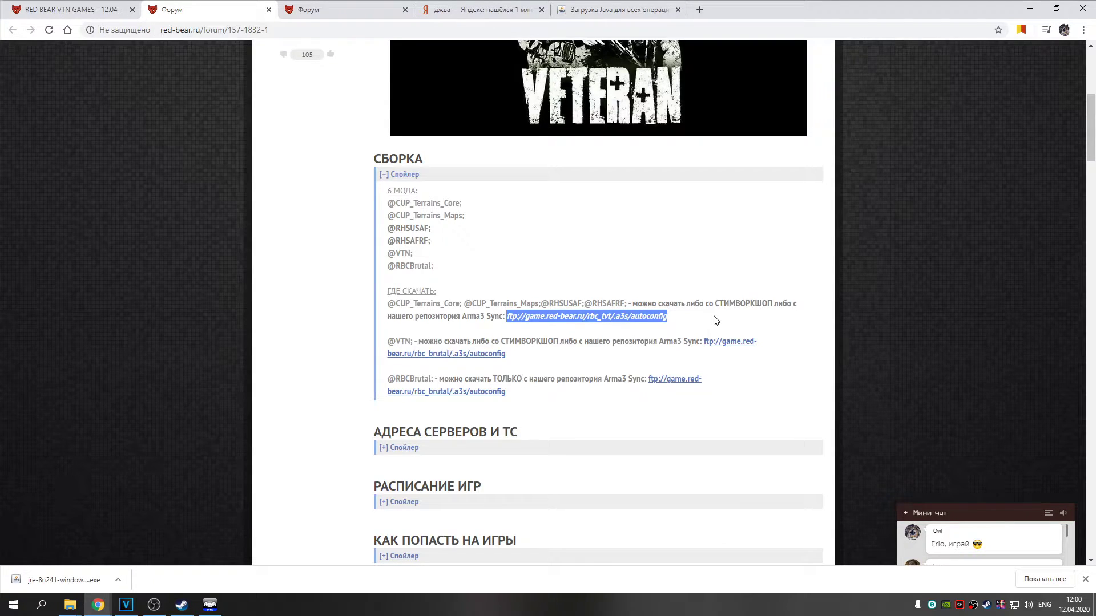
Add the Red Bear TvT Update repository in ArmA3Sync from the pasted auto-config URL
{"action": "left_click", "coordinate": [210, 605]}
{"action": "left_click", "coordinate": [516, 154]}
{"action": "left_click", "coordinate": [626, 150]}
{"action": "left_click", "coordinate": [635, 150]}
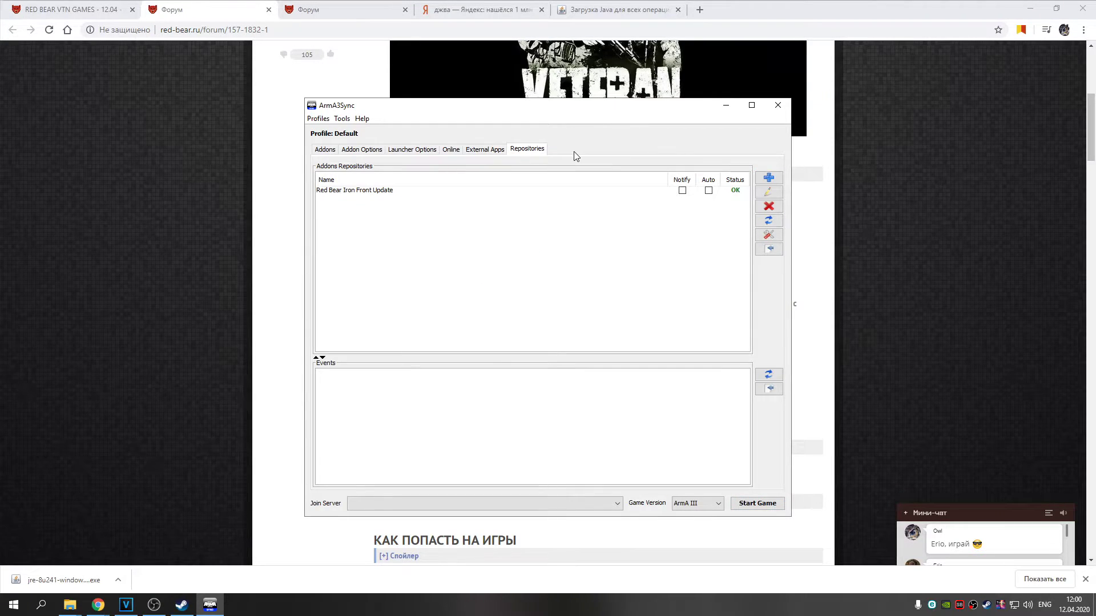
{"action": "left_click", "coordinate": [769, 177]}
{"action": "left_click", "coordinate": [497, 248]}
{"action": "type", "text": "ftp://game.red-bear.ru/rbc_tvt/.a3s/autoconfig"}
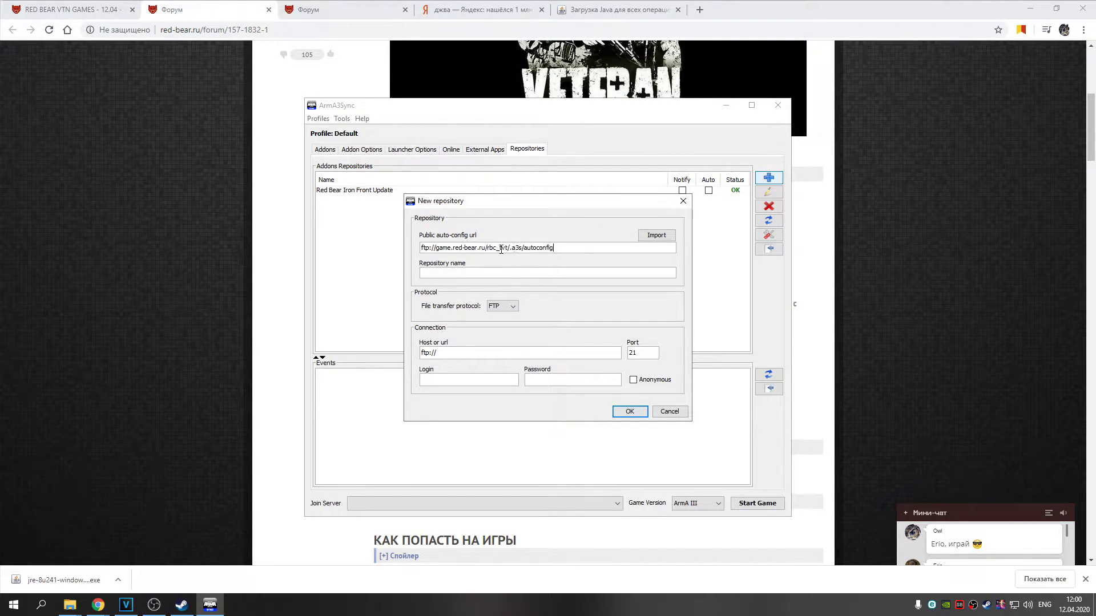
{"action": "triple_click", "coordinate": [587, 247]}
{"action": "left_click", "coordinate": [651, 235]}
{"action": "left_click", "coordinate": [629, 411]}
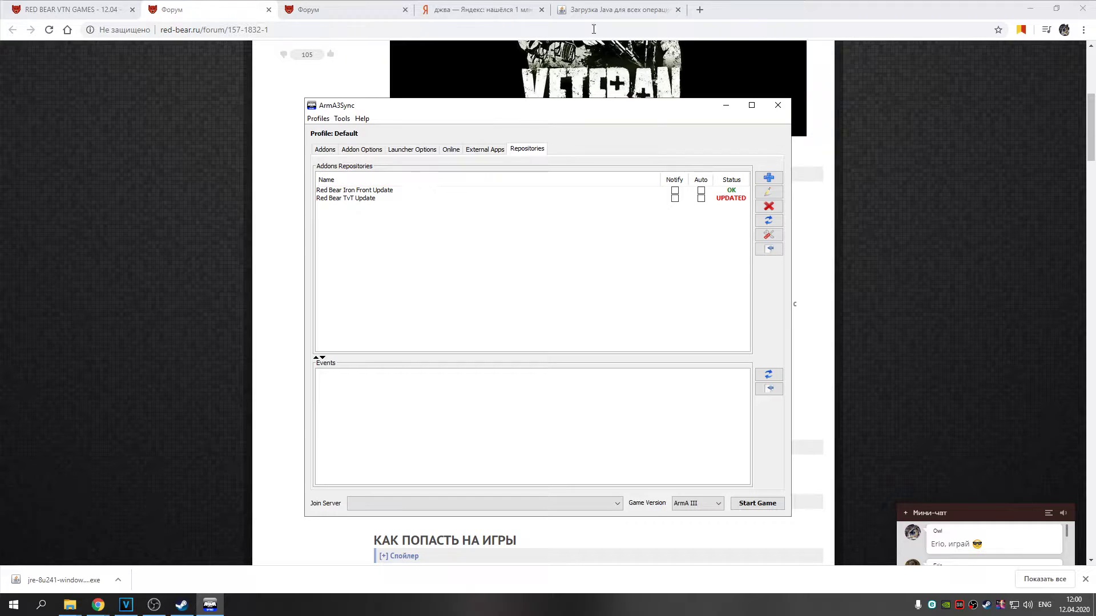
Copy the rbc_brutal autoconfig address from the forum's mod list
{"action": "left_click", "coordinate": [214, 8]}
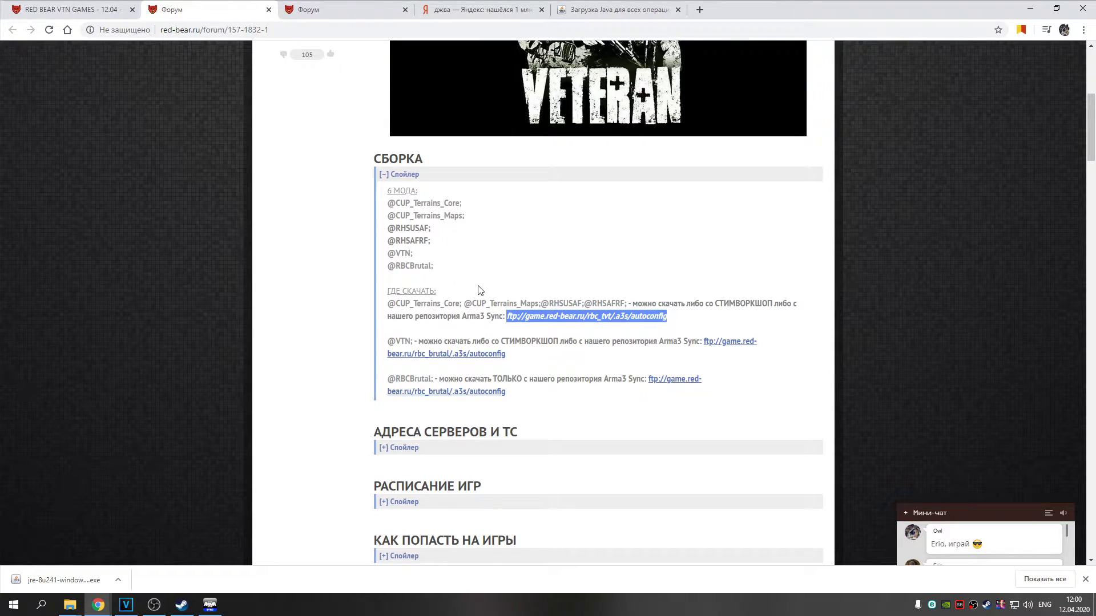
{"action": "left_click", "coordinate": [568, 301]}
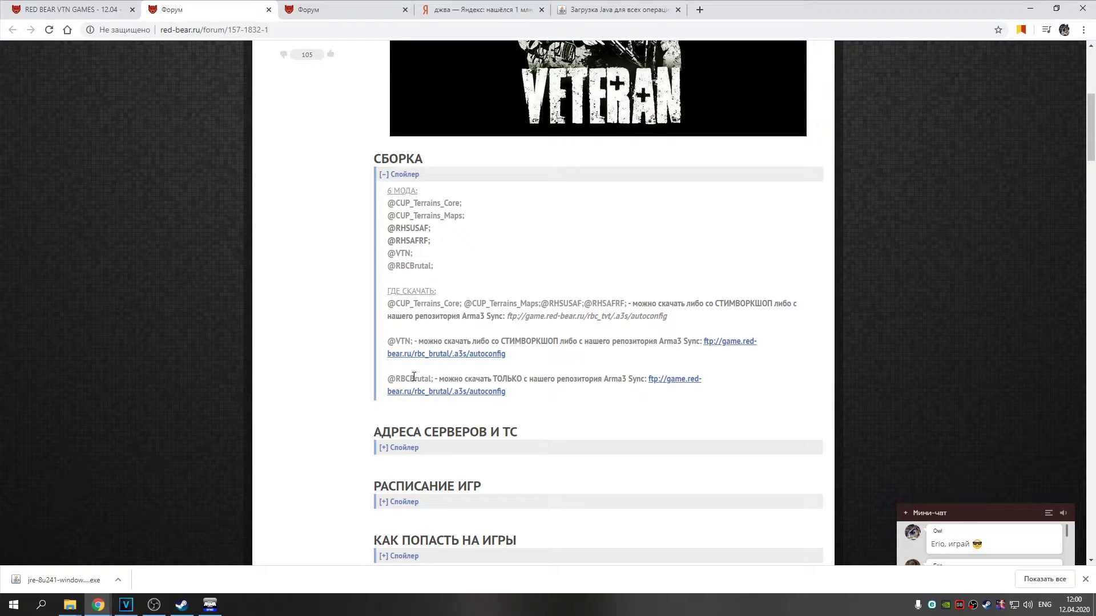
{"action": "left_click_drag", "start_coordinate": [397, 377], "coordinate": [428, 379]}
{"action": "left_click_drag", "start_coordinate": [415, 266], "coordinate": [424, 266]}
{"action": "left_click", "coordinate": [564, 406]}
{"action": "left_click_drag", "start_coordinate": [648, 378], "coordinate": [500, 411]}
{"action": "key", "text": "ctrl+c"}
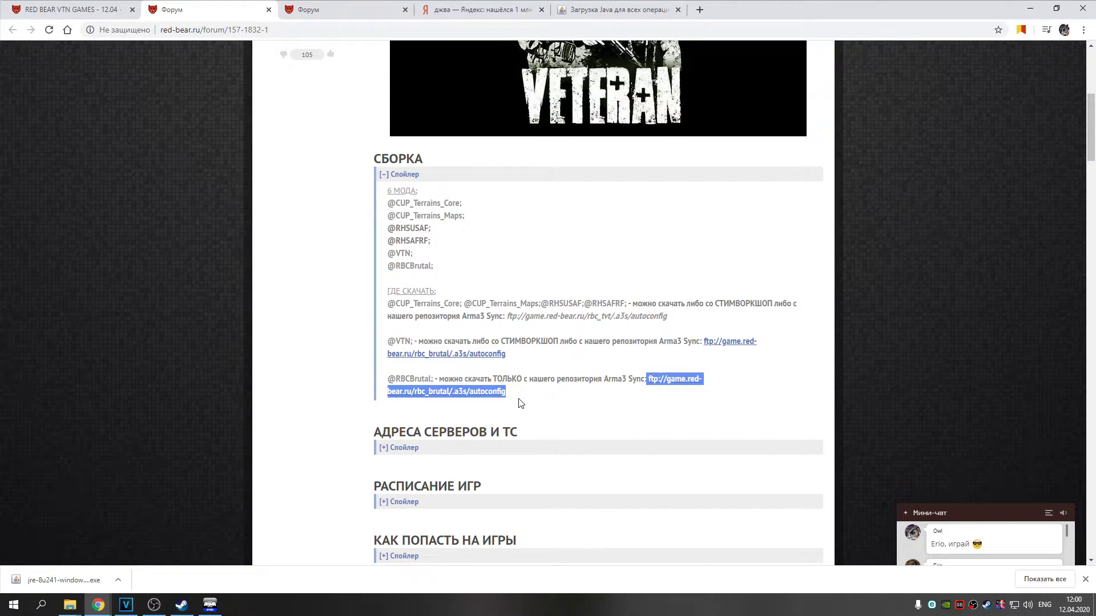
Import the rbc_brutal address as a new repository, Red Bear Brutal Update
{"action": "left_click", "coordinate": [211, 605]}
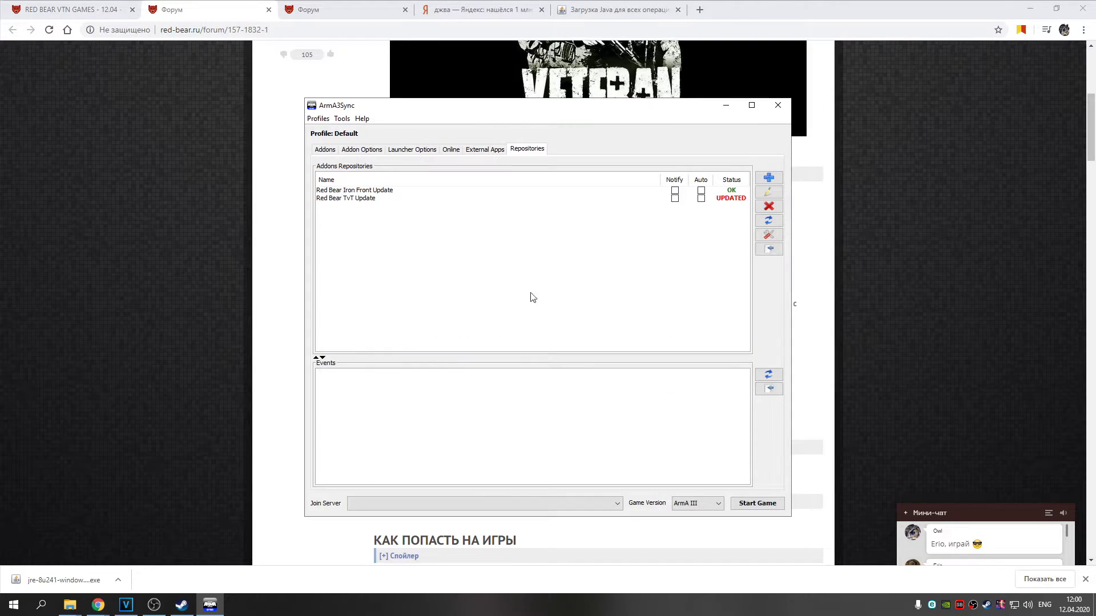
{"action": "left_click", "coordinate": [769, 178]}
{"action": "left_click", "coordinate": [506, 247]}
{"action": "key", "text": "ctrl+v"}
{"action": "left_click", "coordinate": [646, 237]}
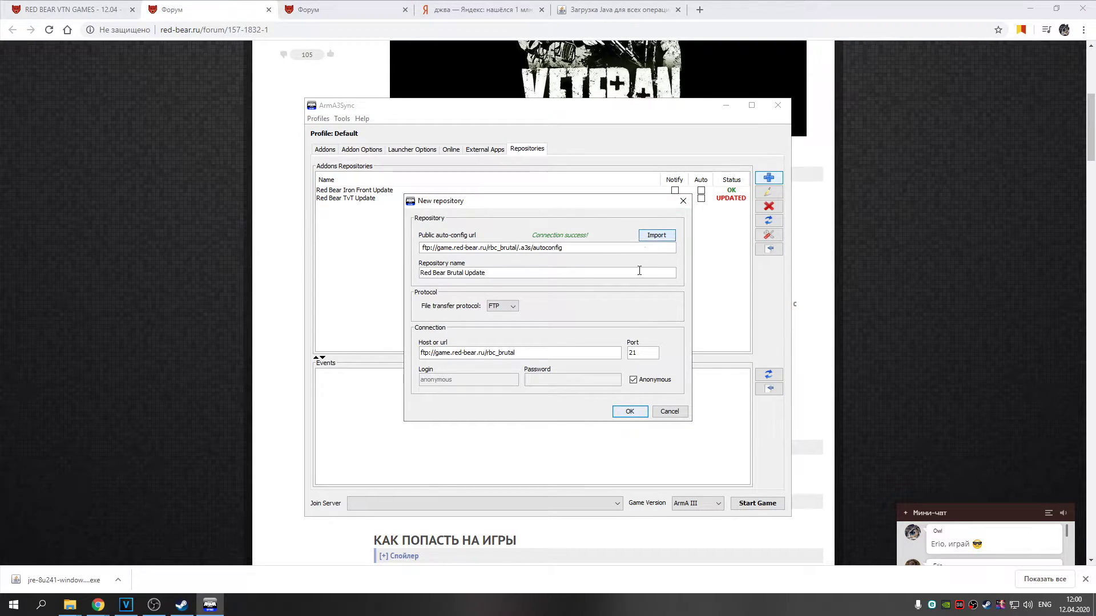
{"action": "left_click", "coordinate": [623, 412]}
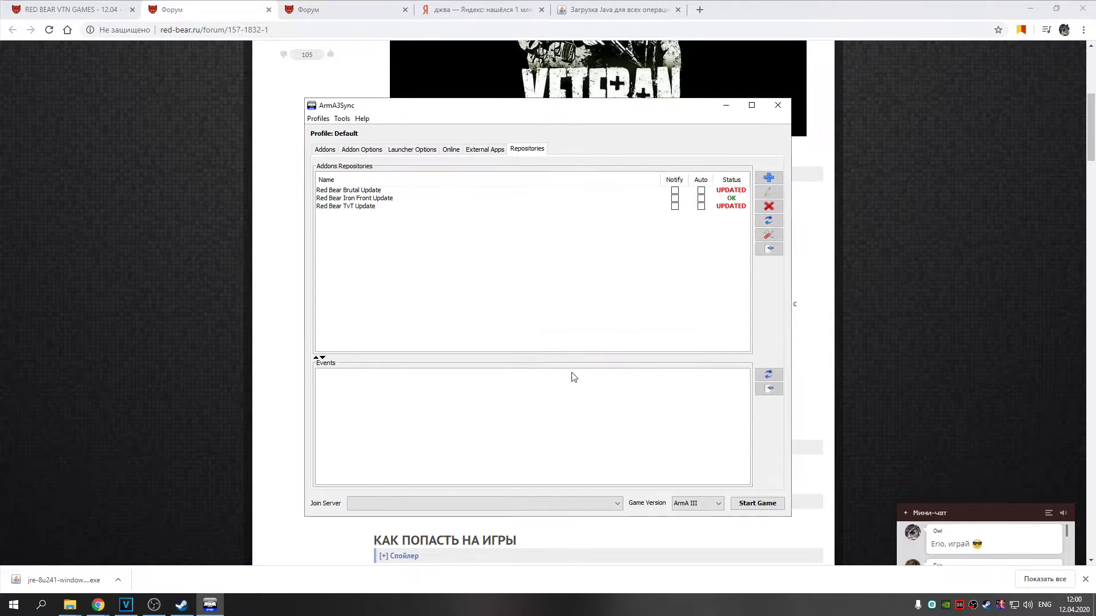
{"action": "left_click", "coordinate": [363, 191]}
{"action": "left_click", "coordinate": [366, 206]}
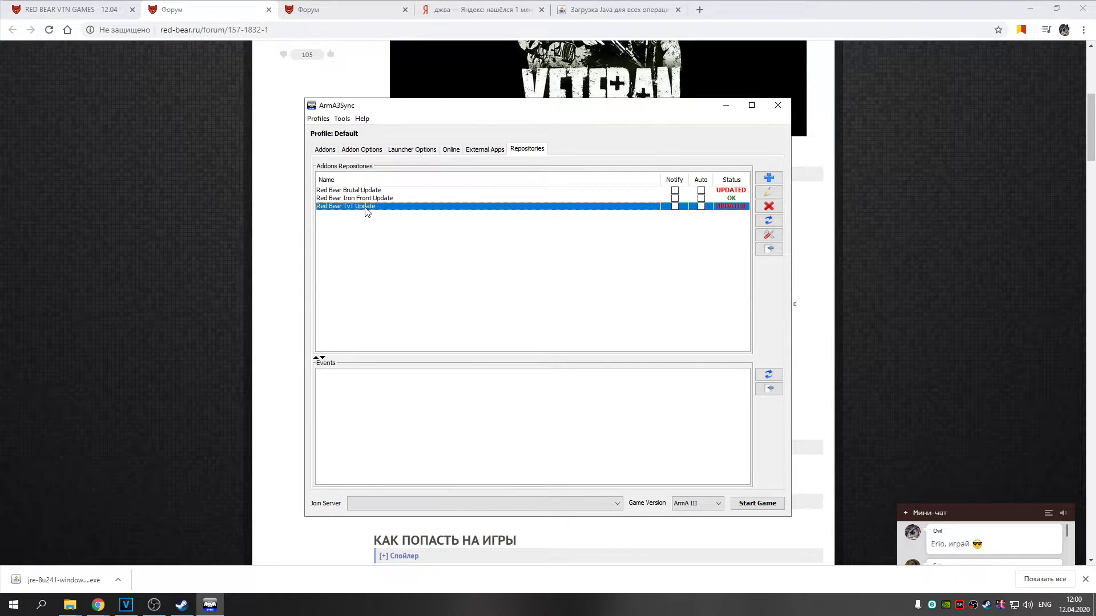
{"action": "left_click", "coordinate": [385, 192]}
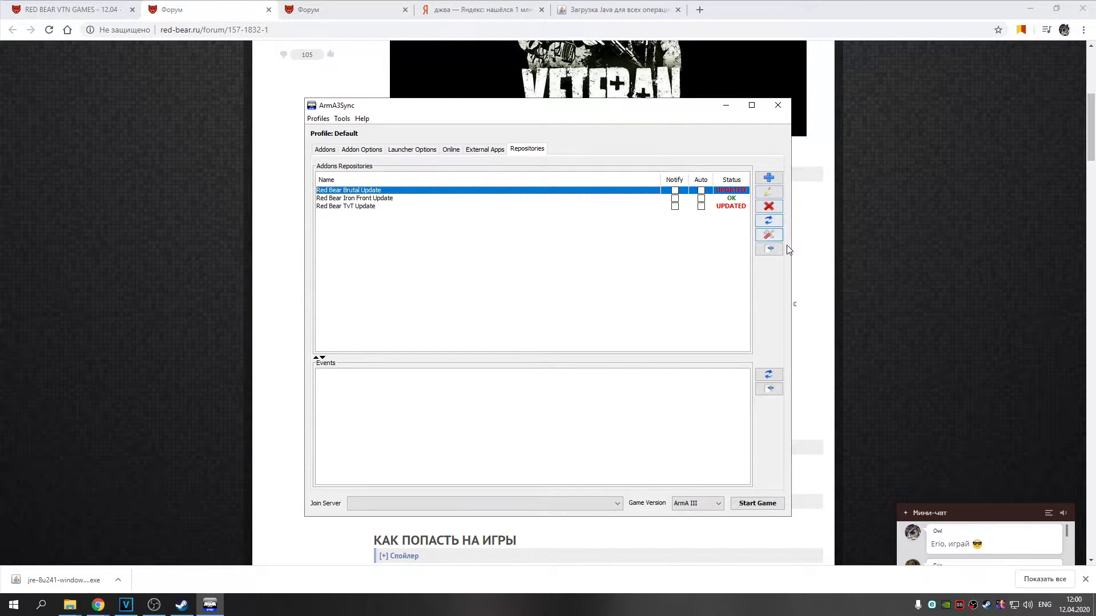
{"action": "left_click", "coordinate": [777, 250]}
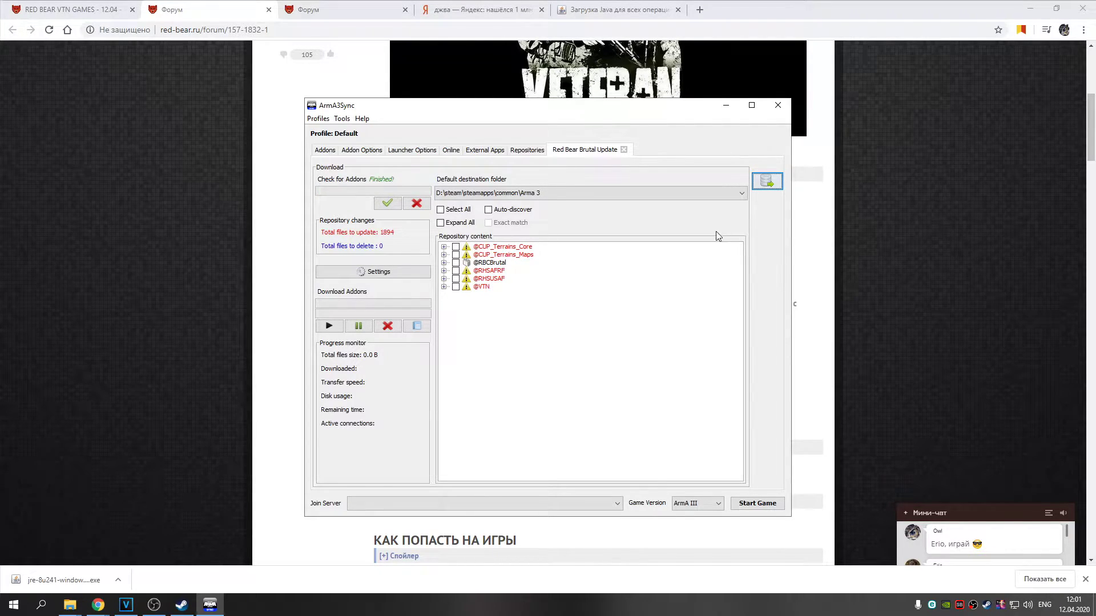
{"action": "left_click", "coordinate": [490, 256]}
{"action": "left_click", "coordinate": [490, 271]}
{"action": "left_click", "coordinate": [488, 279]}
{"action": "left_click", "coordinate": [485, 288]}
{"action": "left_click", "coordinate": [70, 605]}
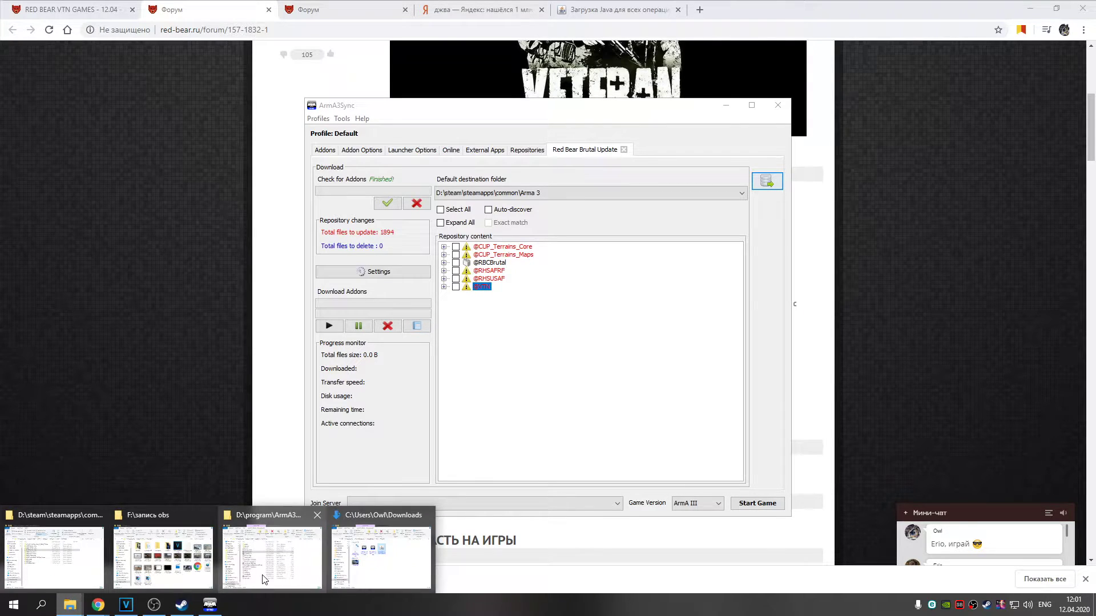
{"action": "left_click", "coordinate": [54, 556]}
{"action": "left_click", "coordinate": [166, 298]}
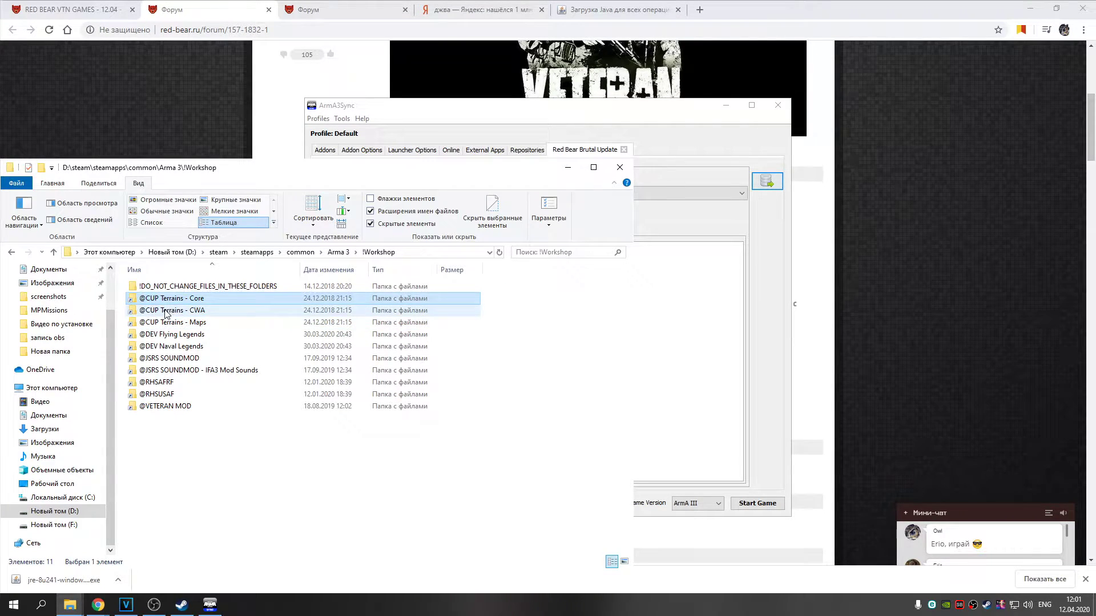
{"action": "left_click", "coordinate": [160, 395]}
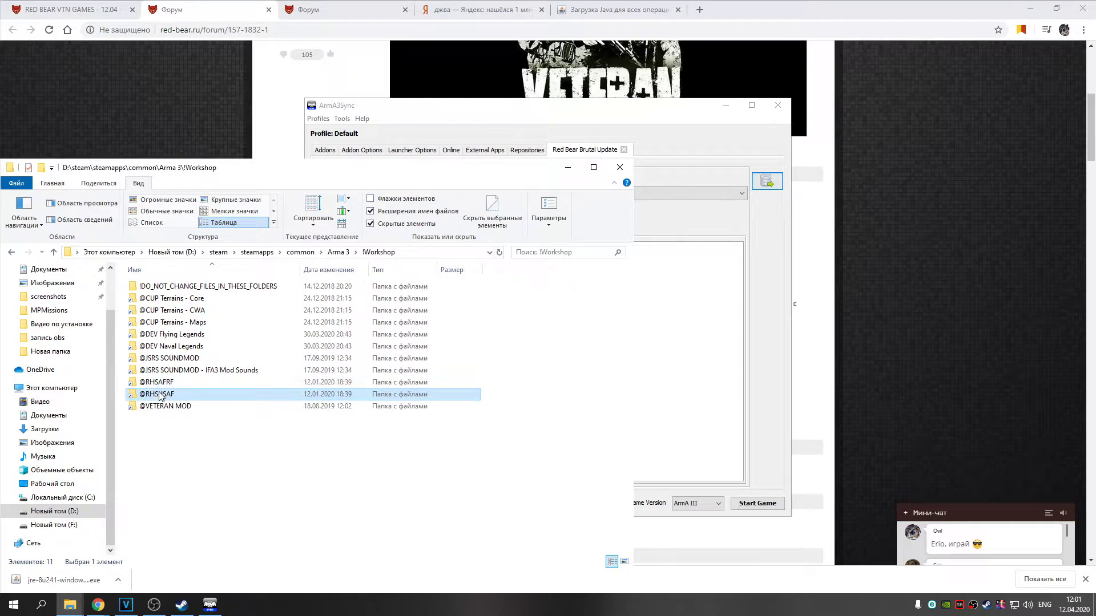
{"action": "left_click", "coordinate": [161, 406]}
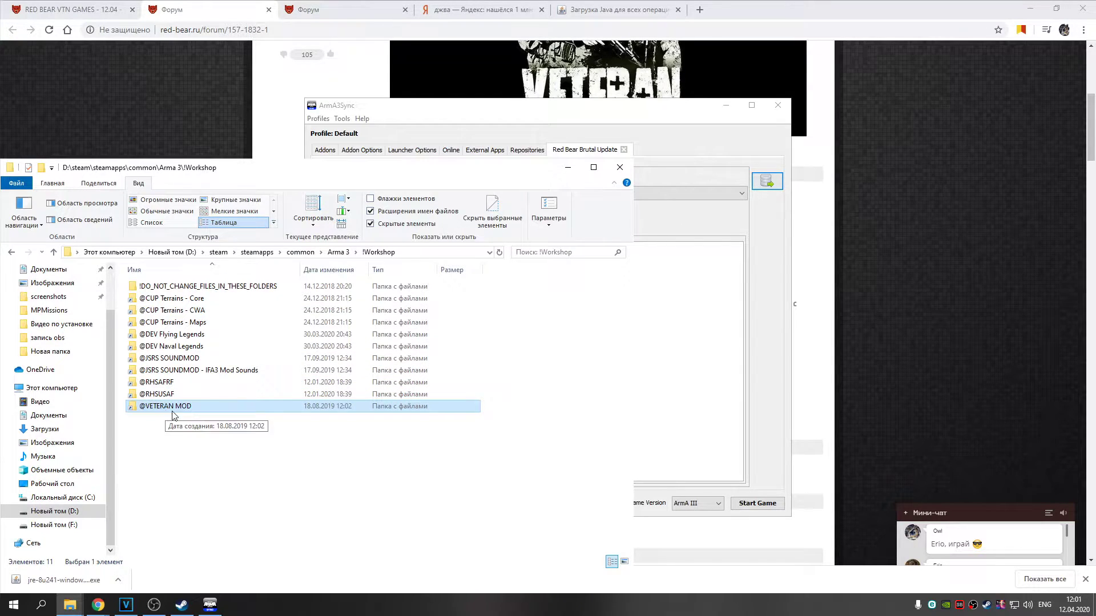
{"action": "left_click", "coordinate": [209, 606]}
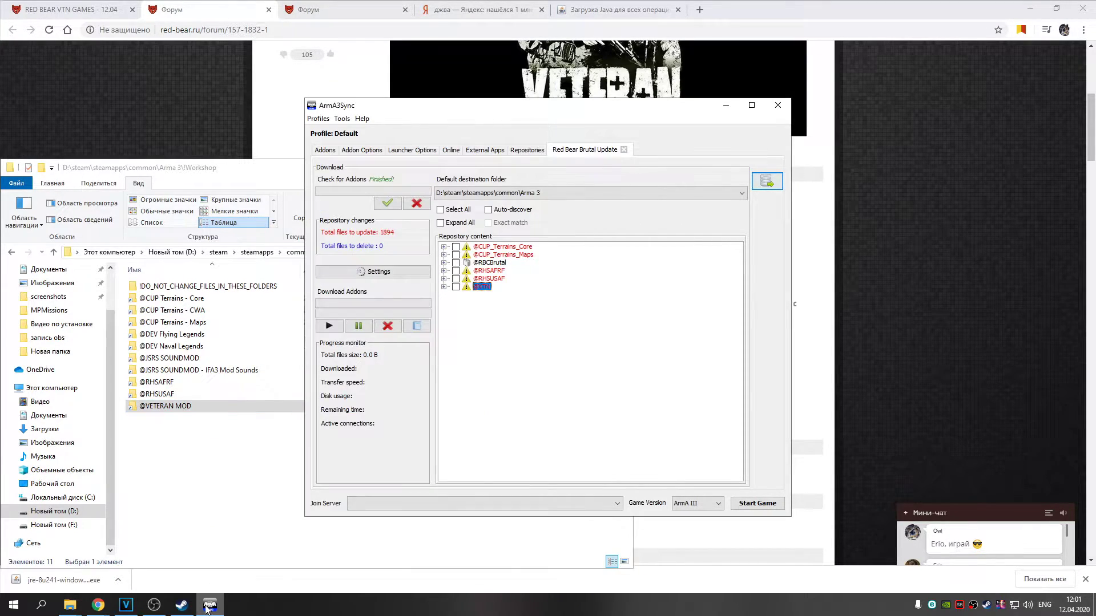
{"action": "left_click", "coordinate": [360, 150]}
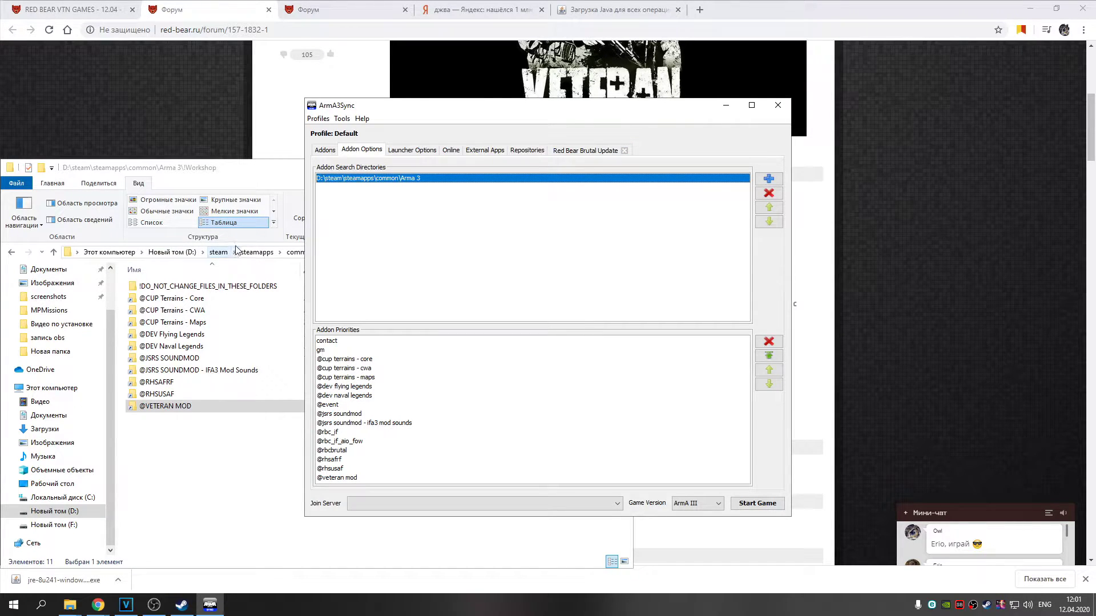
{"action": "left_click", "coordinate": [571, 151]}
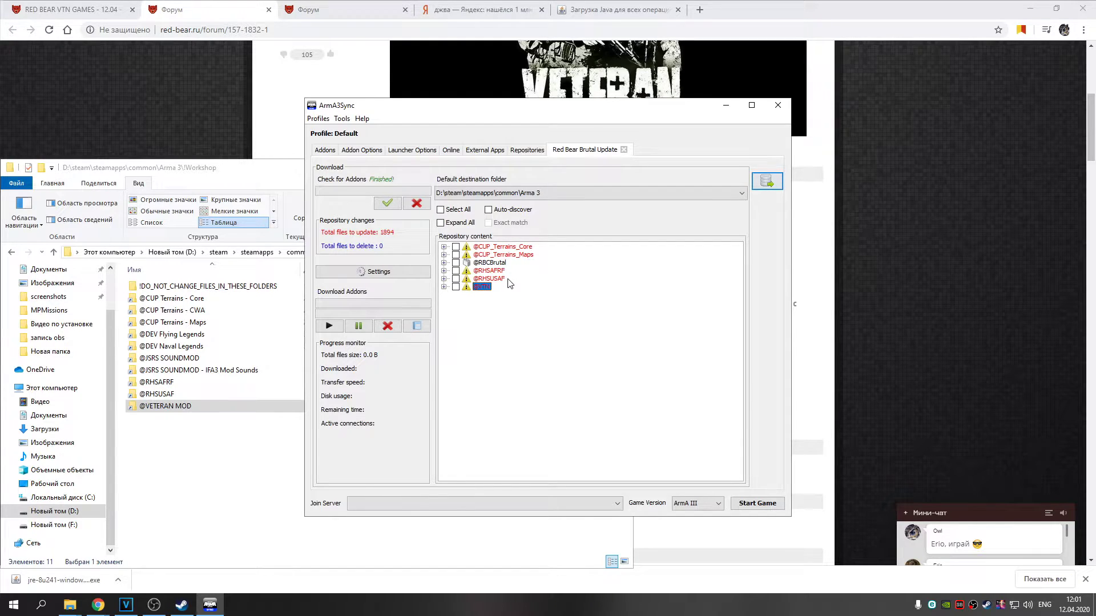
{"action": "left_click", "coordinate": [491, 264]}
Open the Red Bear site's Wednesday 8.04.20 schedule article and select its main rbc_tvt autoconfig address
{"action": "left_click", "coordinate": [233, 6]}
{"action": "scroll", "coordinate": [342, 146], "scroll_direction": "up", "scroll_amount": 6}
{"action": "left_click", "coordinate": [394, 50]}
{"action": "scroll", "coordinate": [520, 173], "scroll_direction": "down", "scroll_amount": 2}
{"action": "left_click", "coordinate": [531, 549]}
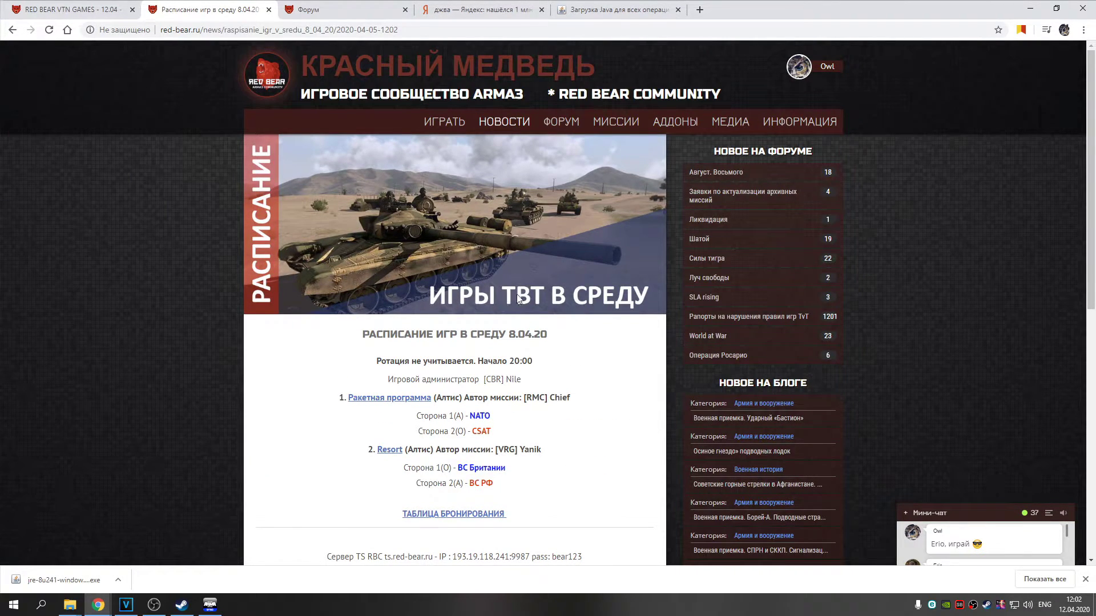
{"action": "scroll", "coordinate": [531, 284], "scroll_direction": "down", "scroll_amount": 5}
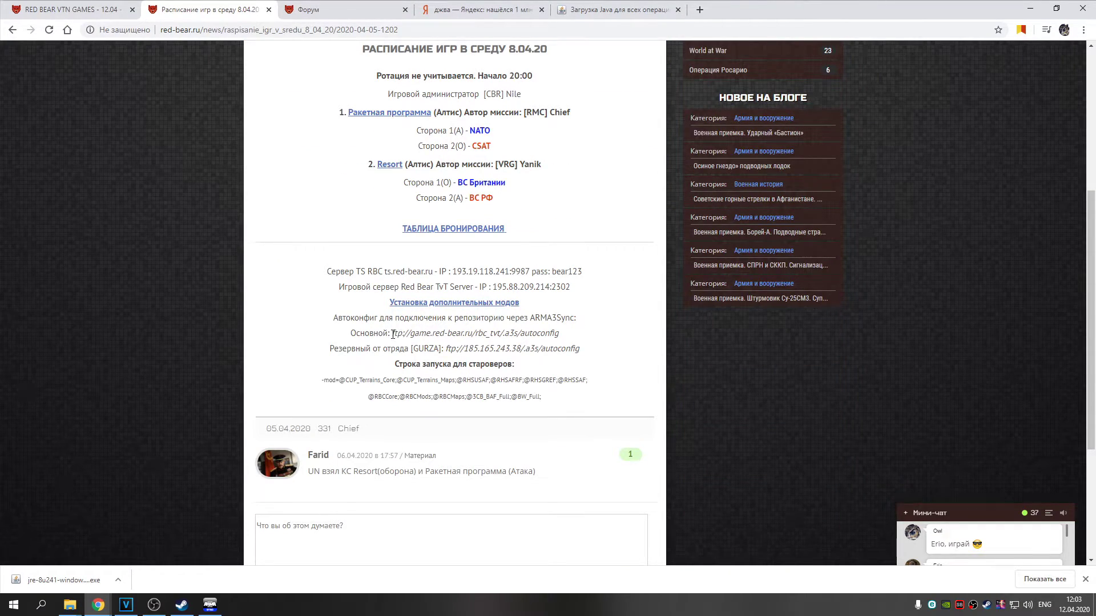
{"action": "left_click_drag", "start_coordinate": [393, 333], "coordinate": [566, 340]}
{"action": "key", "text": "ctrl+c"}
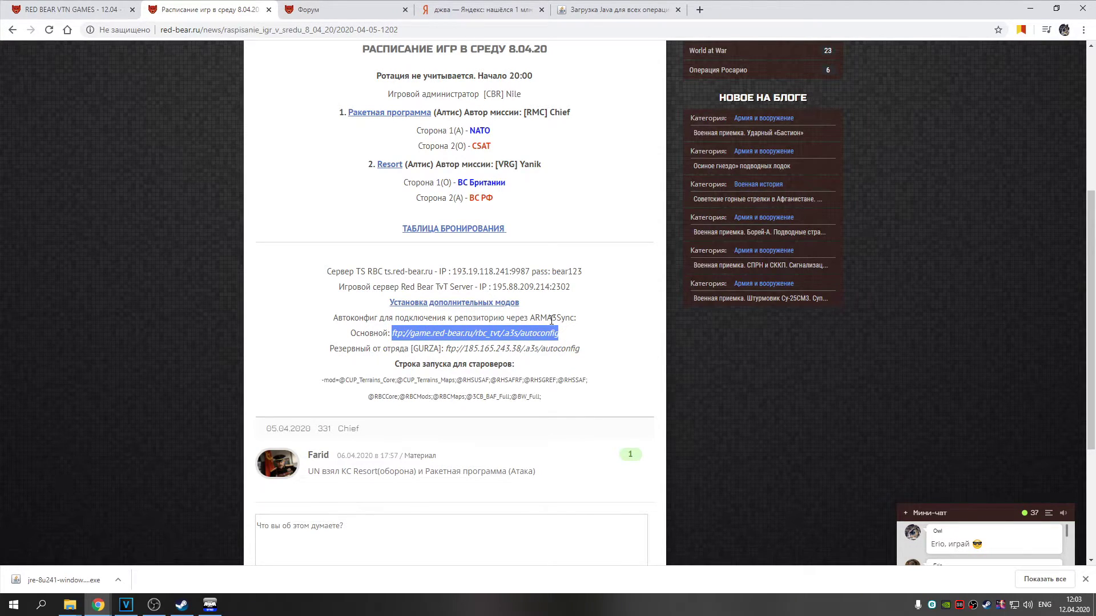
{"action": "left_click", "coordinate": [210, 604]}
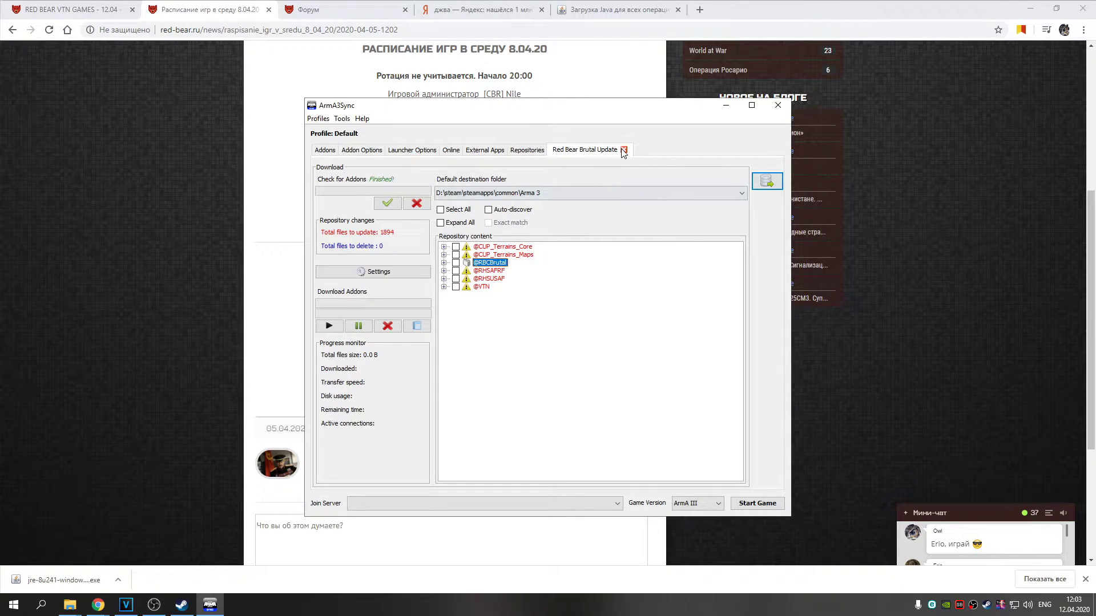
Close the Brutal Update view and add a new repository by importing the pasted rbc_tvt autoconfig URL
{"action": "left_click", "coordinate": [623, 151]}
{"action": "left_click", "coordinate": [768, 178]}
{"action": "left_click", "coordinate": [470, 248]}
{"action": "key", "text": "ctrl+v"}
{"action": "left_click", "coordinate": [657, 235]}
{"action": "left_click", "coordinate": [629, 412]}
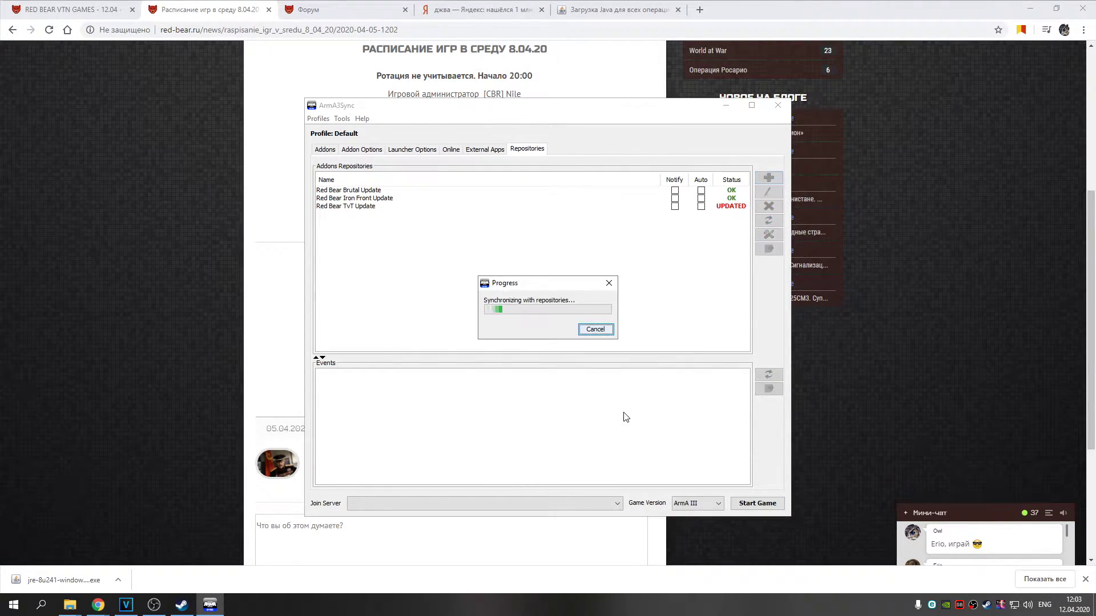
Open the Red Bear TvT Update repository and browse its mod entries (RHS, CUP Terrains)
{"action": "left_click", "coordinate": [373, 207]}
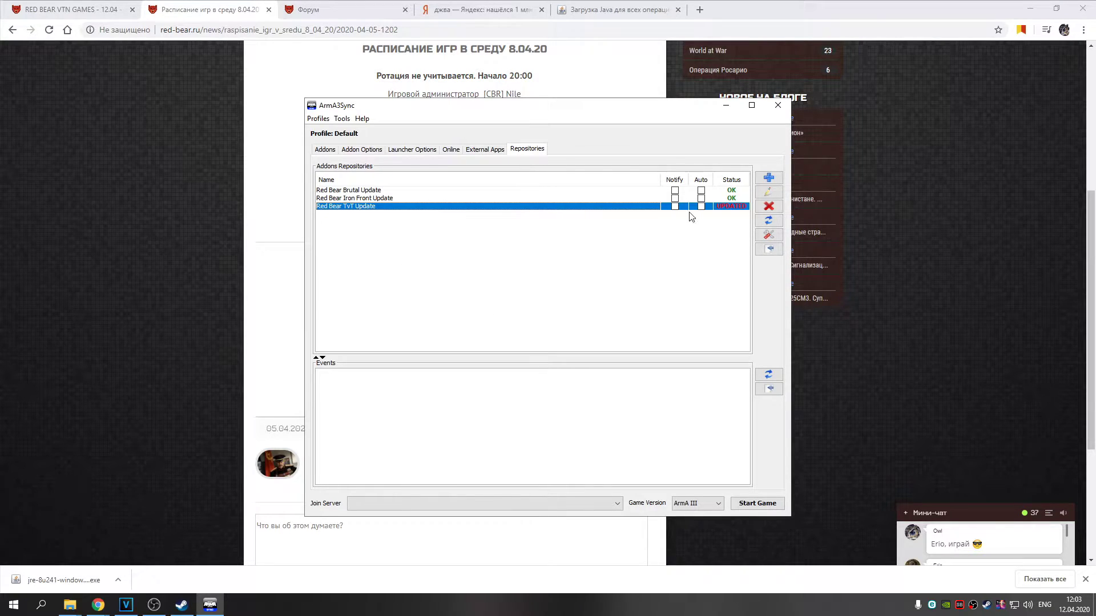
{"action": "left_click", "coordinate": [768, 249]}
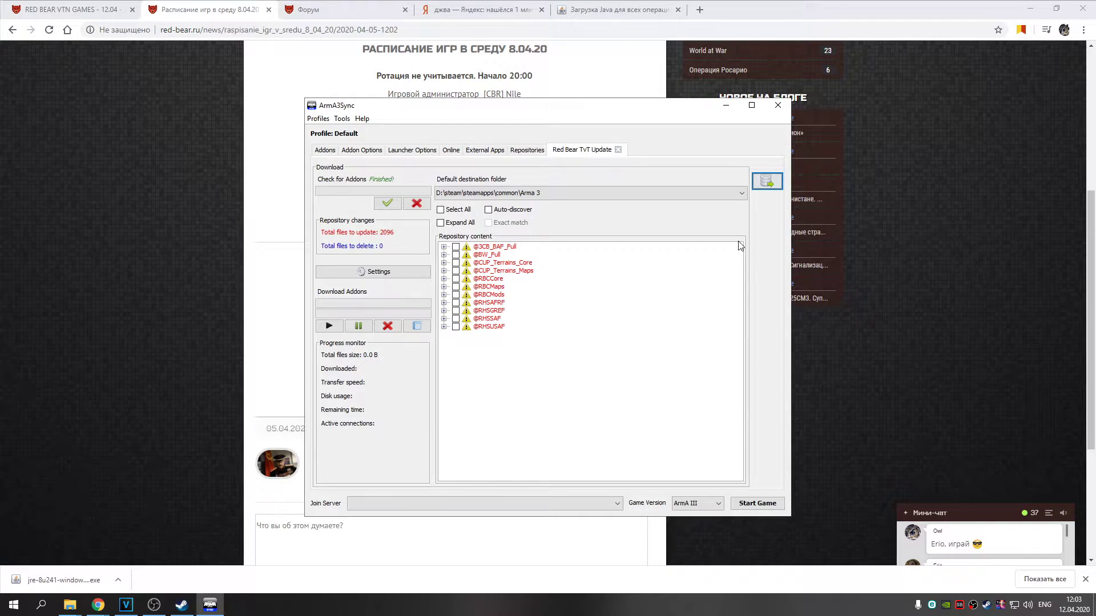
{"action": "left_click", "coordinate": [490, 326]}
{"action": "left_click", "coordinate": [493, 305]}
{"action": "left_click", "coordinate": [493, 272]}
{"action": "left_click", "coordinate": [495, 264]}
{"action": "left_click", "coordinate": [493, 272]}
{"action": "left_click", "coordinate": [494, 265]}
{"action": "left_click", "coordinate": [492, 274]}
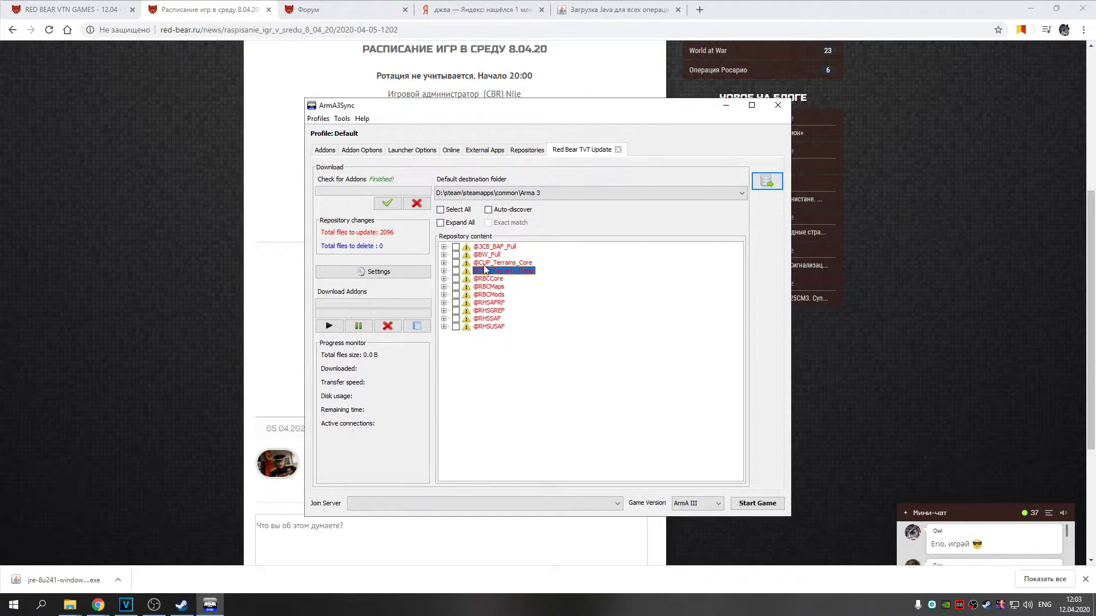
{"action": "left_click", "coordinate": [461, 248]}
{"action": "left_click", "coordinate": [459, 256]}
{"action": "left_click", "coordinate": [456, 255]}
{"action": "left_click", "coordinate": [455, 247]}
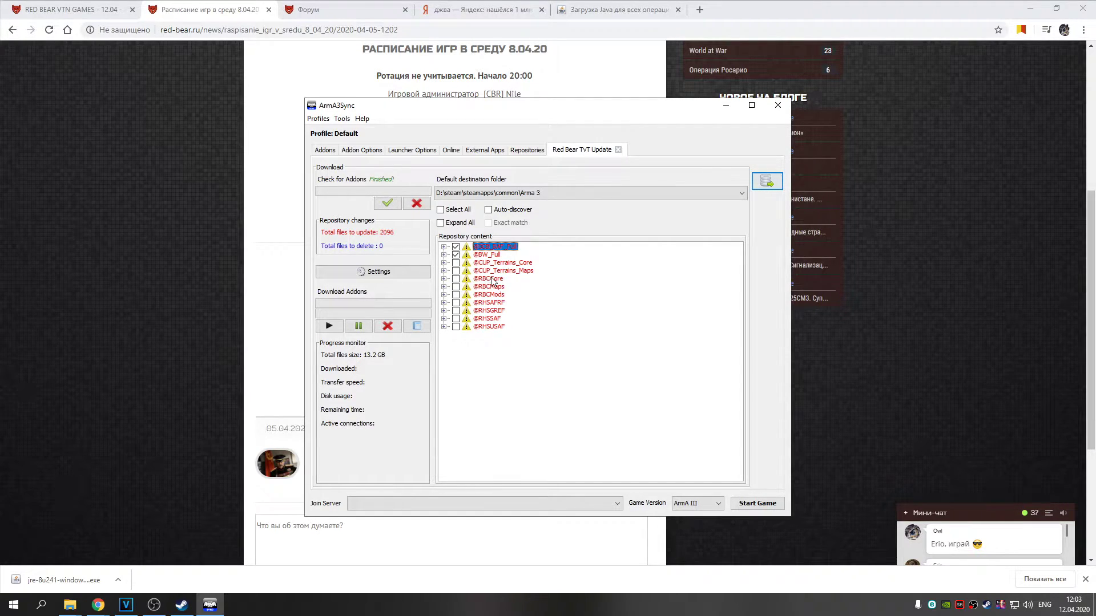
{"action": "left_click", "coordinate": [456, 279]}
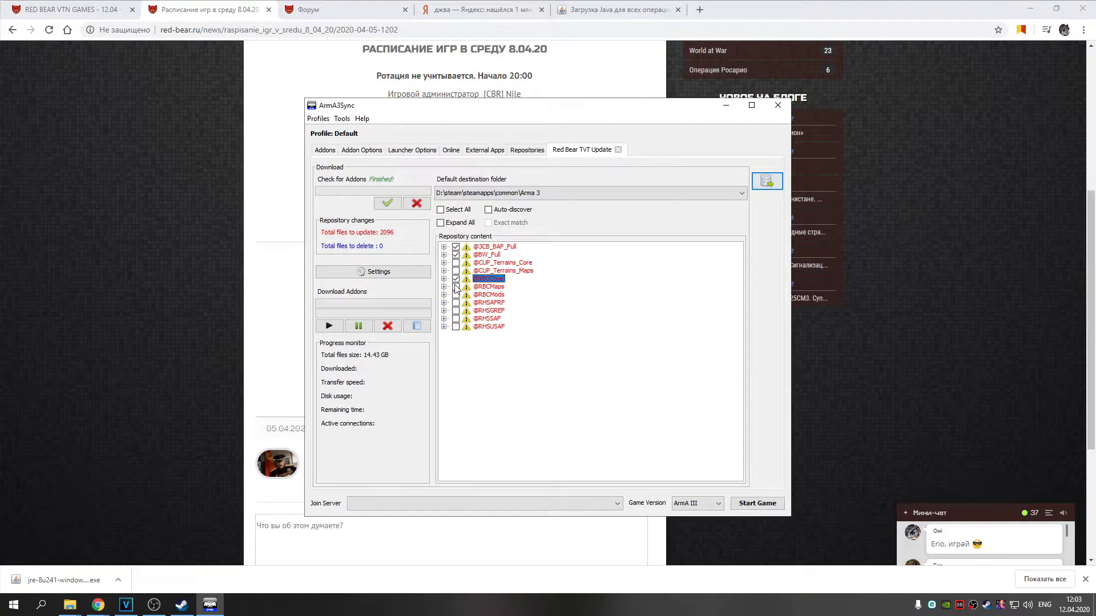
Recheck the schedule page in the browser, then return to ArmA3Sync
{"action": "key", "text": "alt+Tab"}
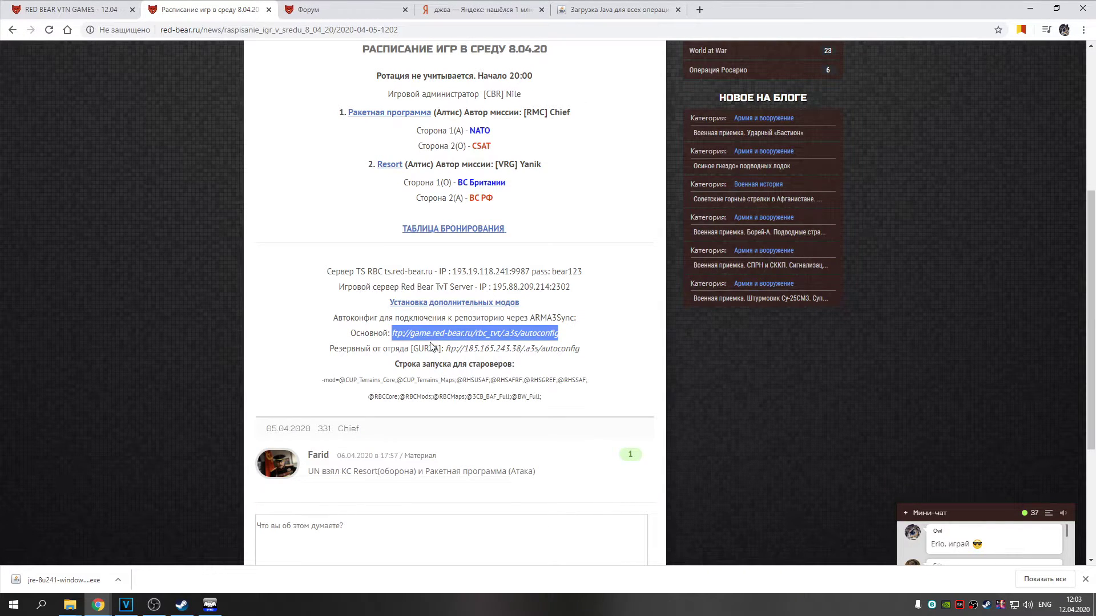
{"action": "left_click", "coordinate": [432, 334]}
{"action": "scroll", "coordinate": [427, 337], "scroll_direction": "up", "scroll_amount": 2}
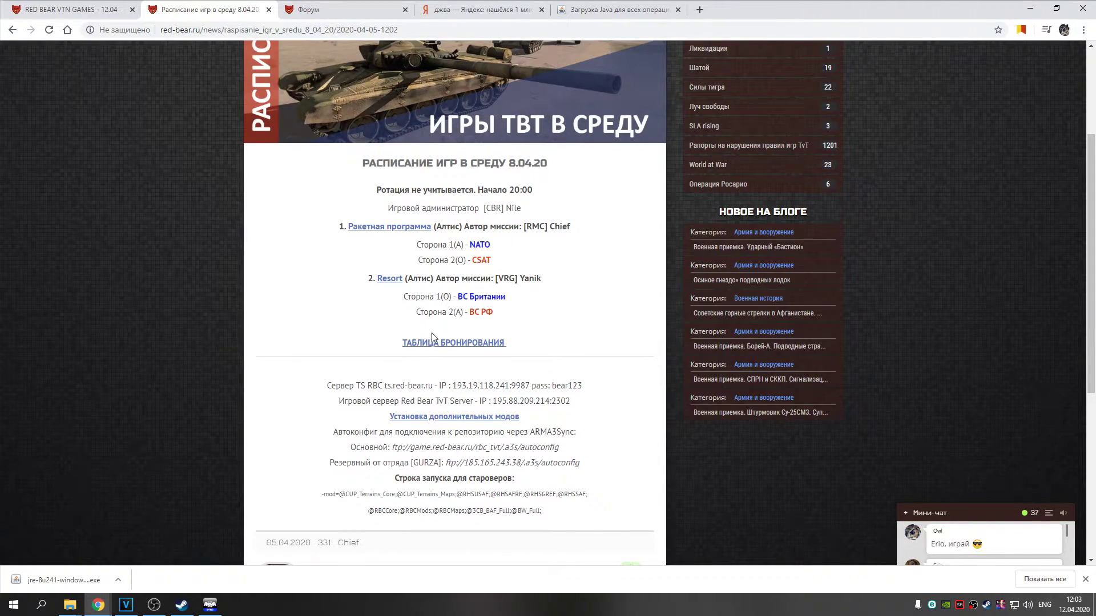
{"action": "scroll", "coordinate": [432, 336], "scroll_direction": "down", "scroll_amount": 2}
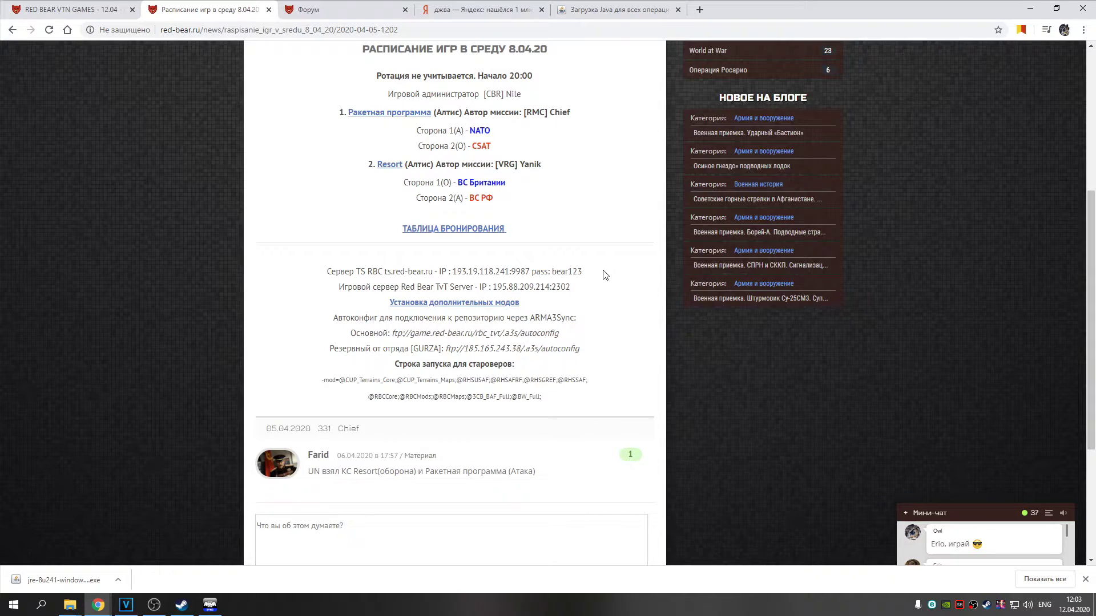
{"action": "left_click", "coordinate": [210, 605]}
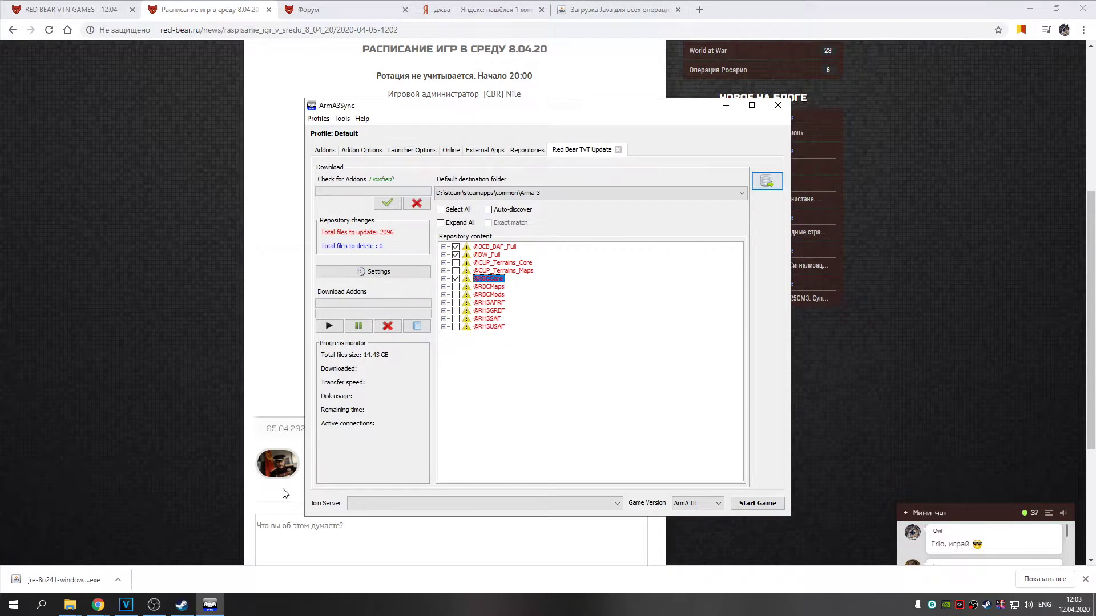
{"action": "left_click_drag", "start_coordinate": [487, 328], "coordinate": [495, 264]}
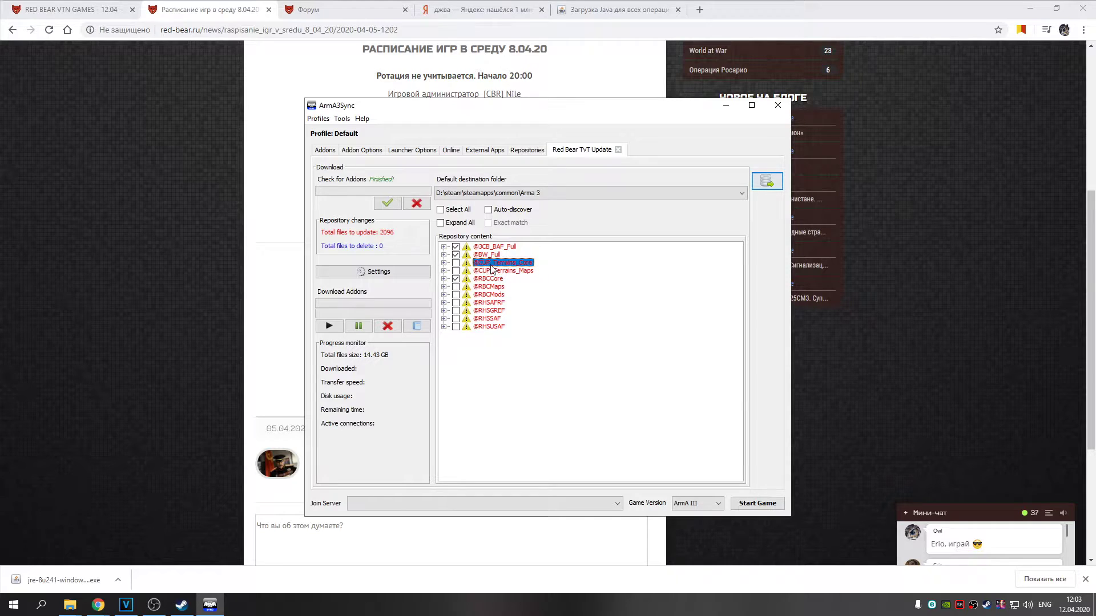
{"action": "left_click", "coordinate": [456, 295]}
{"action": "left_click", "coordinate": [456, 278]}
{"action": "left_click", "coordinate": [456, 254]}
{"action": "left_click", "coordinate": [456, 247]}
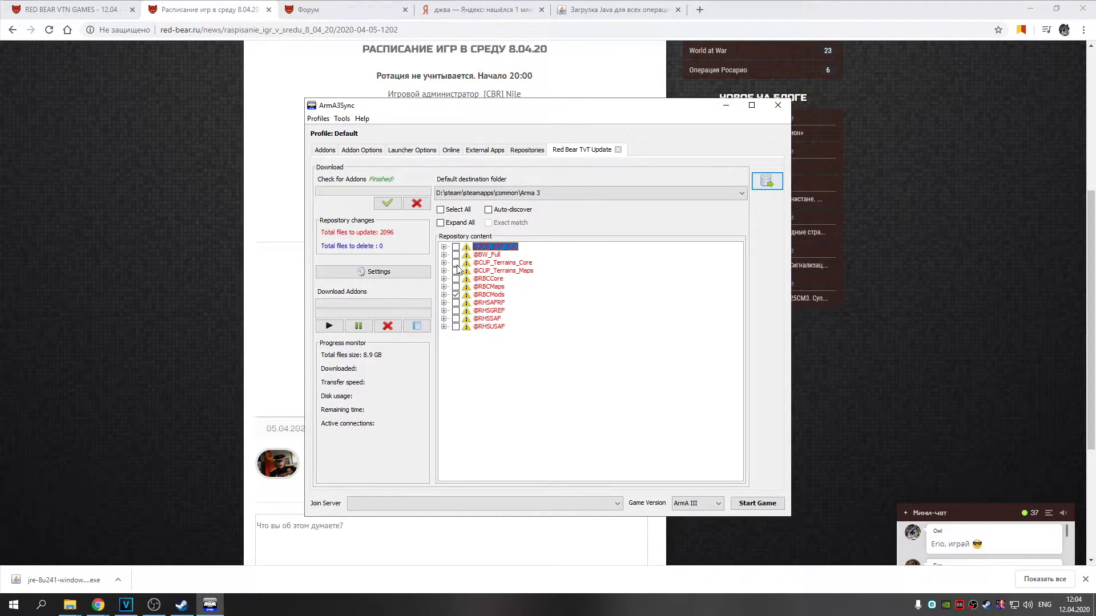
{"action": "left_click", "coordinate": [456, 286]}
{"action": "left_click", "coordinate": [456, 255]}
{"action": "left_click", "coordinate": [456, 247]}
{"action": "left_click", "coordinate": [456, 279]}
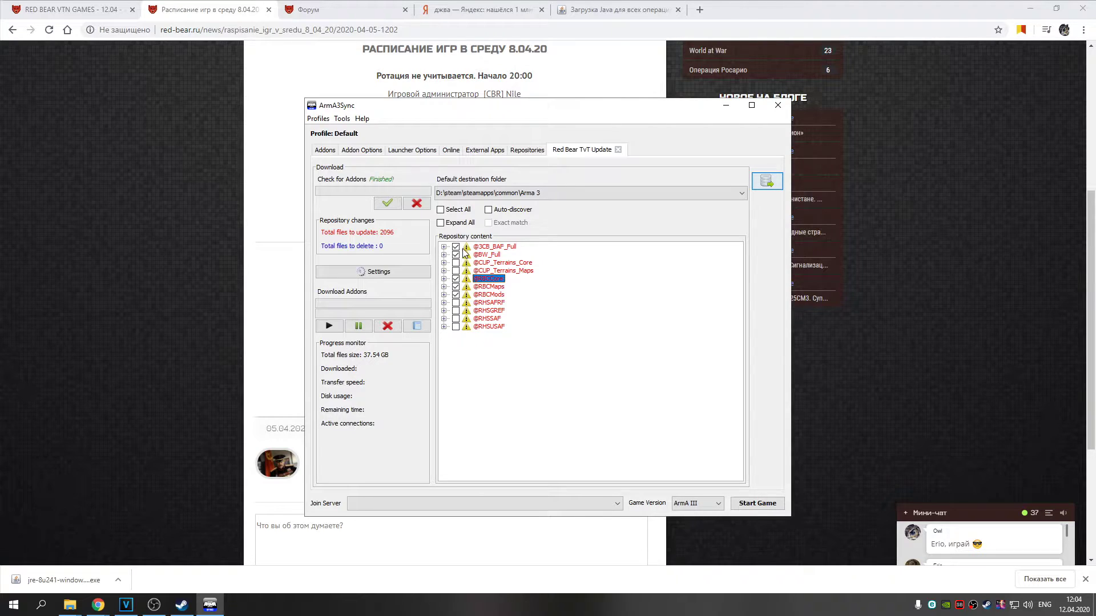
Start the TvT addon download, pause it, cancel it, and close the repository view
{"action": "left_click", "coordinate": [328, 327]}
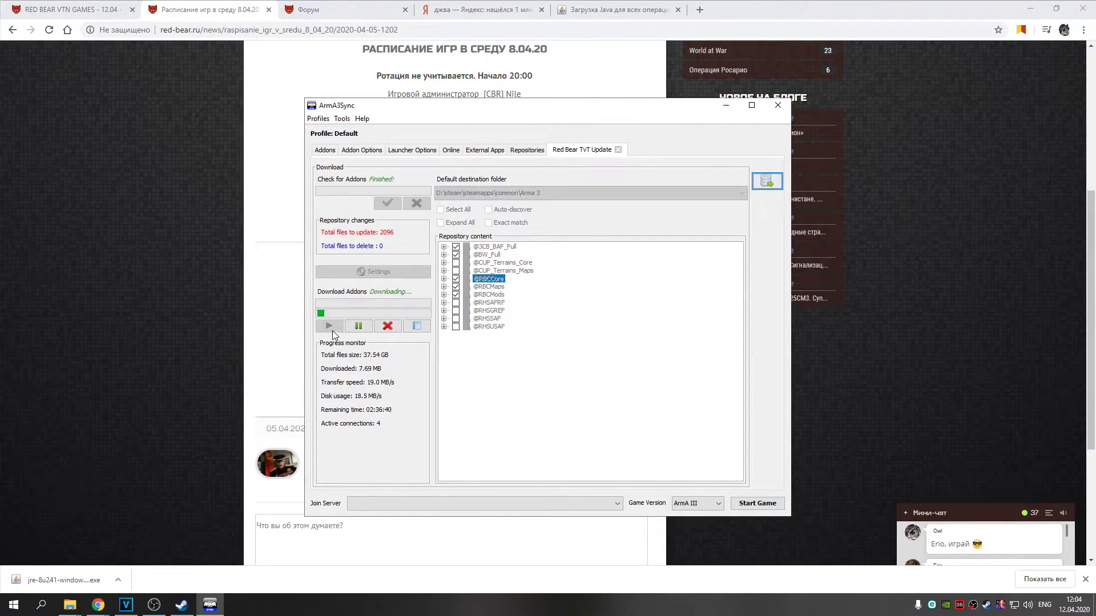
{"action": "left_click", "coordinate": [358, 326]}
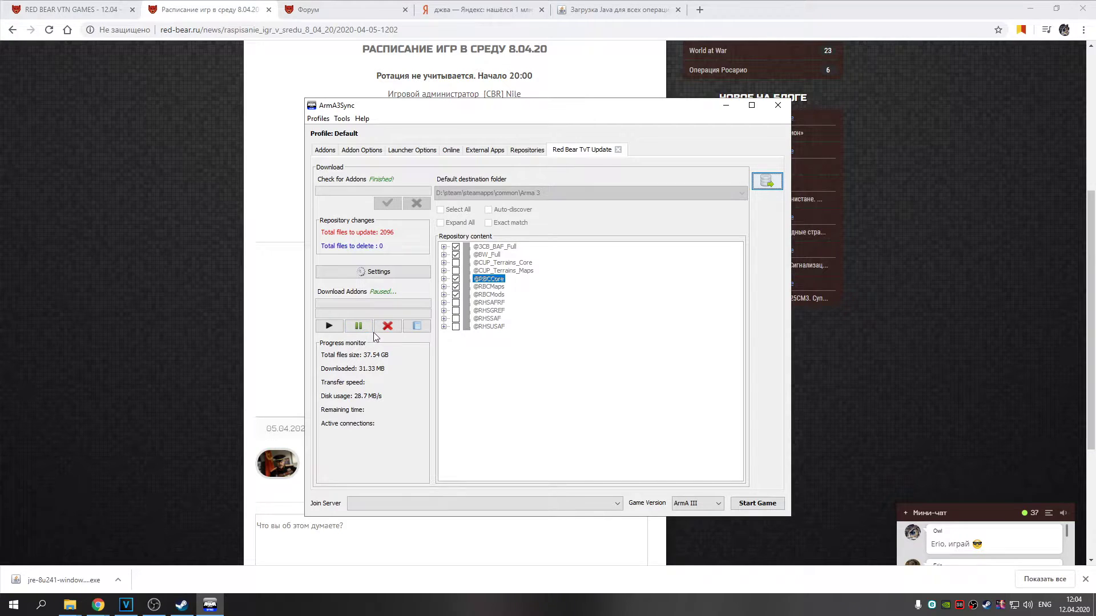
{"action": "left_click", "coordinate": [388, 328]}
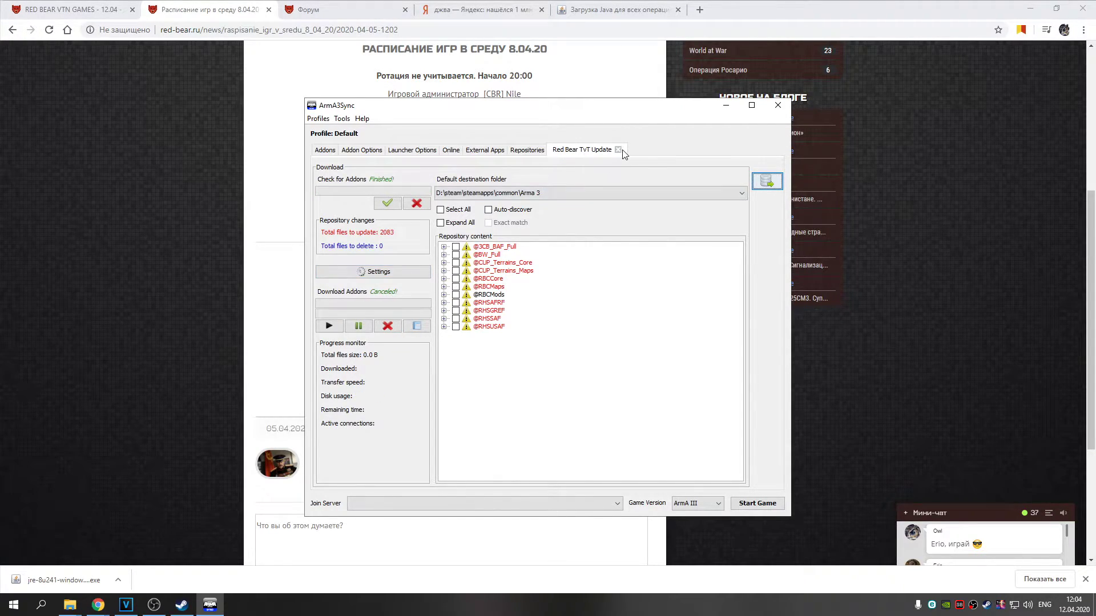
{"action": "left_click", "coordinate": [619, 150]}
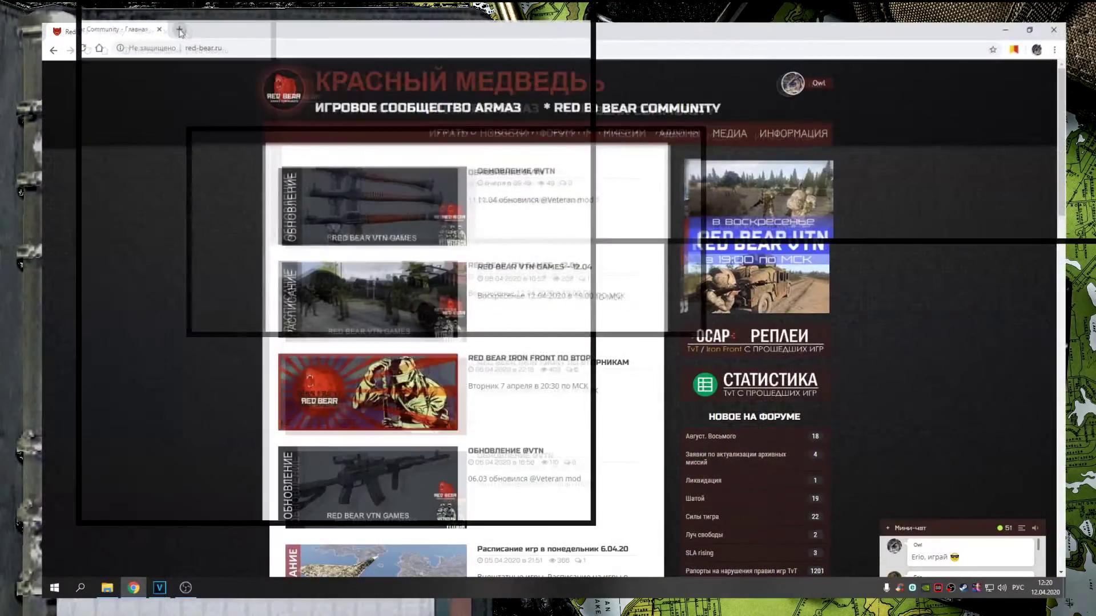
Search Yandex for 'тимспик' and open the official teamspeak.com site
{"action": "left_click", "coordinate": [180, 31]}
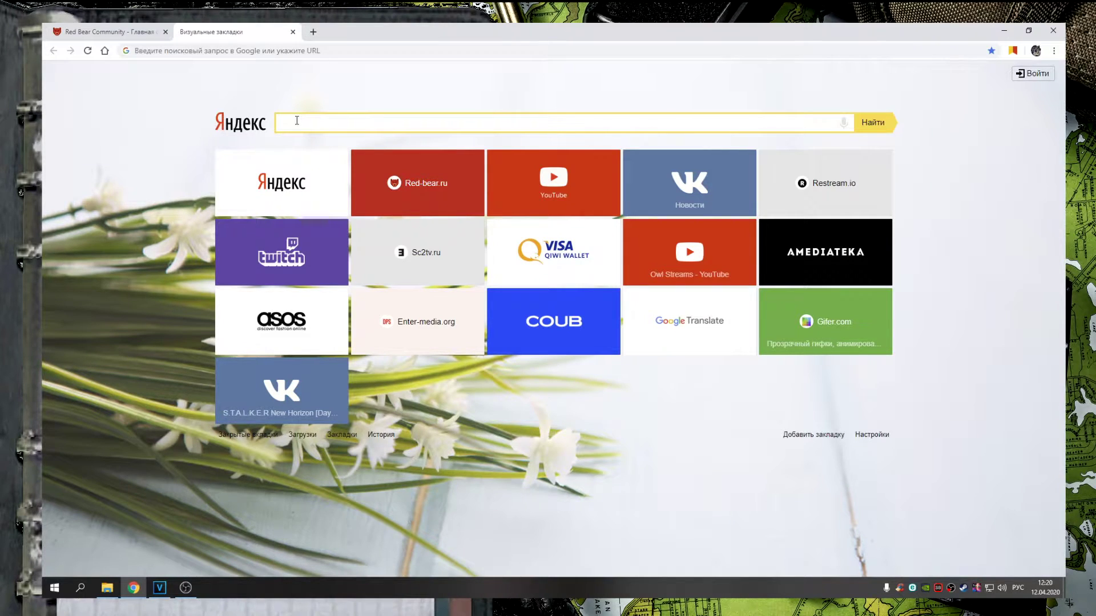
{"action": "type", "text": "тимспик"}
{"action": "key", "text": "Return"}
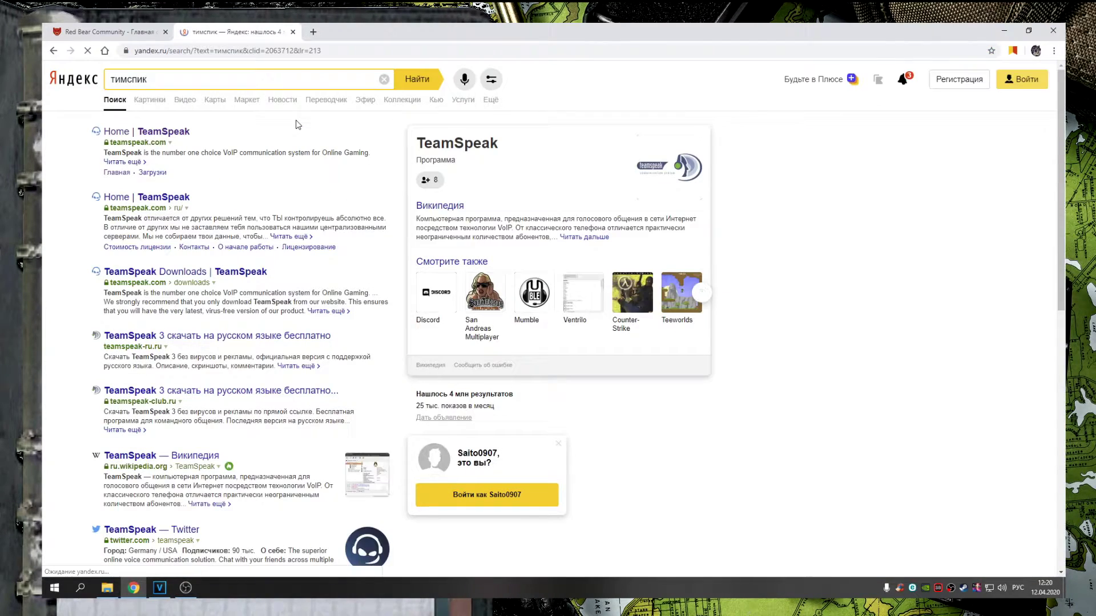
{"action": "left_click", "coordinate": [141, 144]}
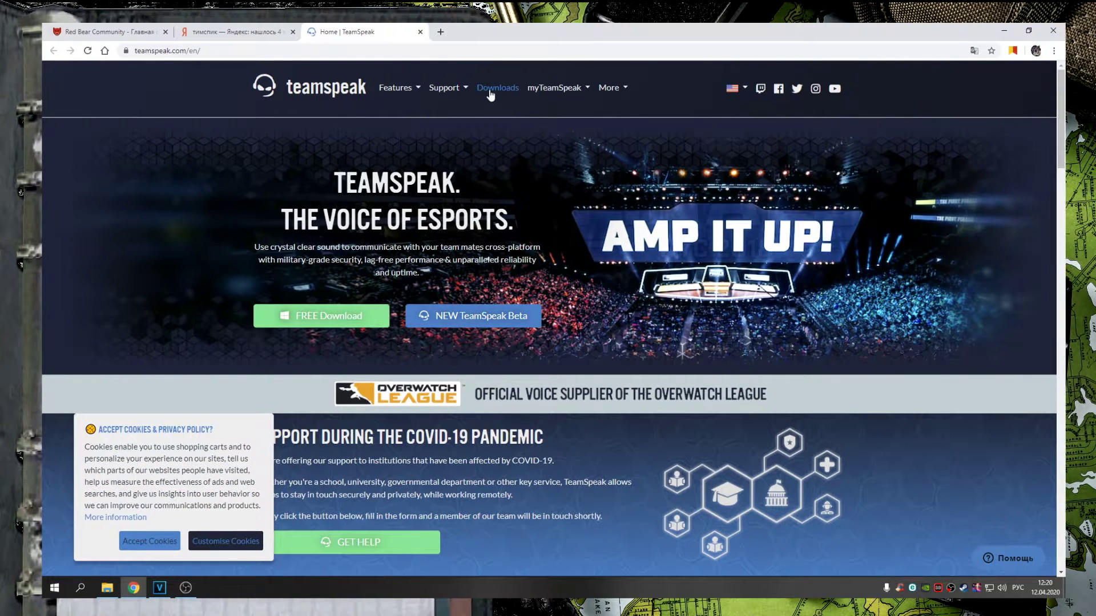
On the Downloads page, download the Windows 64-bit TeamSpeak client 3.5.2
{"action": "left_click", "coordinate": [489, 91]}
{"action": "scroll", "coordinate": [548, 138], "scroll_direction": "down", "scroll_amount": 3}
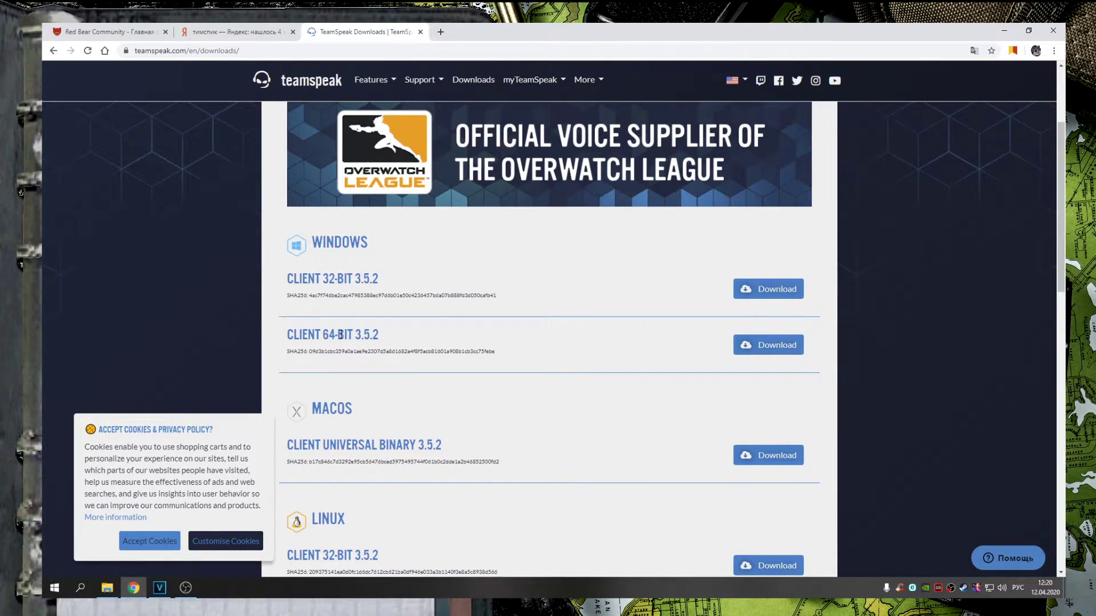
{"action": "left_click_drag", "start_coordinate": [325, 334], "coordinate": [444, 333]}
{"action": "left_click", "coordinate": [431, 333]}
{"action": "left_click_drag", "start_coordinate": [301, 335], "coordinate": [430, 335]}
{"action": "left_click", "coordinate": [468, 331]}
{"action": "left_click_drag", "start_coordinate": [323, 278], "coordinate": [397, 279]}
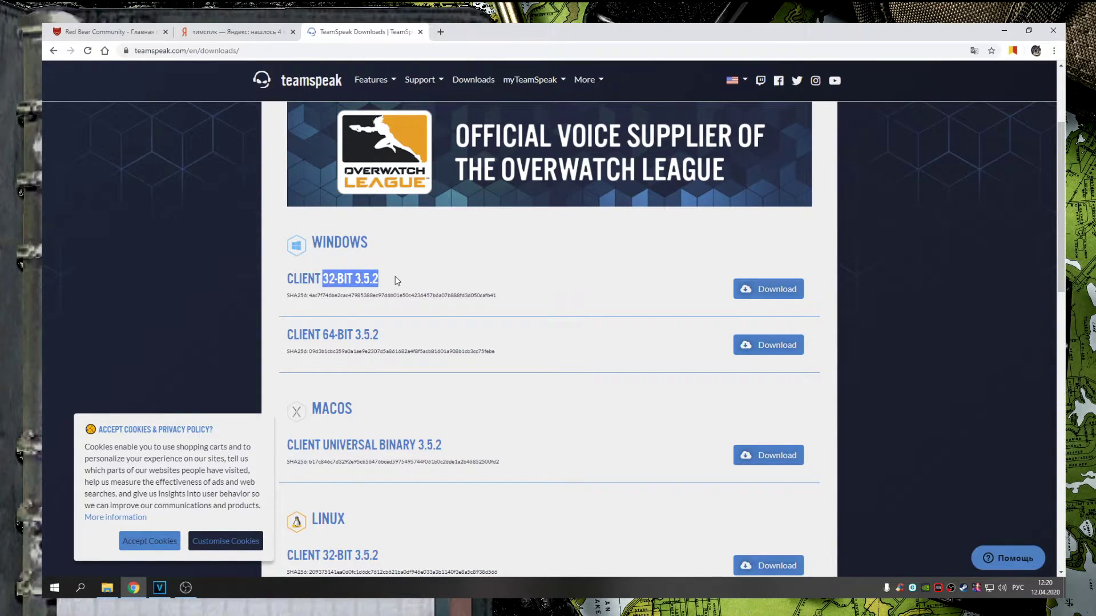
{"action": "left_click", "coordinate": [366, 278]}
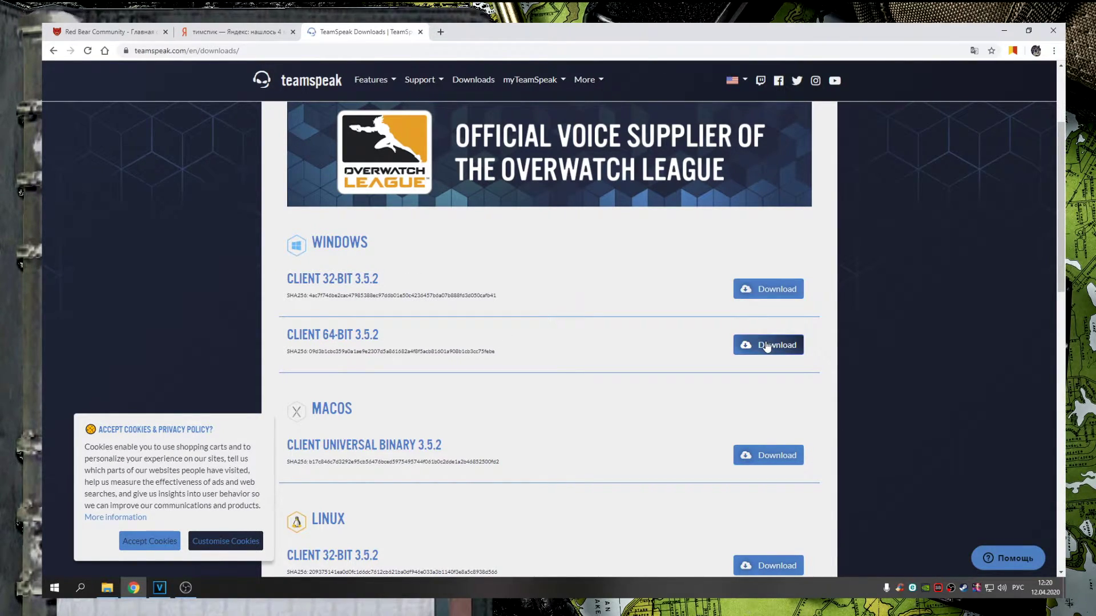
{"action": "left_click", "coordinate": [767, 344]}
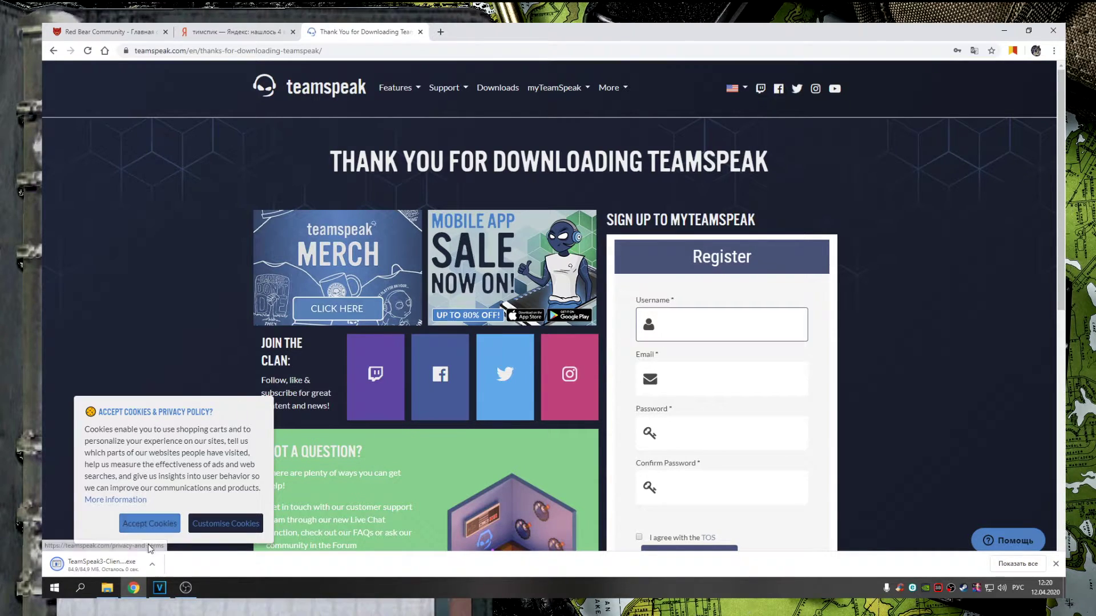
Launch the downloaded TeamSpeak 3 installer from its folder and allow it to run
{"action": "left_click", "coordinate": [153, 566]}
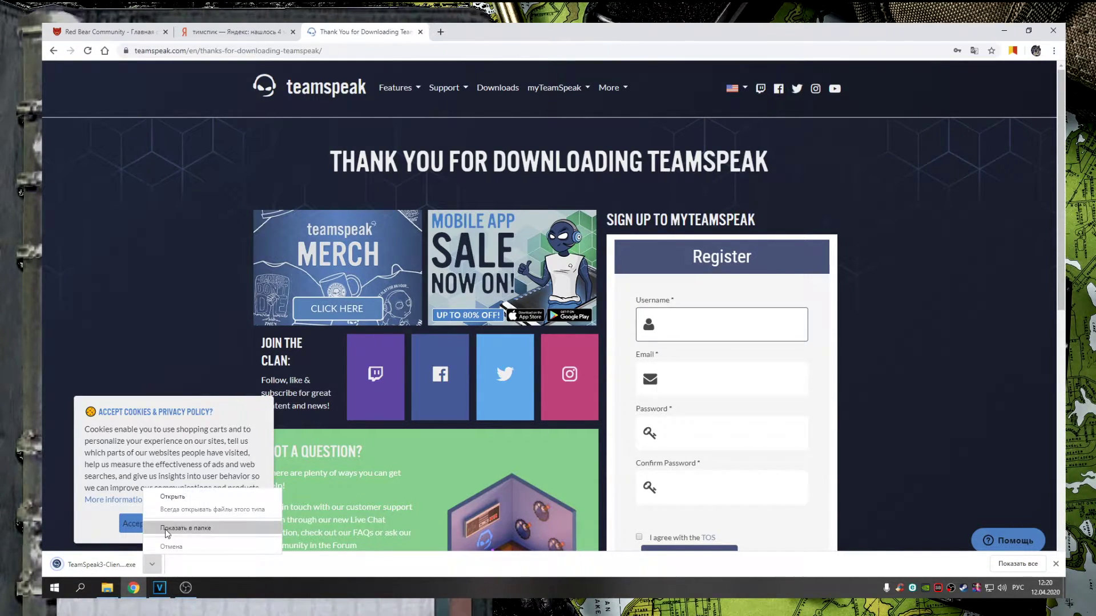
{"action": "left_click", "coordinate": [185, 528]}
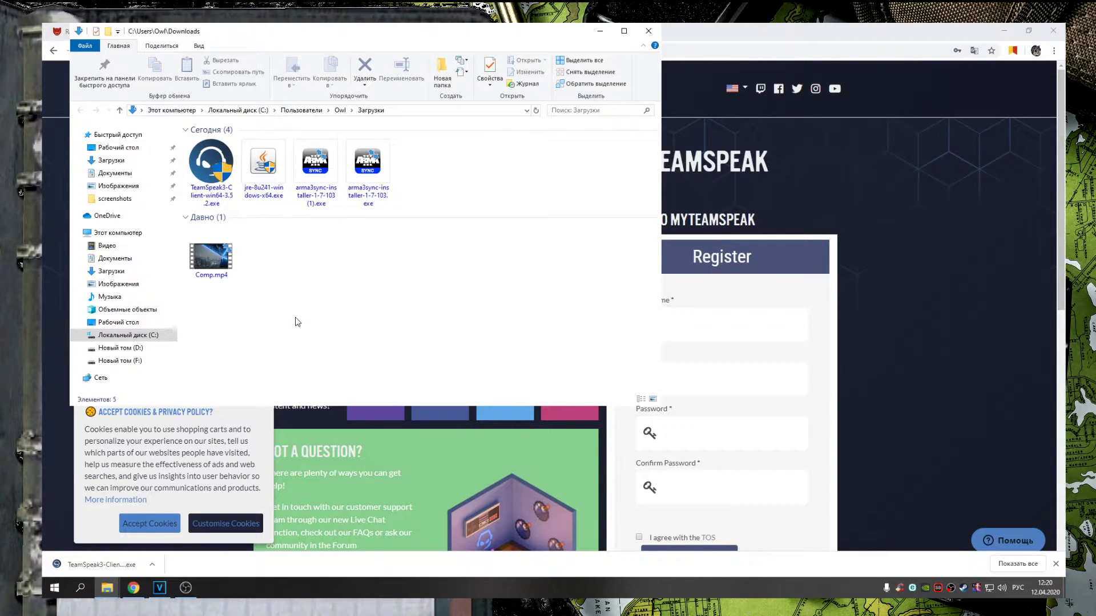
{"action": "double_click", "coordinate": [212, 170]}
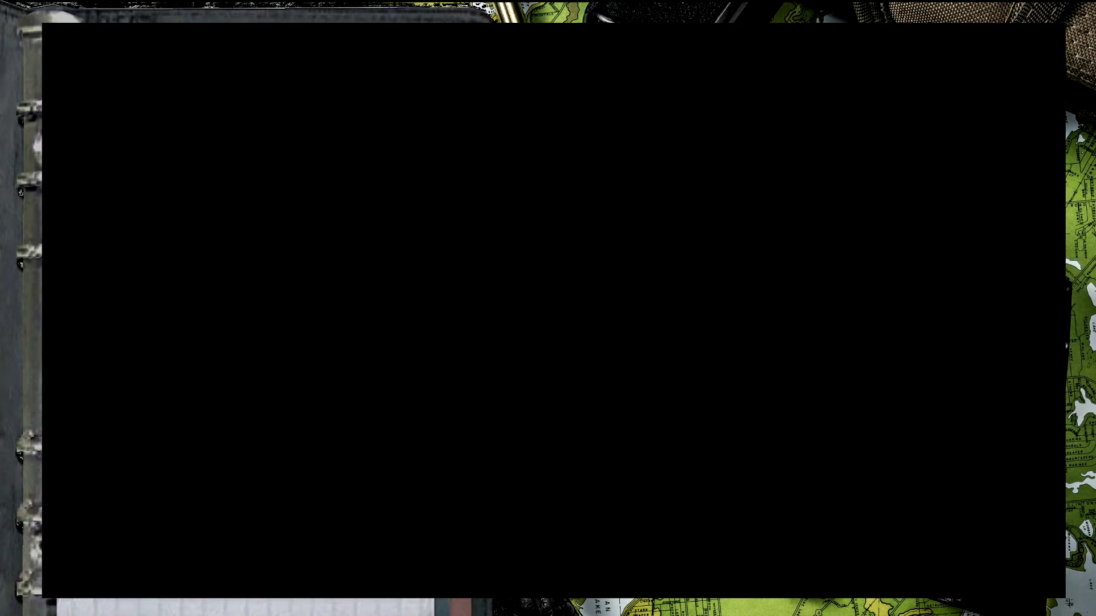
{"action": "left_click", "coordinate": [509, 354]}
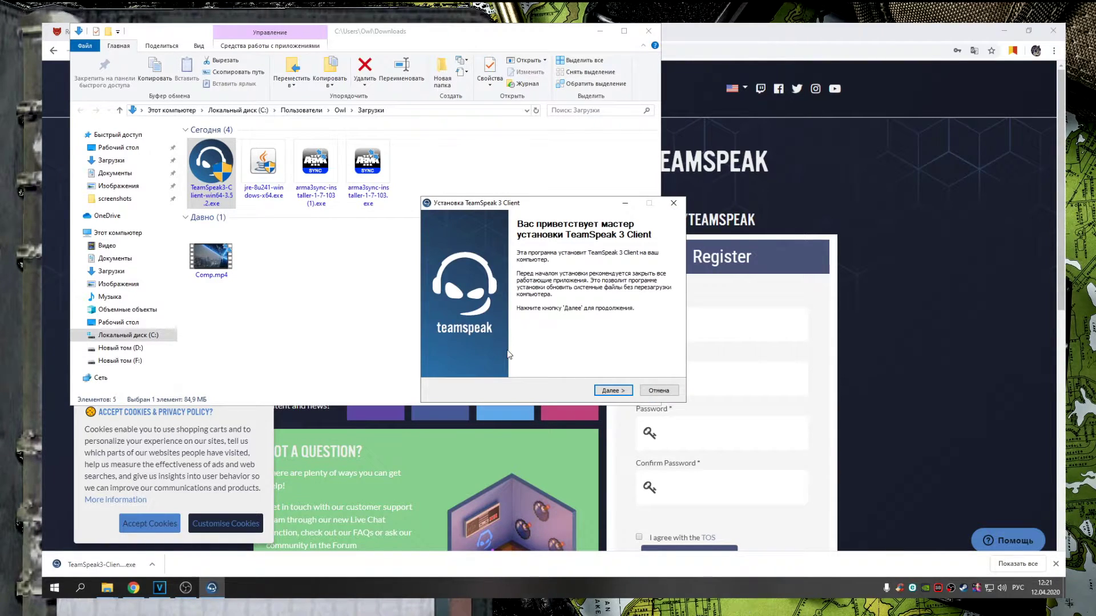
Accept the license, keep install for all users, and browse the install folder to D:\program
{"action": "left_click", "coordinate": [613, 393]}
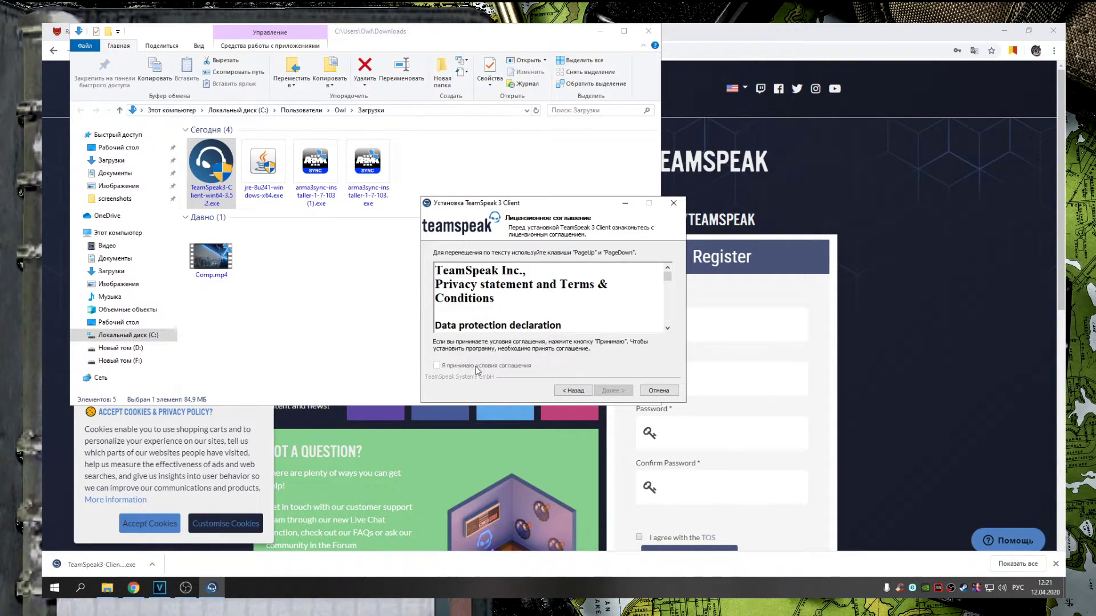
{"action": "left_click_drag", "start_coordinate": [667, 277], "coordinate": [672, 337]}
{"action": "left_click", "coordinate": [477, 366]}
{"action": "left_click", "coordinate": [615, 392]}
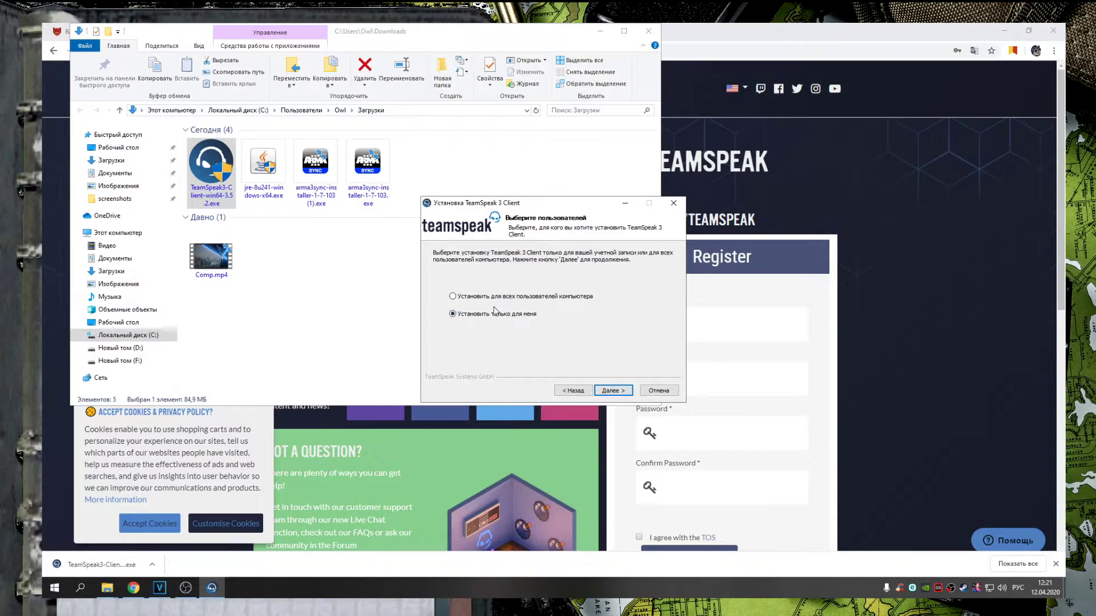
{"action": "left_click", "coordinate": [621, 390]}
{"action": "left_click", "coordinate": [640, 327]}
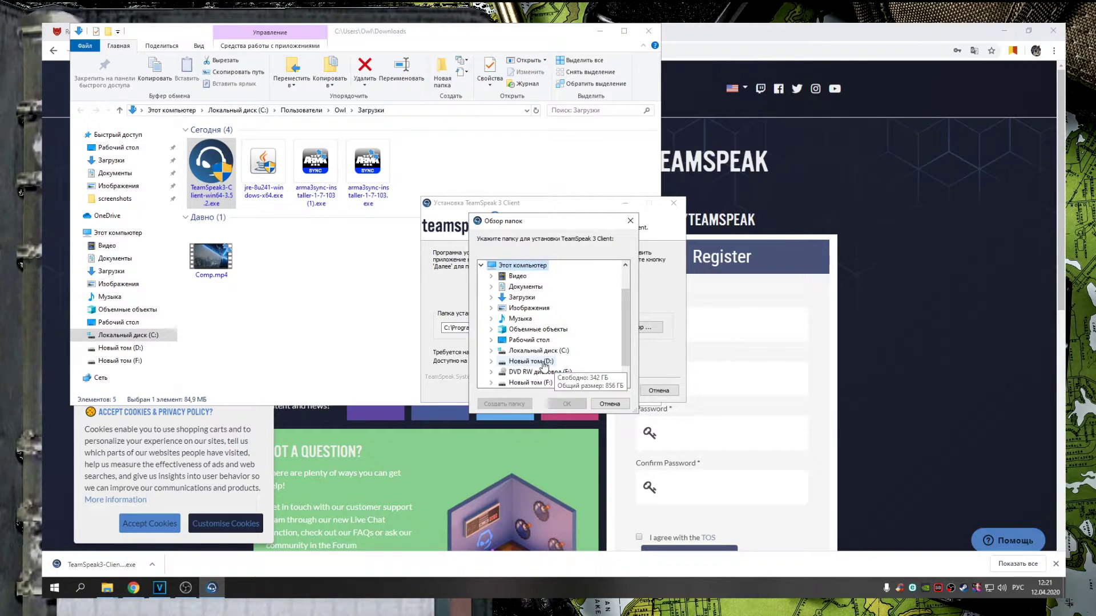
{"action": "double_click", "coordinate": [548, 362]}
{"action": "double_click", "coordinate": [536, 340]}
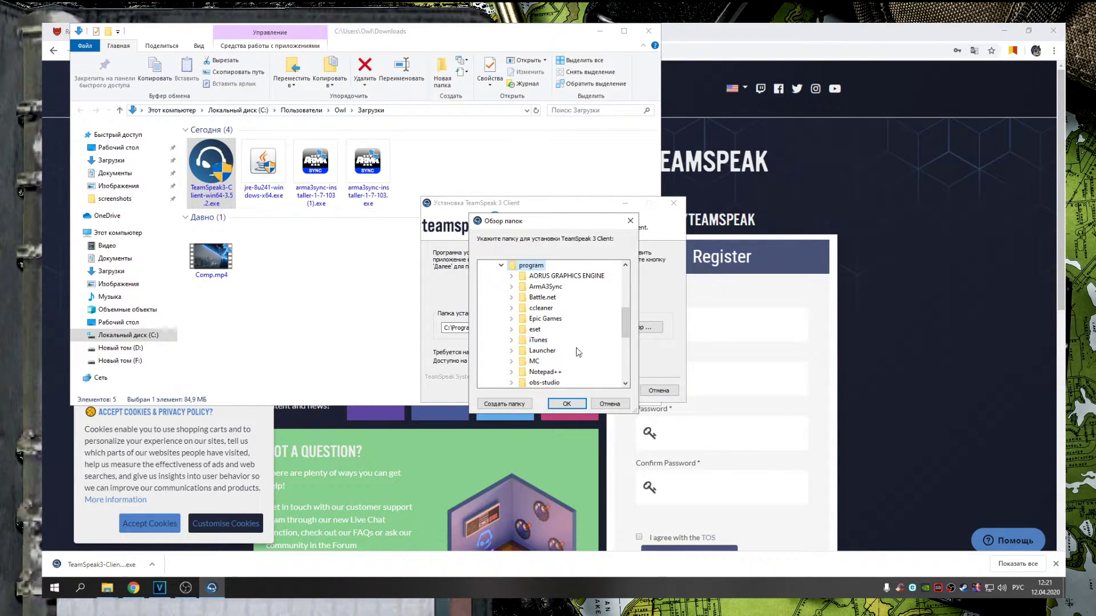
Create a new folder 'ts3' and set D:\program\ts3 as the install folder
{"action": "left_click", "coordinate": [577, 406]}
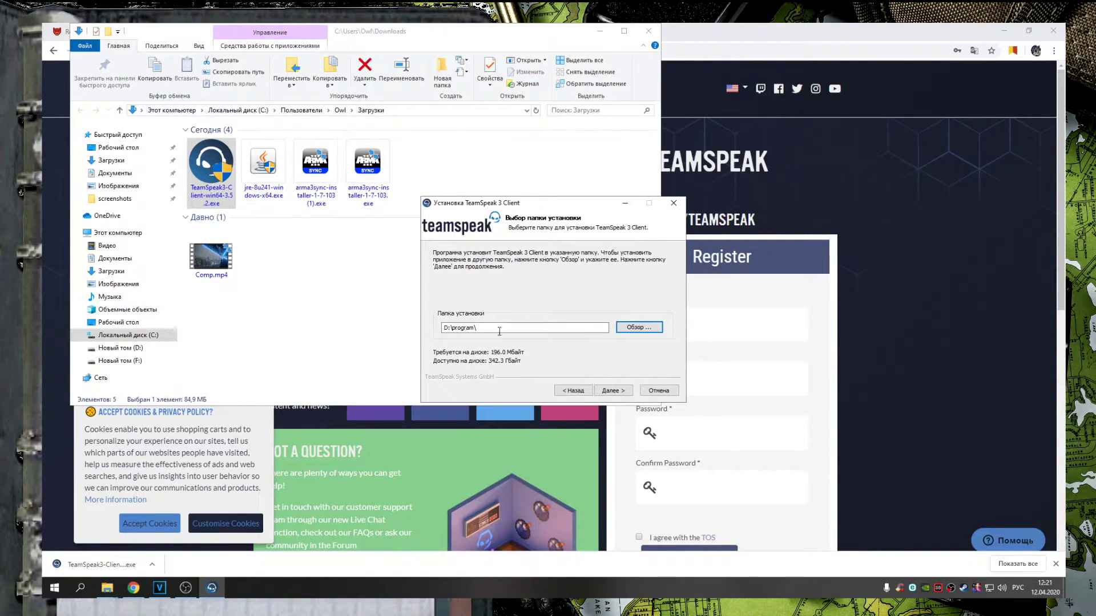
{"action": "left_click", "coordinate": [646, 331]}
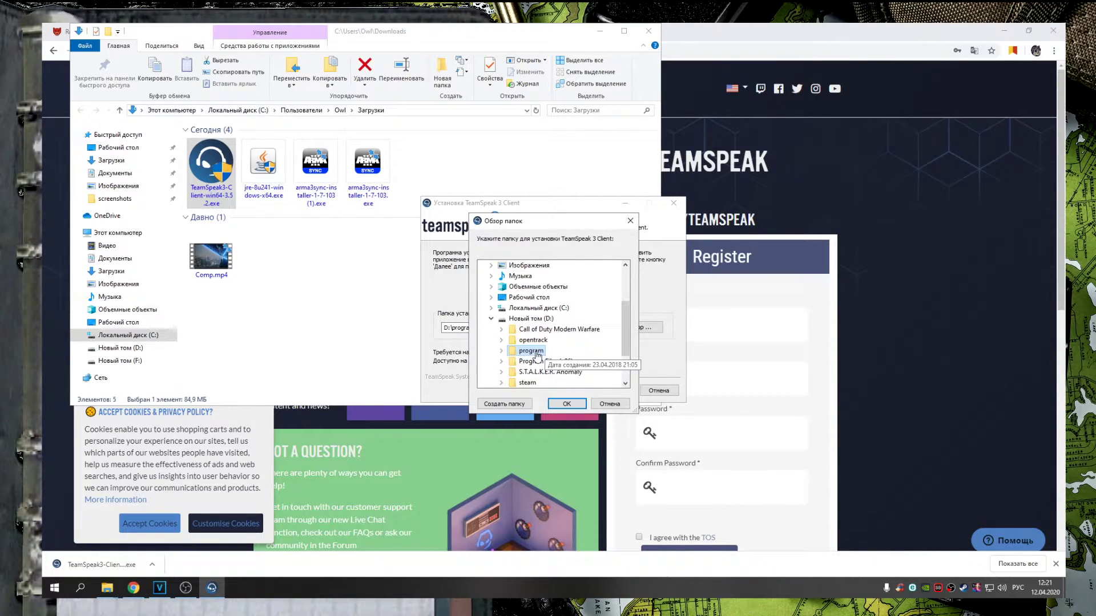
{"action": "left_click", "coordinate": [529, 404]}
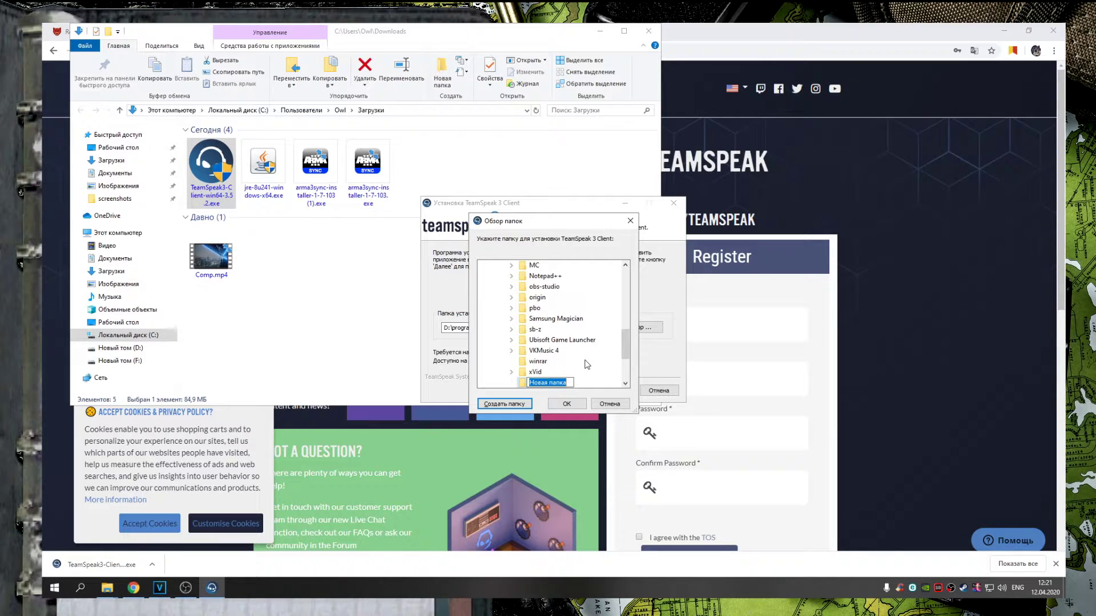
{"action": "type", "text": "ts3"}
{"action": "key", "text": "Return"}
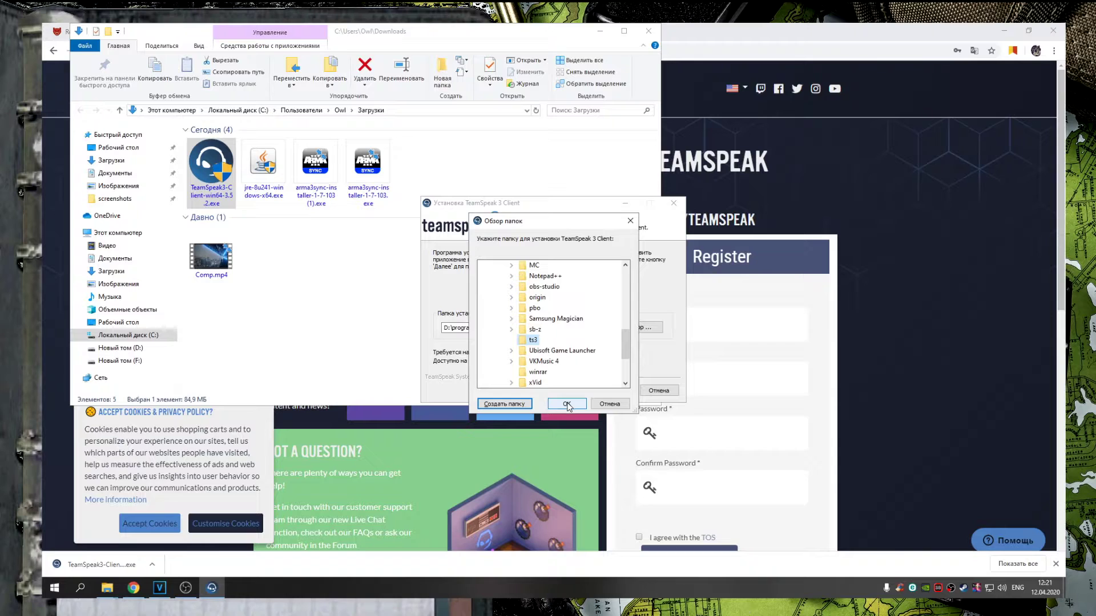
{"action": "left_click", "coordinate": [568, 405]}
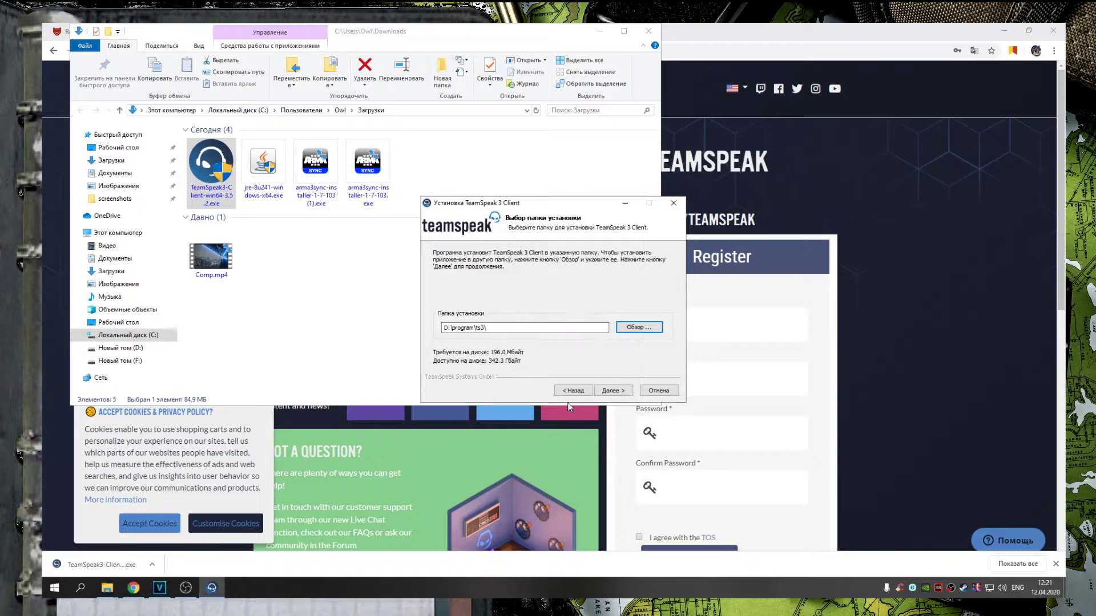
Keep configuration in user files, install without Overwolf, and finish setup
{"action": "left_click", "coordinate": [616, 393]}
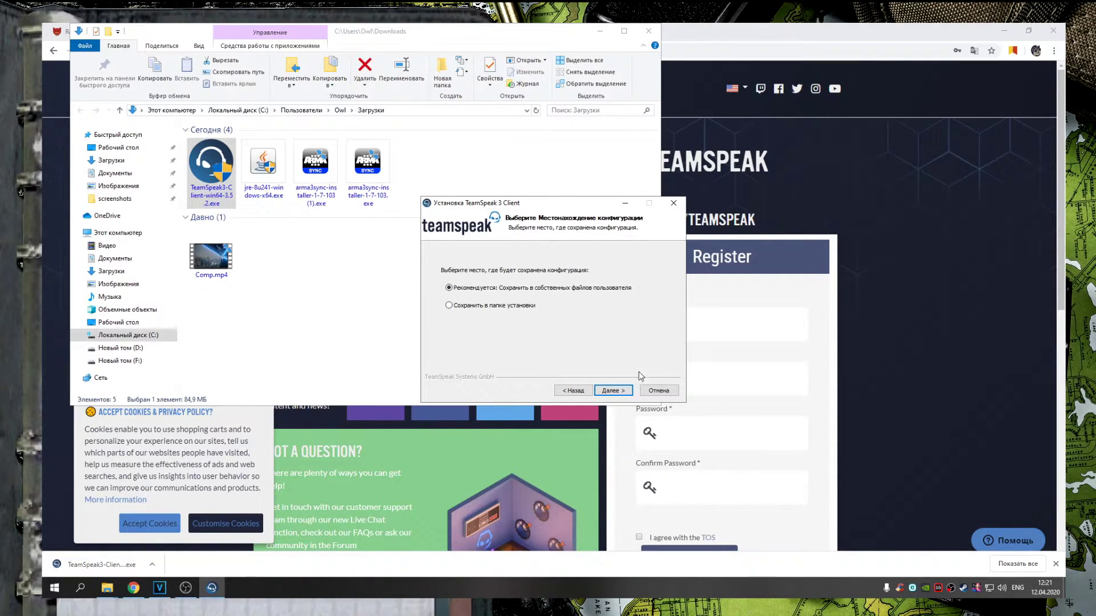
{"action": "left_click", "coordinate": [626, 394]}
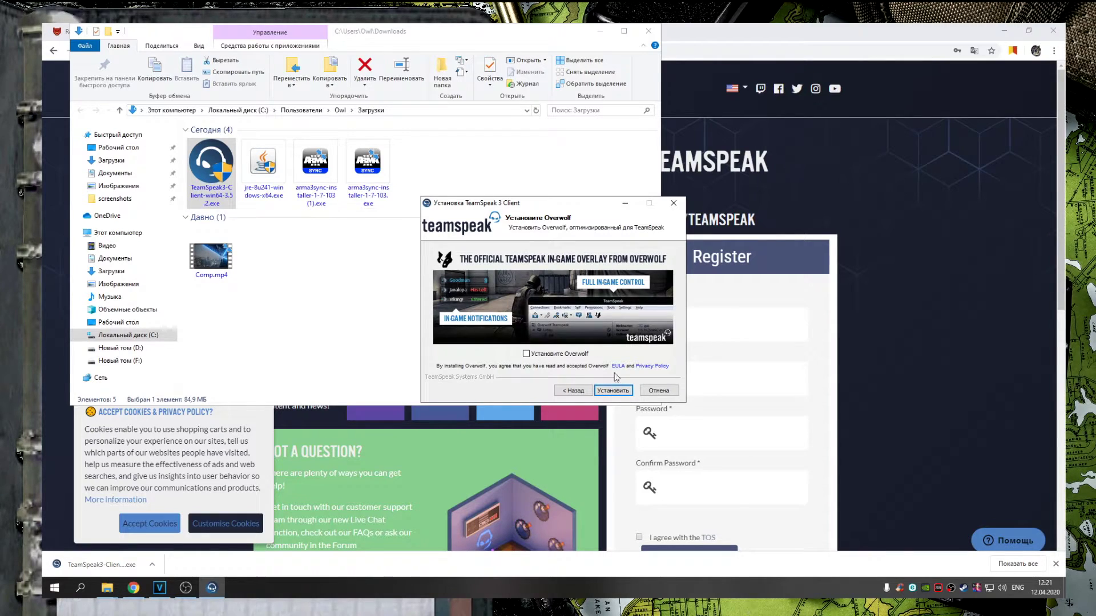
{"action": "left_click", "coordinate": [613, 390]}
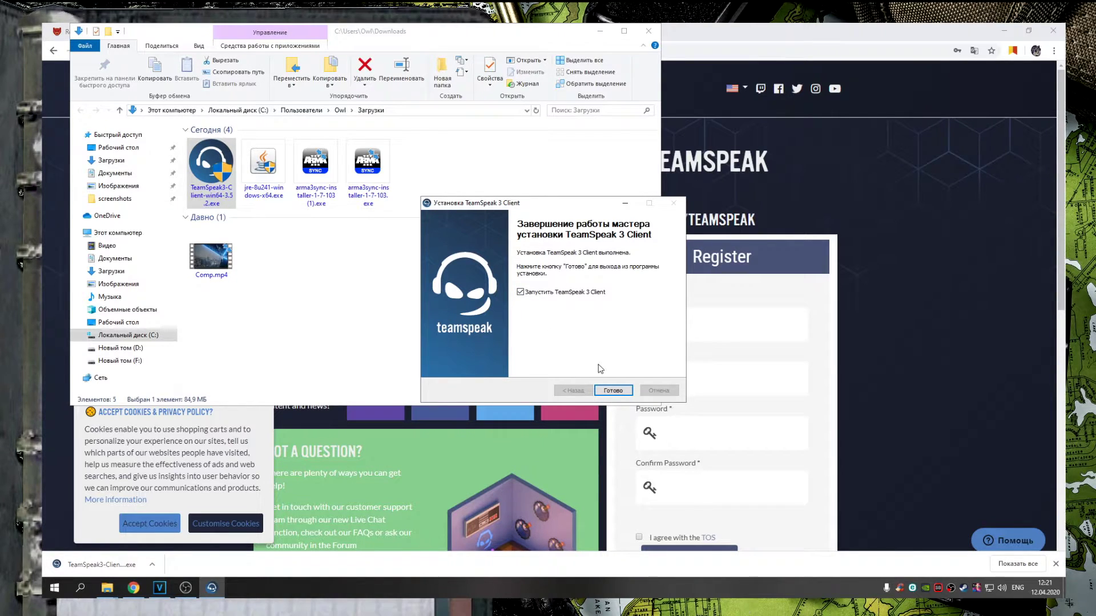
{"action": "left_click", "coordinate": [613, 390]}
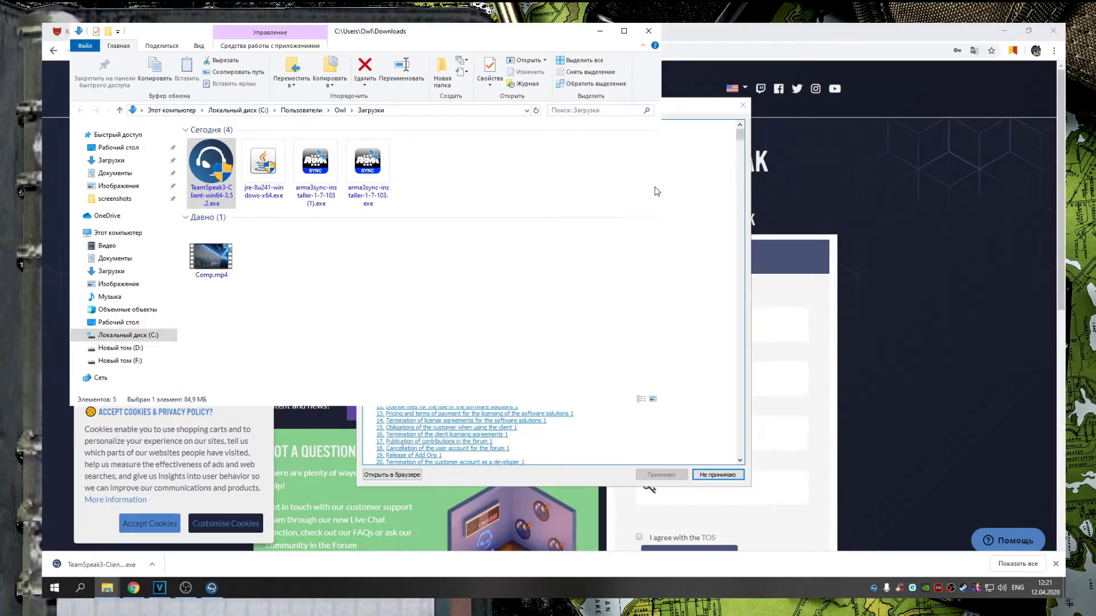
Accept the TeamSpeak license agreement and skip past the MyTeamSpeak introduction
{"action": "left_click", "coordinate": [674, 132]}
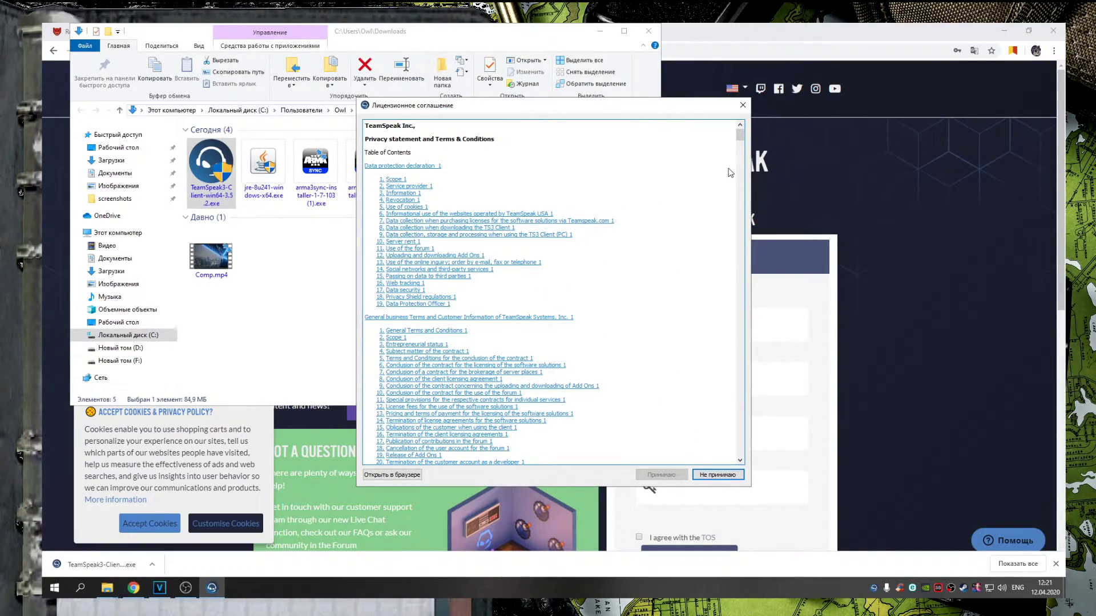
{"action": "left_click_drag", "start_coordinate": [741, 135], "coordinate": [741, 457]}
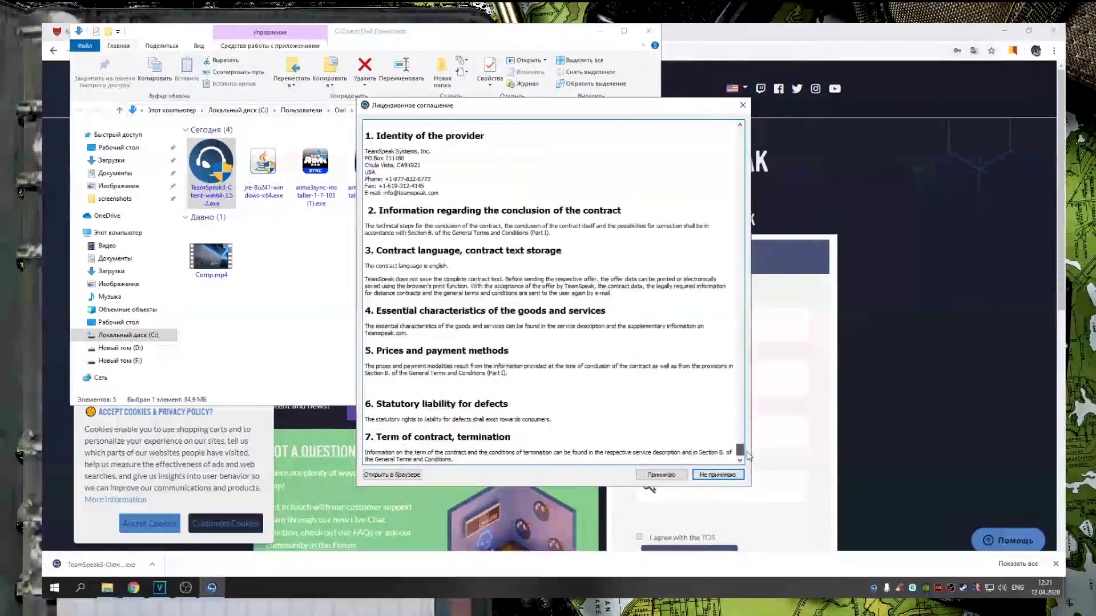
{"action": "left_click", "coordinate": [662, 475]}
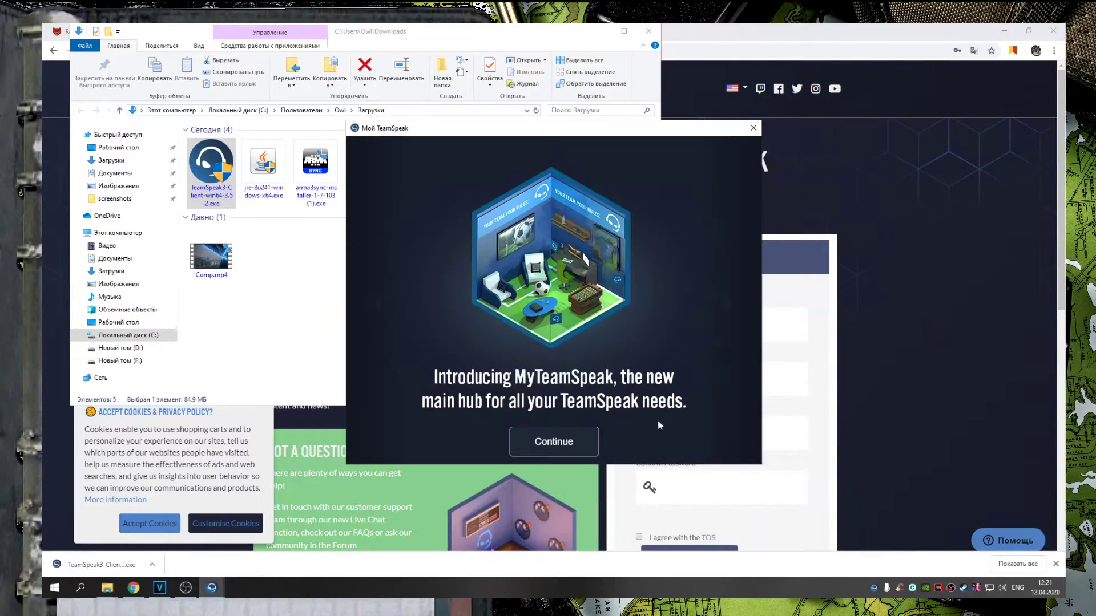
{"action": "left_click", "coordinate": [569, 444]}
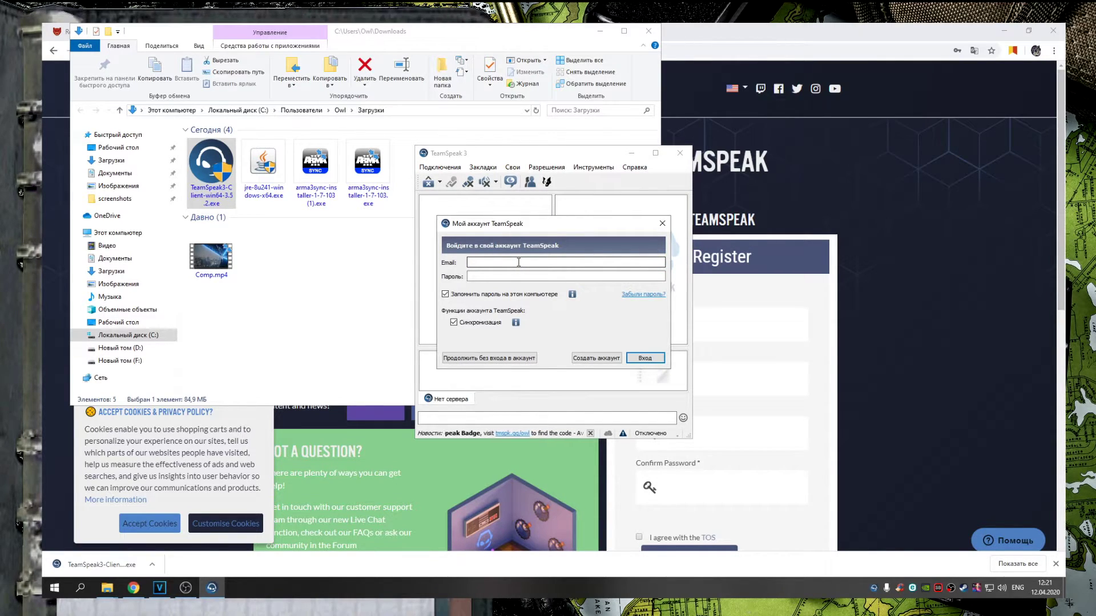
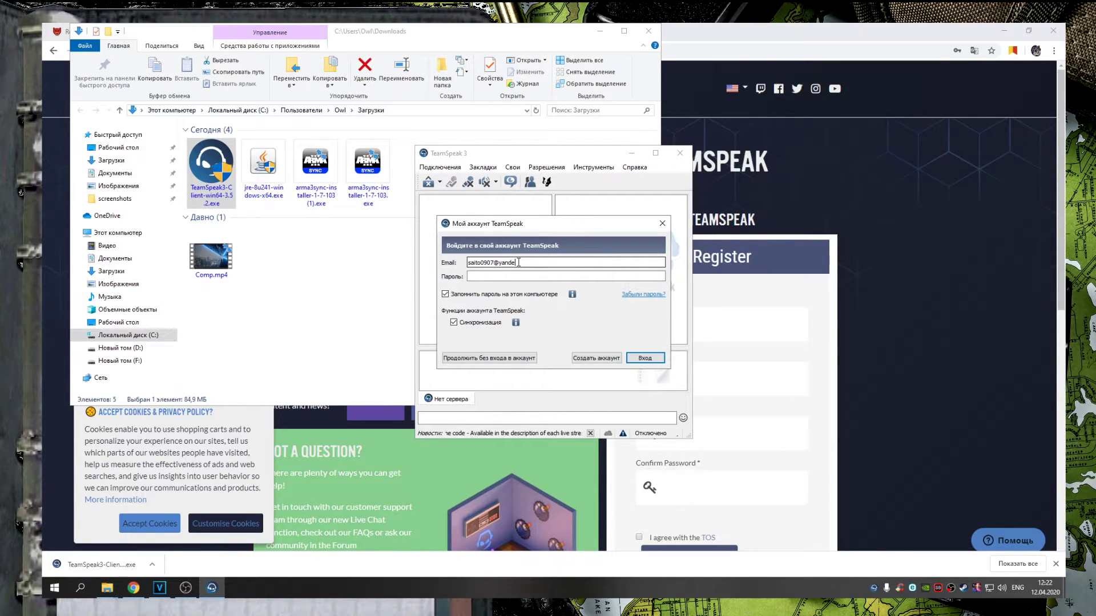
Sign in with the account's e-mail address and password
{"action": "key", "text": "Tab"}
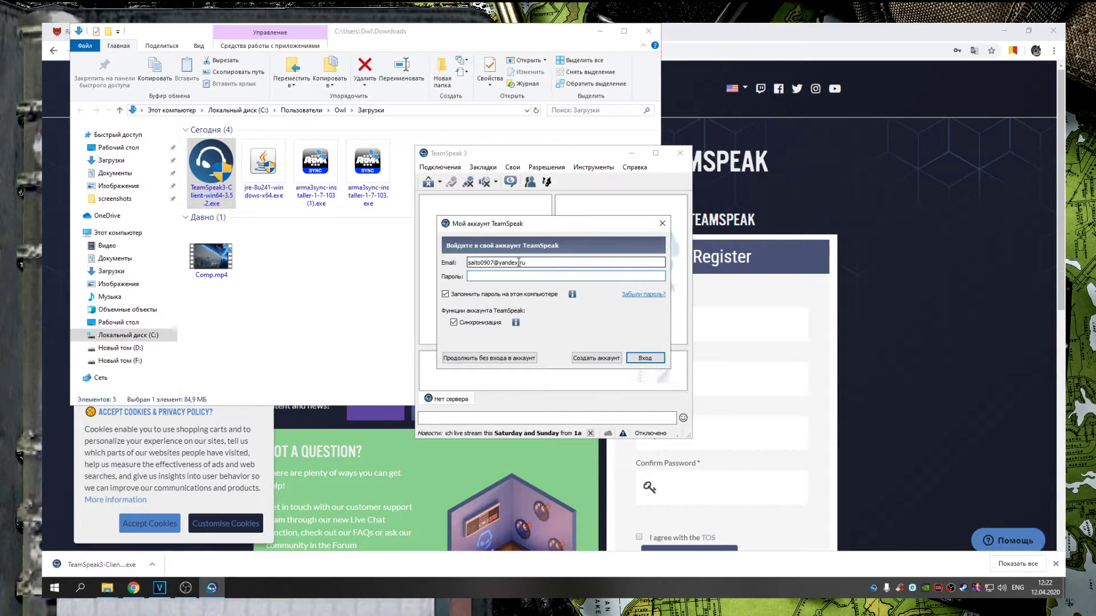
{"action": "type", "text": "*********"}
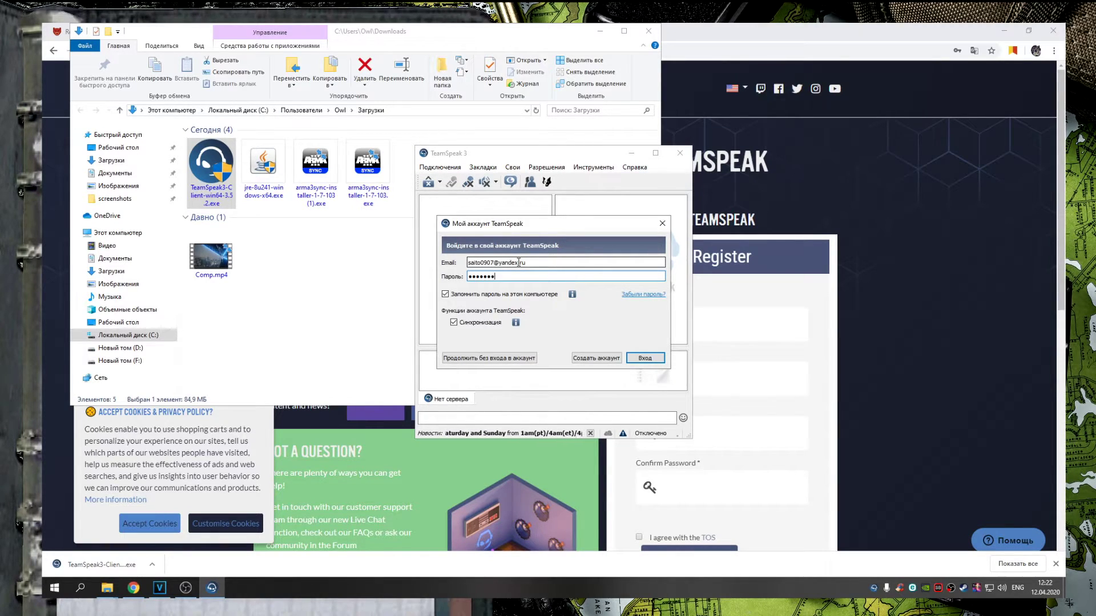
{"action": "type", "text": "***"}
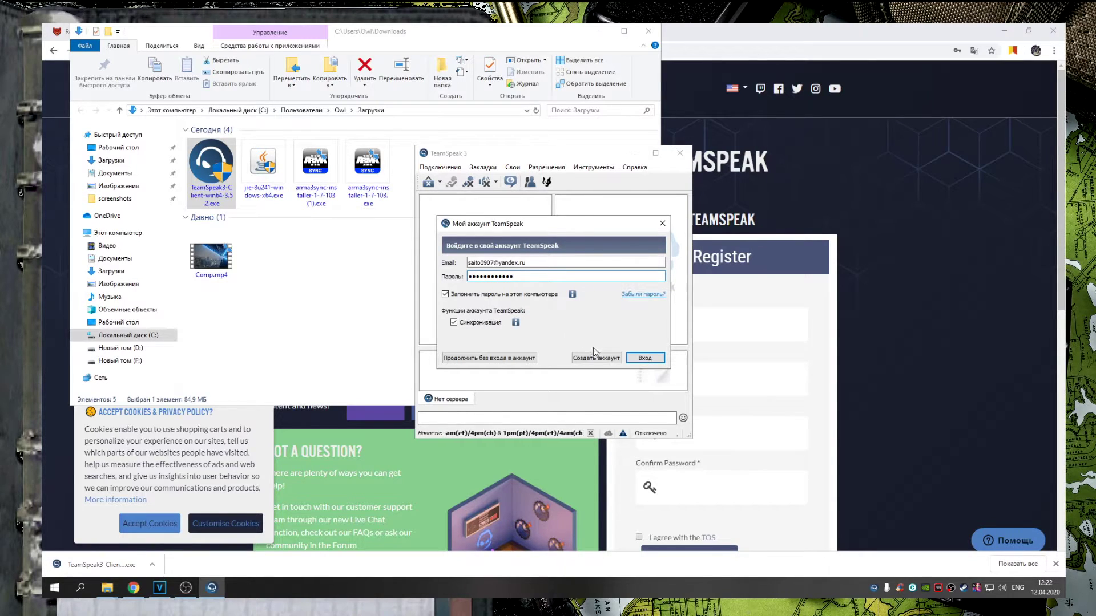
{"action": "left_click", "coordinate": [644, 358]}
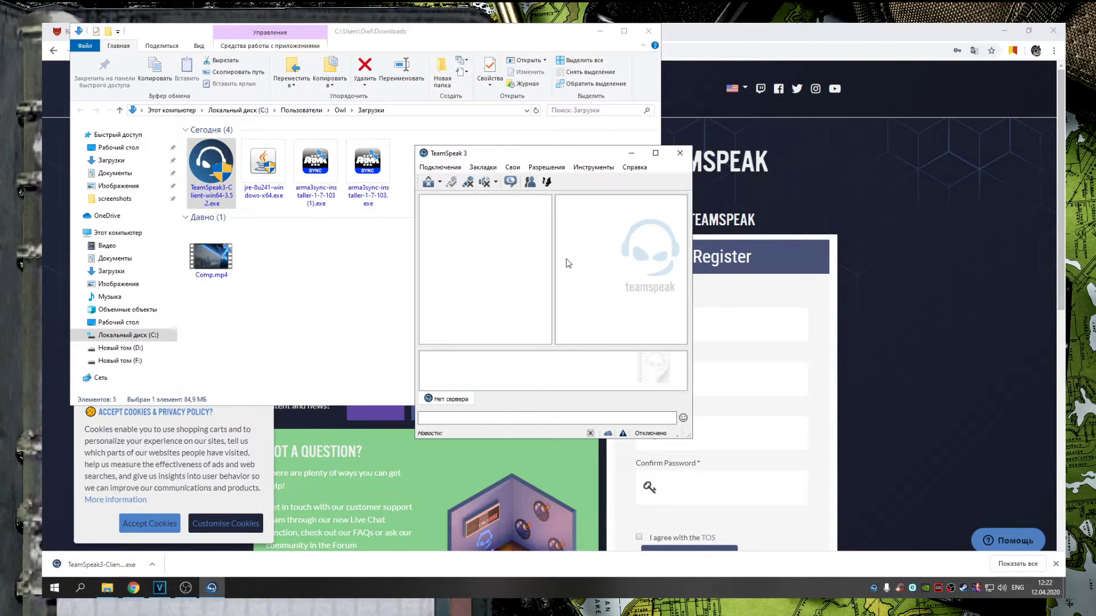
Choose 'Sounds deactivated' as the notification sound pack in Options, confirm, and reopen Options
{"action": "left_click", "coordinate": [594, 168]}
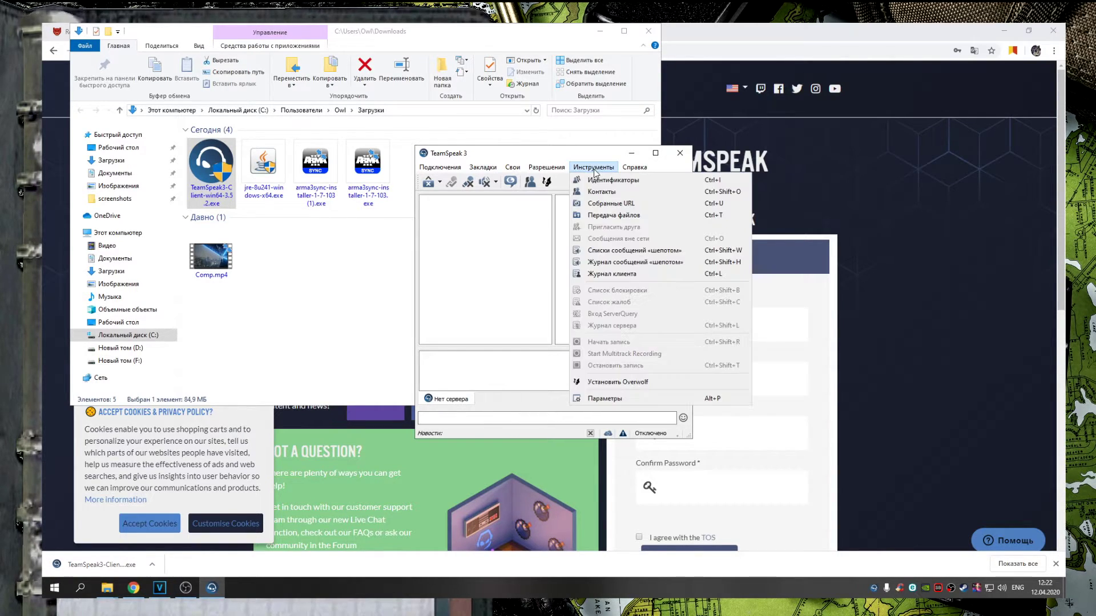
{"action": "left_click", "coordinate": [605, 398]}
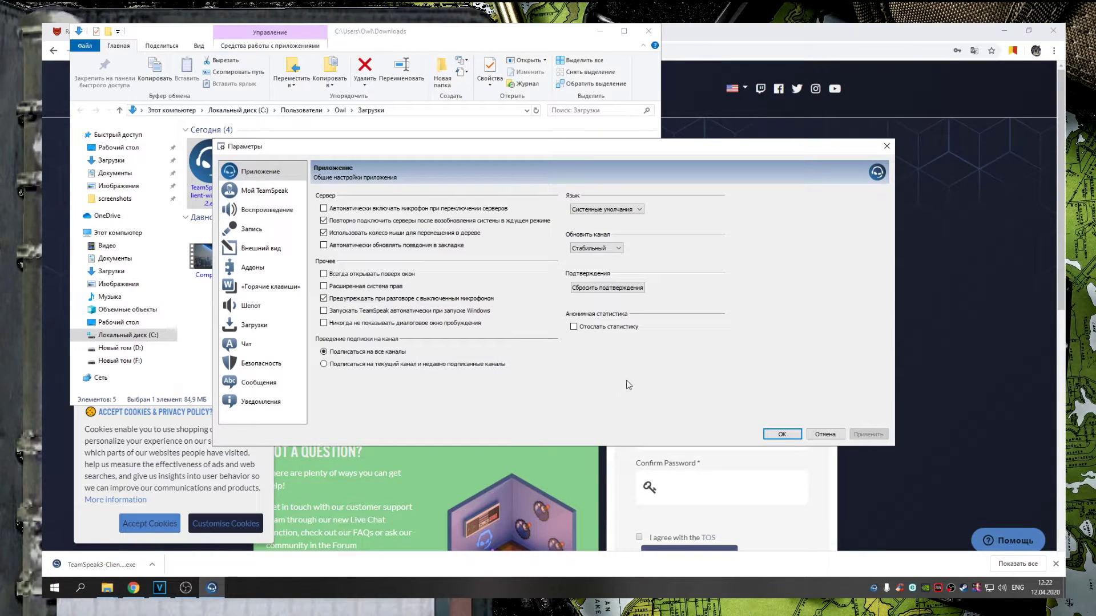
{"action": "left_click", "coordinate": [264, 407]}
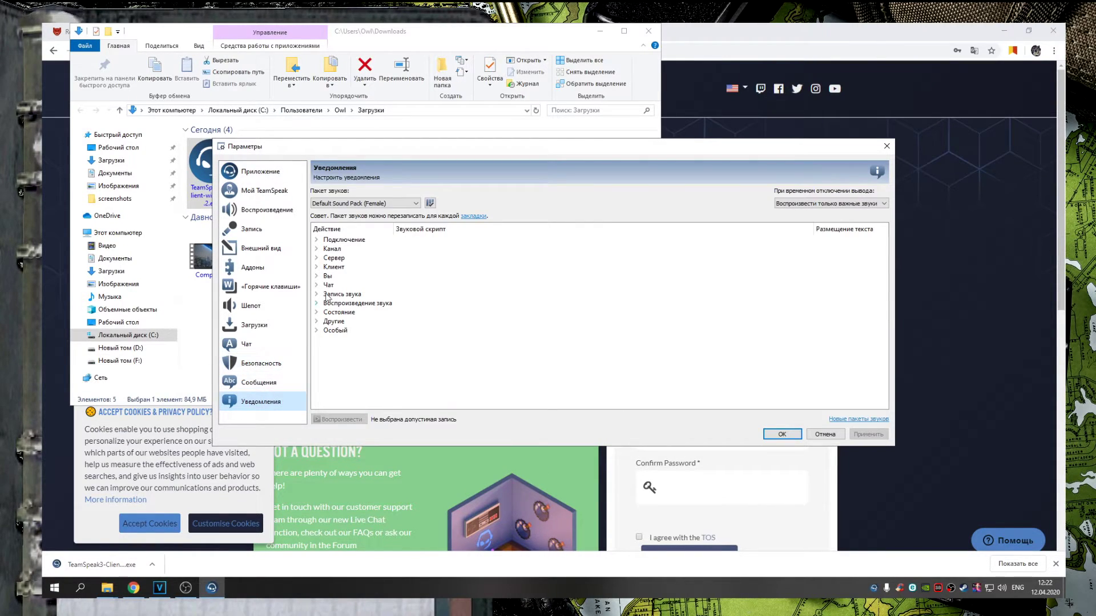
{"action": "left_click", "coordinate": [342, 204]}
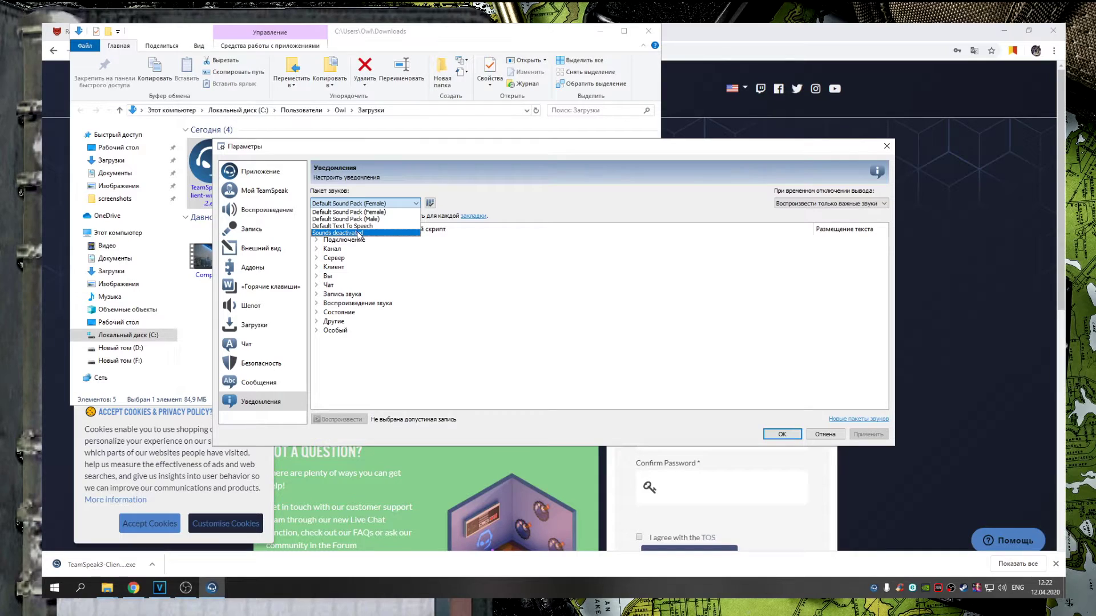
{"action": "left_click", "coordinate": [359, 233]}
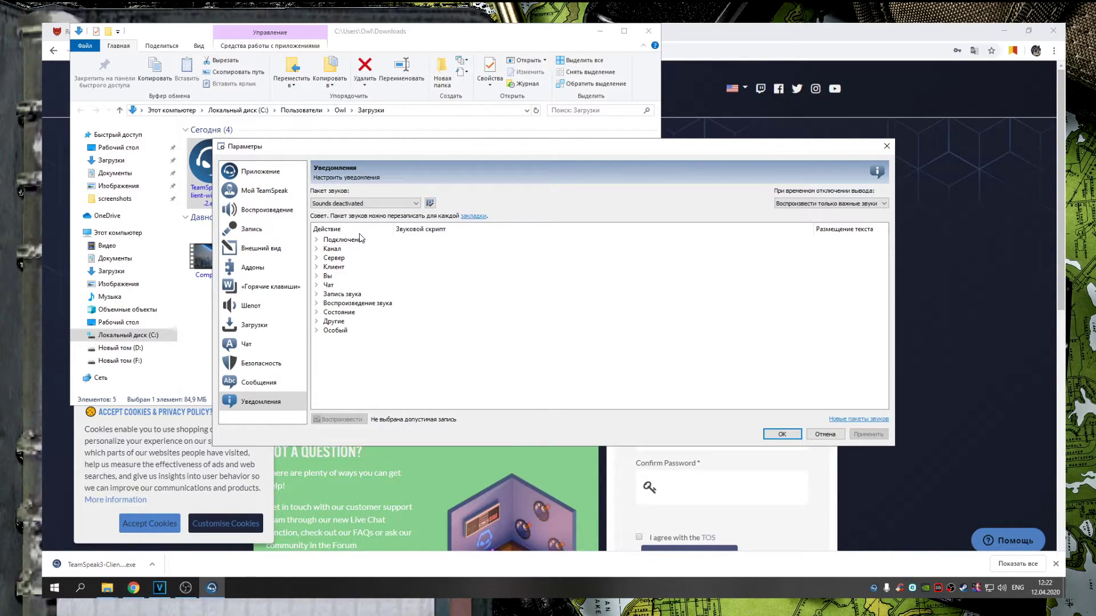
{"action": "left_click", "coordinate": [342, 203]}
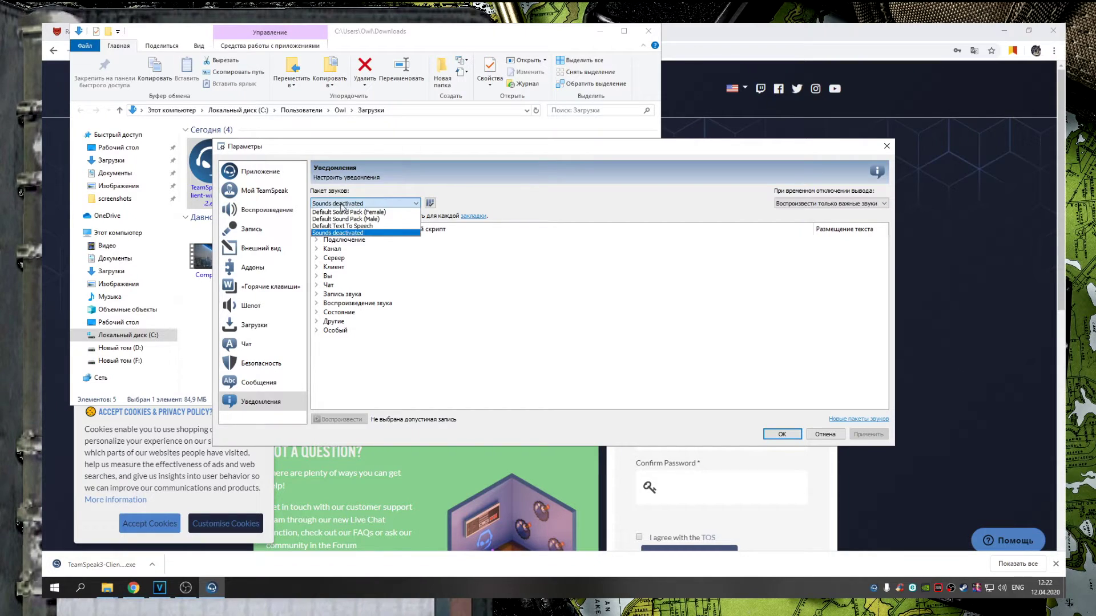
{"action": "left_click", "coordinate": [336, 233]}
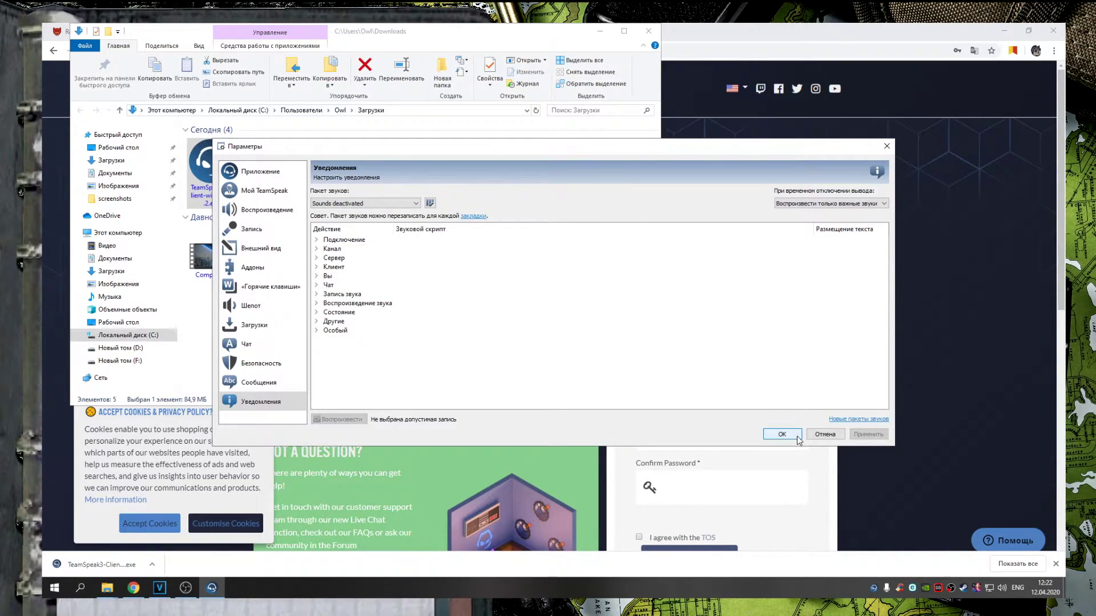
{"action": "left_click", "coordinate": [782, 434]}
{"action": "left_click", "coordinate": [594, 167]}
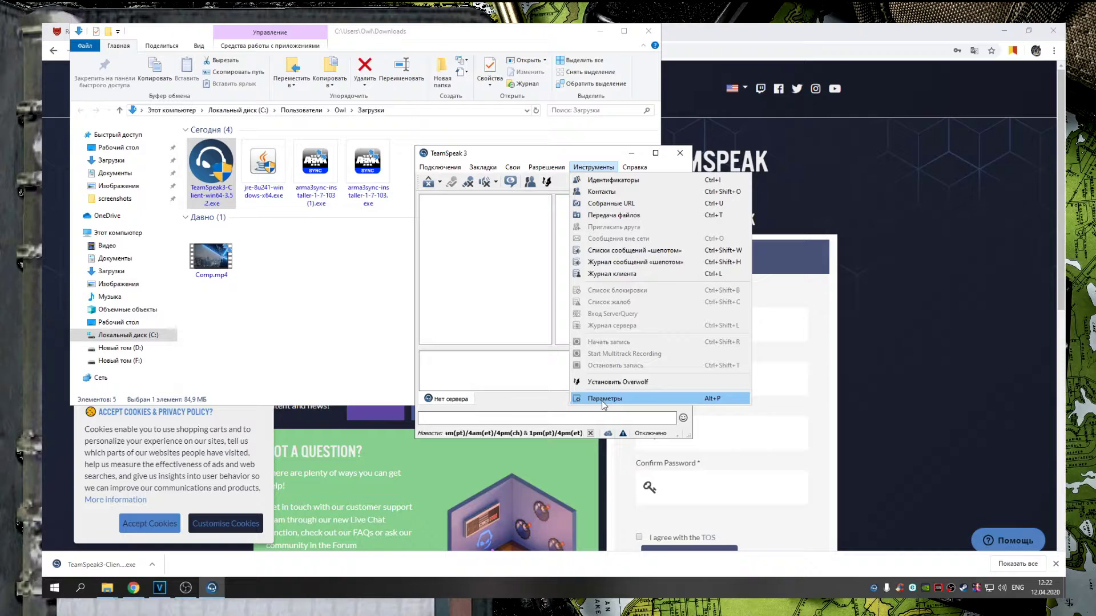
{"action": "left_click", "coordinate": [602, 399]}
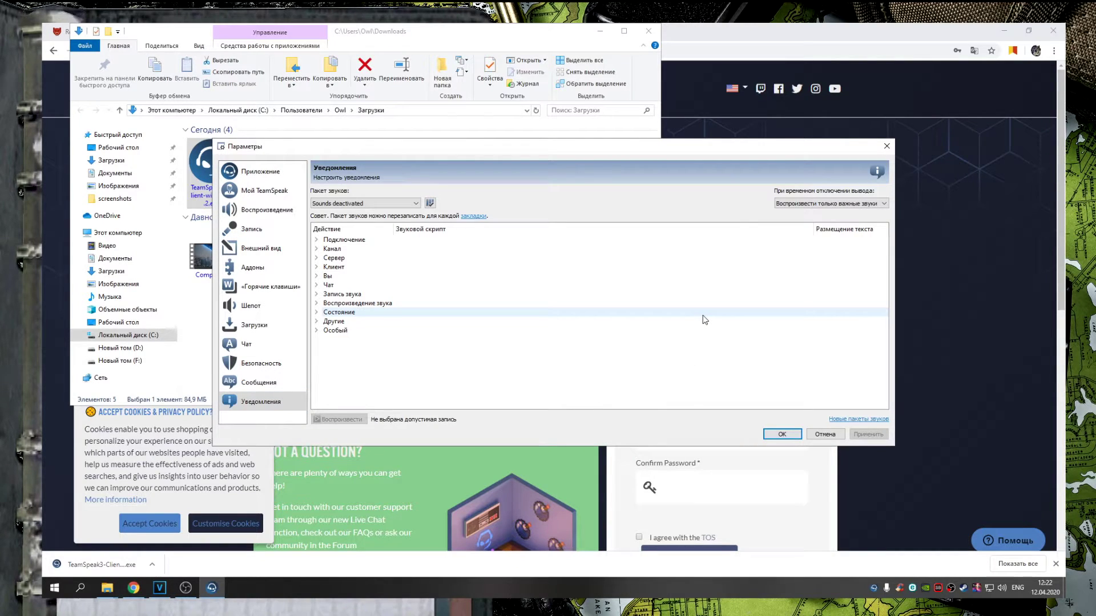
Set the playback device to Динамики (Sound Blaster Z) and save
{"action": "left_click", "coordinate": [261, 171]}
{"action": "left_click", "coordinate": [270, 192]}
{"action": "left_click", "coordinate": [273, 210]}
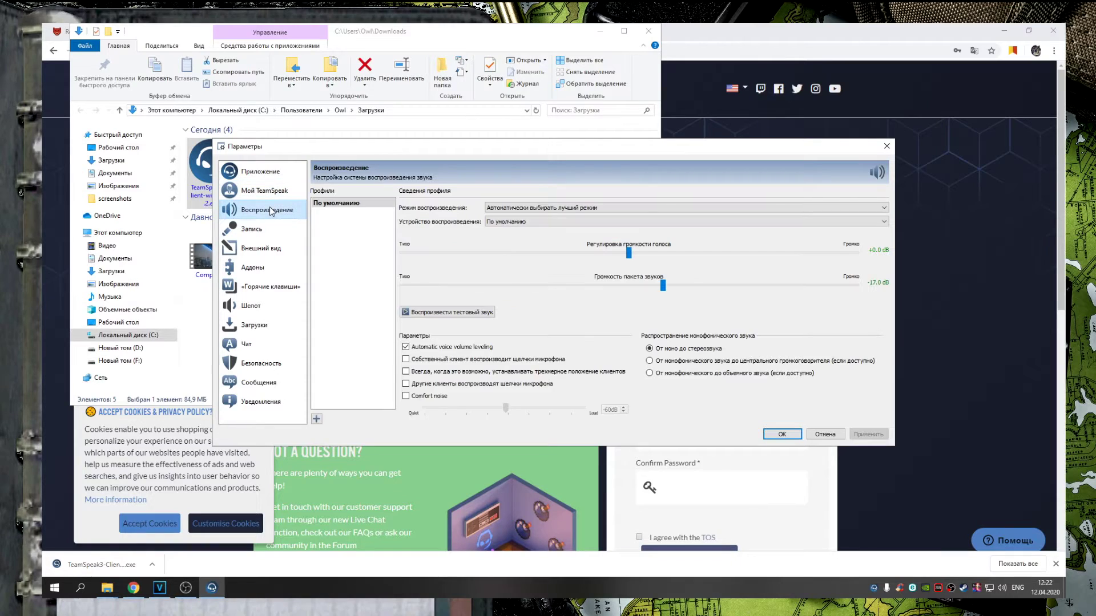
{"action": "left_click", "coordinate": [515, 222]}
{"action": "left_click", "coordinate": [521, 240]}
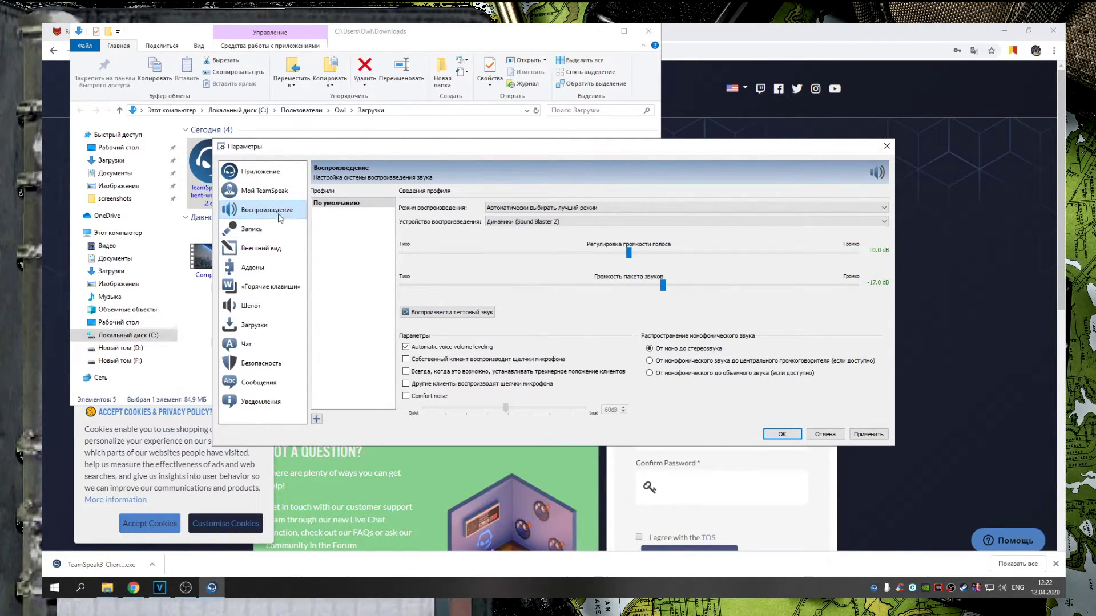
{"action": "left_click", "coordinate": [267, 231]}
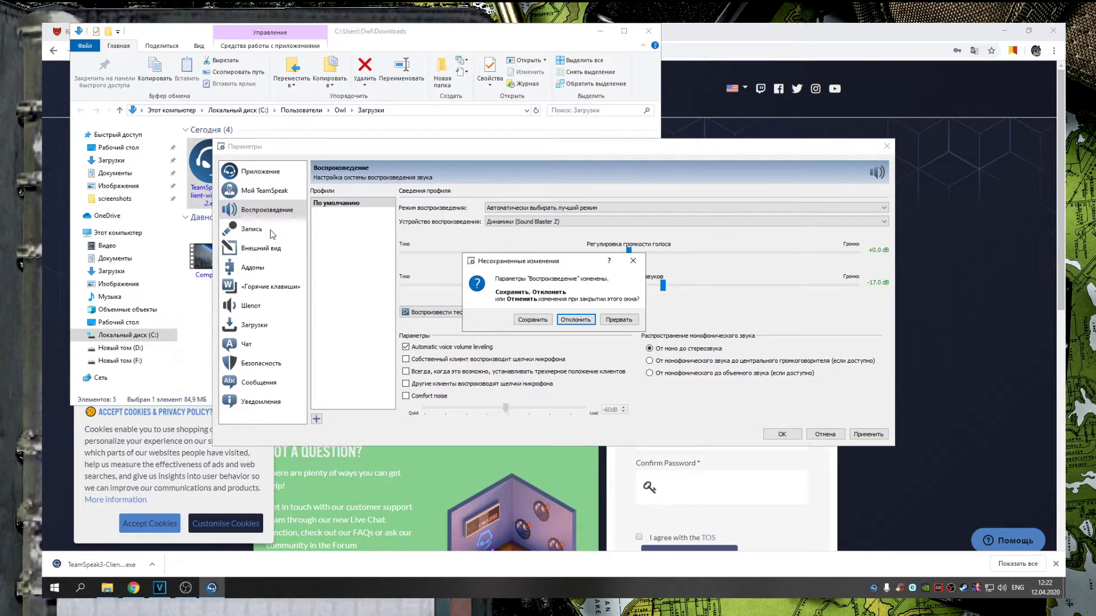
{"action": "left_click", "coordinate": [536, 320]}
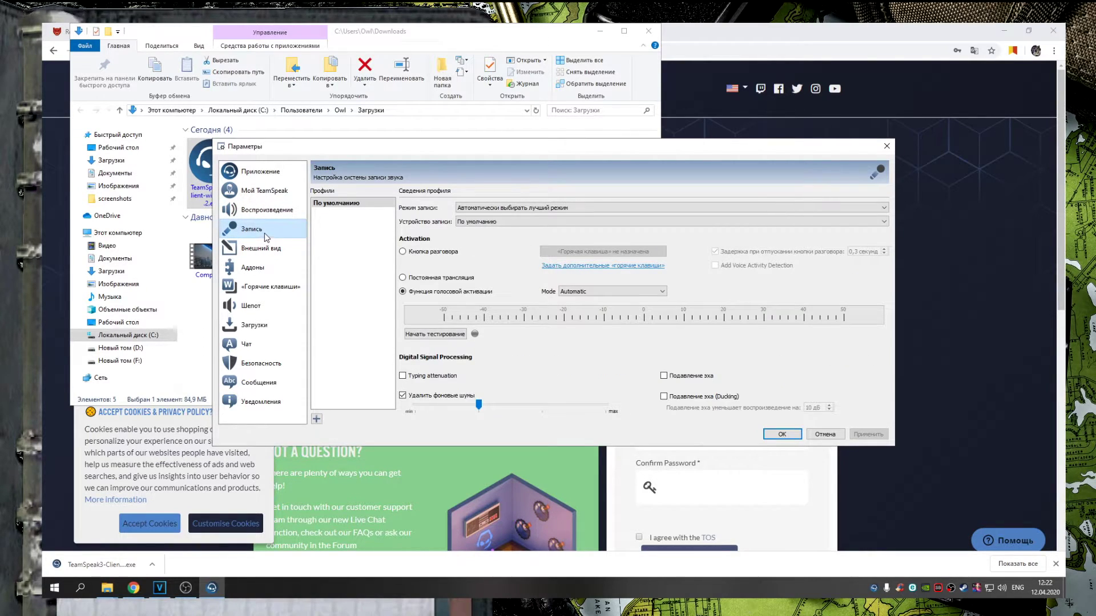
Set recording to Microphone (Sound Blaster Z) with continuous transmission, and close settings
{"action": "left_click", "coordinate": [473, 223]}
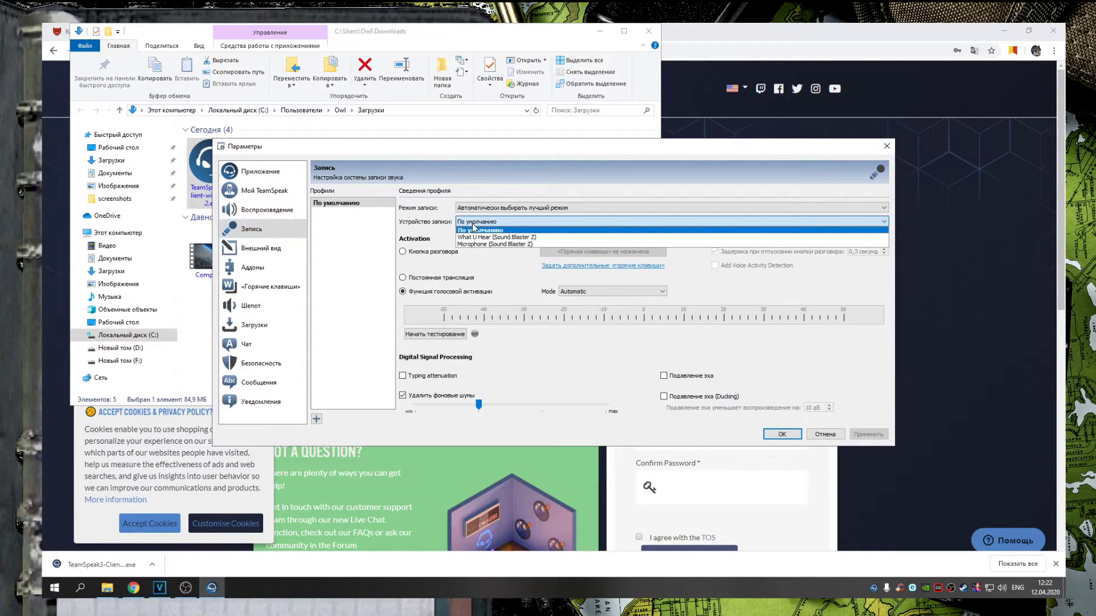
{"action": "left_click", "coordinate": [495, 245]}
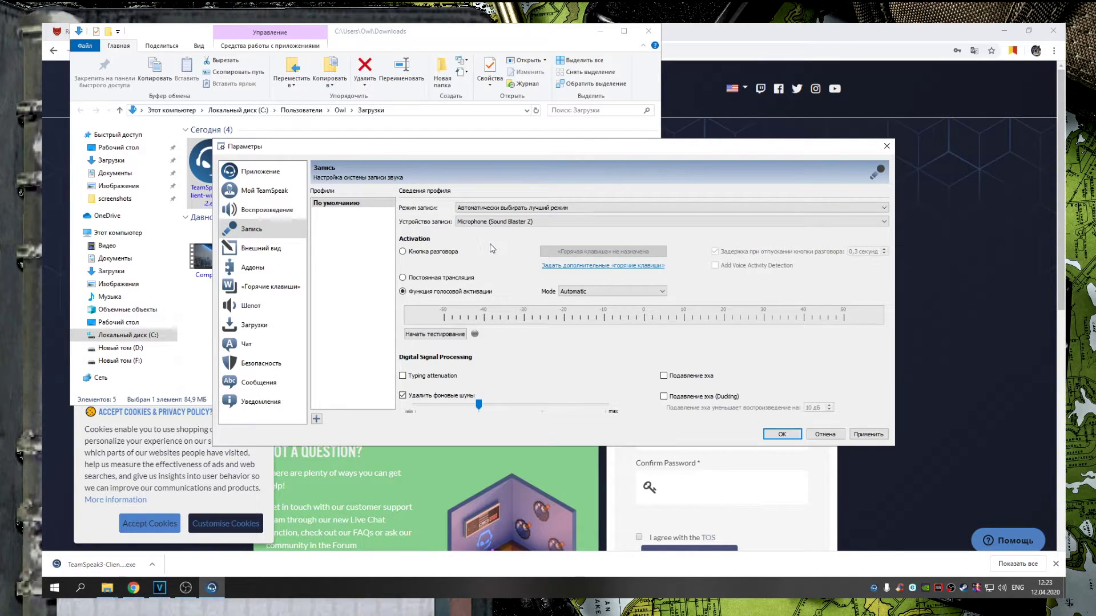
{"action": "left_click", "coordinate": [861, 435]}
{"action": "left_click", "coordinate": [441, 253]}
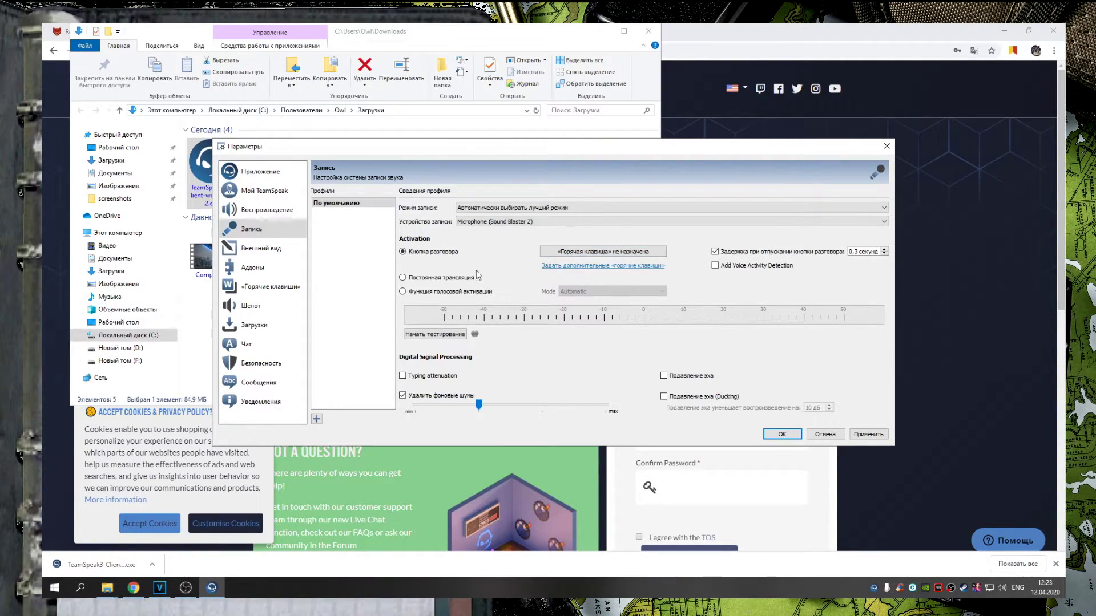
{"action": "left_click", "coordinate": [452, 279]}
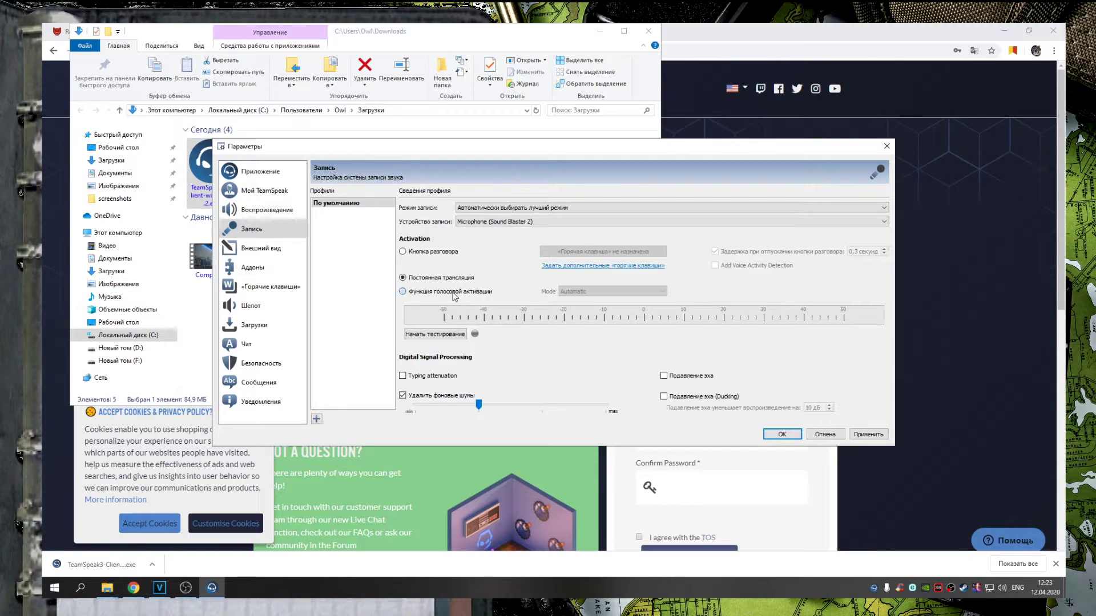
{"action": "left_click", "coordinate": [788, 434]}
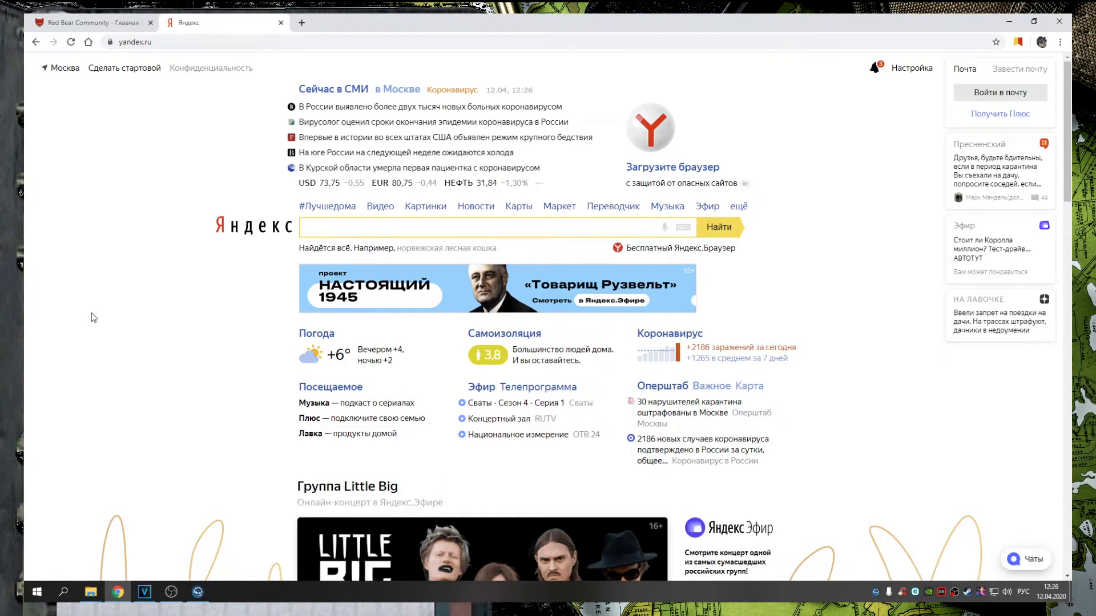
Search 'плагин адроу хед тимс', open radio.task-force.ru and download the 0.9.12 radio zip, retrying once
{"action": "left_click", "coordinate": [345, 226]}
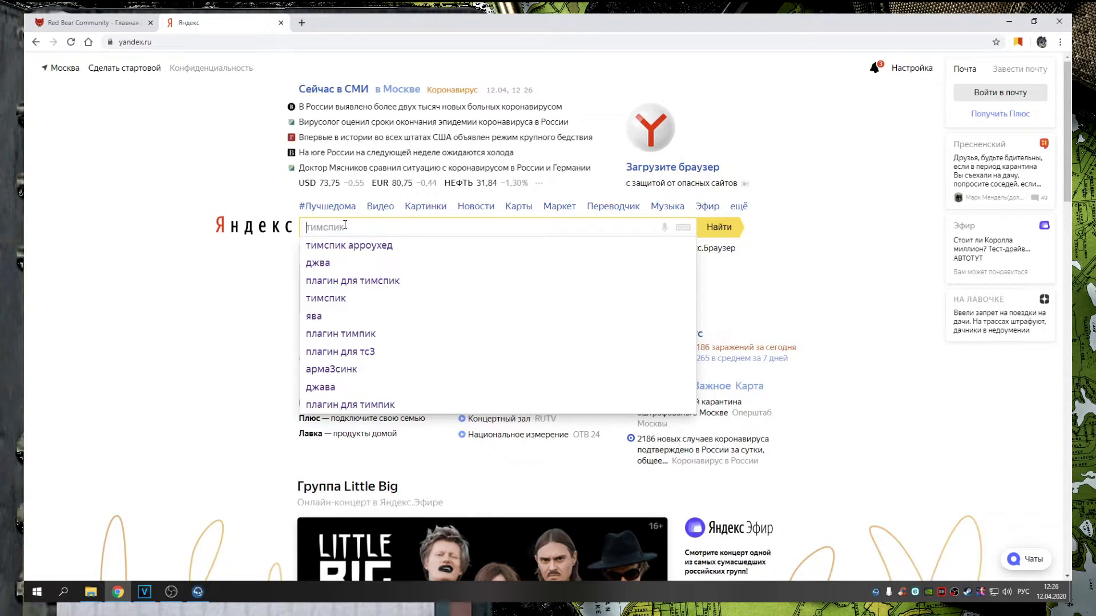
{"action": "type", "text": "пла"}
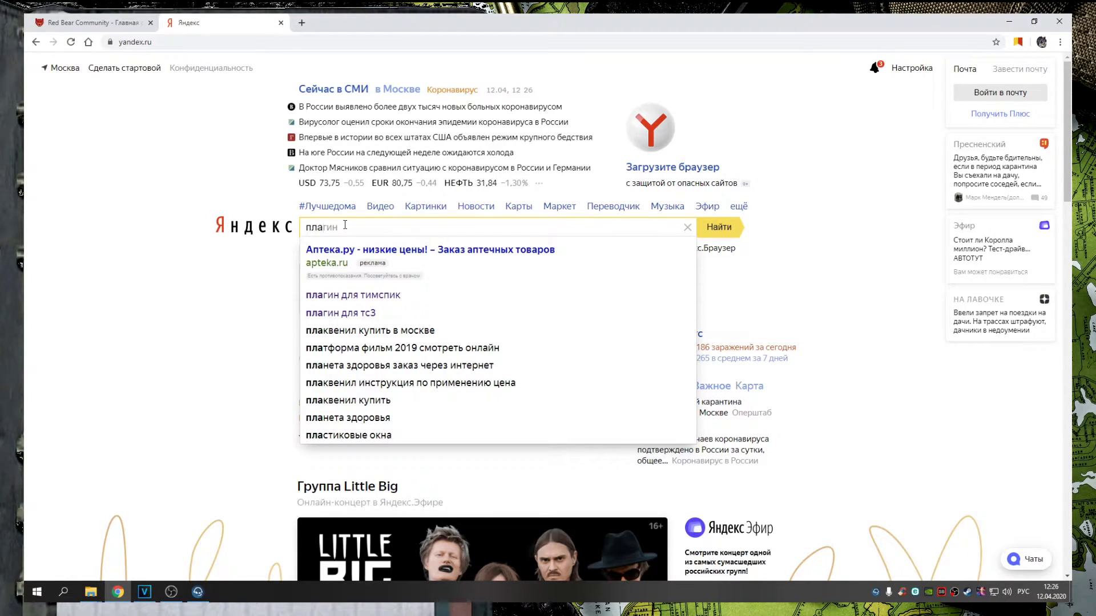
{"action": "type", "text": "гин адроу хед тимспик"}
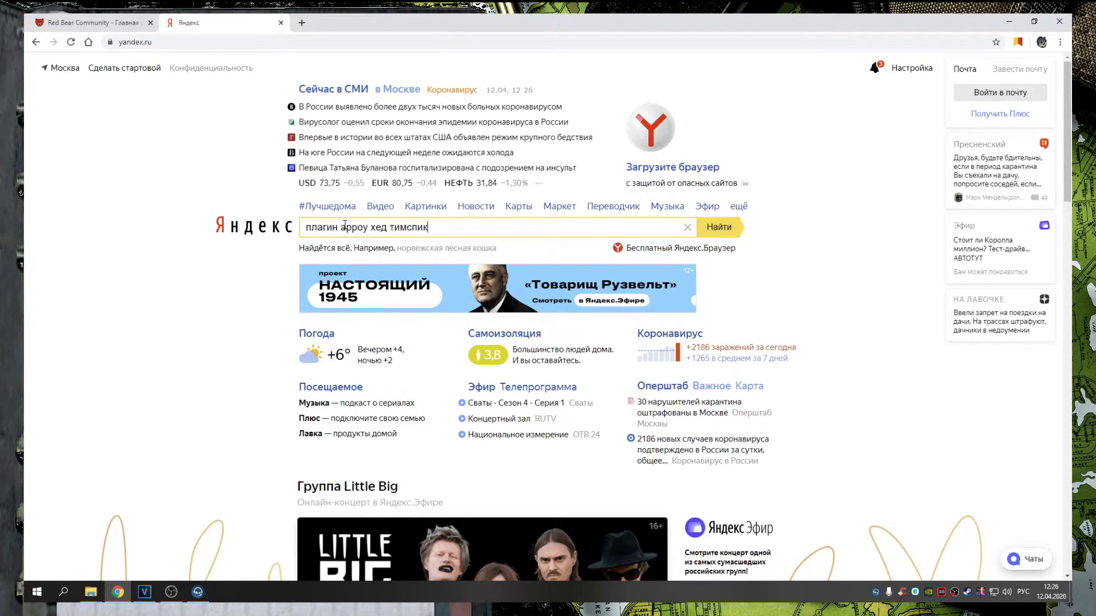
{"action": "key", "text": "Return"}
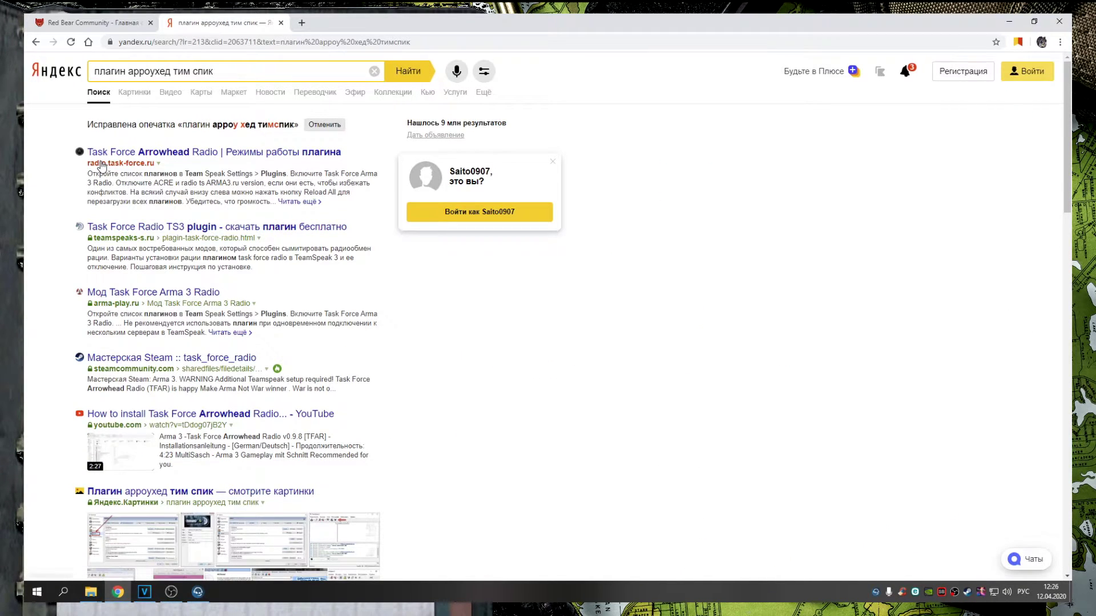
{"action": "left_click", "coordinate": [126, 165]}
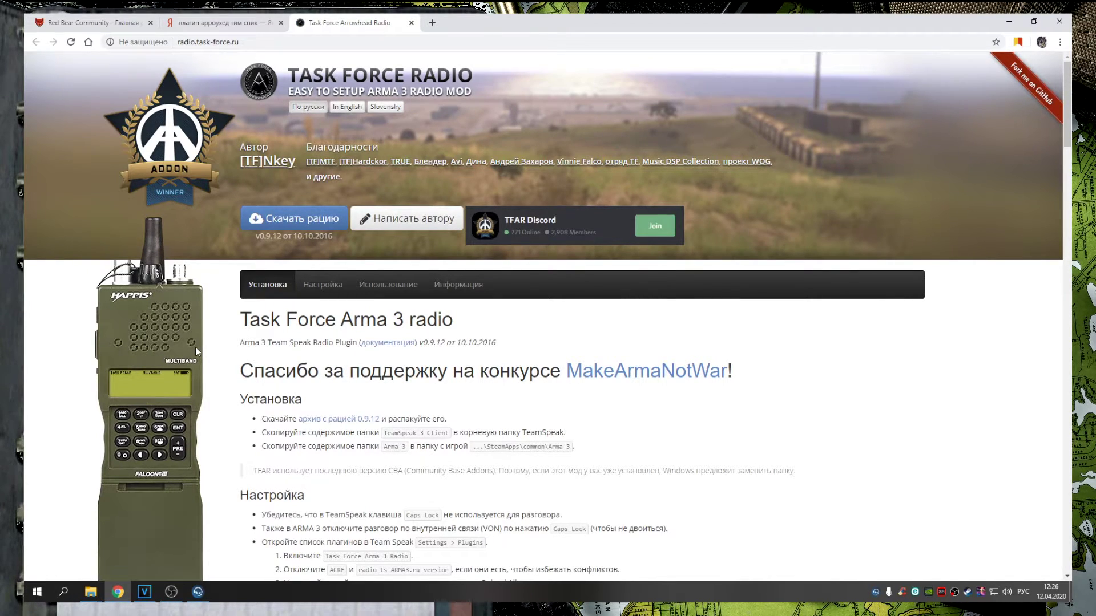
{"action": "left_click", "coordinate": [299, 227]}
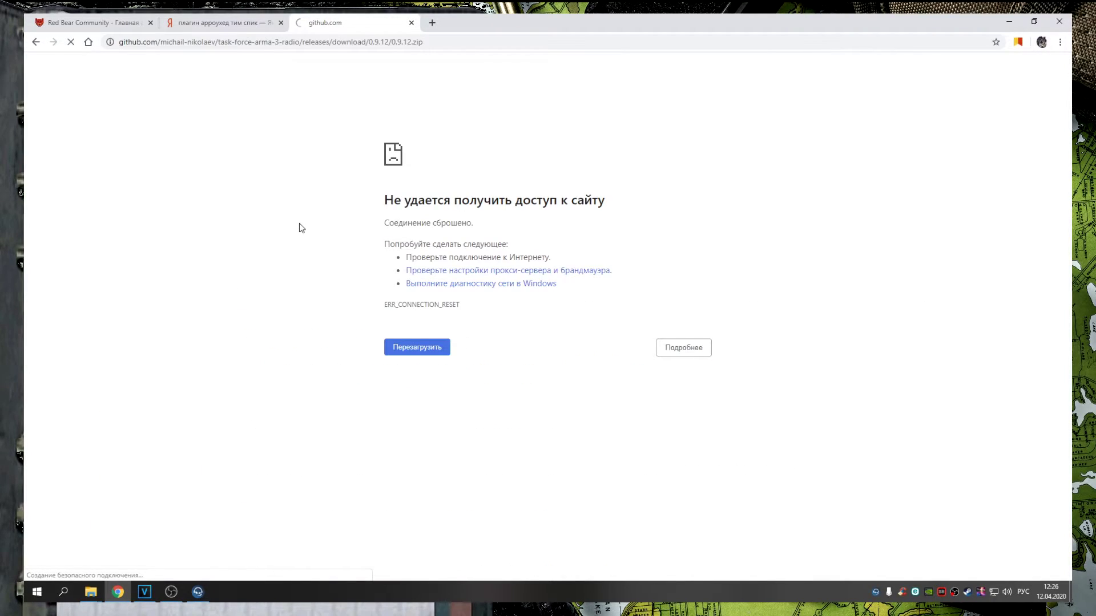
{"action": "left_click", "coordinate": [417, 347]}
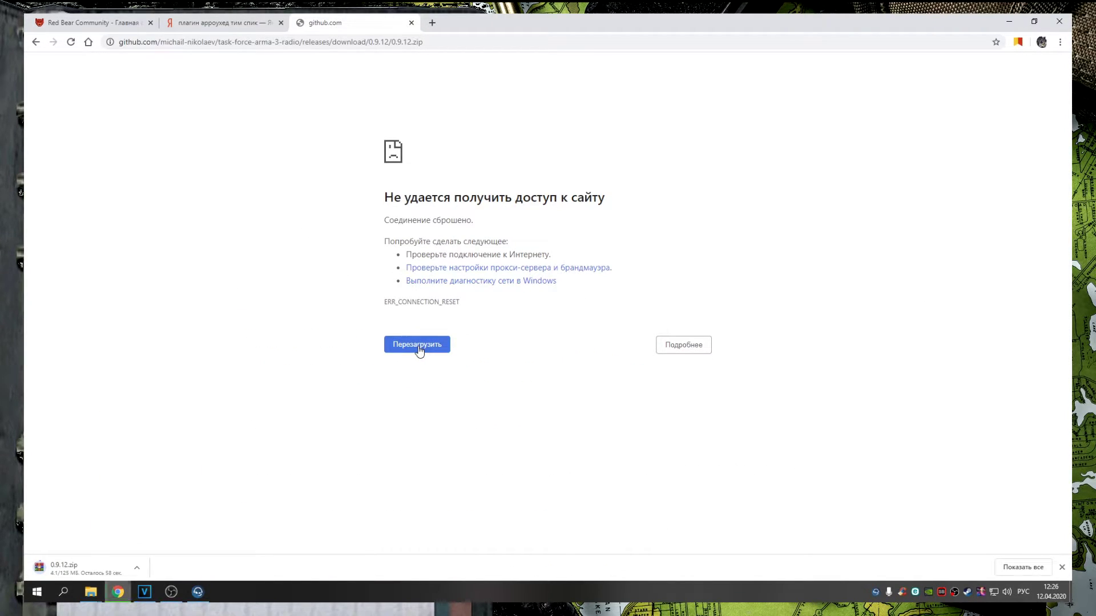
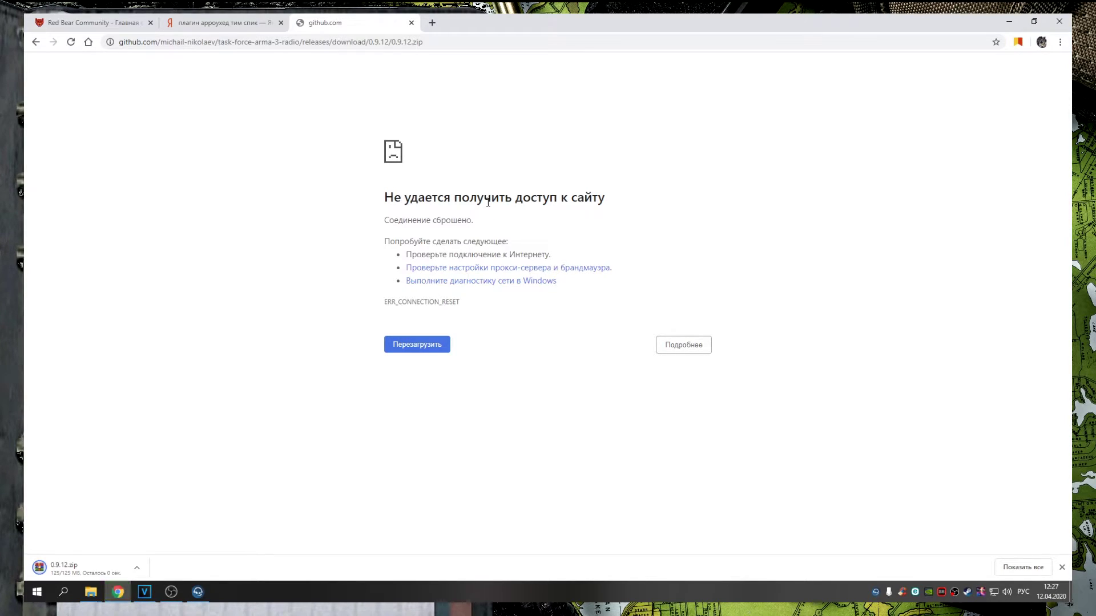
Locate the downloaded 0.9.12.zip in the Downloads folder
{"action": "left_click", "coordinate": [137, 568]}
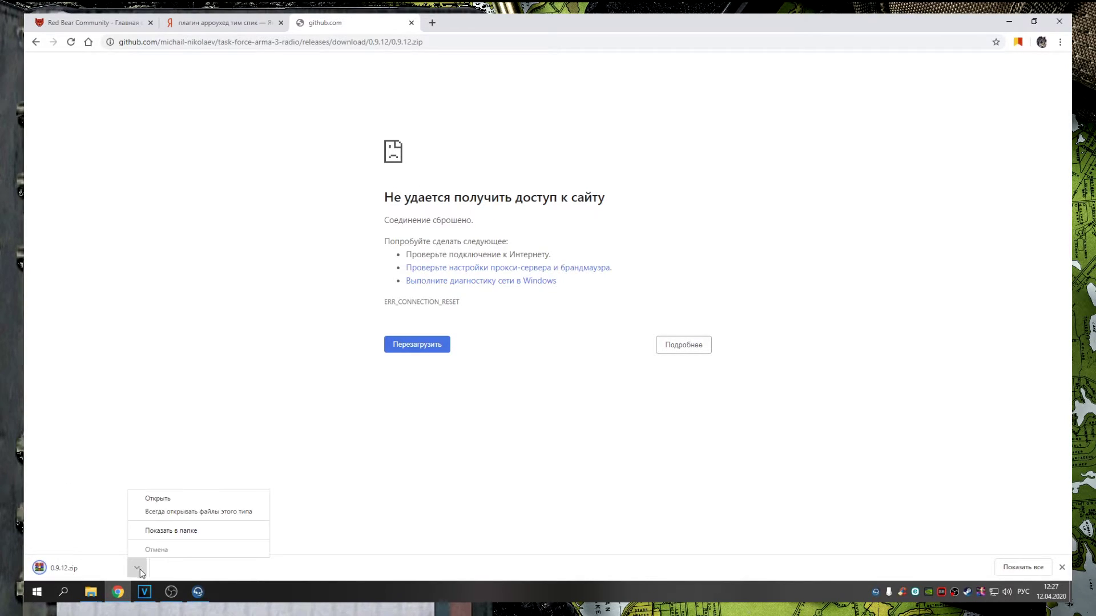
{"action": "left_click", "coordinate": [164, 532]}
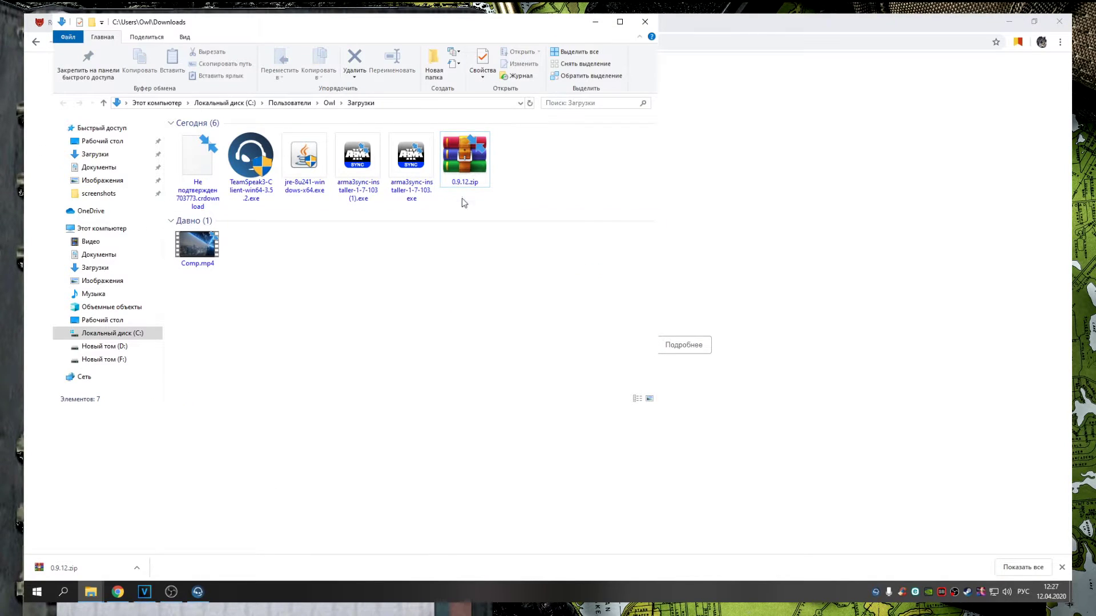
{"action": "right_click", "coordinate": [467, 174]}
{"action": "left_click", "coordinate": [487, 173]}
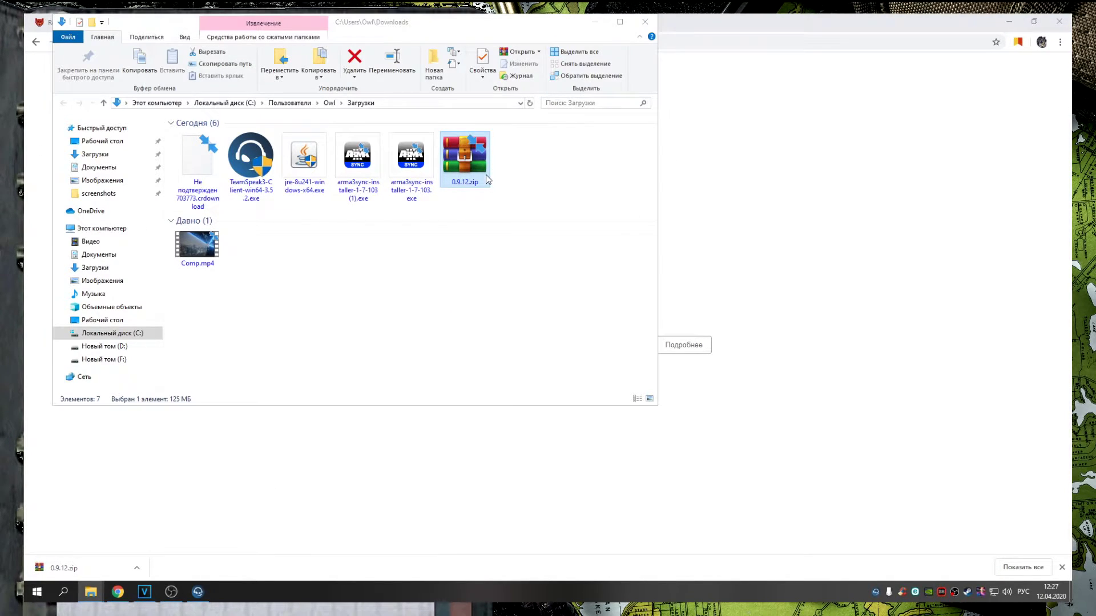
{"action": "left_click", "coordinate": [487, 179]}
{"action": "right_click", "coordinate": [477, 151]}
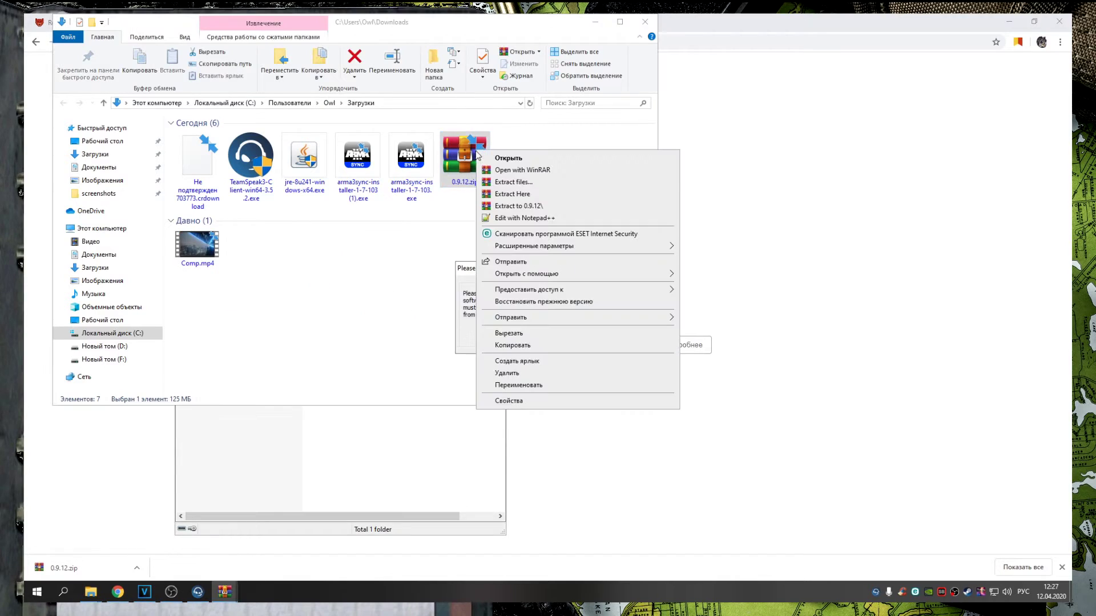
{"action": "left_click", "coordinate": [536, 196]}
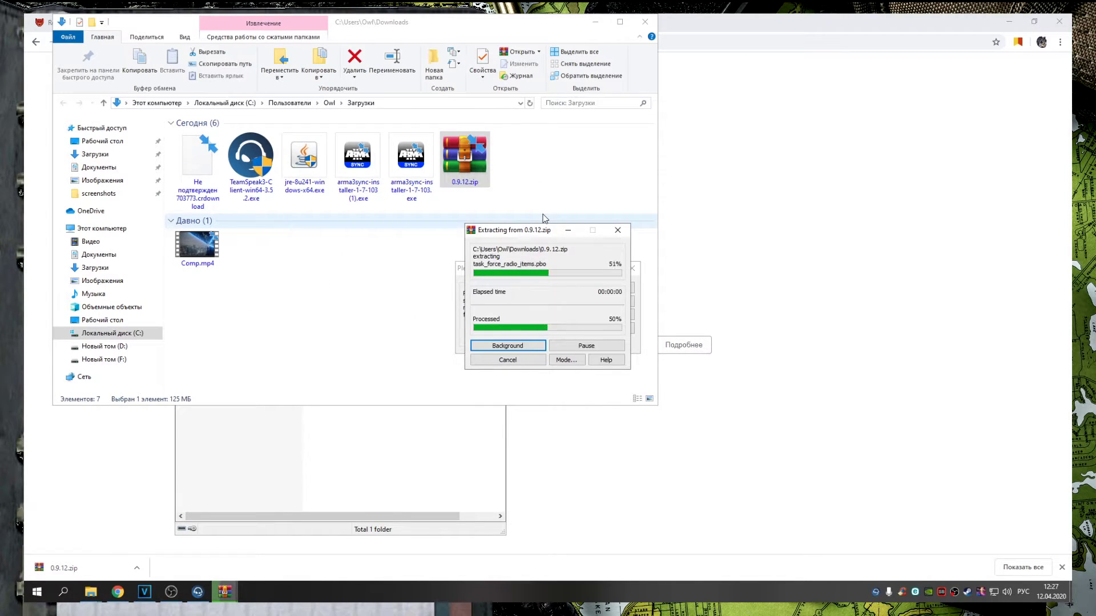
{"action": "double_click", "coordinate": [257, 257]}
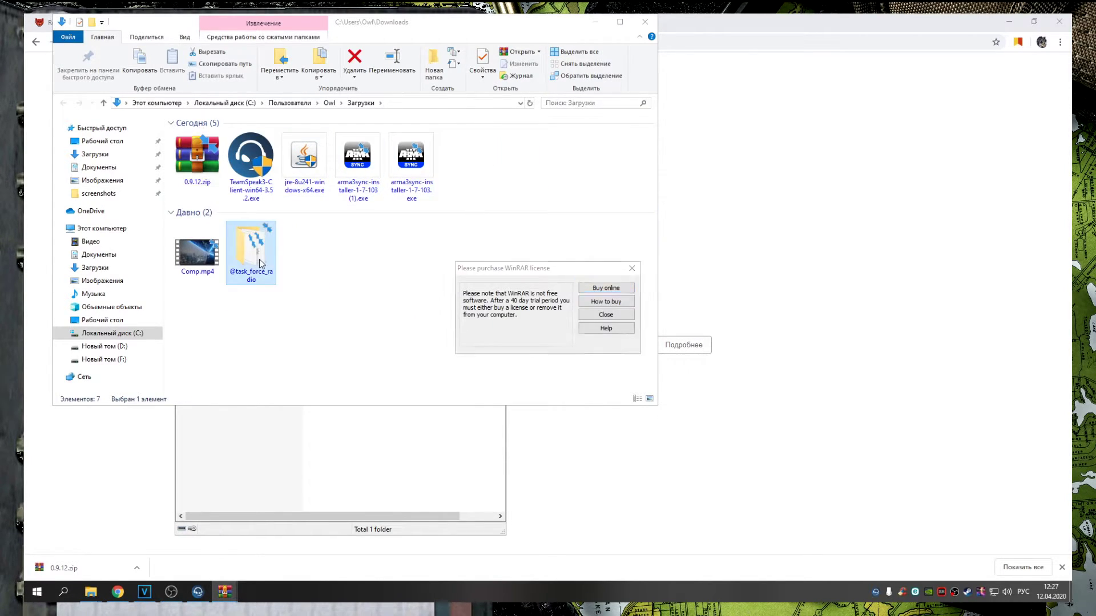
{"action": "double_click", "coordinate": [202, 160]}
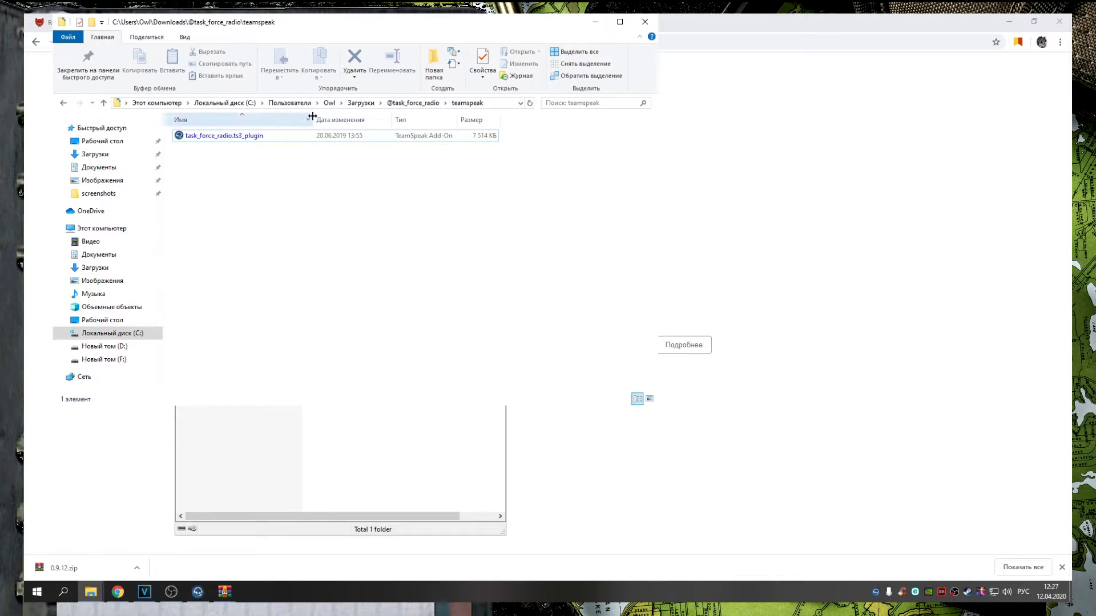
Copy the task_force_radio.ts3_plugin file from the teamspeak folder
{"action": "left_click", "coordinate": [413, 102]}
{"action": "double_click", "coordinate": [194, 161]}
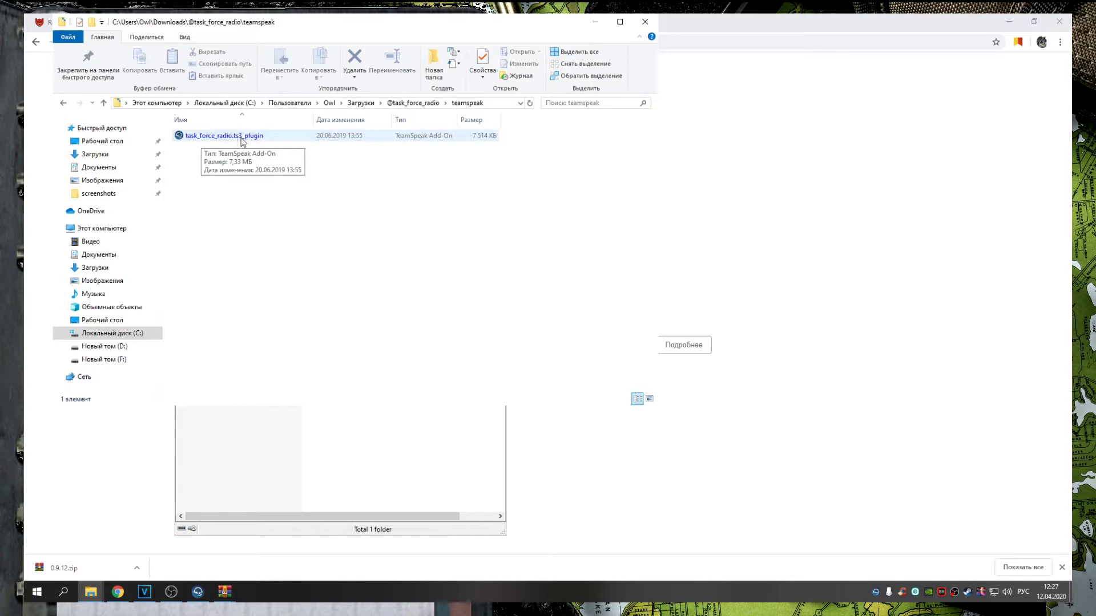
{"action": "right_click", "coordinate": [247, 137]}
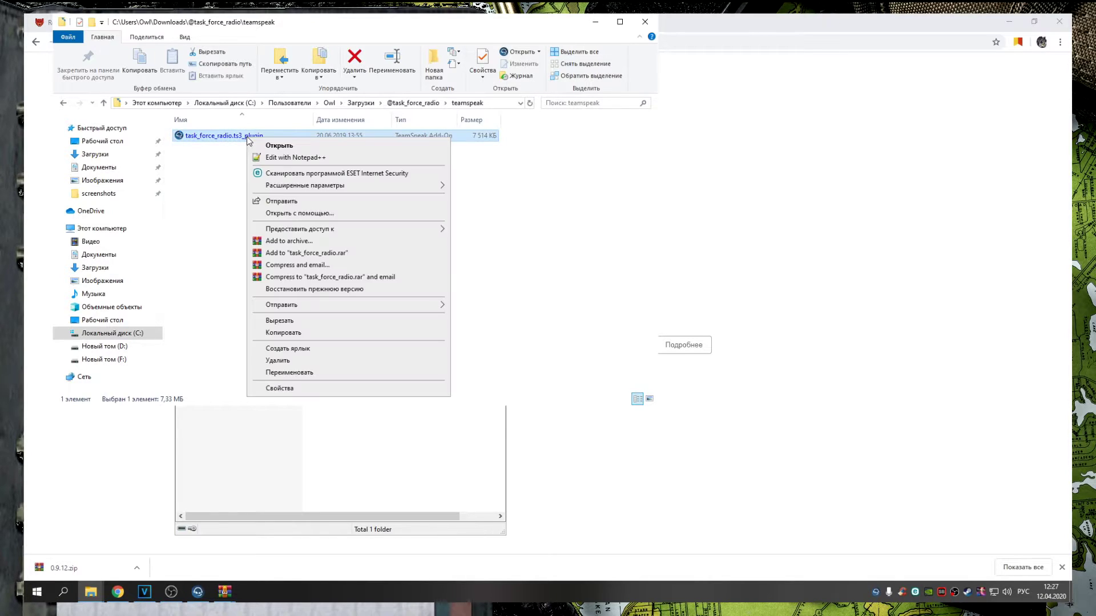
{"action": "left_click", "coordinate": [276, 333]}
Close TeamSpeak 3 before installing the plugin
{"action": "left_click", "coordinate": [236, 471]}
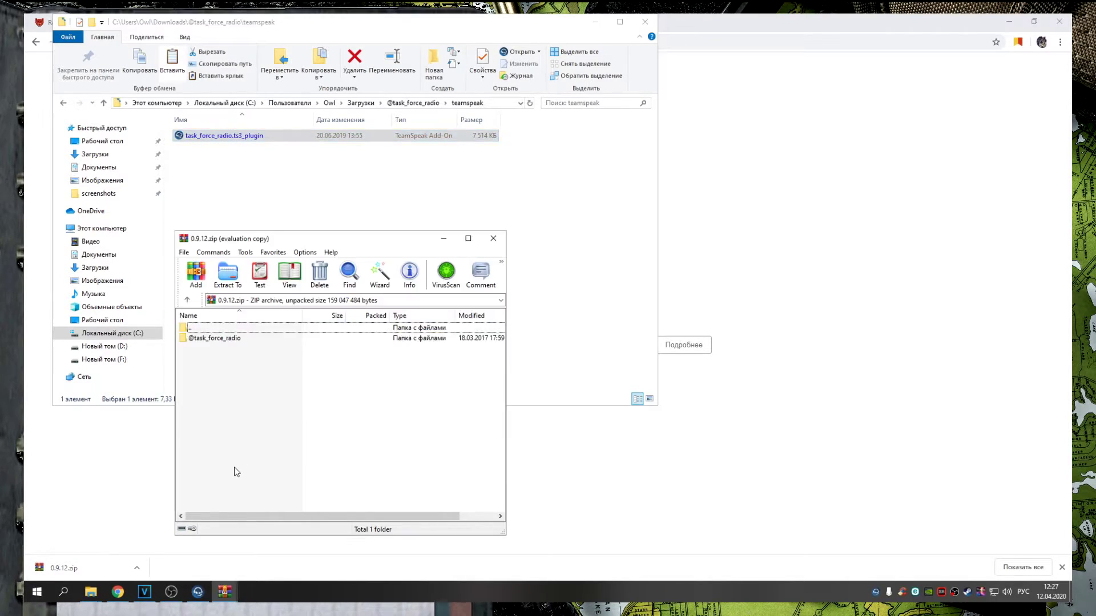
{"action": "left_click", "coordinate": [189, 592]}
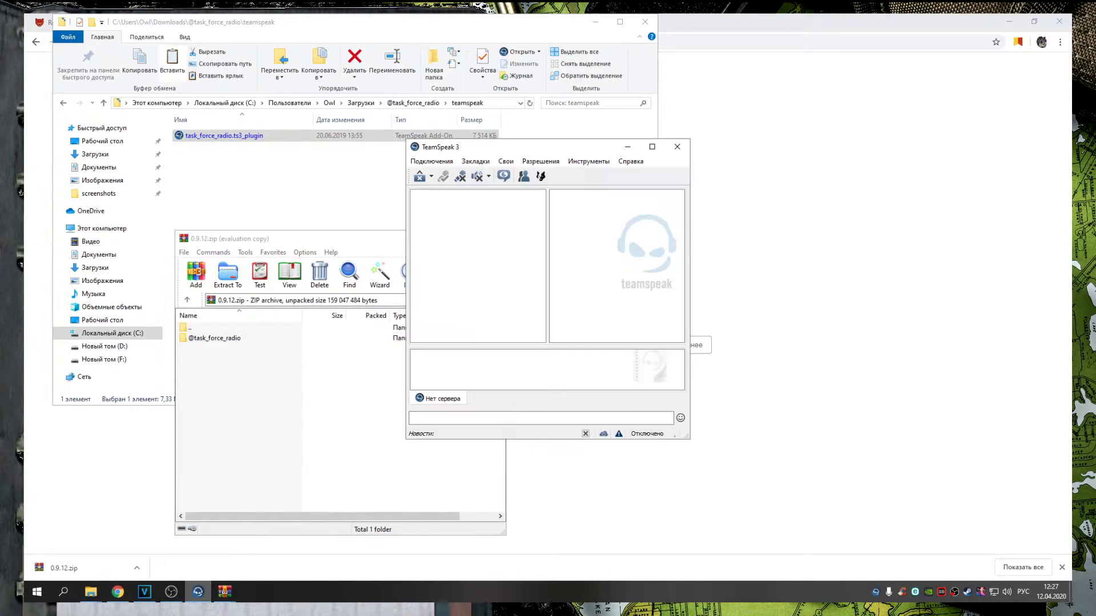
{"action": "left_click", "coordinate": [677, 147]}
Navigate File Explorer to the D:\program\ts3 install folder
{"action": "mouse_move", "coordinate": [92, 600]}
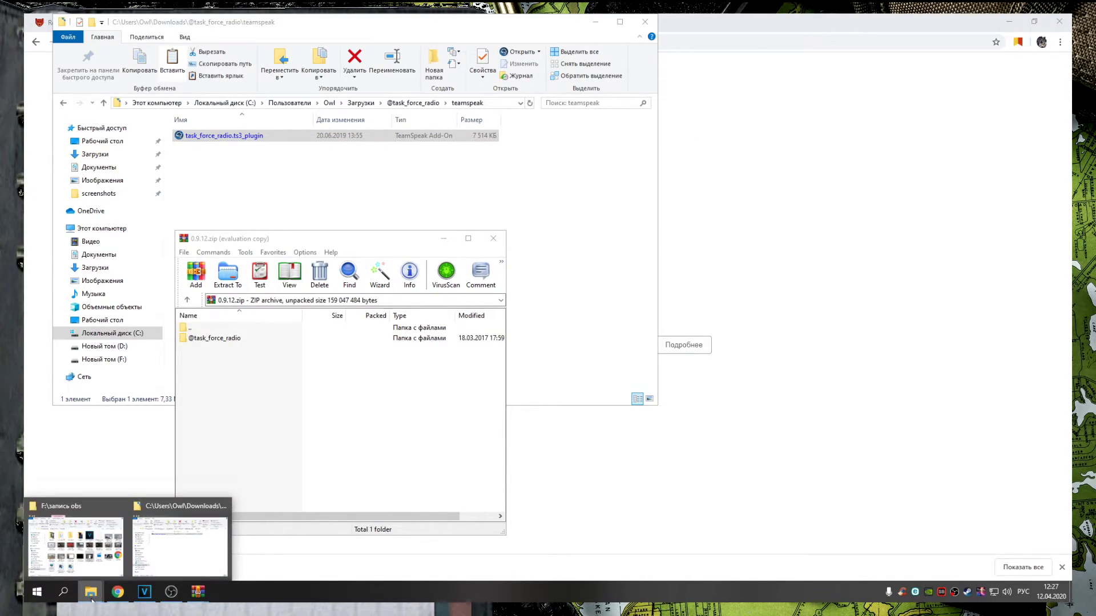
{"action": "left_click", "coordinate": [167, 558]}
{"action": "left_click", "coordinate": [137, 347]}
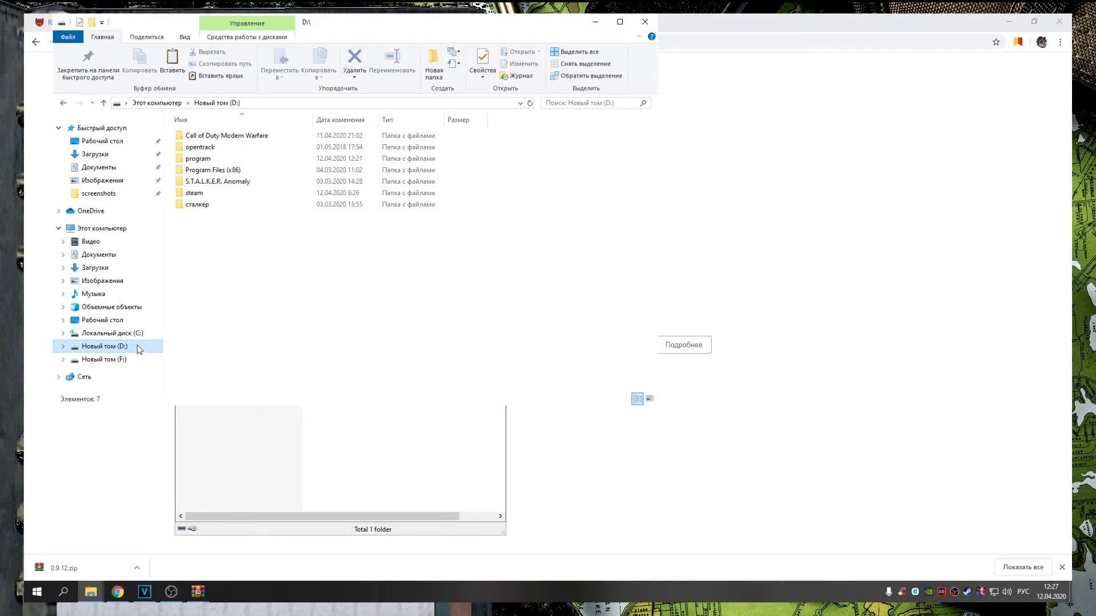
{"action": "double_click", "coordinate": [286, 159]}
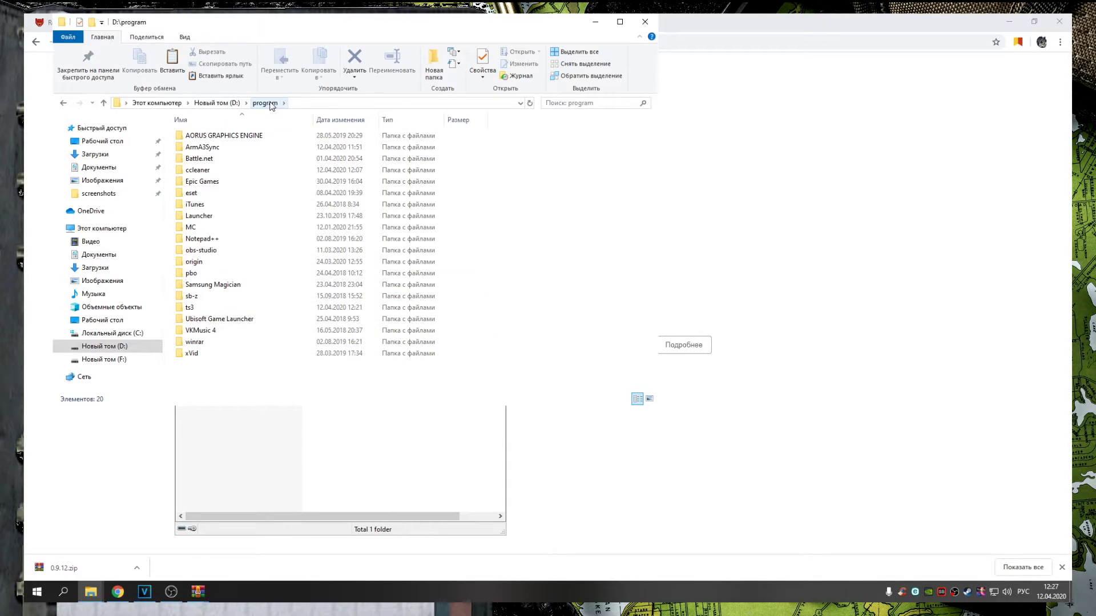
{"action": "double_click", "coordinate": [189, 308]}
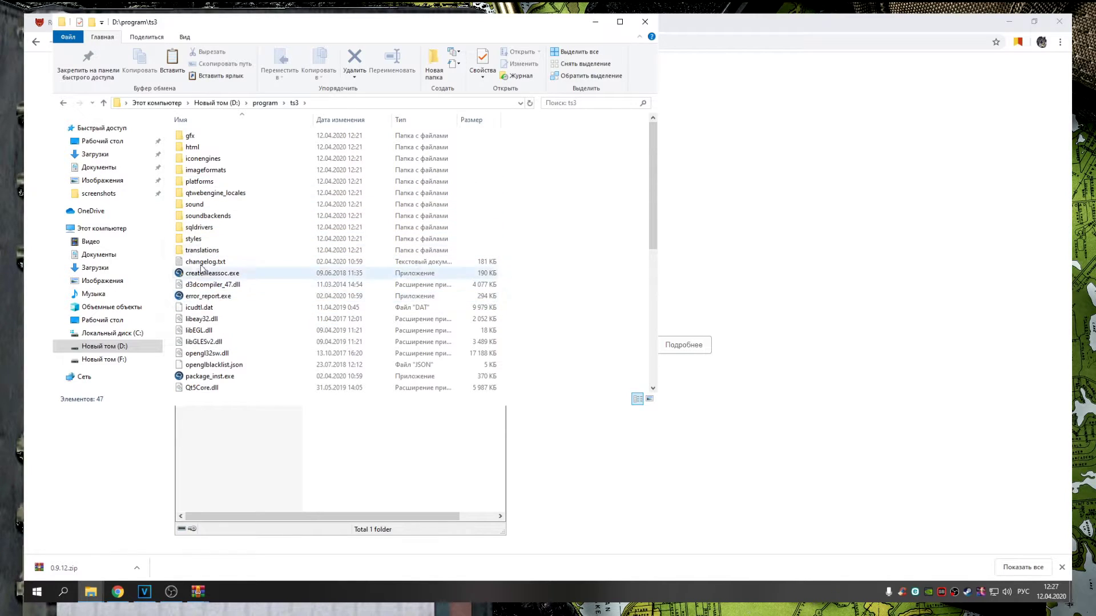
{"action": "right_click", "coordinate": [574, 273]}
Paste the plugin into ts3 and install Task Force Arrowhead Radio 0.9.12, confirming trust
{"action": "left_click", "coordinate": [604, 347]}
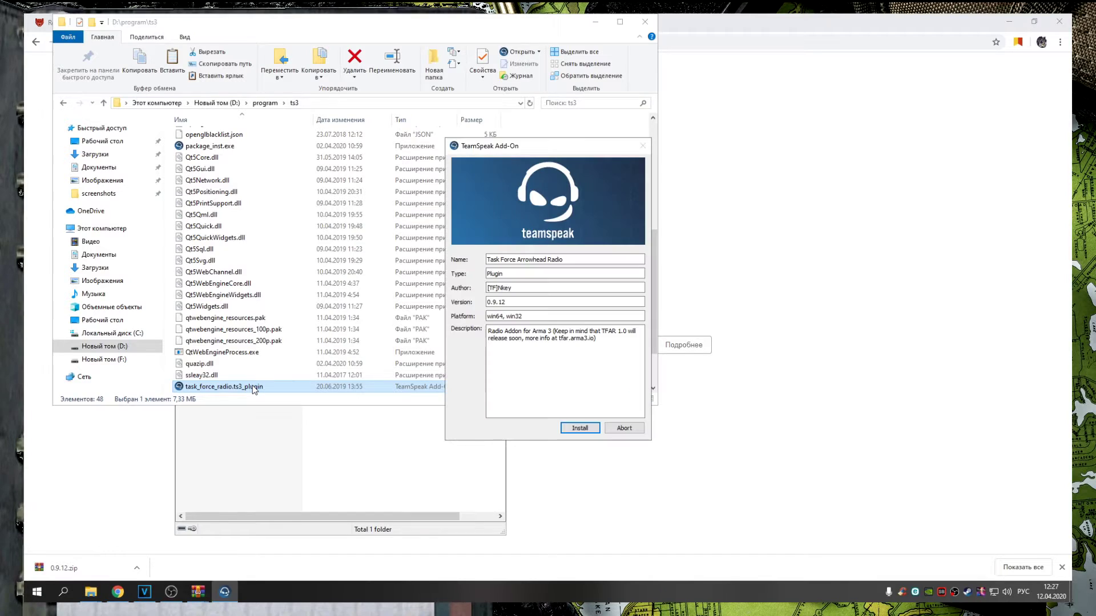
{"action": "left_click", "coordinate": [581, 428]}
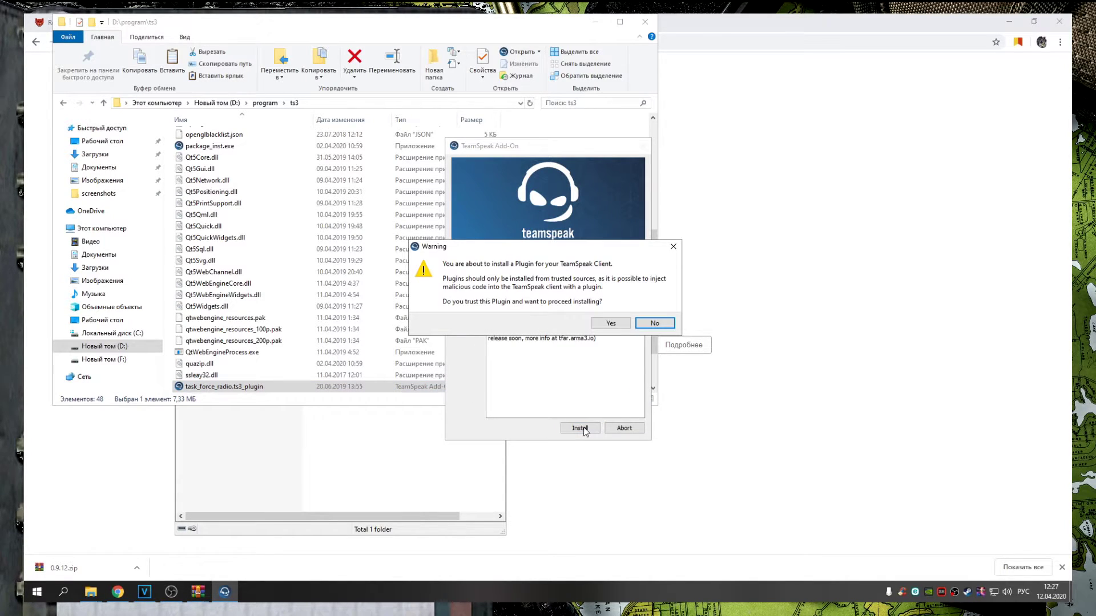
{"action": "left_click", "coordinate": [608, 320]}
{"action": "left_click", "coordinate": [552, 316]}
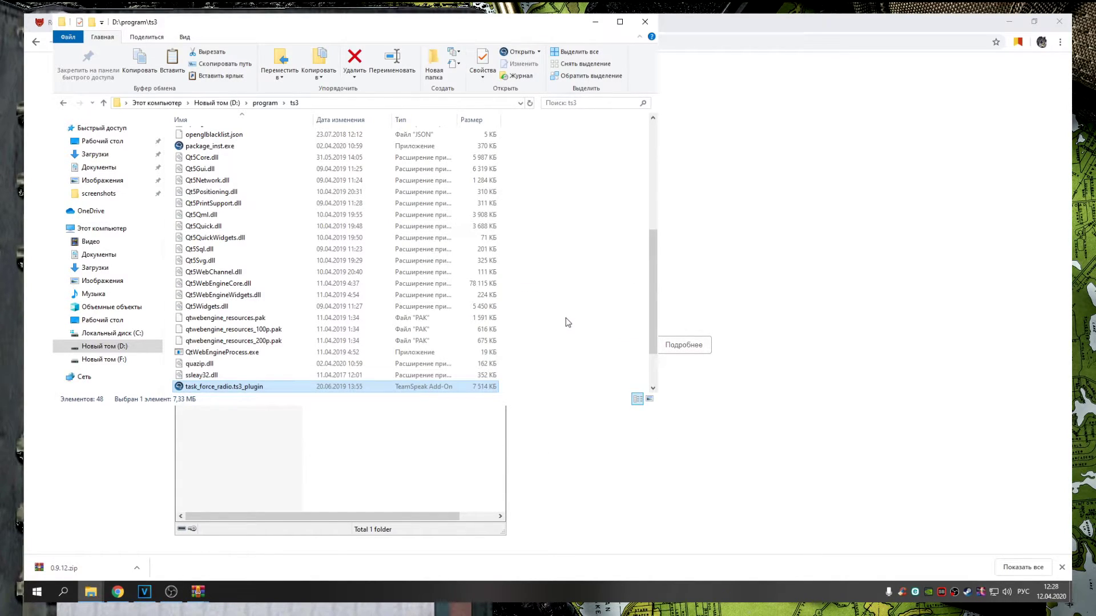
Relaunch TeamSpeak 3 from ts3client_win64.exe in the ts3 folder
{"action": "left_click", "coordinate": [349, 457]}
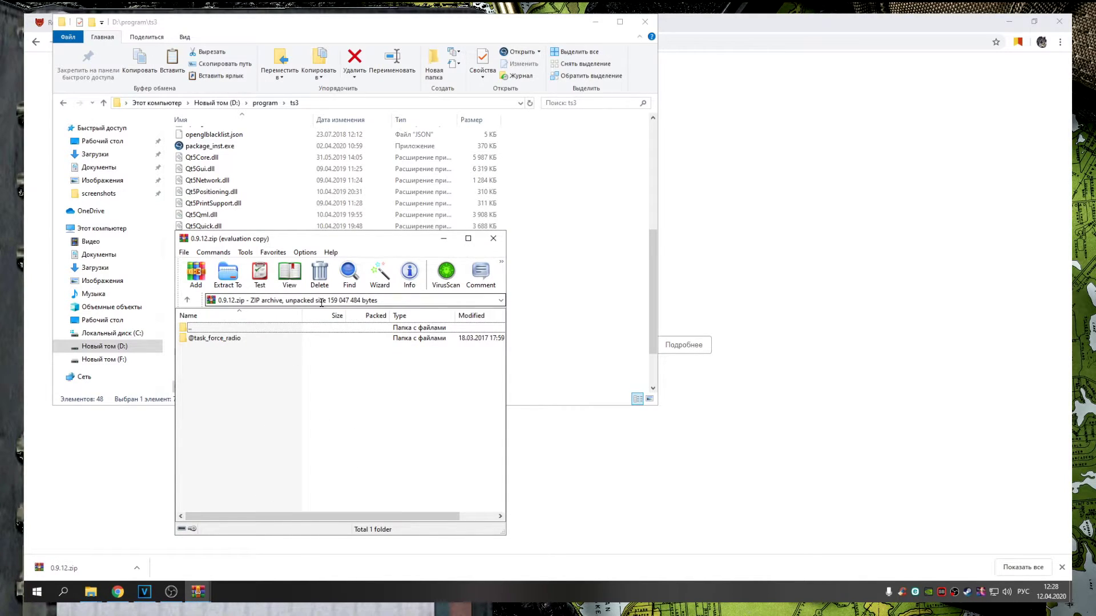
{"action": "scroll", "coordinate": [541, 248], "scroll_direction": "up", "scroll_amount": 5}
{"action": "left_click", "coordinate": [629, 189]}
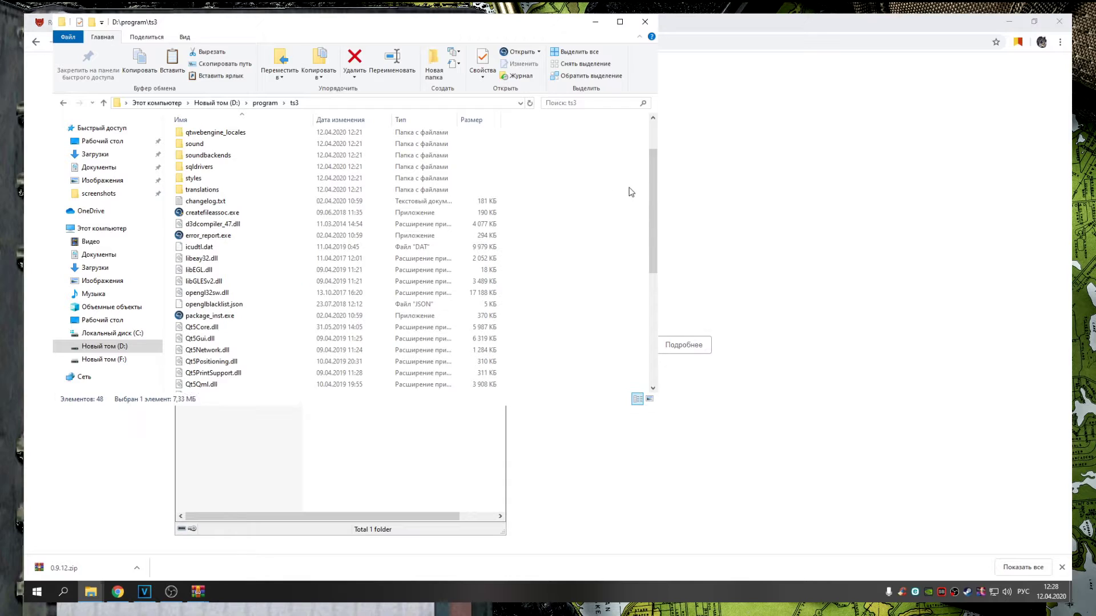
{"action": "scroll", "coordinate": [245, 281], "scroll_direction": "down", "scroll_amount": 5}
{"action": "scroll", "coordinate": [254, 304], "scroll_direction": "down", "scroll_amount": 3}
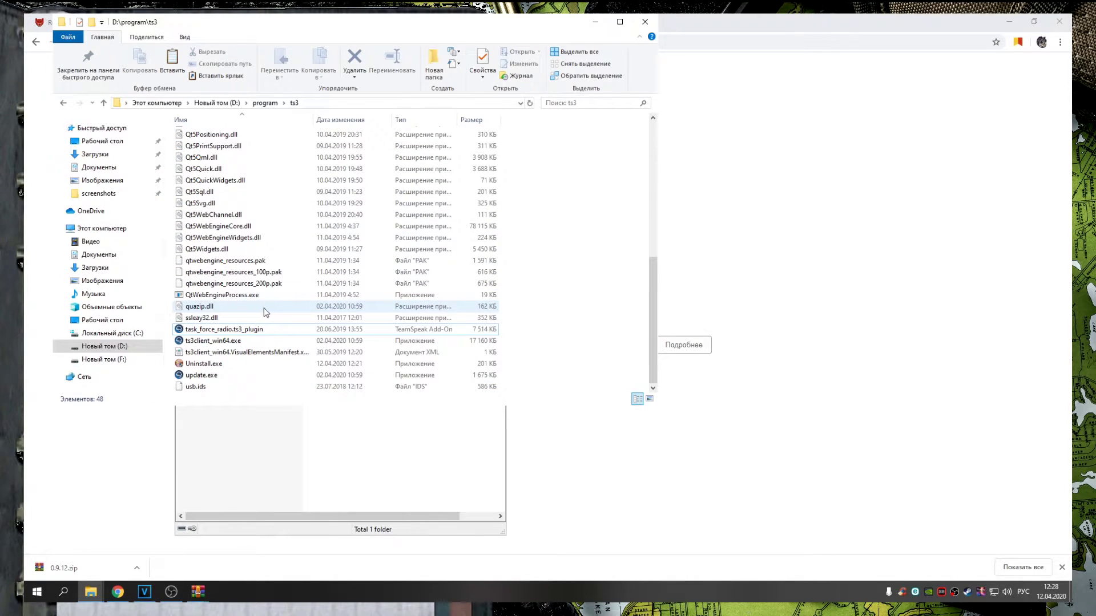
{"action": "left_click", "coordinate": [219, 342]}
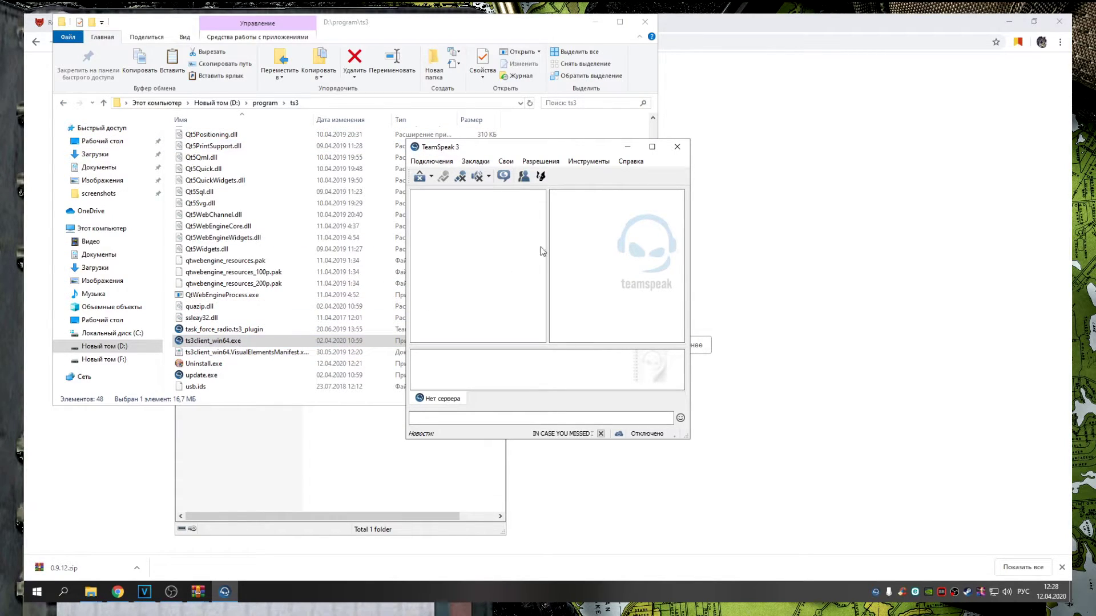
In Options > Аддоны, confirm Task Force Arma 3 Radio 0.9.12 is enabled, then close with OK
{"action": "left_click", "coordinate": [596, 163]}
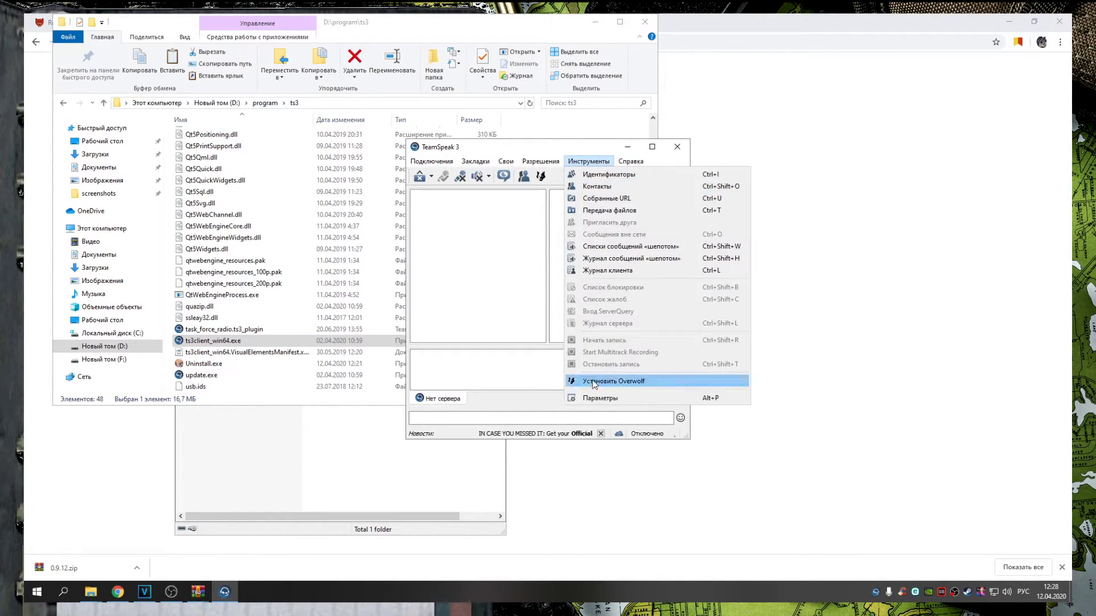
{"action": "left_click", "coordinate": [593, 400]}
{"action": "left_click", "coordinate": [240, 264]}
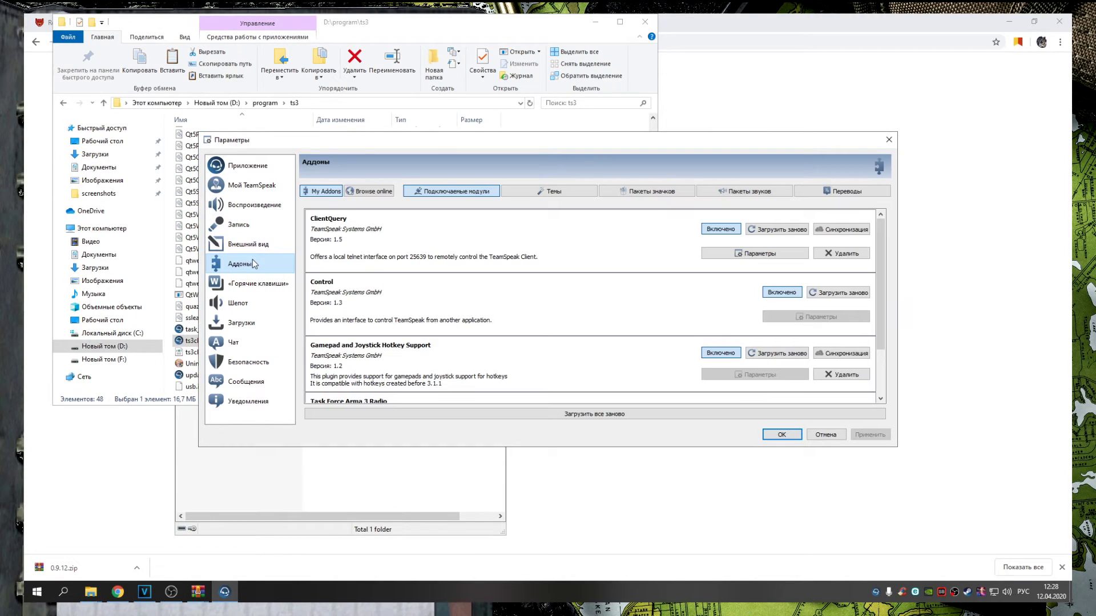
{"action": "scroll", "coordinate": [392, 294], "scroll_direction": "down", "scroll_amount": 1}
{"action": "left_click", "coordinate": [350, 348]}
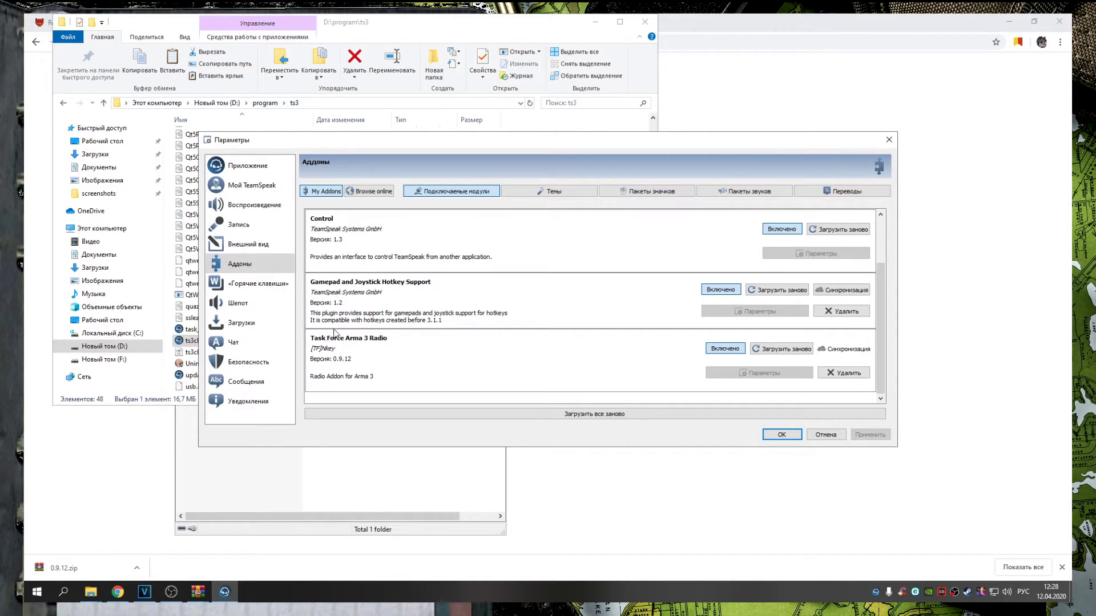
{"action": "scroll", "coordinate": [350, 261], "scroll_direction": "up", "scroll_amount": 1}
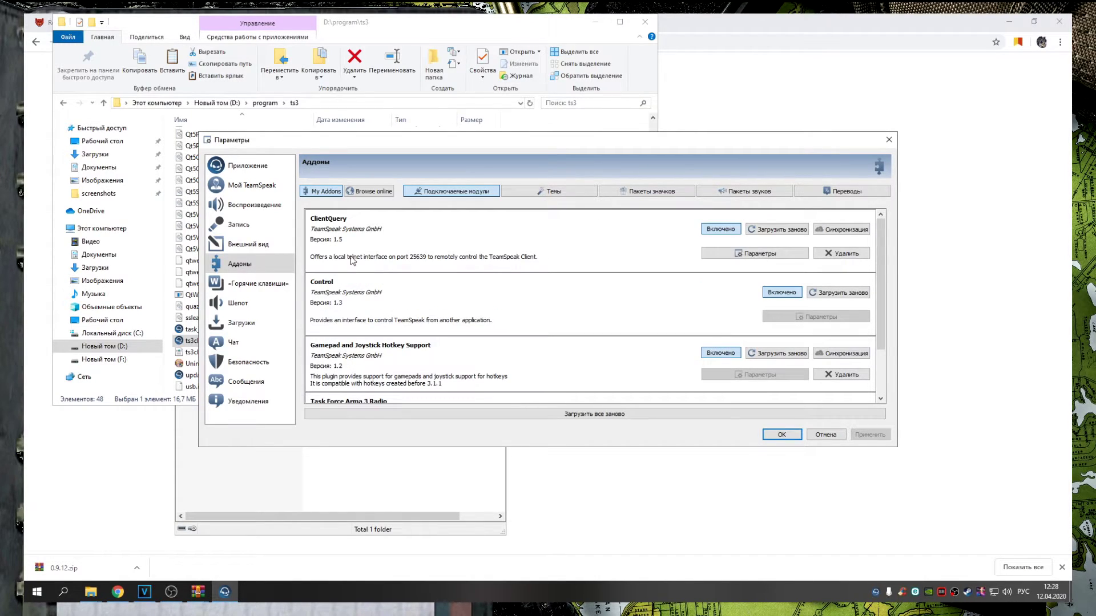
{"action": "scroll", "coordinate": [365, 262], "scroll_direction": "down", "scroll_amount": 1}
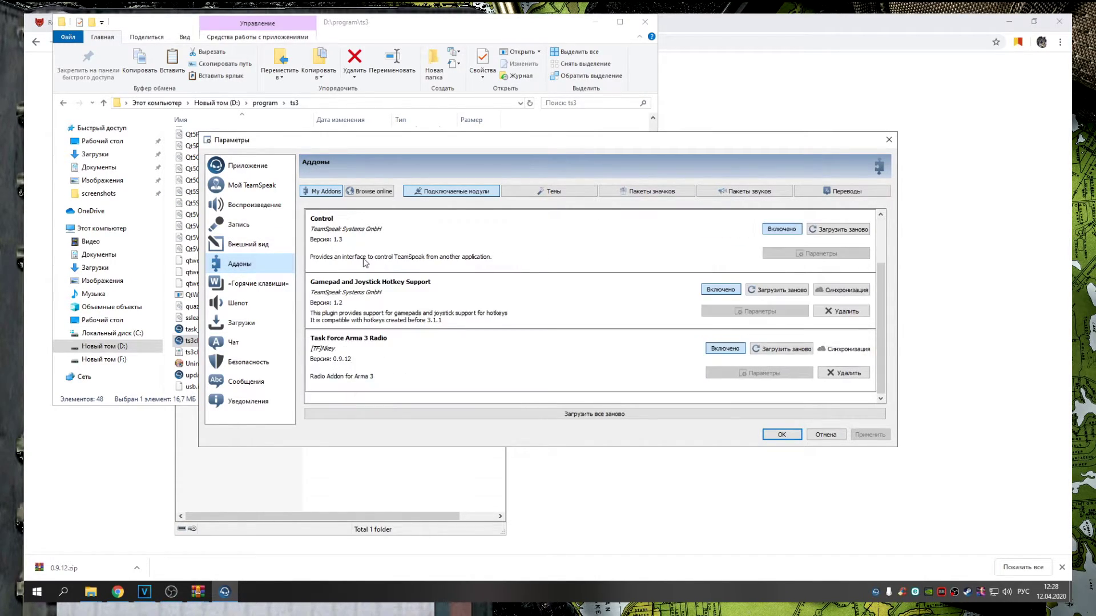
{"action": "scroll", "coordinate": [371, 265], "scroll_direction": "up", "scroll_amount": 1}
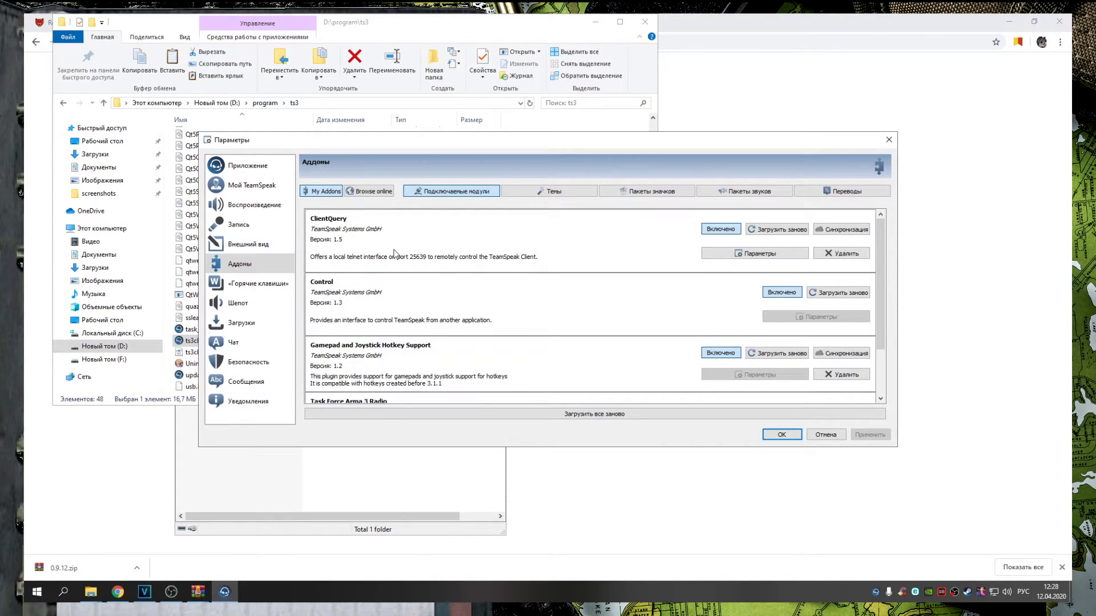
{"action": "scroll", "coordinate": [395, 254], "scroll_direction": "down", "scroll_amount": 1}
{"action": "scroll", "coordinate": [402, 259], "scroll_direction": "up", "scroll_amount": 1}
{"action": "scroll", "coordinate": [620, 277], "scroll_direction": "down", "scroll_amount": 1}
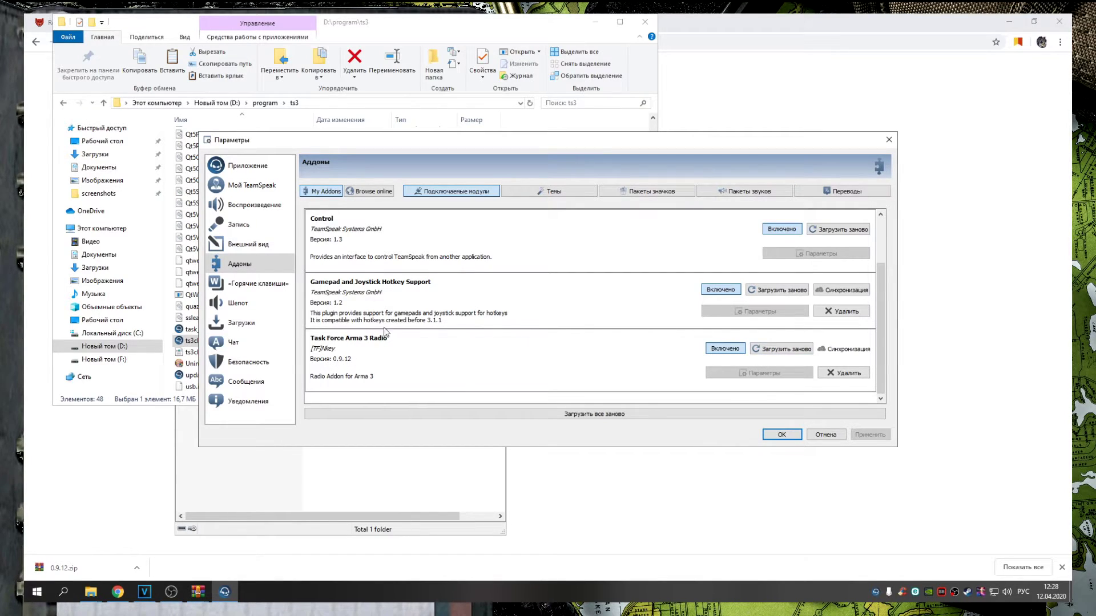
{"action": "left_click", "coordinate": [782, 435]}
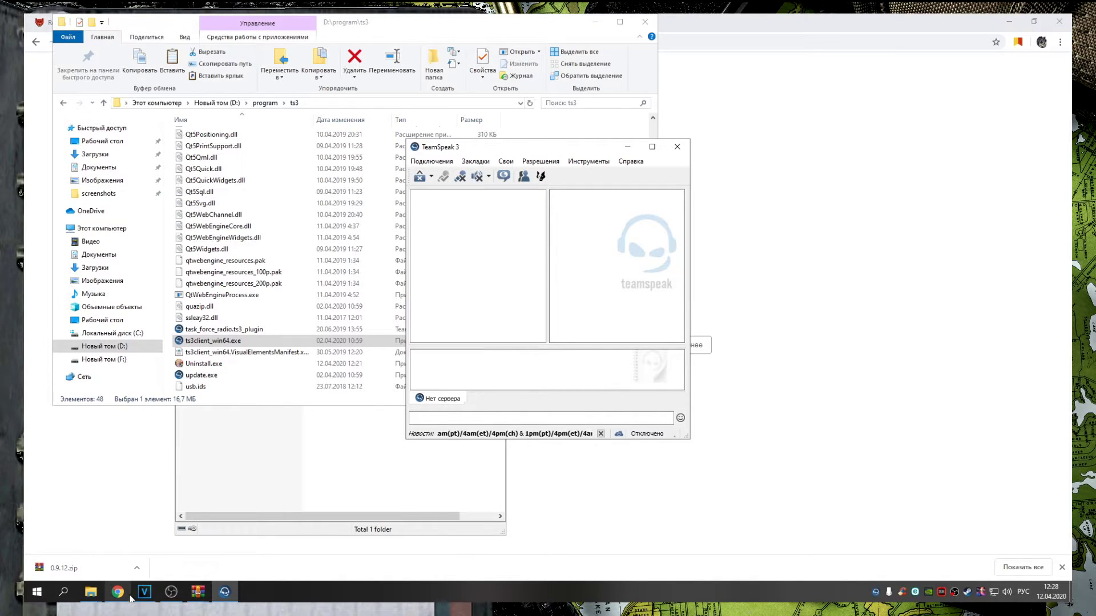
Open the RED BEAR VTN GAMES - 12.04 article on red-bear.ru
{"action": "left_click", "coordinate": [130, 596]}
{"action": "left_click", "coordinate": [85, 24]}
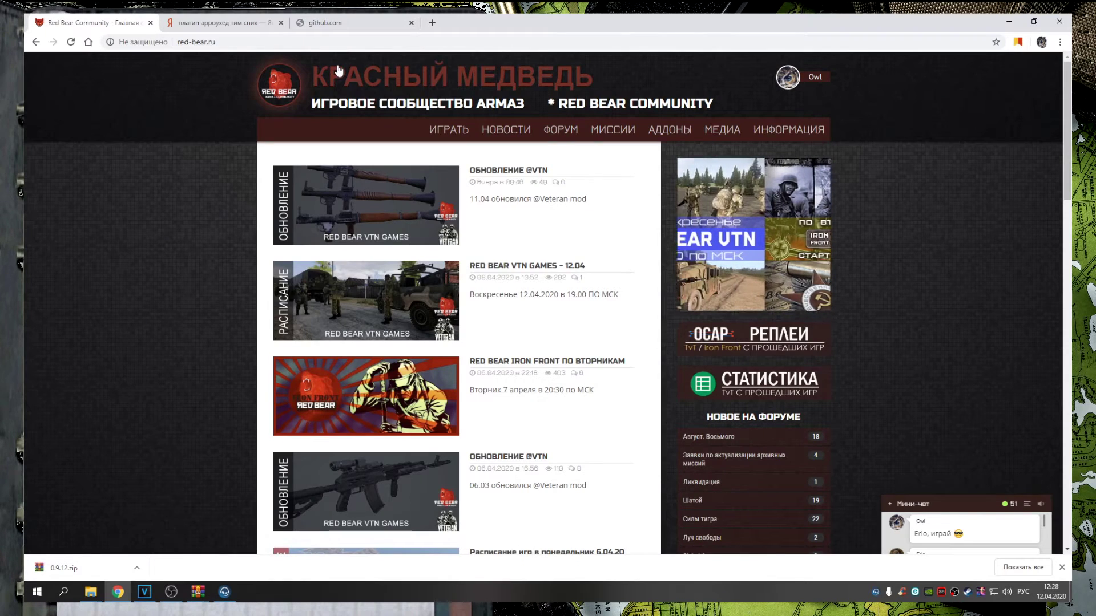
{"action": "mouse_move", "coordinate": [457, 123]}
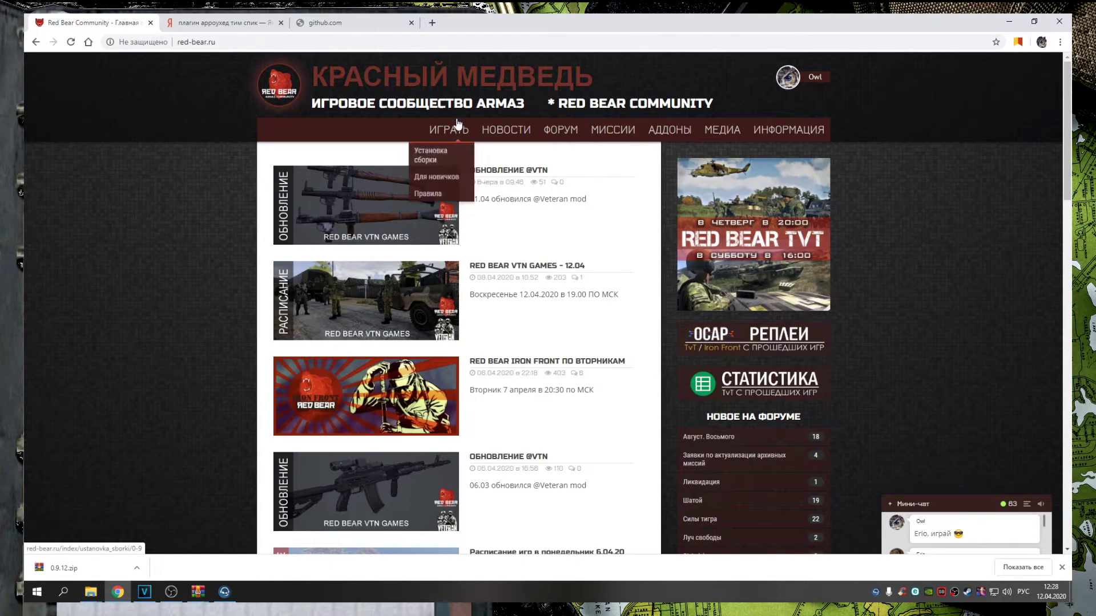
{"action": "left_click", "coordinate": [554, 264]}
{"action": "scroll", "coordinate": [554, 257], "scroll_direction": "down", "scroll_amount": 10}
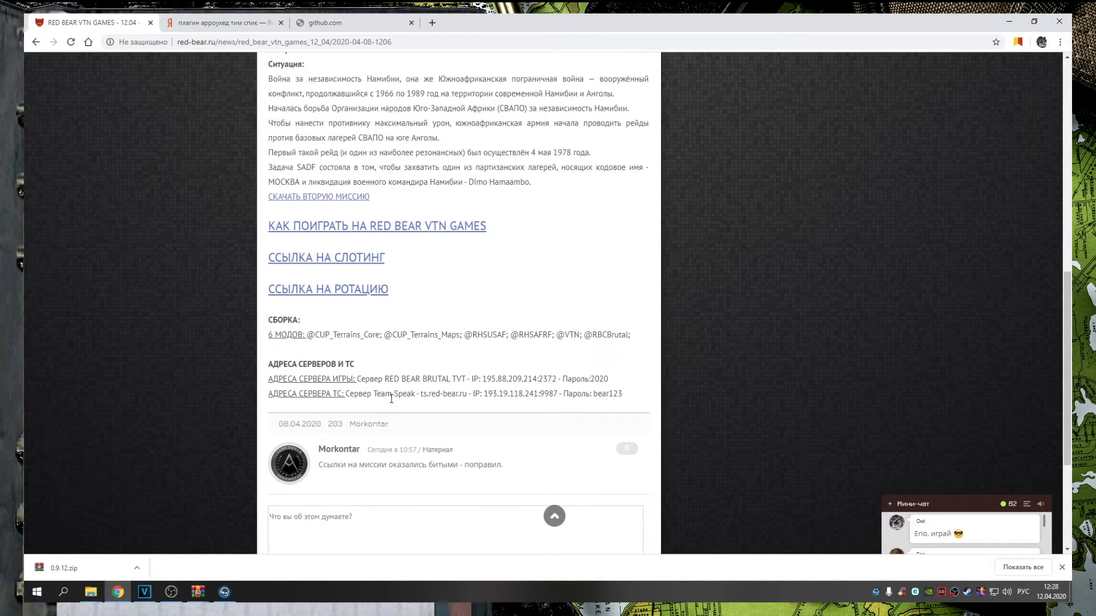
Highlight the TeamSpeak server address and password in the article
{"action": "left_click_drag", "start_coordinate": [420, 395], "coordinate": [623, 393]}
{"action": "left_click", "coordinate": [593, 395]}
{"action": "left_click", "coordinate": [623, 394]}
{"action": "left_click", "coordinate": [224, 592]}
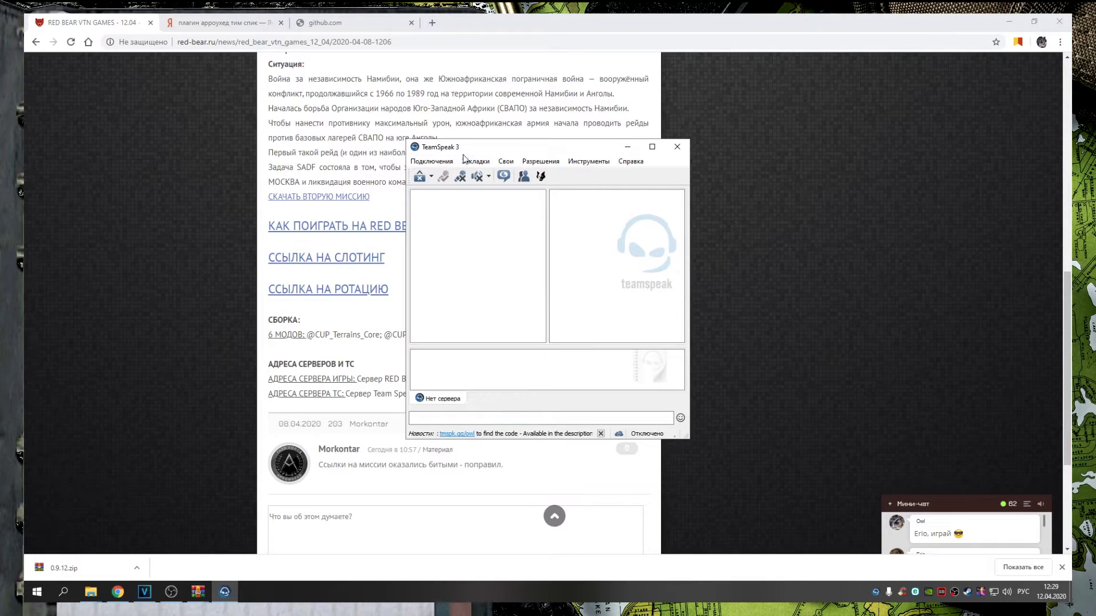
Clear the default address and nickname in the Connect dialog, then close it
{"action": "left_click", "coordinate": [431, 161]}
{"action": "left_click", "coordinate": [451, 176]}
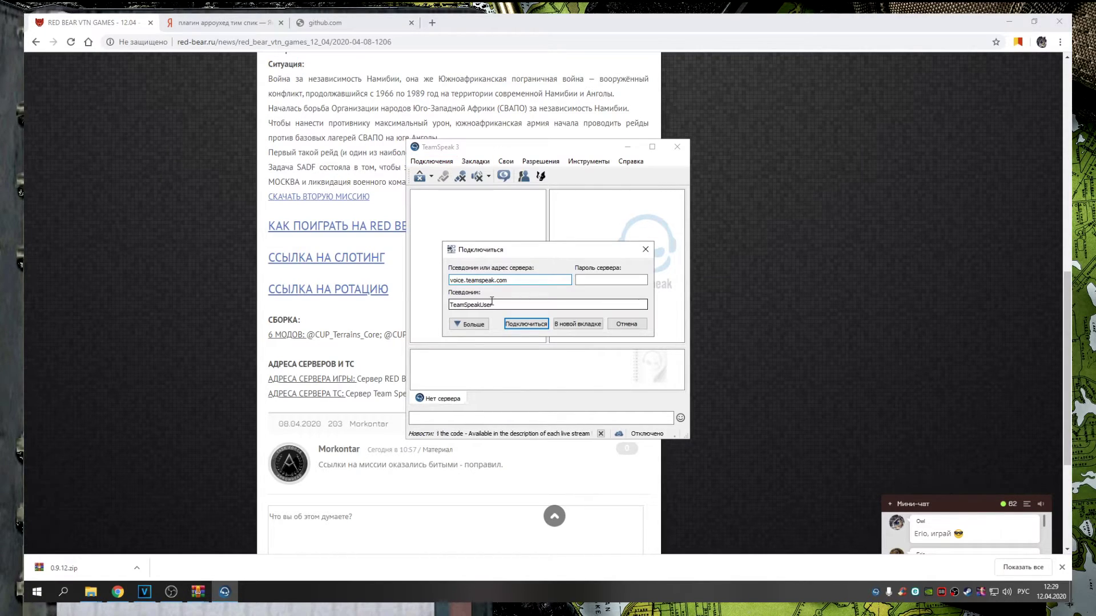
{"action": "double_click", "coordinate": [479, 281]}
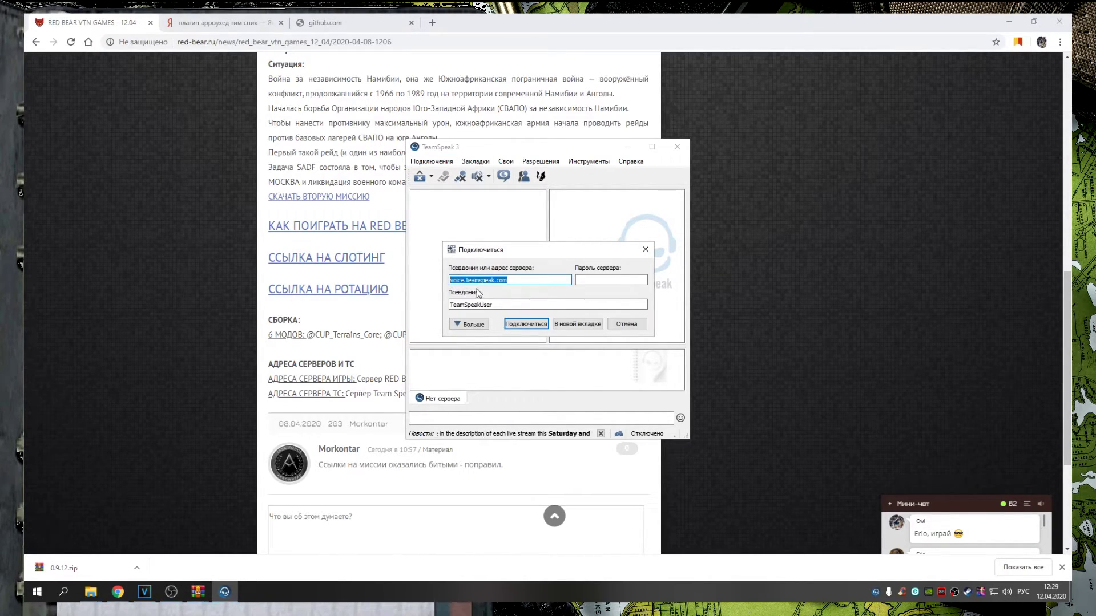
{"action": "key", "text": "BackSpace"}
{"action": "double_click", "coordinate": [470, 305]}
{"action": "key", "text": "BackSpace"}
{"action": "left_click", "coordinate": [470, 281]}
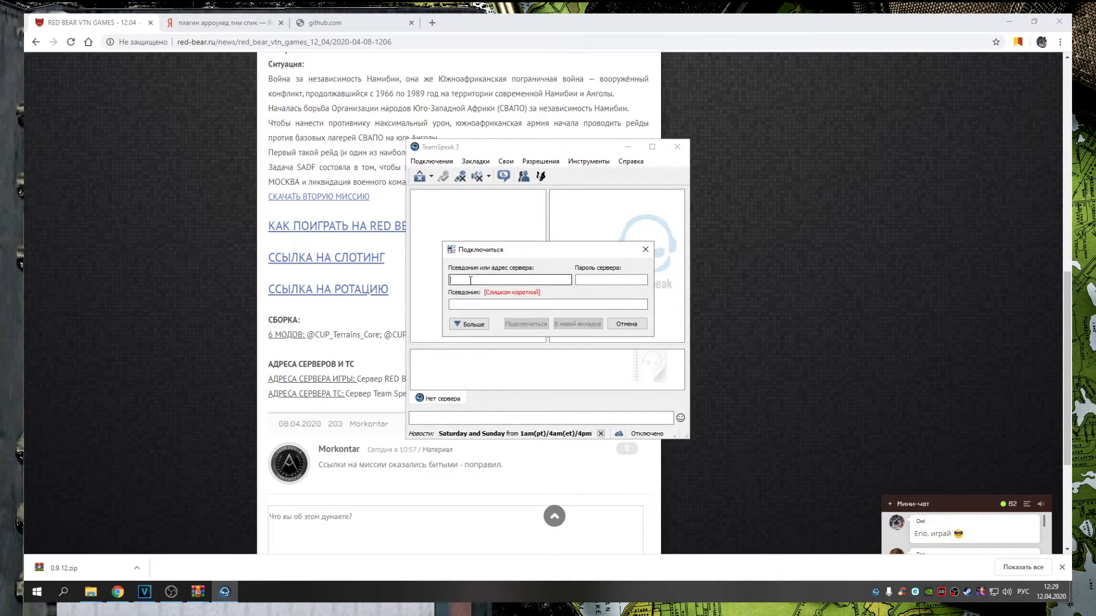
{"action": "left_click", "coordinate": [589, 279]}
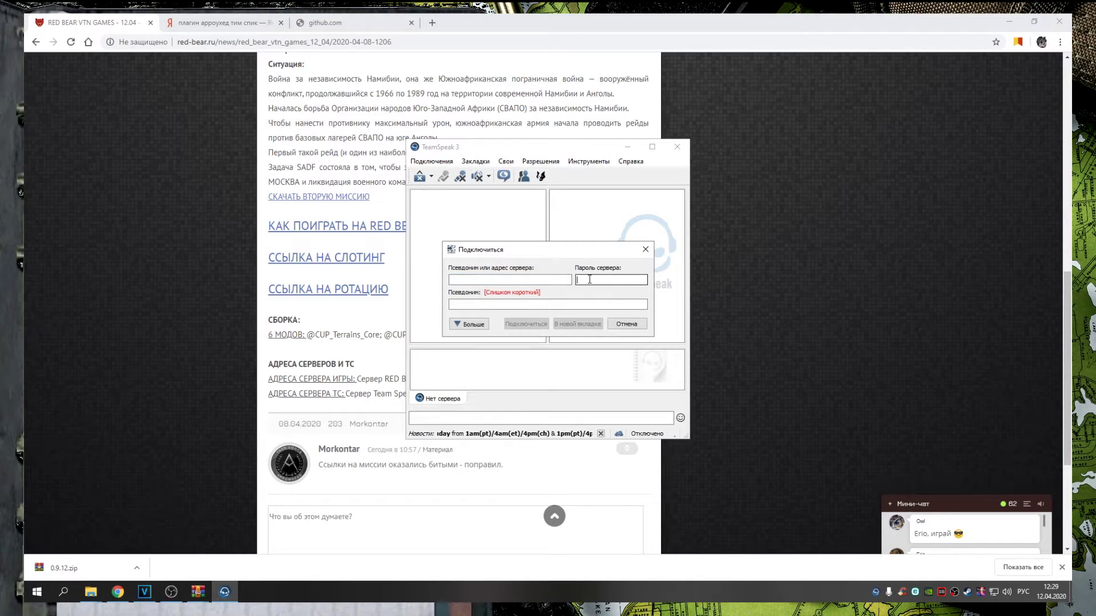
{"action": "left_click", "coordinate": [646, 250]}
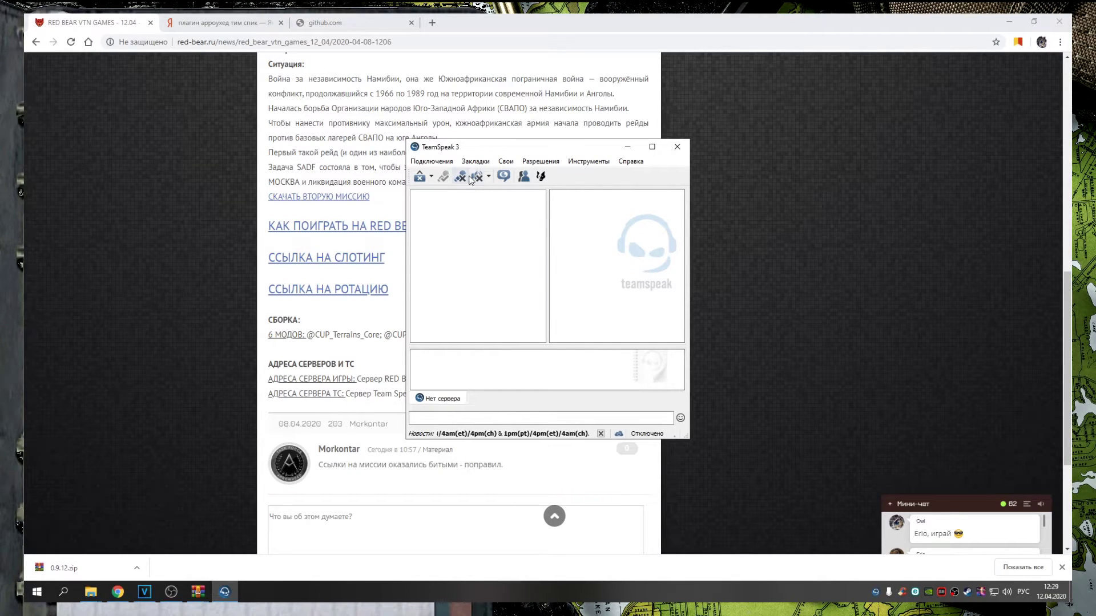
Connect via the RED BEAR COMMUNITY bookmark and widen the channel tree
{"action": "left_click", "coordinate": [476, 161]}
{"action": "left_click", "coordinate": [498, 204]}
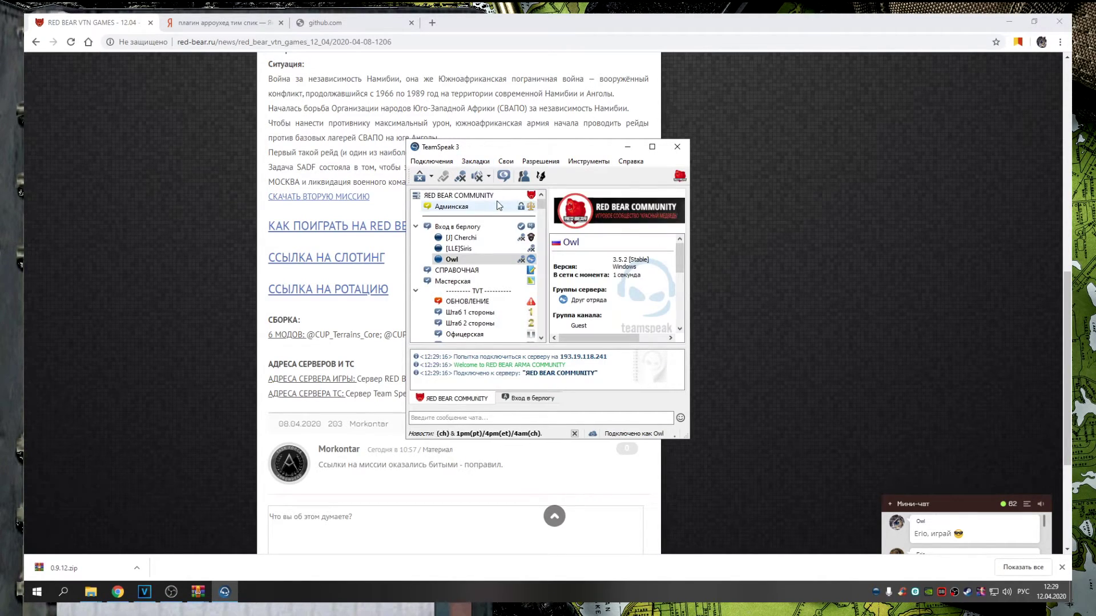
{"action": "left_click", "coordinate": [652, 146]}
{"action": "left_click_drag", "start_coordinate": [547, 258], "coordinate": [635, 258]}
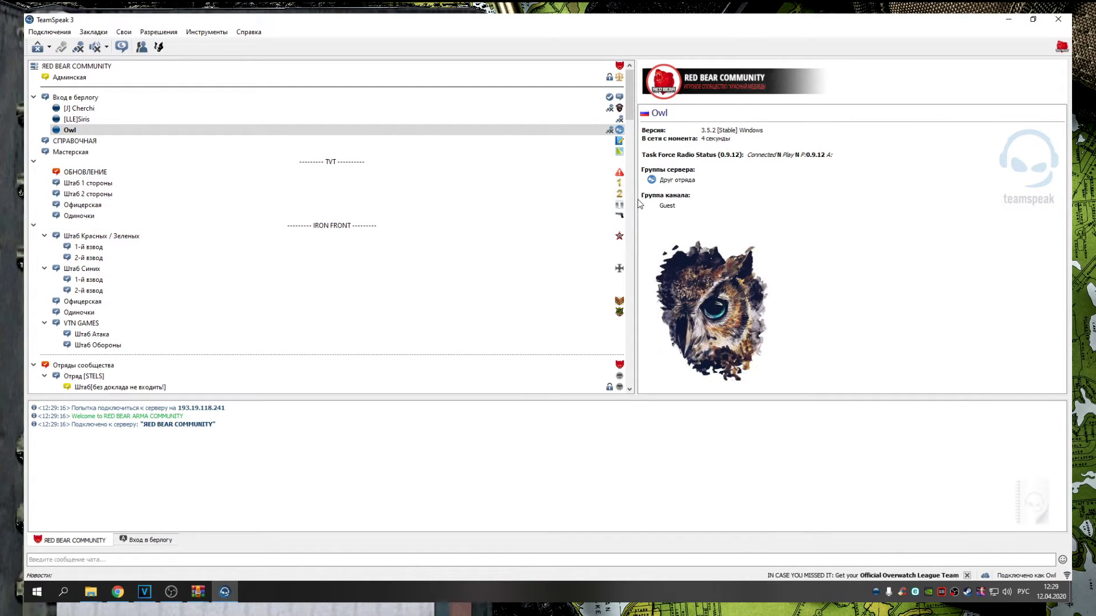
Restore TeamSpeak to a floating window and resize it for a taller channel tree
{"action": "left_click", "coordinate": [1032, 19]}
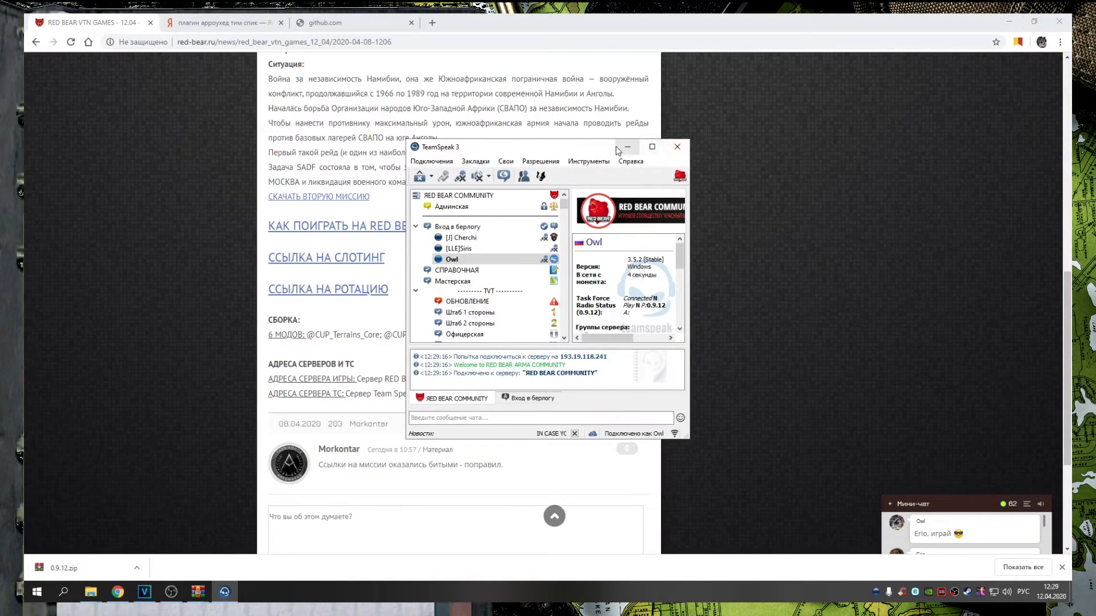
{"action": "left_click_drag", "start_coordinate": [602, 138], "coordinate": [602, 22]}
{"action": "left_click_drag", "start_coordinate": [586, 440], "coordinate": [586, 558]}
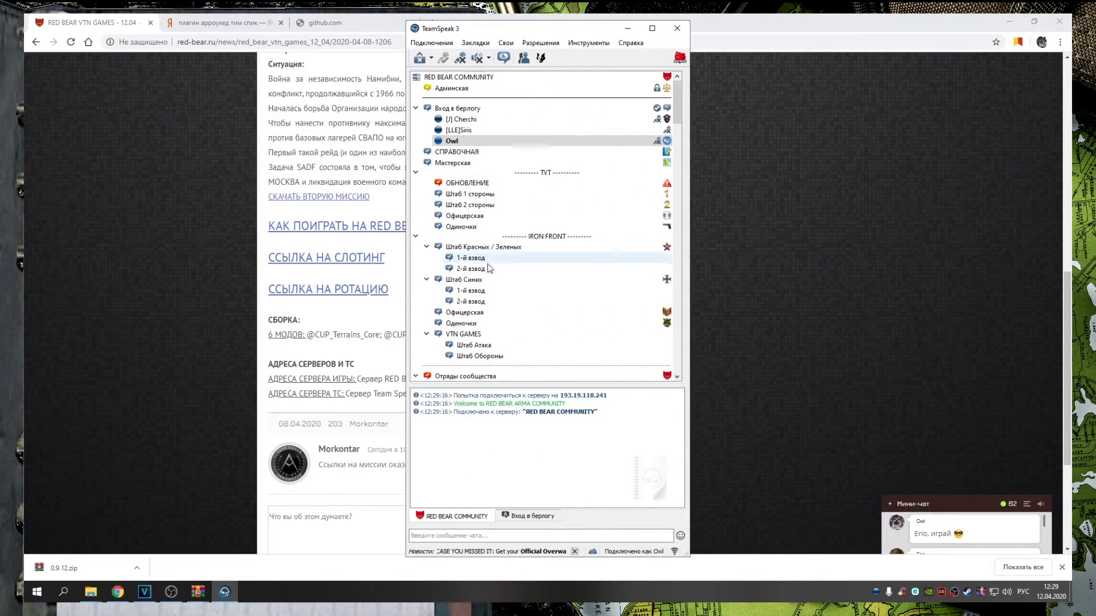
{"action": "left_click_drag", "start_coordinate": [407, 289], "coordinate": [487, 290]}
{"action": "left_click_drag", "start_coordinate": [582, 386], "coordinate": [582, 447]}
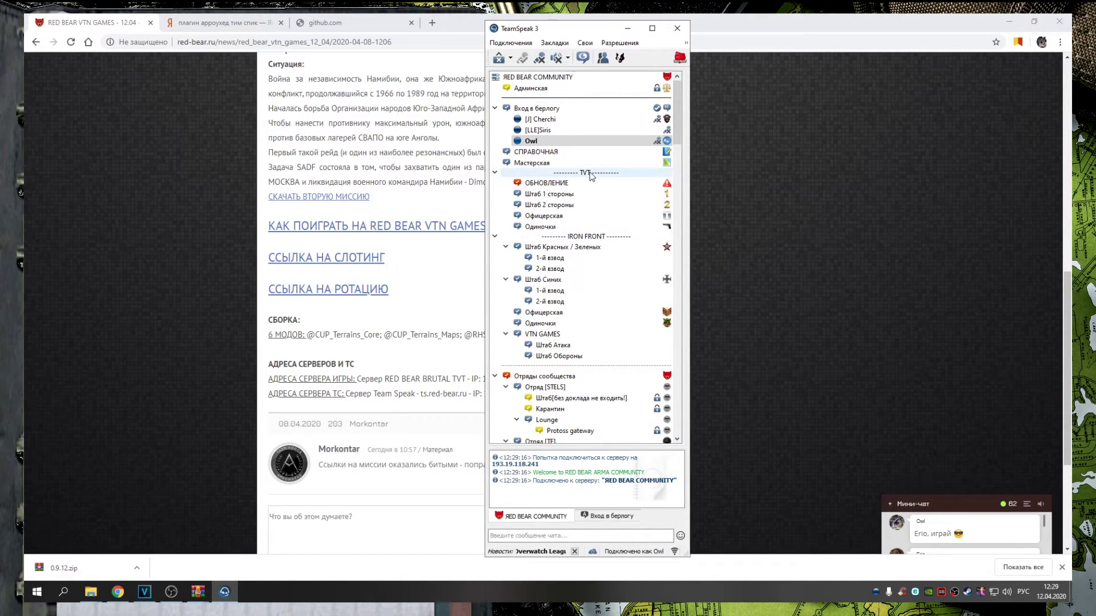
Join Одиночки under IRON FRONT, then move into the VTN GAMES channel
{"action": "double_click", "coordinate": [553, 226]}
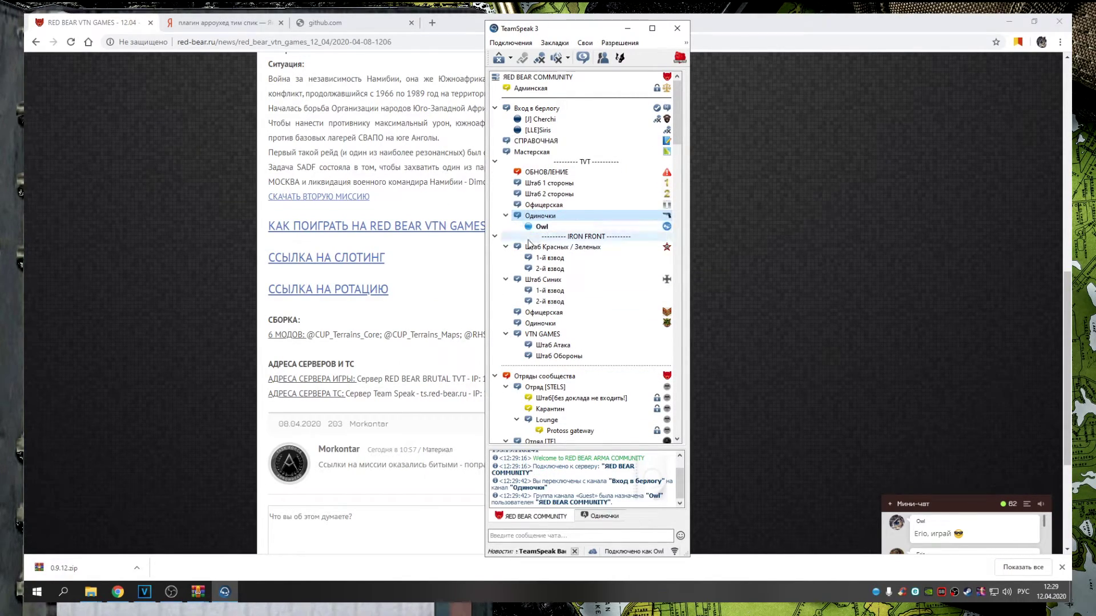
{"action": "double_click", "coordinate": [546, 324]}
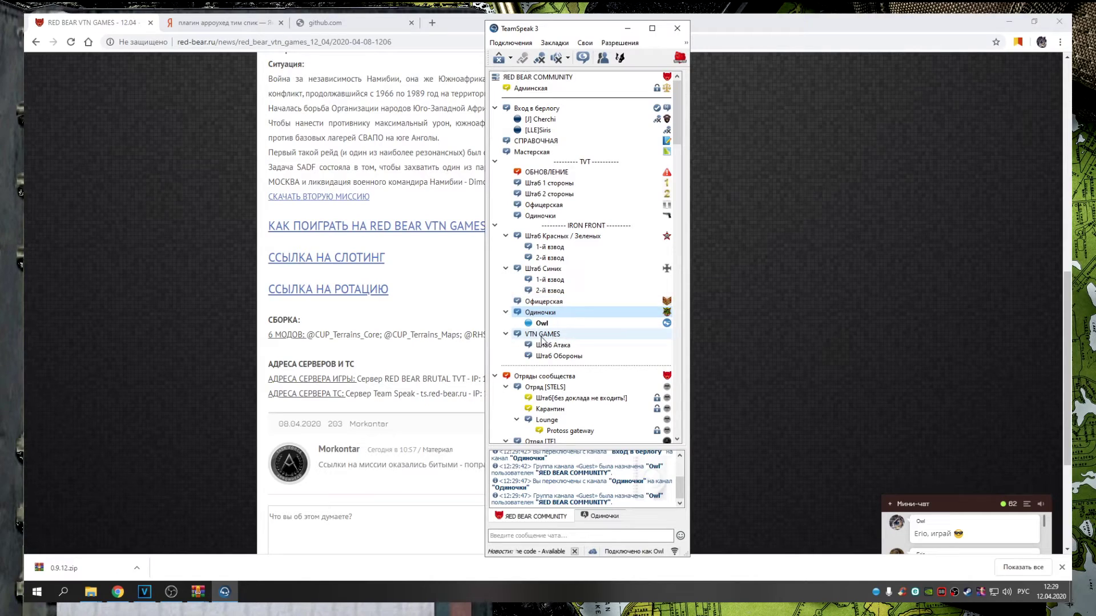
{"action": "double_click", "coordinate": [542, 336]}
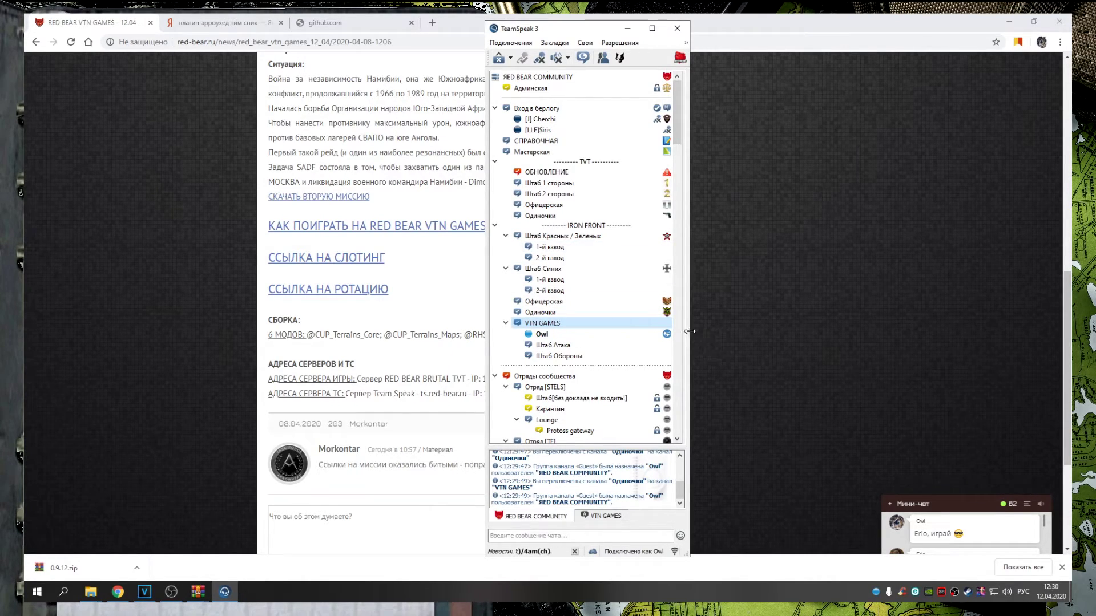
{"action": "left_click_drag", "start_coordinate": [692, 346], "coordinate": [947, 354]}
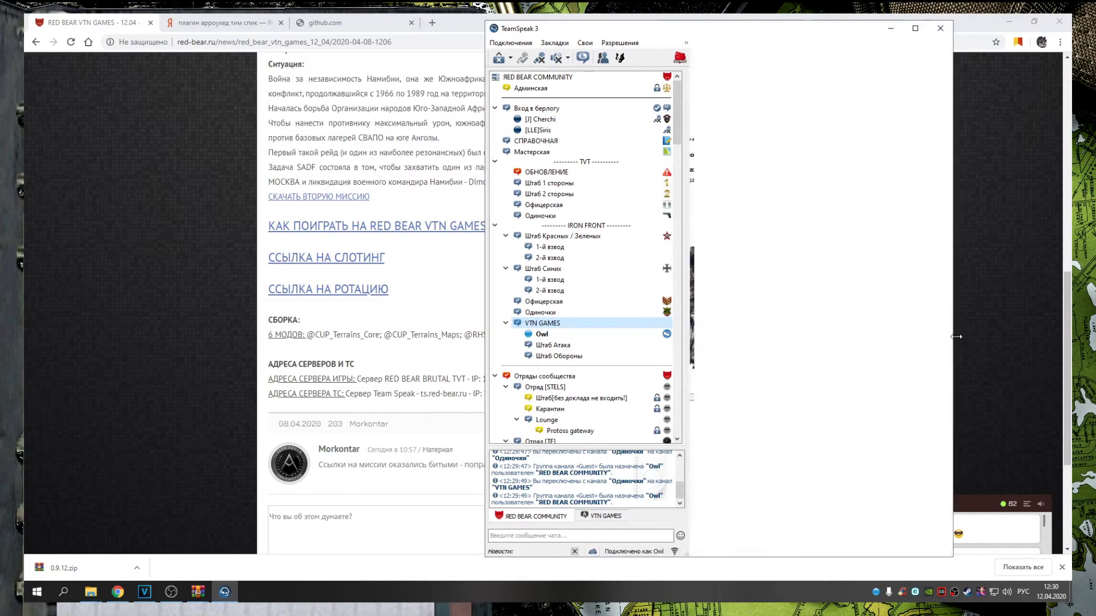
View the Аддоны settings page, close it, and check Owl's client info
{"action": "left_click_drag", "start_coordinate": [739, 364], "coordinate": [735, 364]}
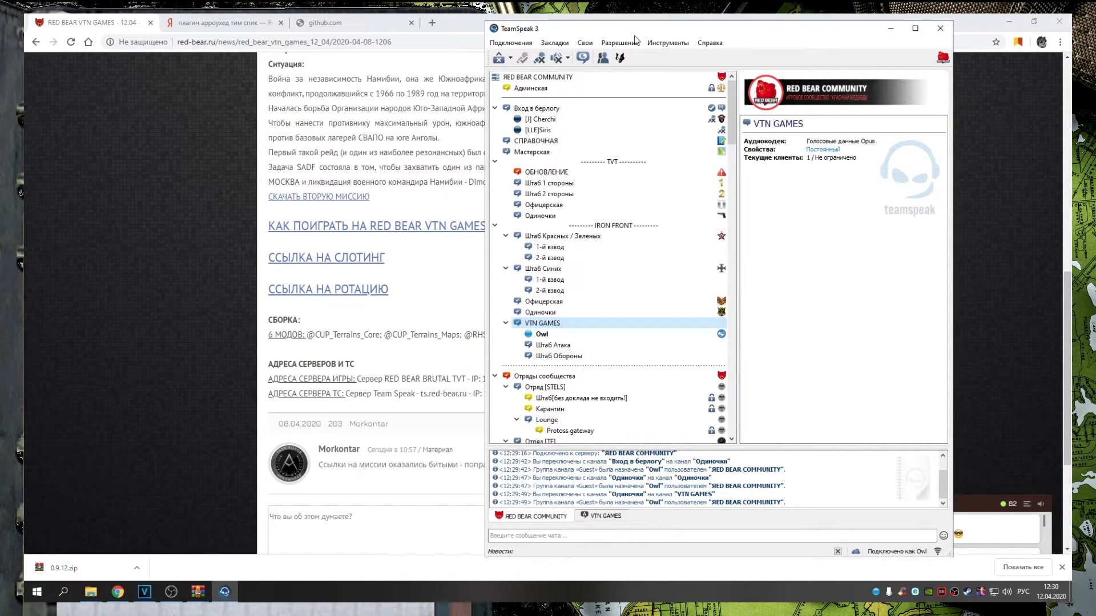
{"action": "left_click", "coordinate": [668, 43]}
{"action": "left_click", "coordinate": [690, 268]}
{"action": "left_click", "coordinate": [667, 42]}
{"action": "left_click", "coordinate": [676, 277]}
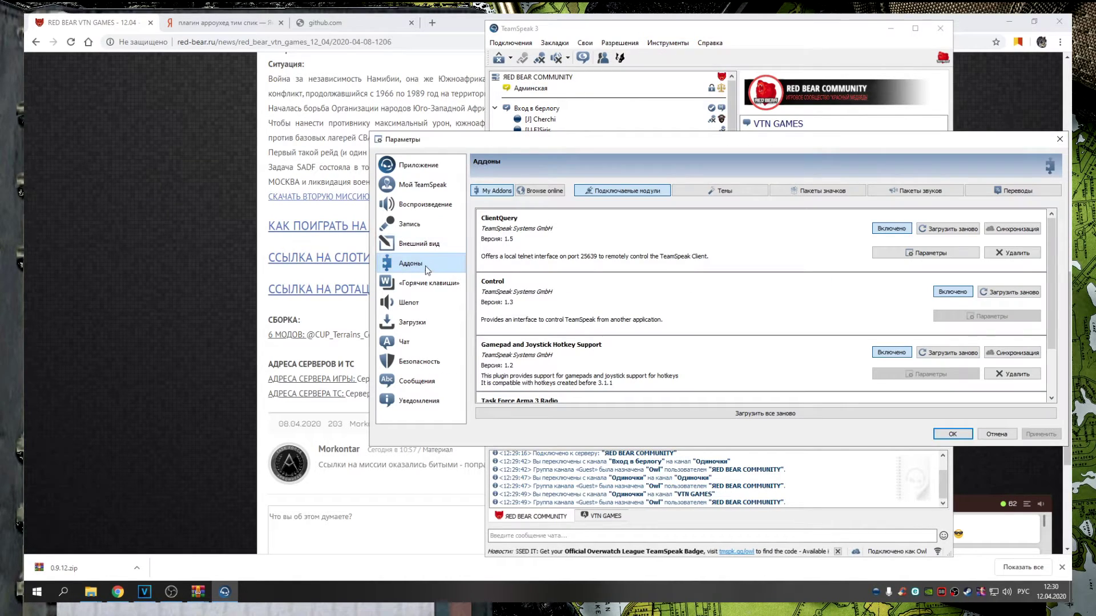
{"action": "scroll", "coordinate": [577, 253], "scroll_direction": "down", "scroll_amount": 2}
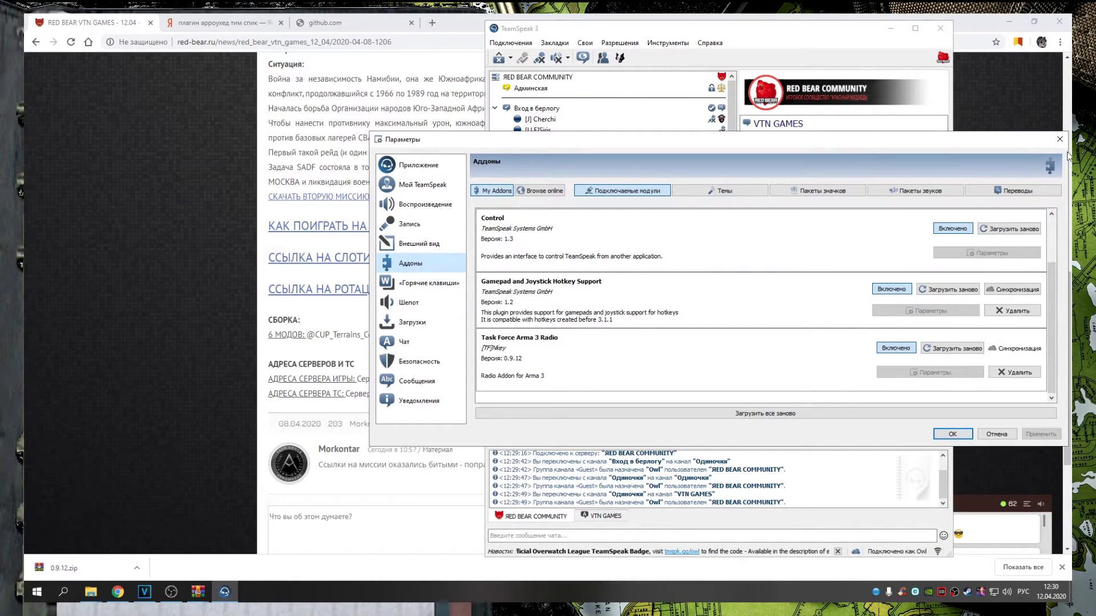
{"action": "left_click", "coordinate": [1060, 139]}
{"action": "left_click", "coordinate": [542, 334]}
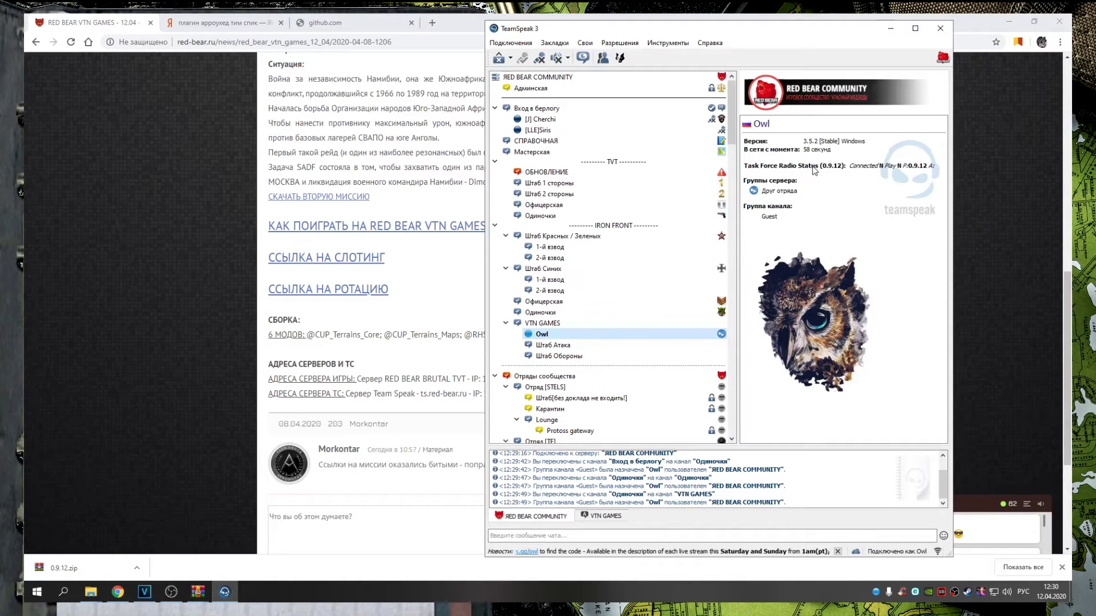
Set Task Force Arma 3 Radio to Отключено and apply with OK
{"action": "left_click", "coordinate": [665, 45]}
{"action": "left_click", "coordinate": [692, 281]}
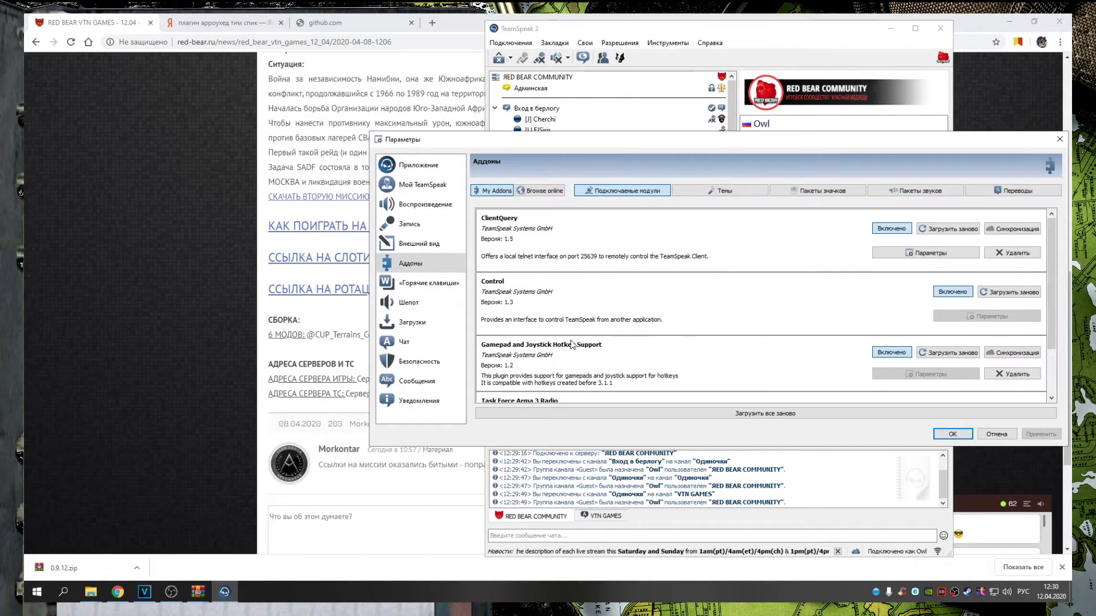
{"action": "left_click", "coordinate": [907, 352]}
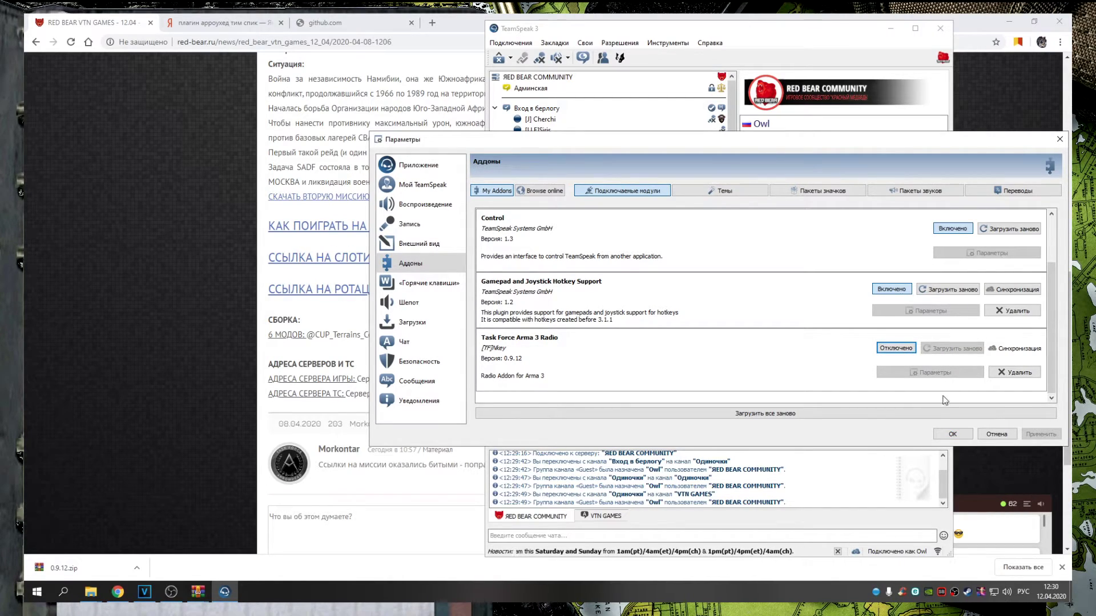
{"action": "left_click", "coordinate": [953, 434]}
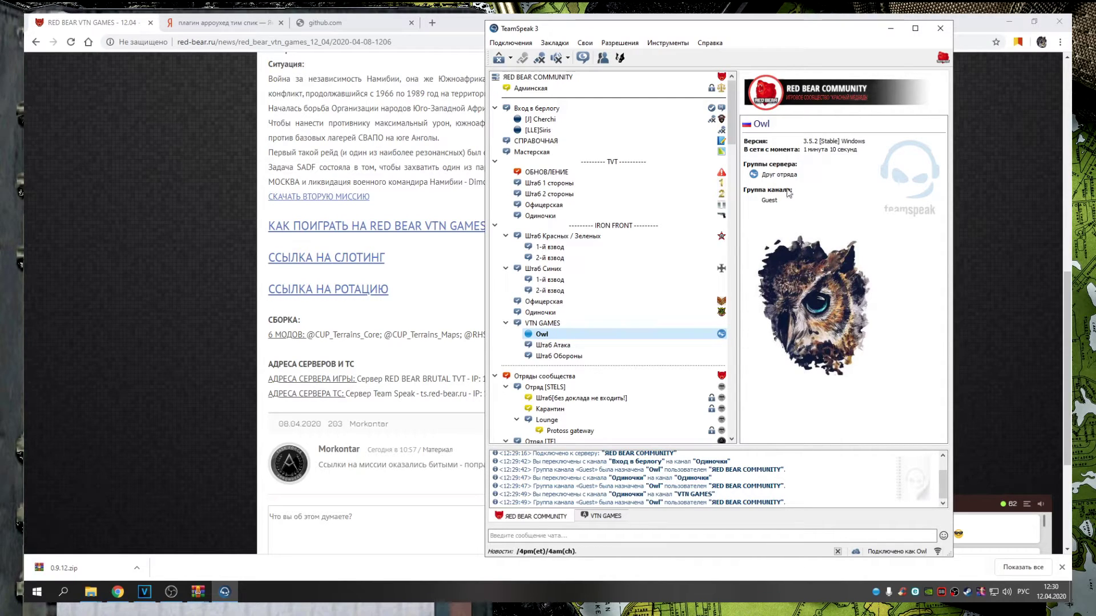
Set Task Force Arma 3 Radio back to Включено and apply with OK
{"action": "left_click", "coordinate": [667, 43]}
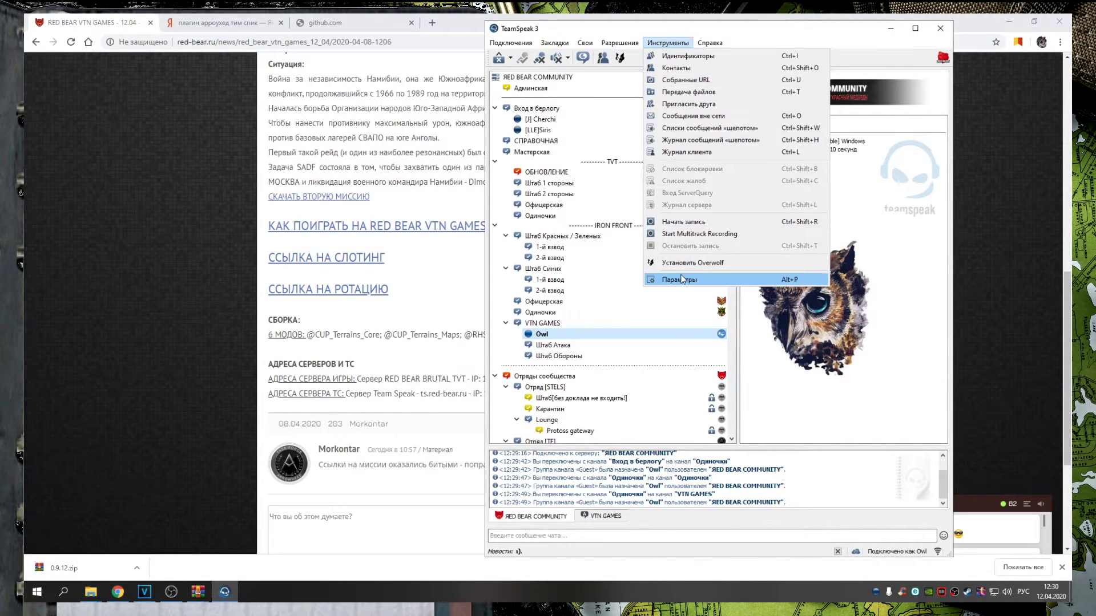
{"action": "left_click", "coordinate": [682, 278]}
{"action": "scroll", "coordinate": [551, 346], "scroll_direction": "down", "scroll_amount": 1}
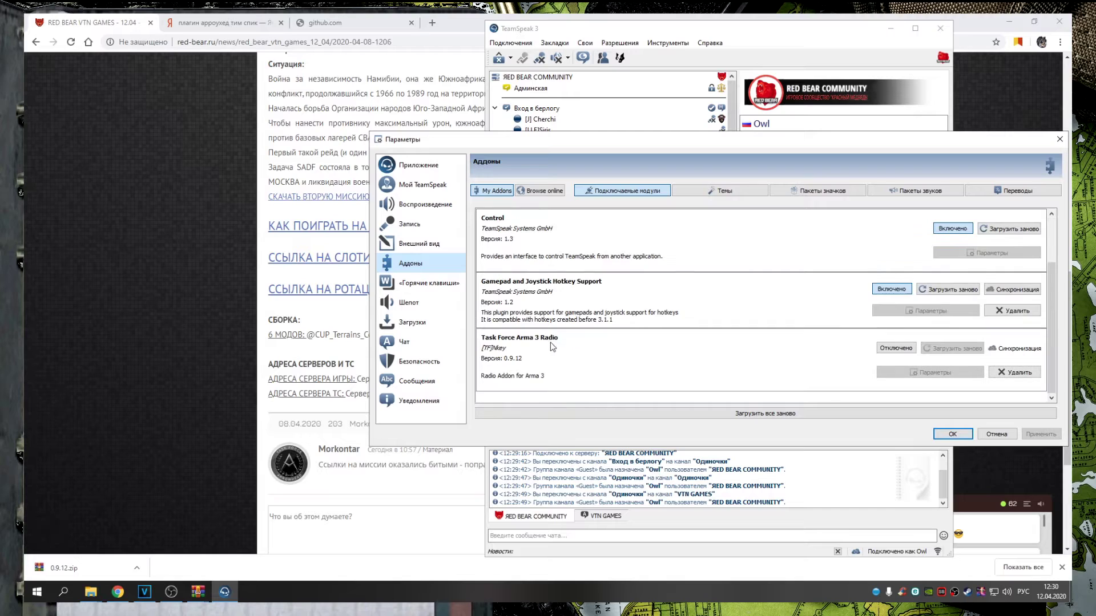
{"action": "left_click", "coordinate": [895, 348]}
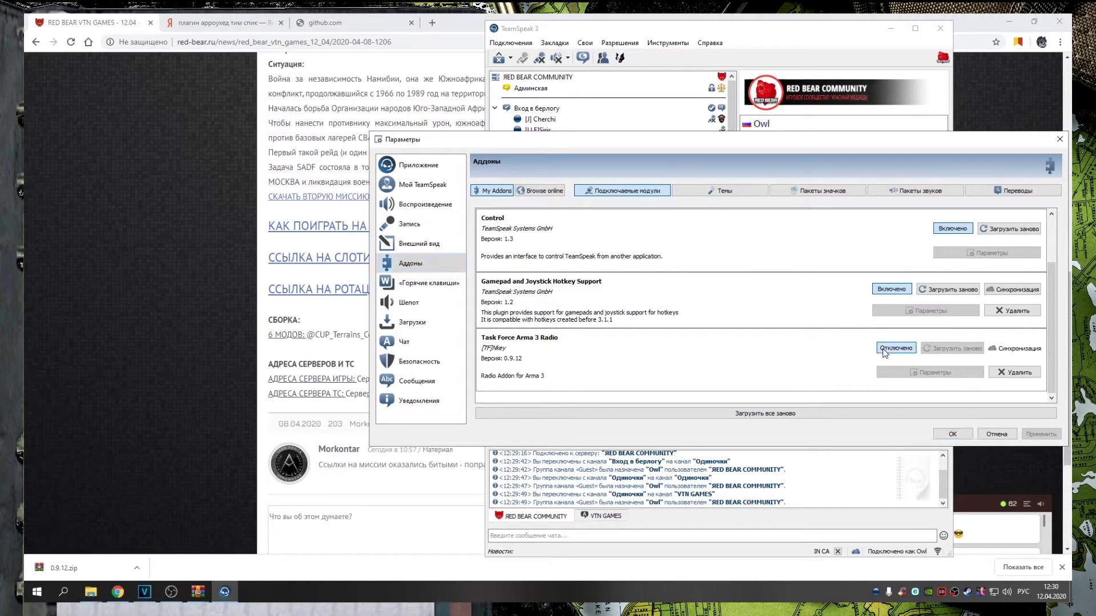
{"action": "left_click", "coordinate": [952, 434]}
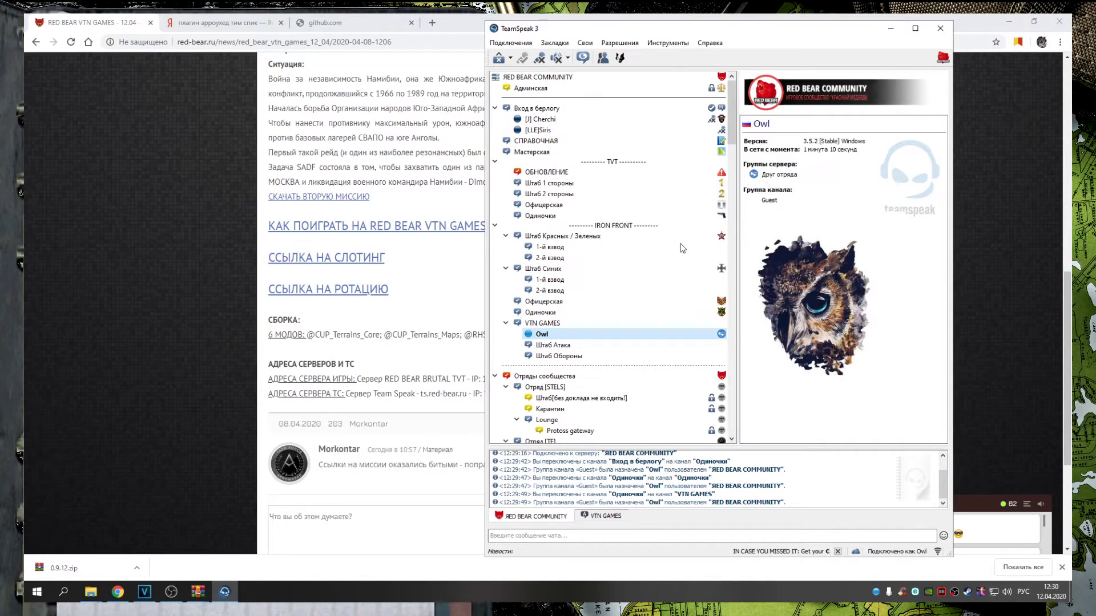
Refresh Owl's info and verify Task Force Arma 3 Radio is Включено under Аддоны
{"action": "left_click", "coordinate": [568, 334]}
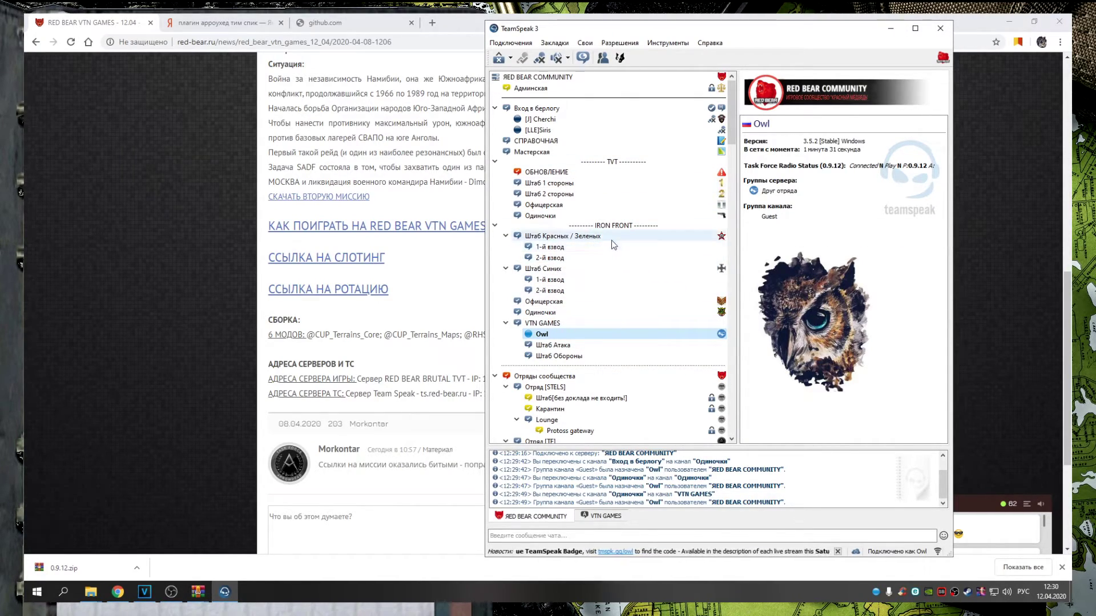
{"action": "left_click_drag", "start_coordinate": [733, 120], "coordinate": [735, 143]}
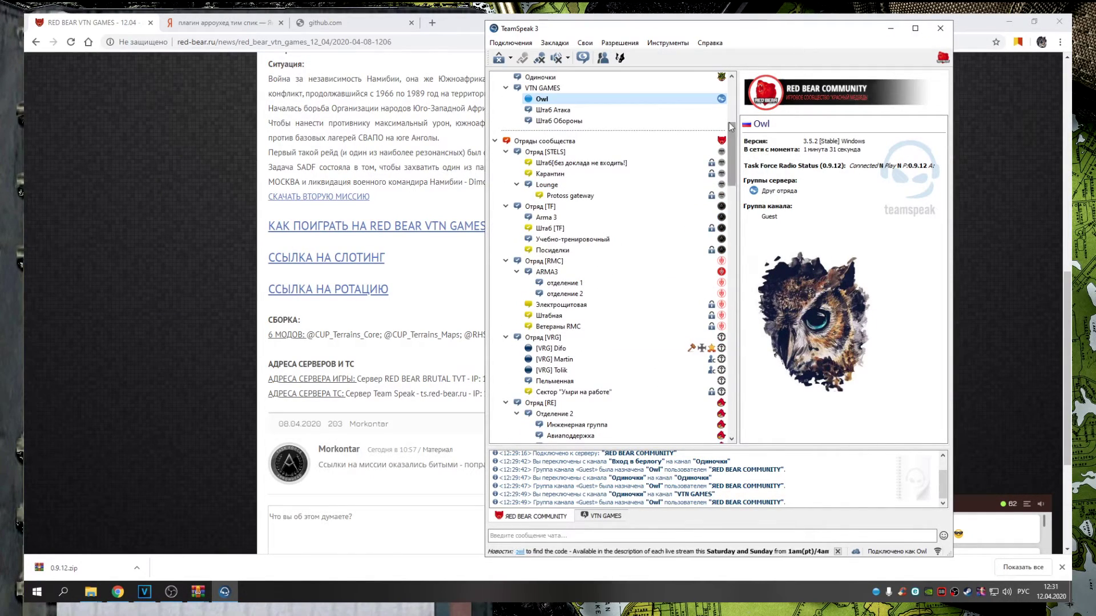
{"action": "left_click", "coordinate": [669, 44]}
{"action": "left_click", "coordinate": [679, 280]}
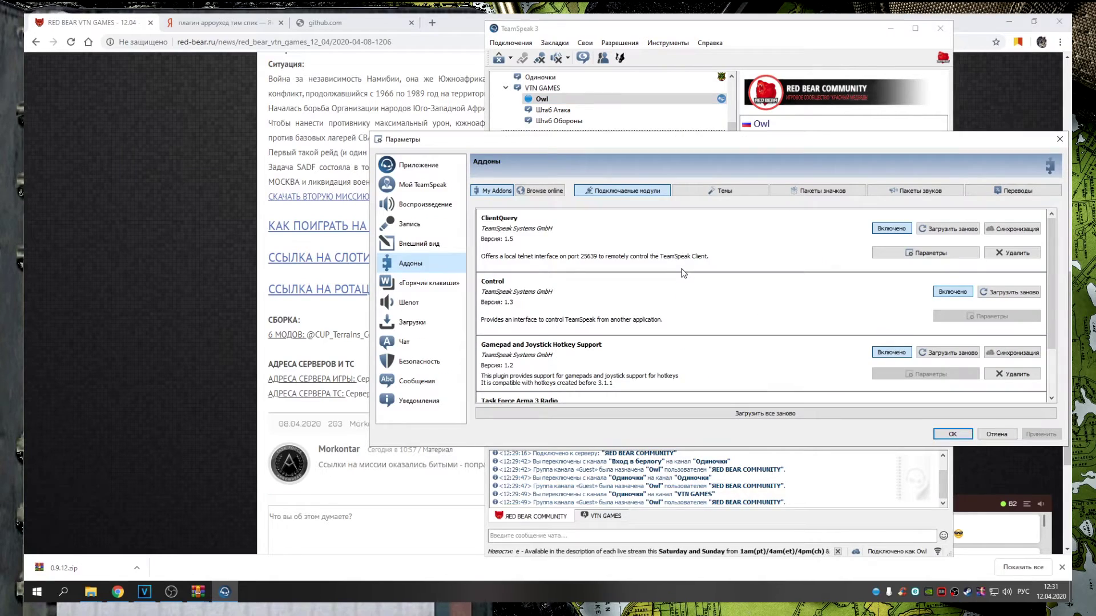
{"action": "scroll", "coordinate": [899, 342], "scroll_direction": "down", "scroll_amount": 1}
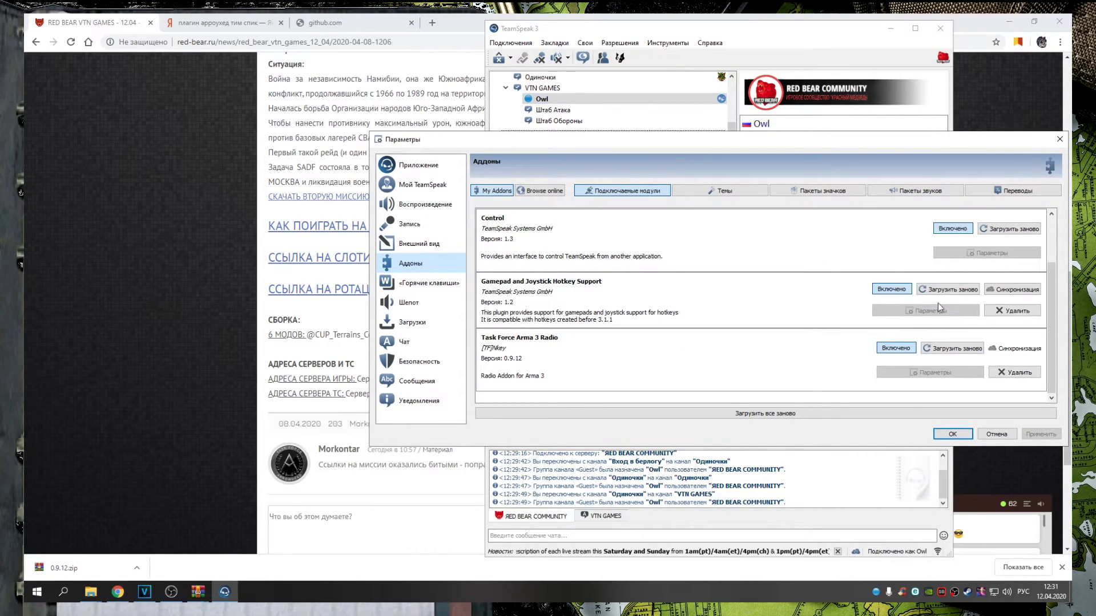
{"action": "left_click", "coordinate": [943, 351]}
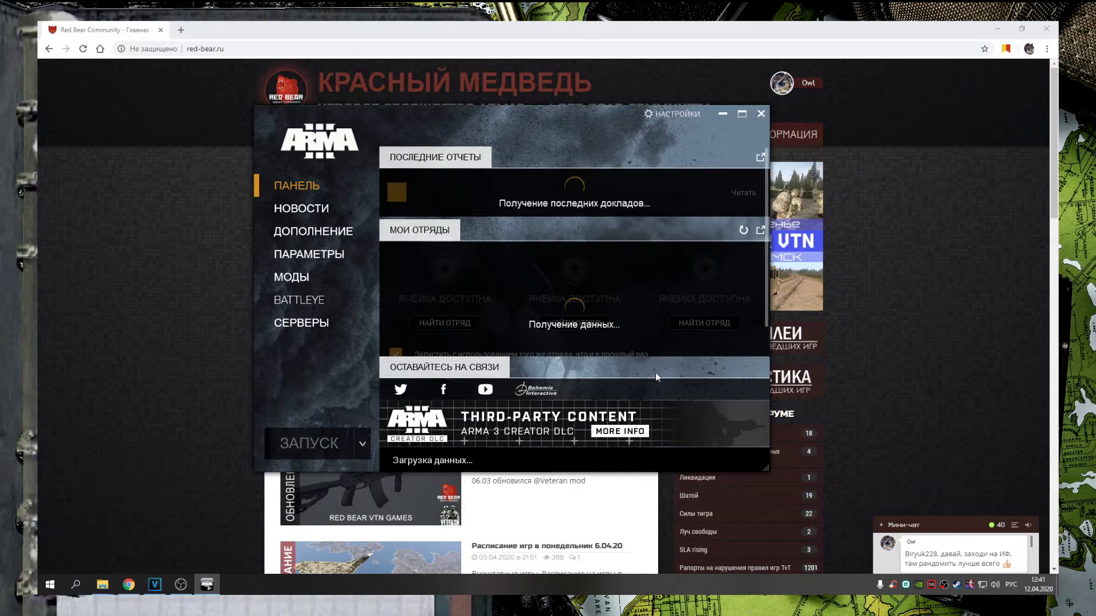
View the launcher's BattlEye page and 13-mod МОДЫ list, then switch to Chrome
{"action": "left_click", "coordinate": [314, 300]}
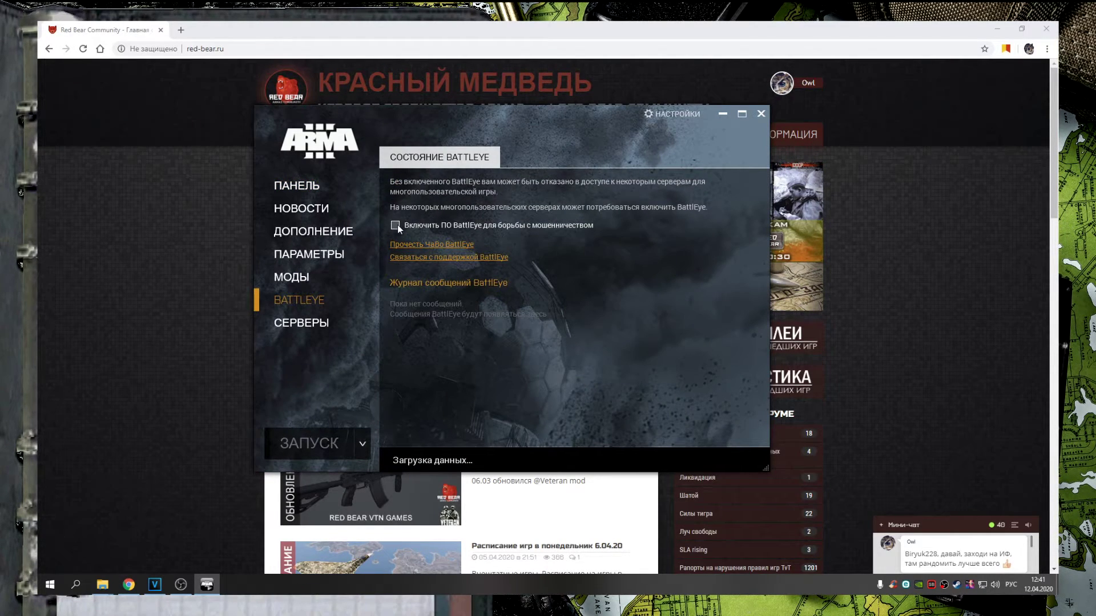
{"action": "left_click", "coordinate": [298, 277]}
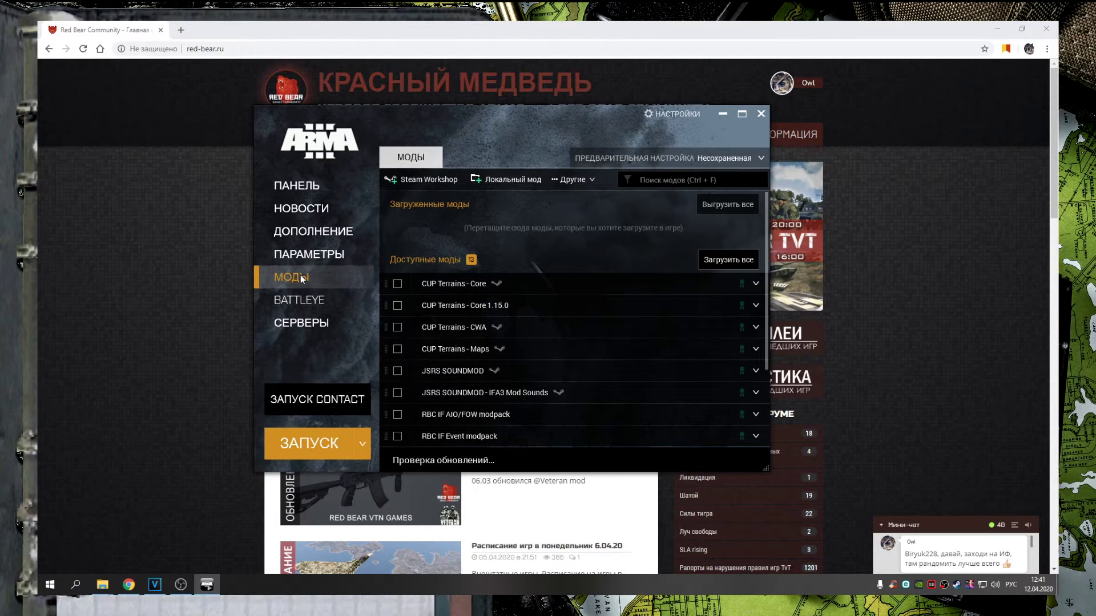
{"action": "left_click", "coordinate": [100, 48]}
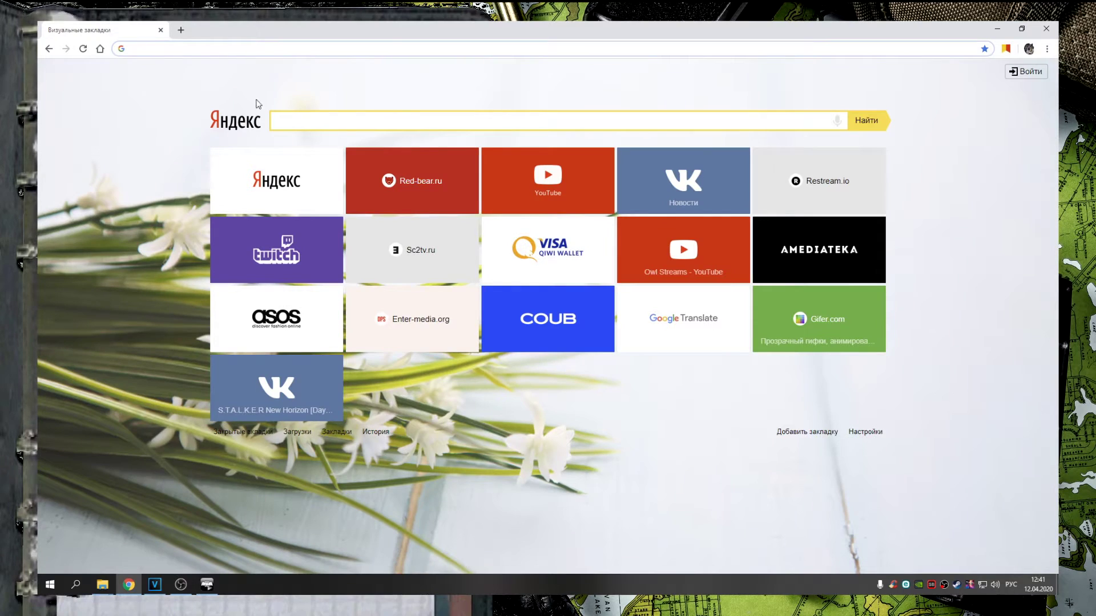
Open the RED BEAR VTN GAMES - 12.04 article from red-bear.ru in a new tab
{"action": "left_click", "coordinate": [432, 165]}
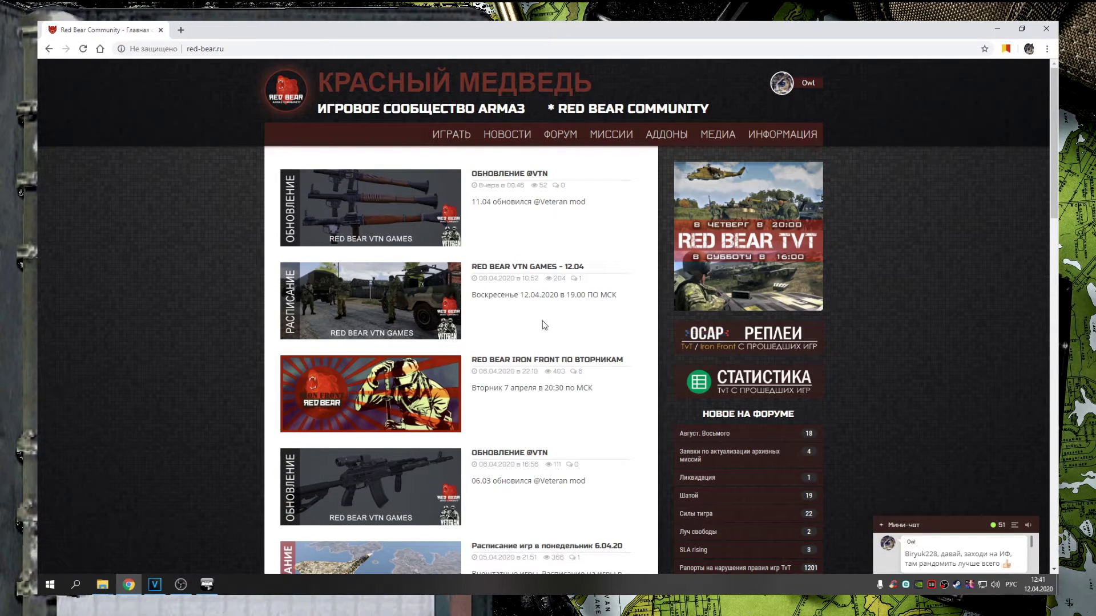
{"action": "right_click", "coordinate": [522, 267]}
{"action": "left_click", "coordinate": [548, 274]}
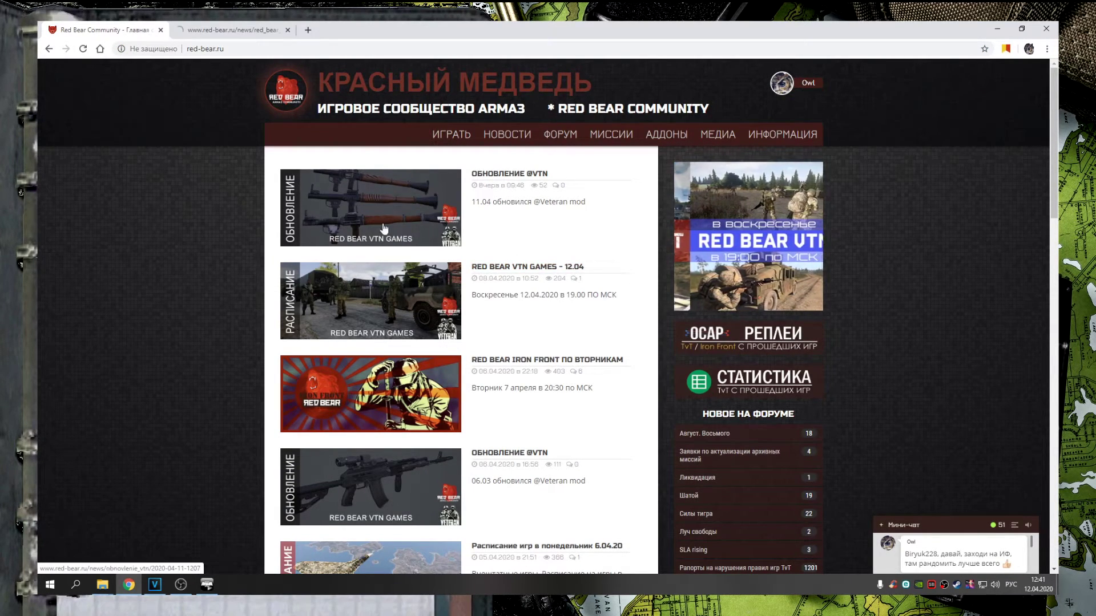
{"action": "key", "text": "ctrl+Tab"}
Scroll to the СБОРКА mods list and highlight CUP_Terrains_Maps
{"action": "scroll", "coordinate": [445, 274], "scroll_direction": "down", "scroll_amount": 5}
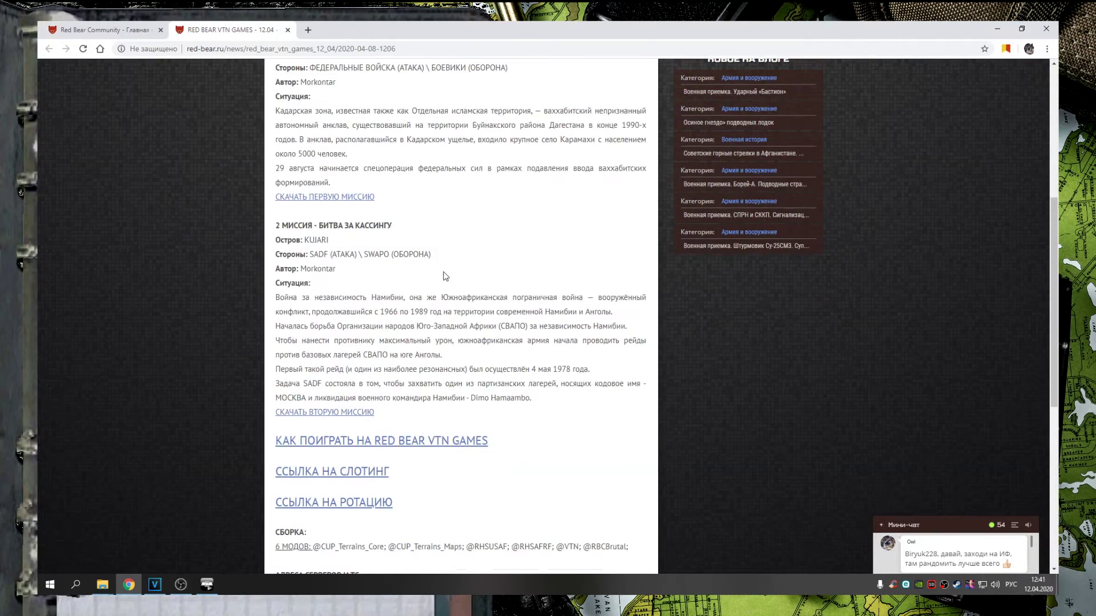
{"action": "scroll", "coordinate": [446, 276], "scroll_direction": "down", "scroll_amount": 2}
{"action": "scroll", "coordinate": [453, 271], "scroll_direction": "down", "scroll_amount": 1}
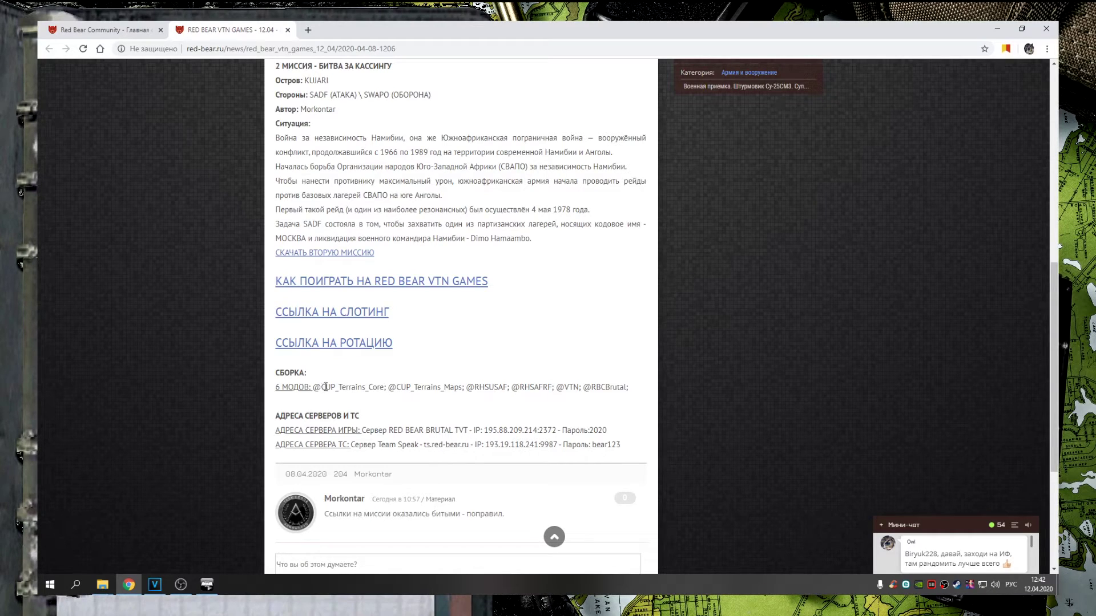
{"action": "left_click_drag", "start_coordinate": [342, 388], "coordinate": [464, 388]}
{"action": "left_click", "coordinate": [206, 584]}
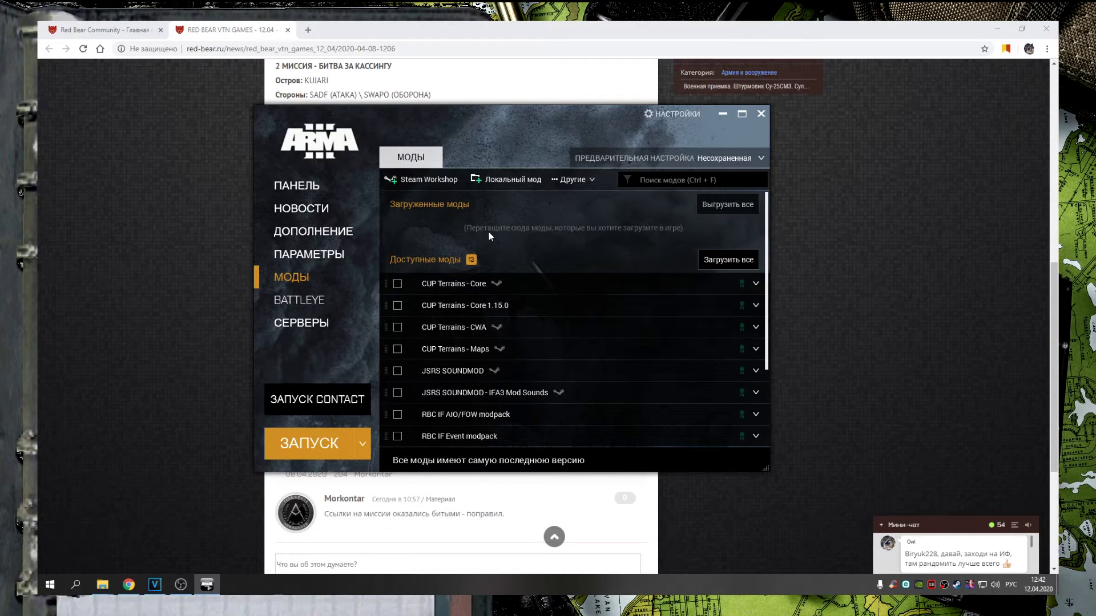
{"action": "left_click", "coordinate": [505, 179]}
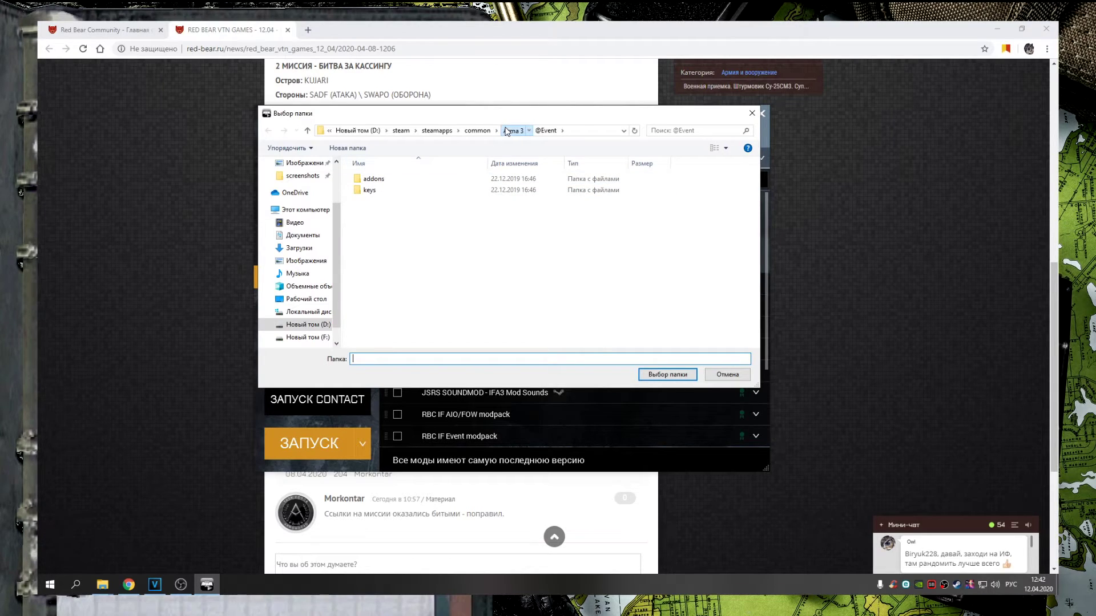
{"action": "left_click", "coordinate": [505, 131]}
{"action": "scroll", "coordinate": [416, 289], "scroll_direction": "down", "scroll_amount": 1}
{"action": "scroll", "coordinate": [418, 290], "scroll_direction": "up", "scroll_amount": 1}
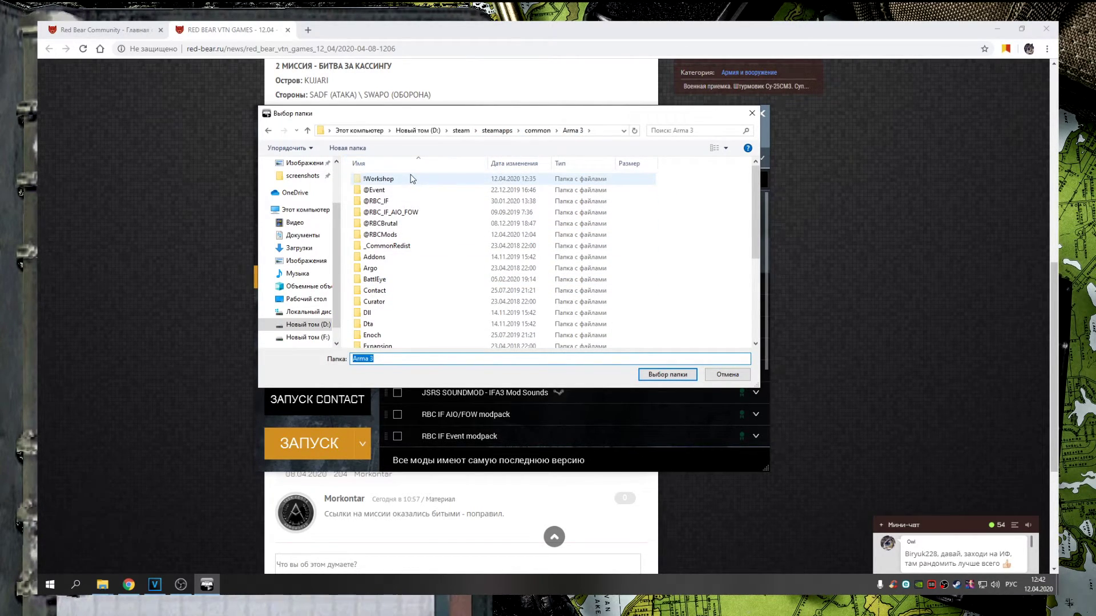
{"action": "double_click", "coordinate": [382, 181]}
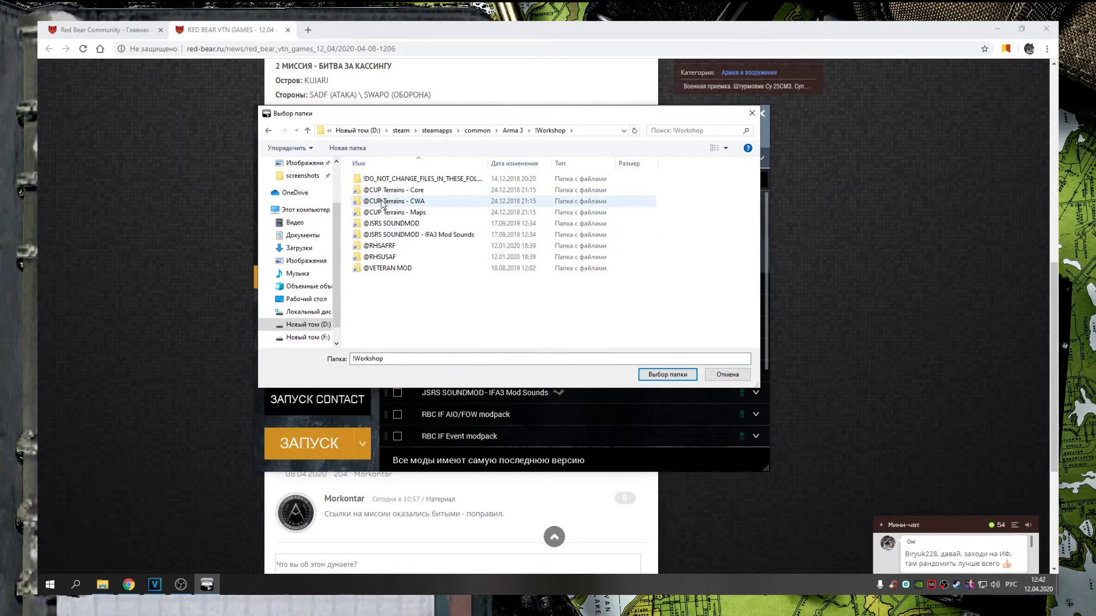
{"action": "left_click", "coordinate": [385, 192]}
{"action": "left_click", "coordinate": [386, 201]}
{"action": "left_click", "coordinate": [386, 213]}
{"action": "left_click", "coordinate": [386, 201]}
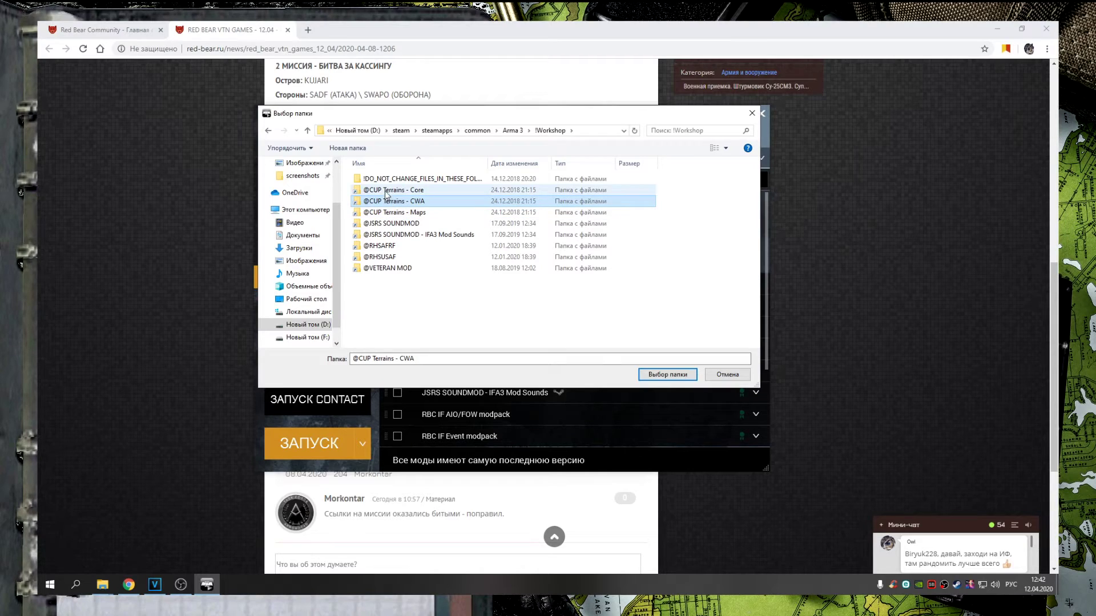
{"action": "left_click", "coordinate": [515, 132]}
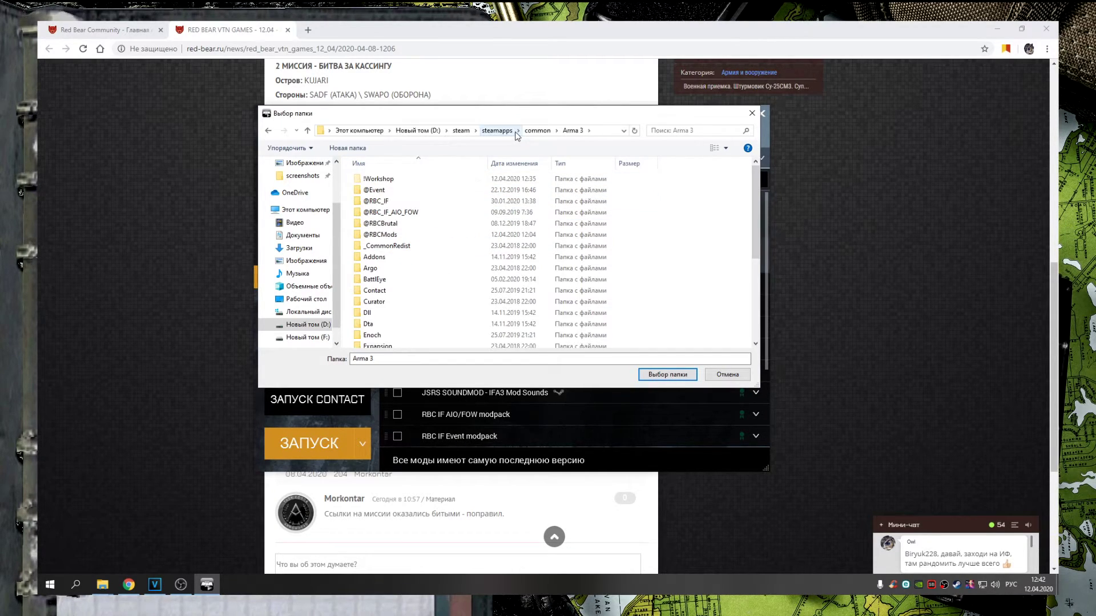
{"action": "left_click", "coordinate": [390, 224]}
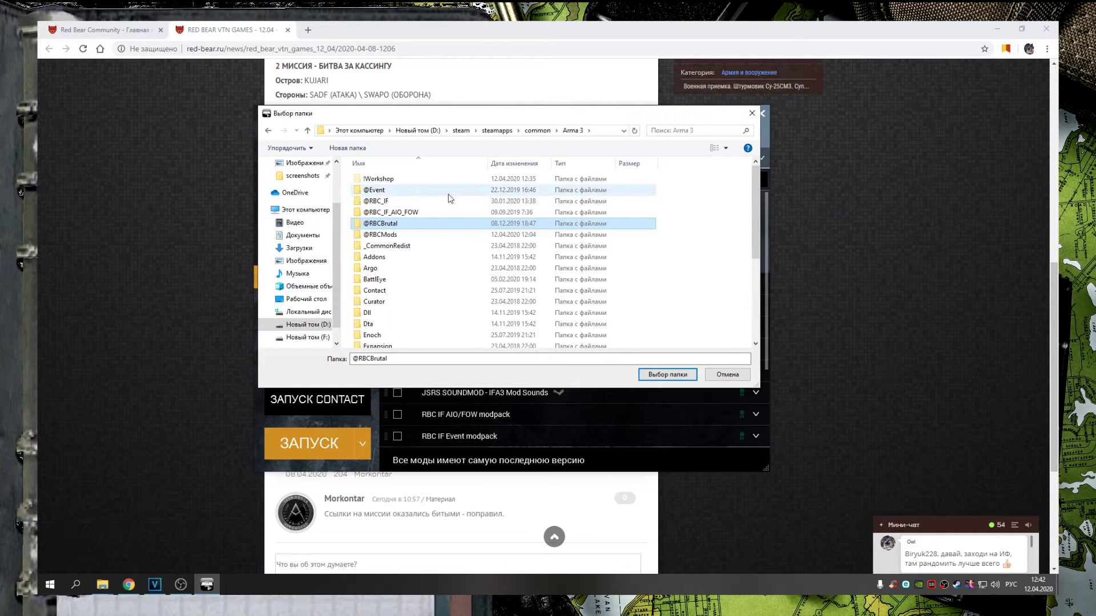
{"action": "left_click", "coordinate": [751, 113]}
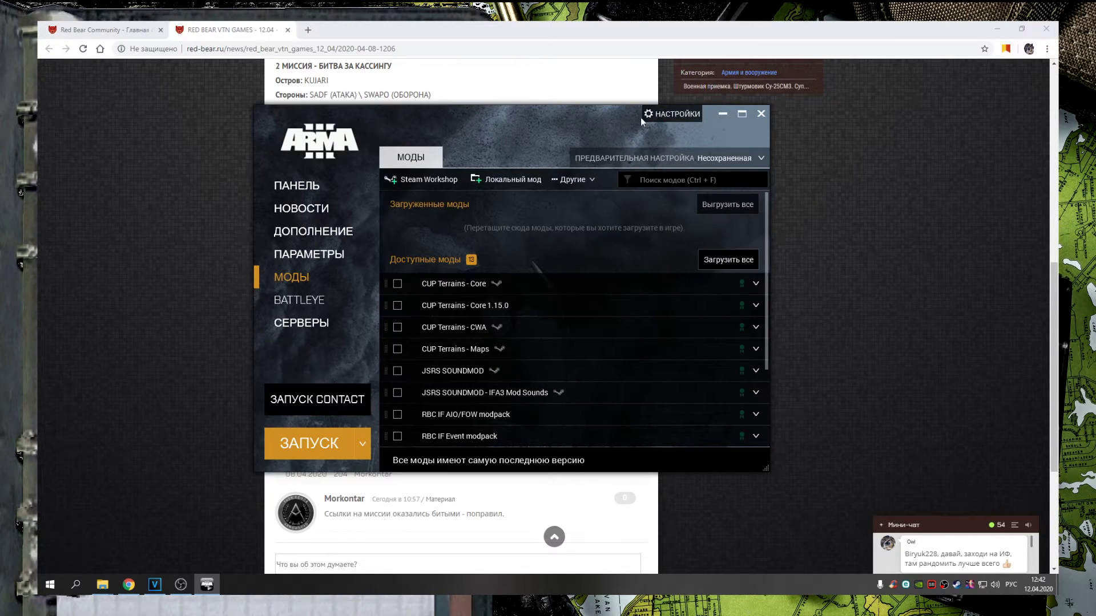
Load the CUP Terrains - Core and CUP Terrains - Maps mods in the launcher
{"action": "left_click_drag", "start_coordinate": [432, 126], "coordinate": [402, 122]}
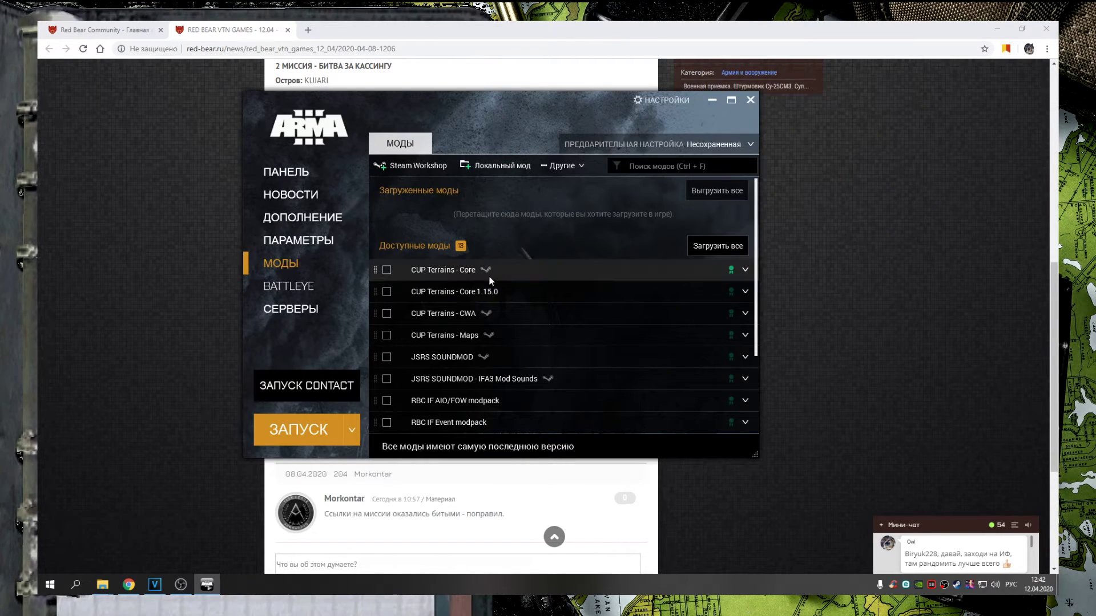
{"action": "left_click", "coordinate": [387, 269]}
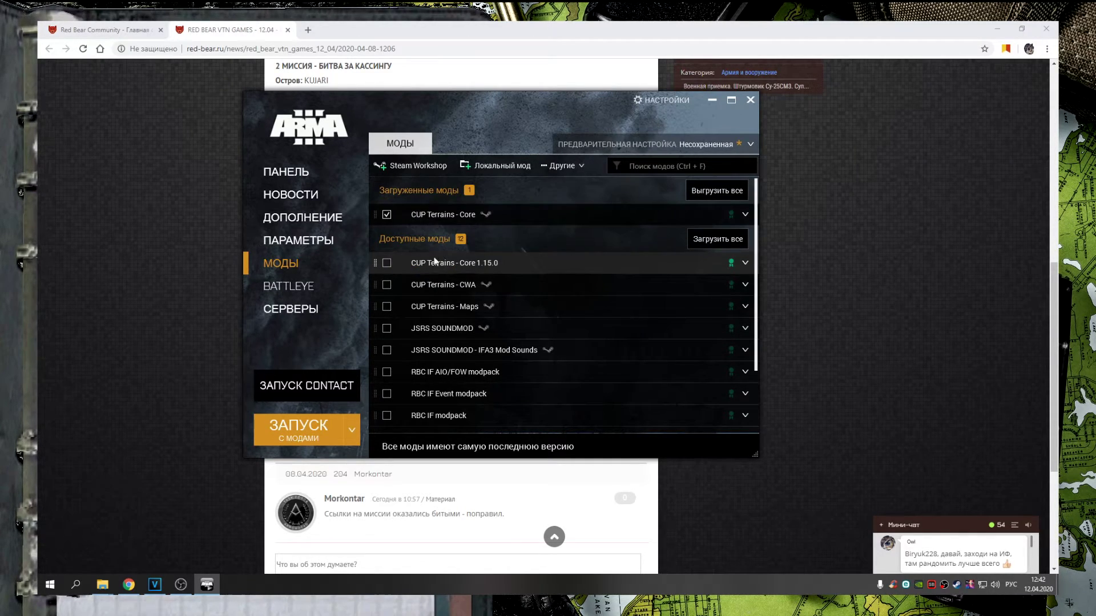
{"action": "left_click", "coordinate": [387, 308]}
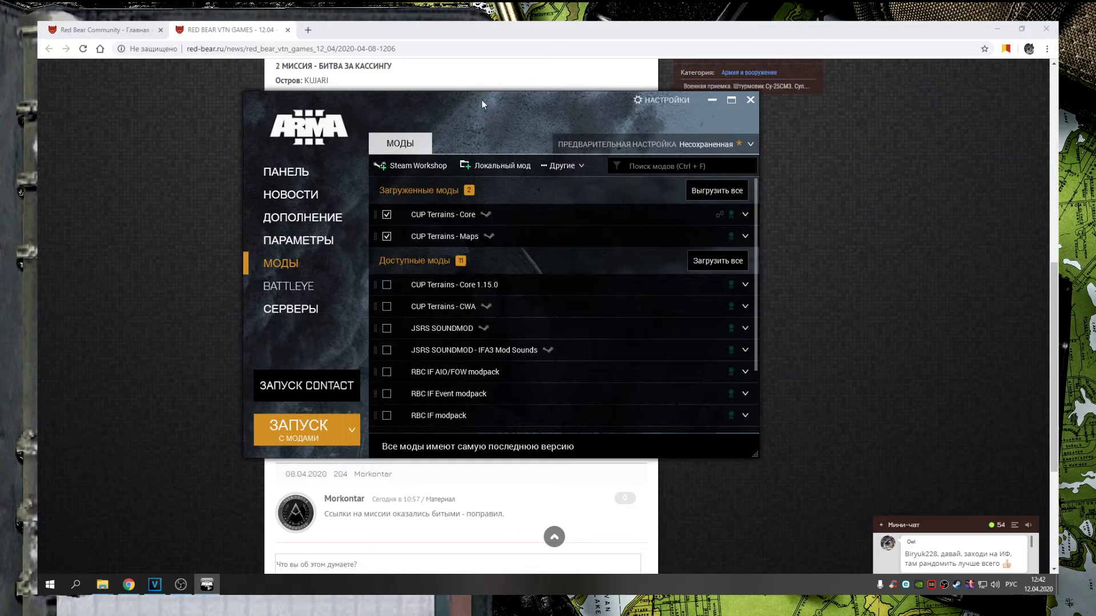
Load the RHSAFRF and RHSUSAF mods
{"action": "left_click_drag", "start_coordinate": [482, 107], "coordinate": [756, 148]}
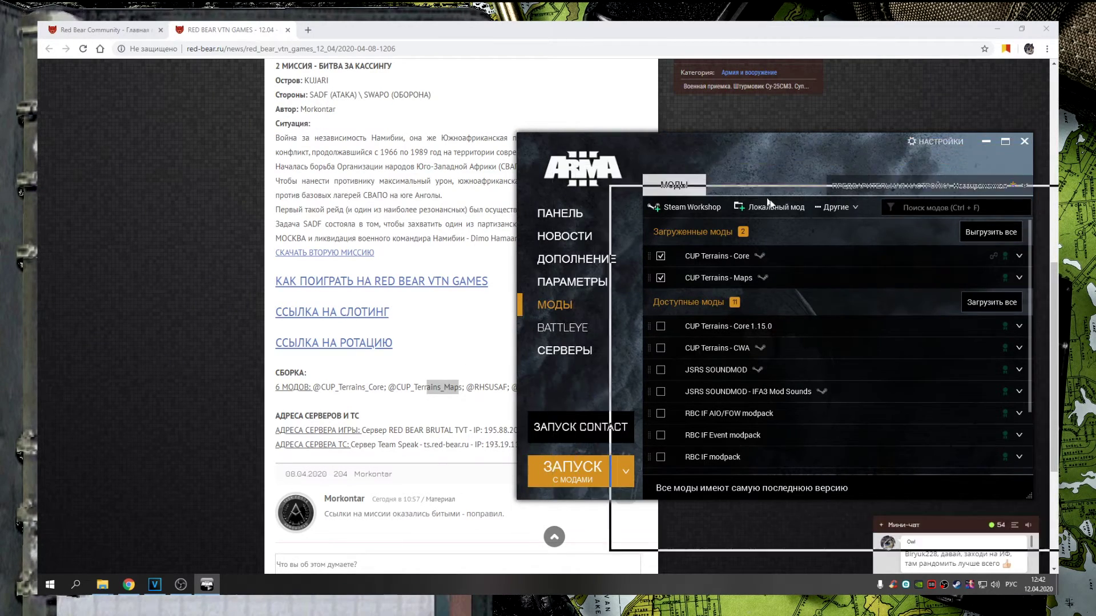
{"action": "left_click_drag", "start_coordinate": [679, 194], "coordinate": [784, 258]}
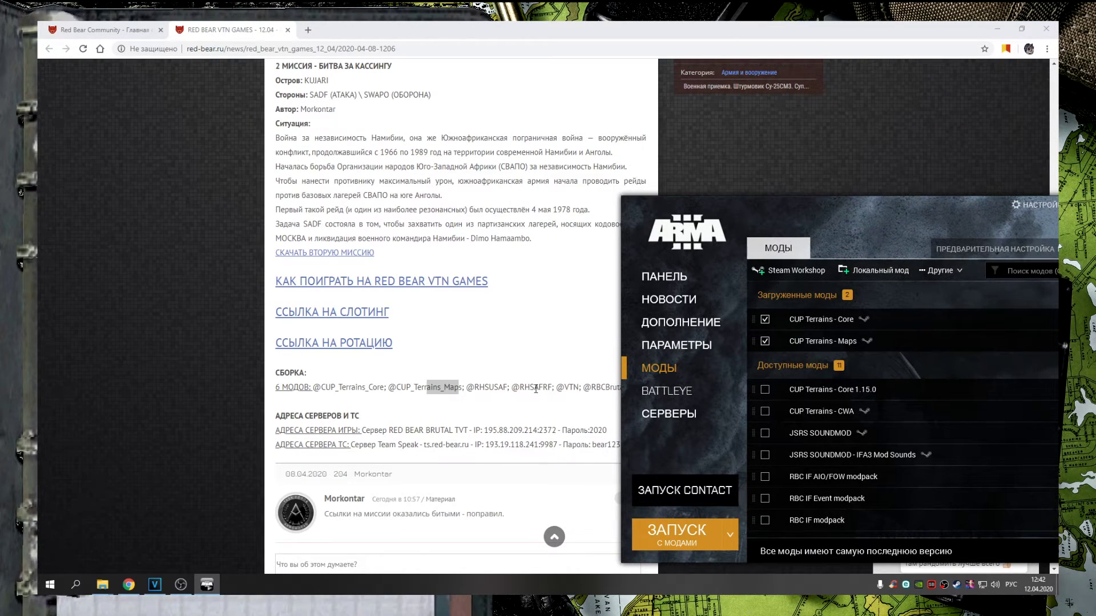
{"action": "left_click_drag", "start_coordinate": [745, 249], "coordinate": [338, 113]}
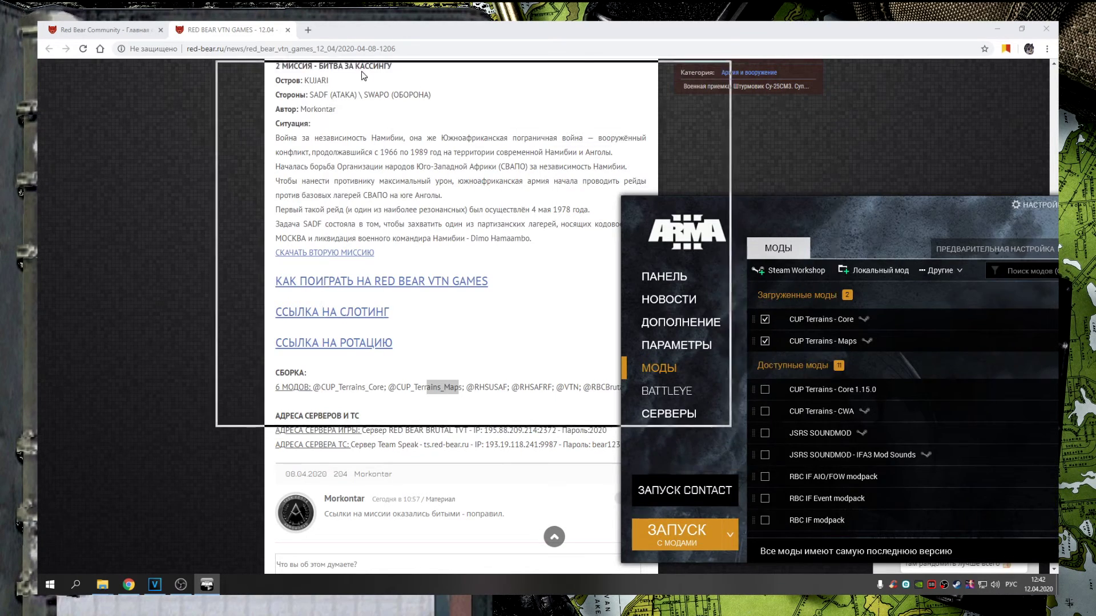
{"action": "scroll", "coordinate": [431, 291], "scroll_direction": "down", "scroll_amount": 3}
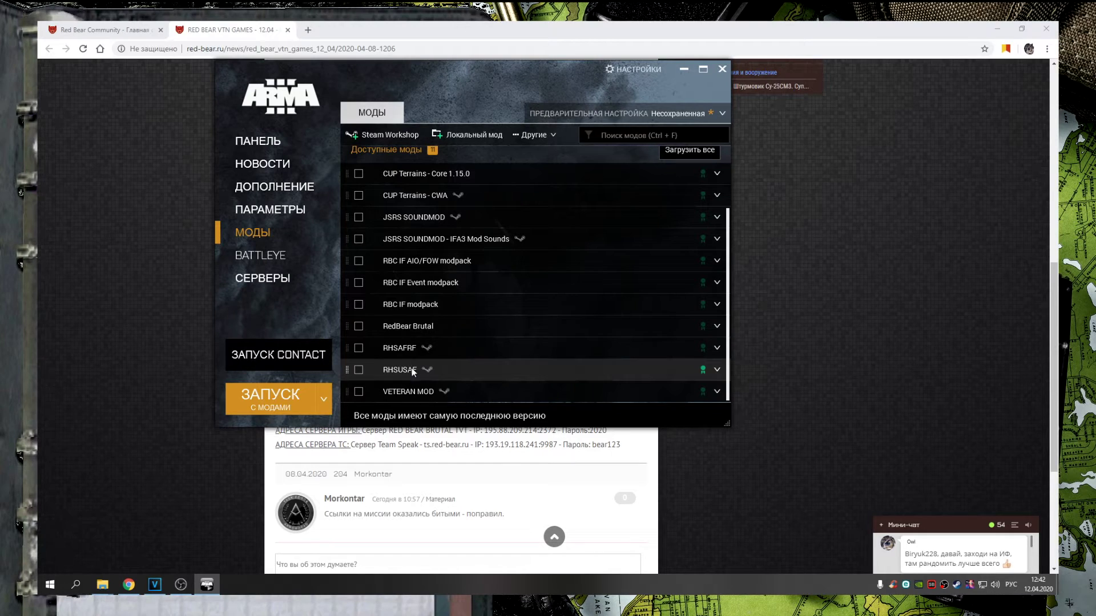
{"action": "left_click", "coordinate": [358, 349]}
{"action": "left_click", "coordinate": [358, 370]}
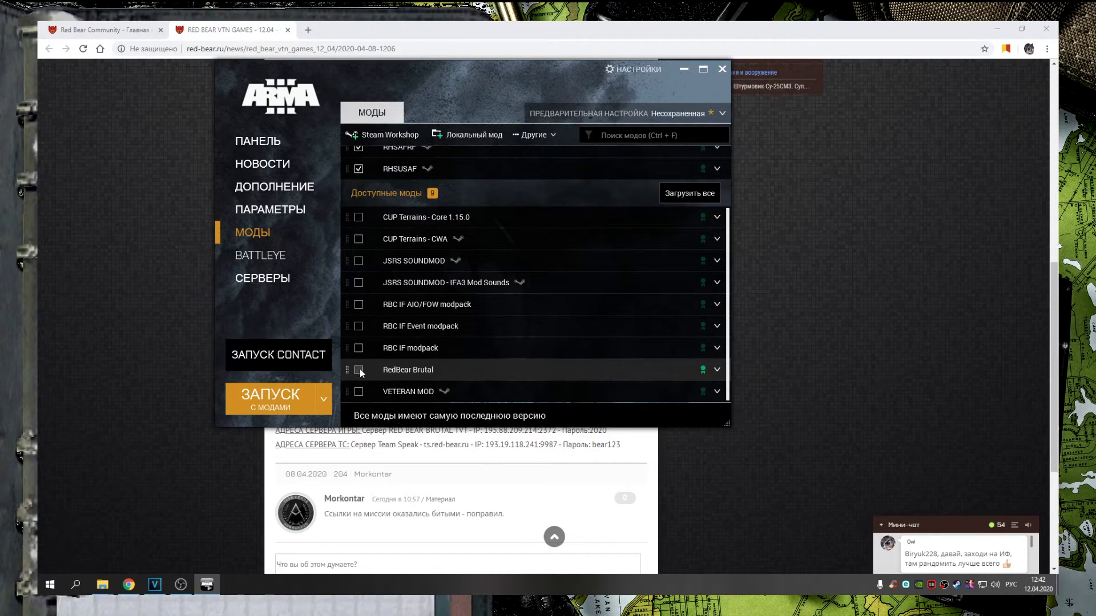
{"action": "scroll", "coordinate": [426, 313], "scroll_direction": "up", "scroll_amount": 3}
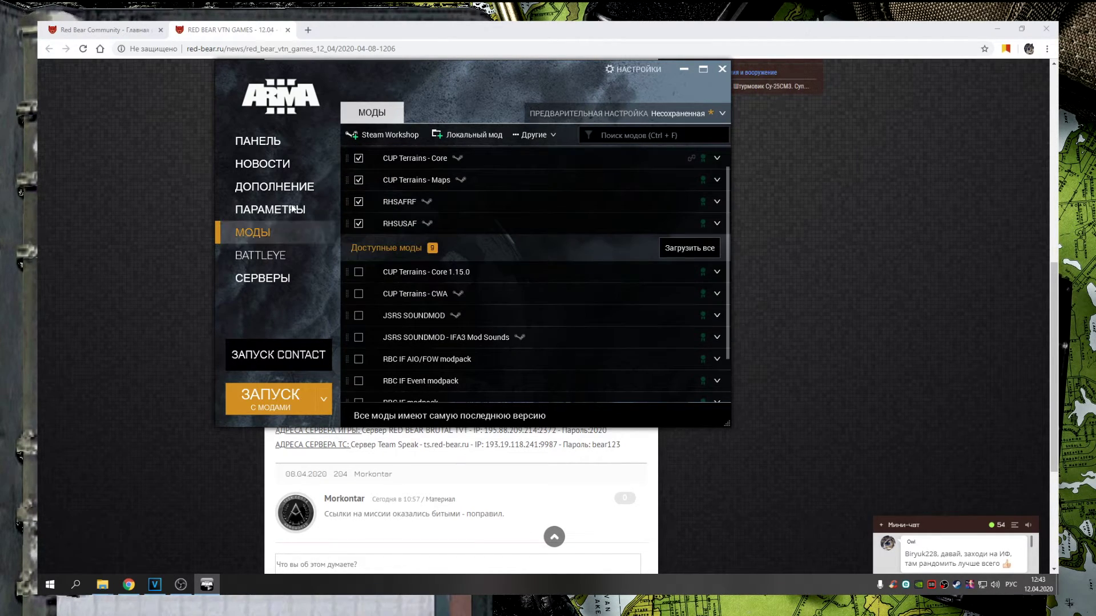
Check the article's mod list, then load VETERAN MOD and RedBear Brutal
{"action": "key", "text": "alt+Tab"}
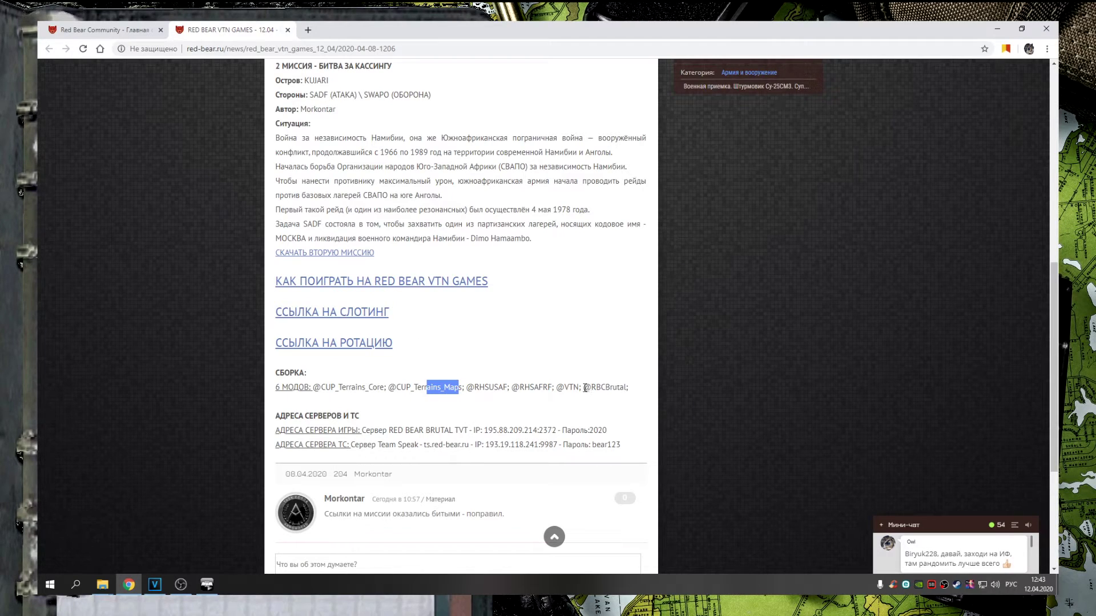
{"action": "left_click_drag", "start_coordinate": [557, 388], "coordinate": [617, 388]}
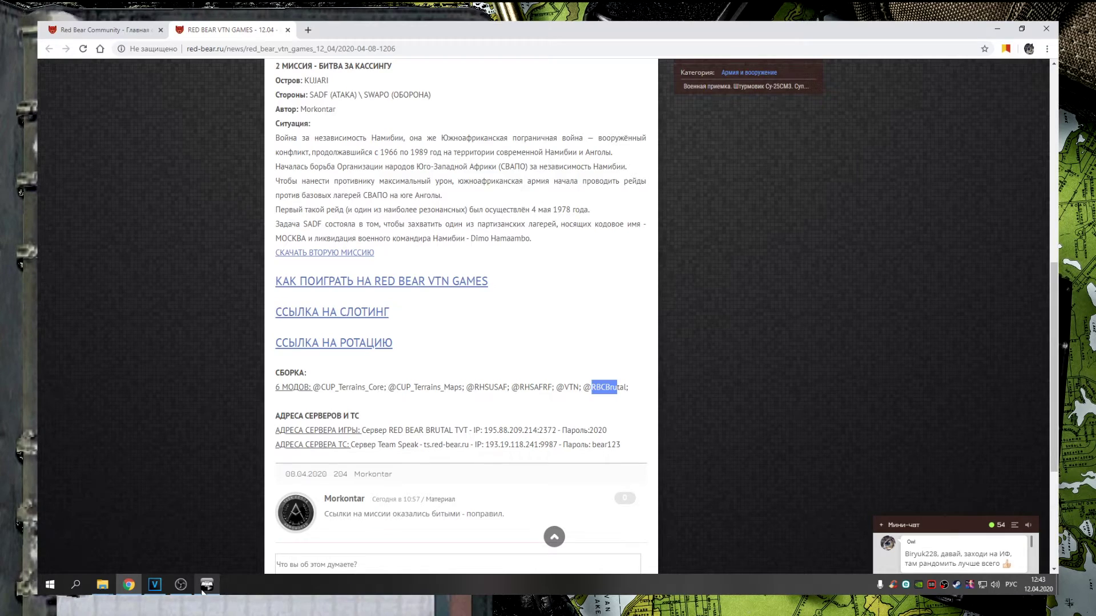
{"action": "left_click", "coordinate": [204, 588]}
{"action": "scroll", "coordinate": [517, 342], "scroll_direction": "down", "scroll_amount": 3}
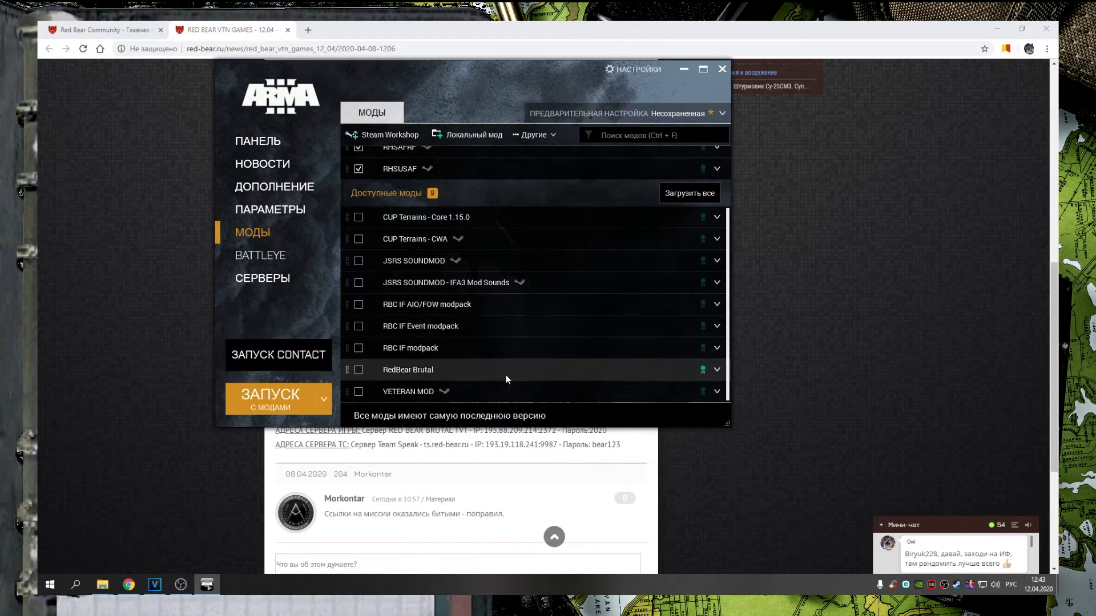
{"action": "left_click", "coordinate": [359, 392]}
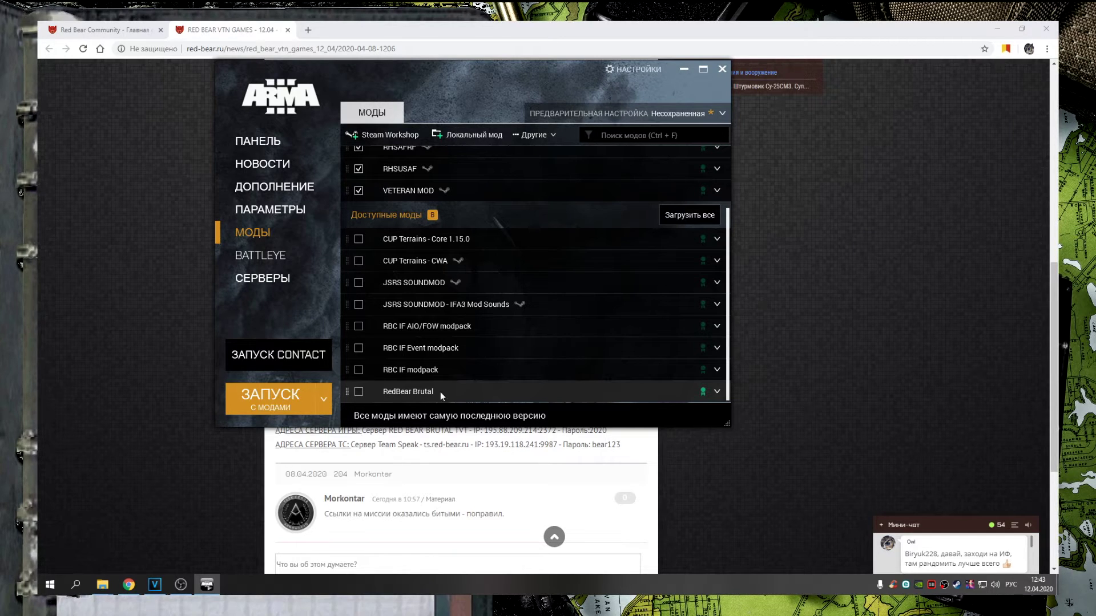
{"action": "left_click", "coordinate": [385, 393]}
{"action": "left_click", "coordinate": [359, 365]}
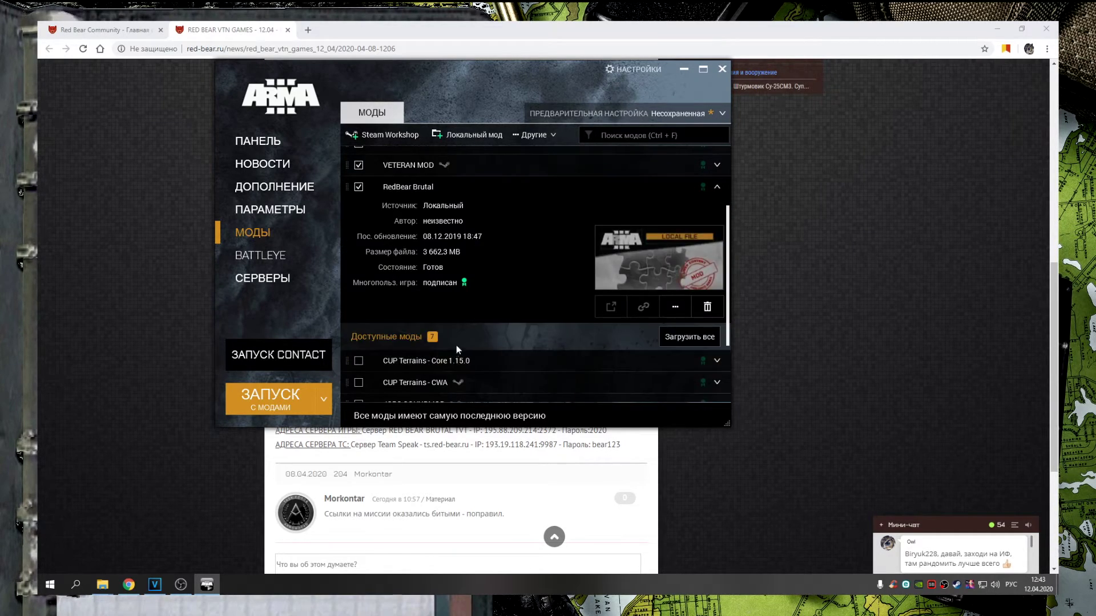
{"action": "scroll", "coordinate": [454, 345], "scroll_direction": "up", "scroll_amount": 3}
{"action": "left_click", "coordinate": [652, 295]}
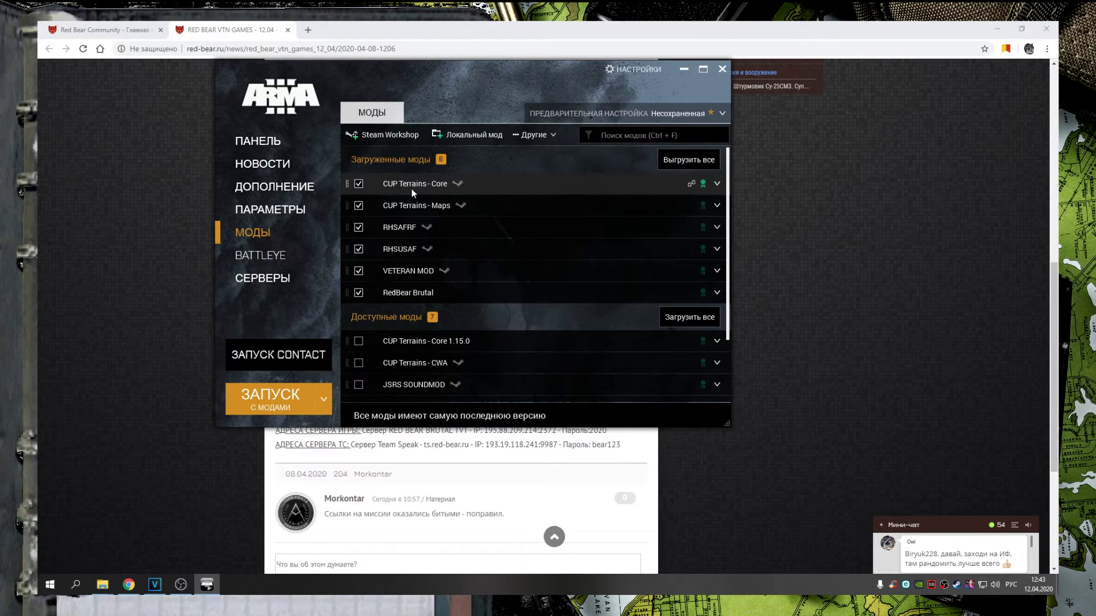
{"action": "left_click", "coordinate": [683, 115]}
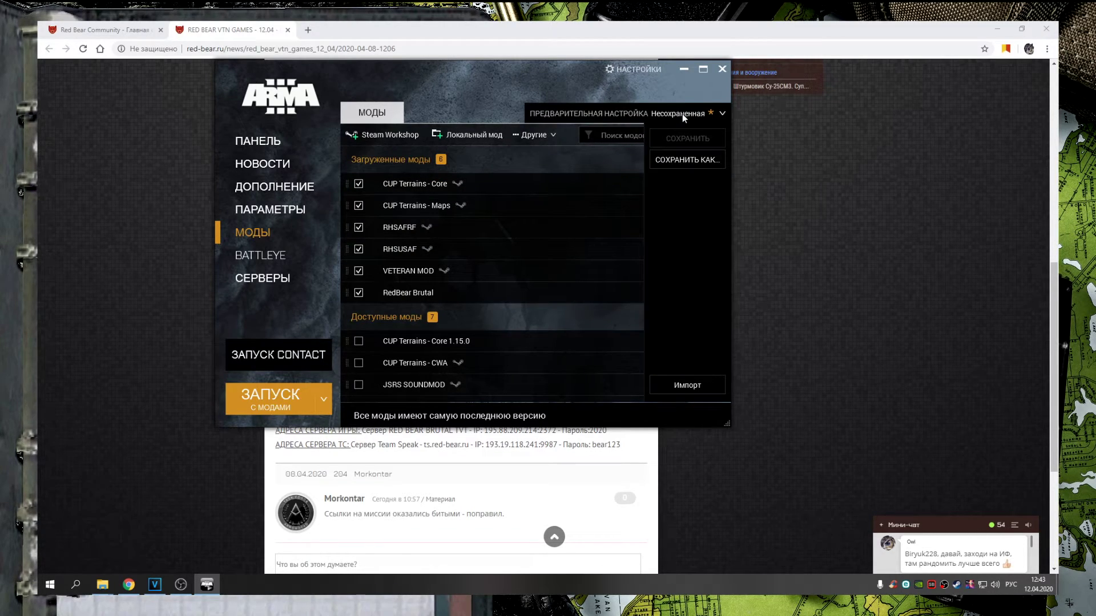
Save the six loaded mods as preset 'VETERAN', then unload all mods
{"action": "left_click", "coordinate": [694, 159]}
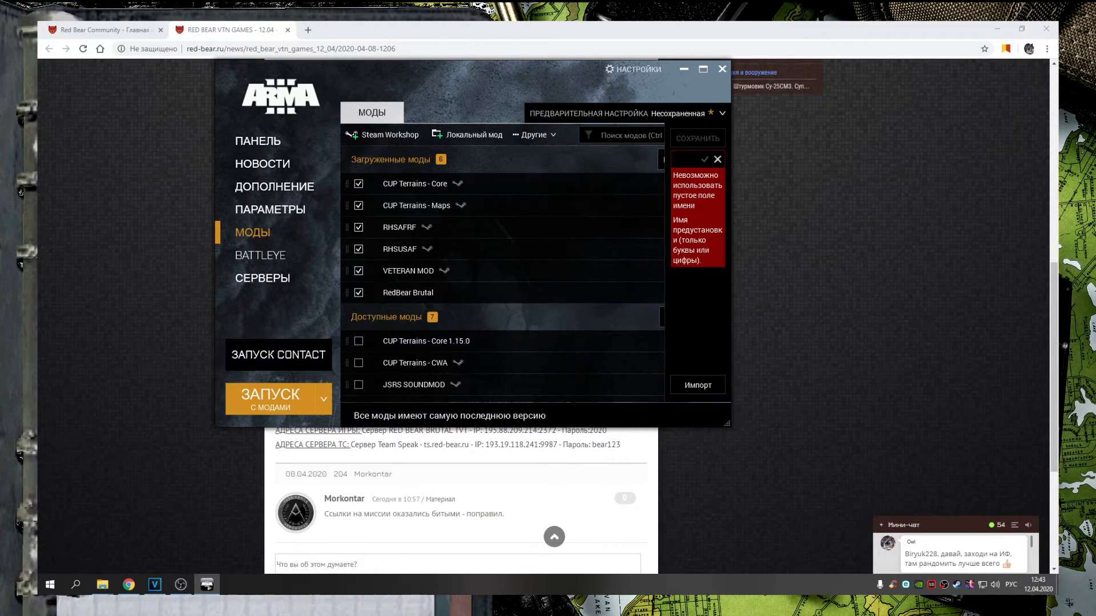
{"action": "type", "text": "м"}
{"action": "key", "text": "BackSpace"}
{"action": "key", "text": "alt+shift"}
{"action": "type", "text": "VETERAN"}
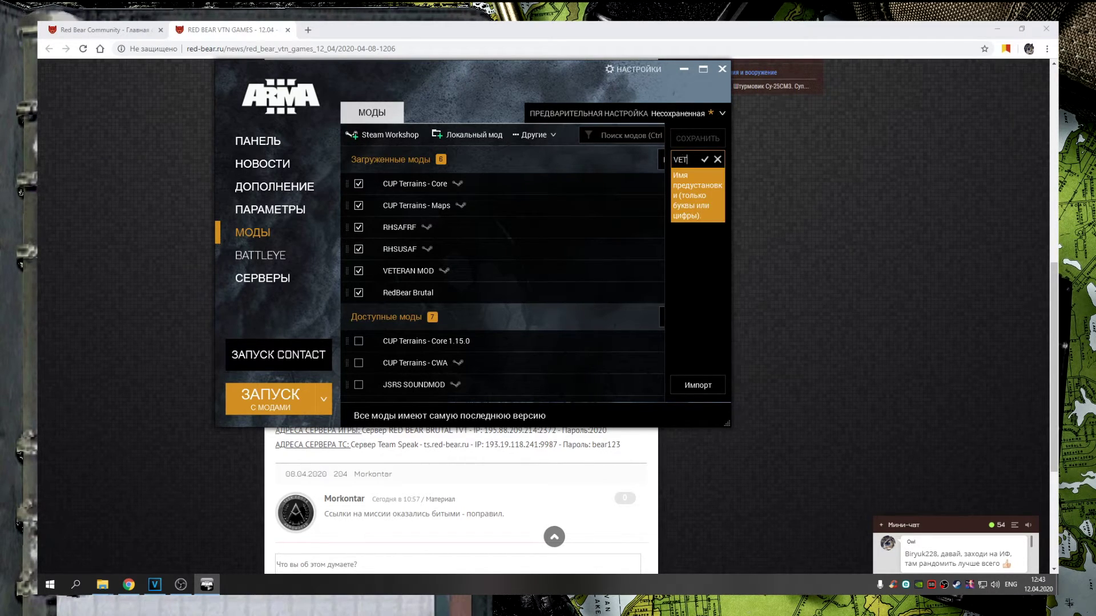
{"action": "left_click", "coordinate": [704, 159]}
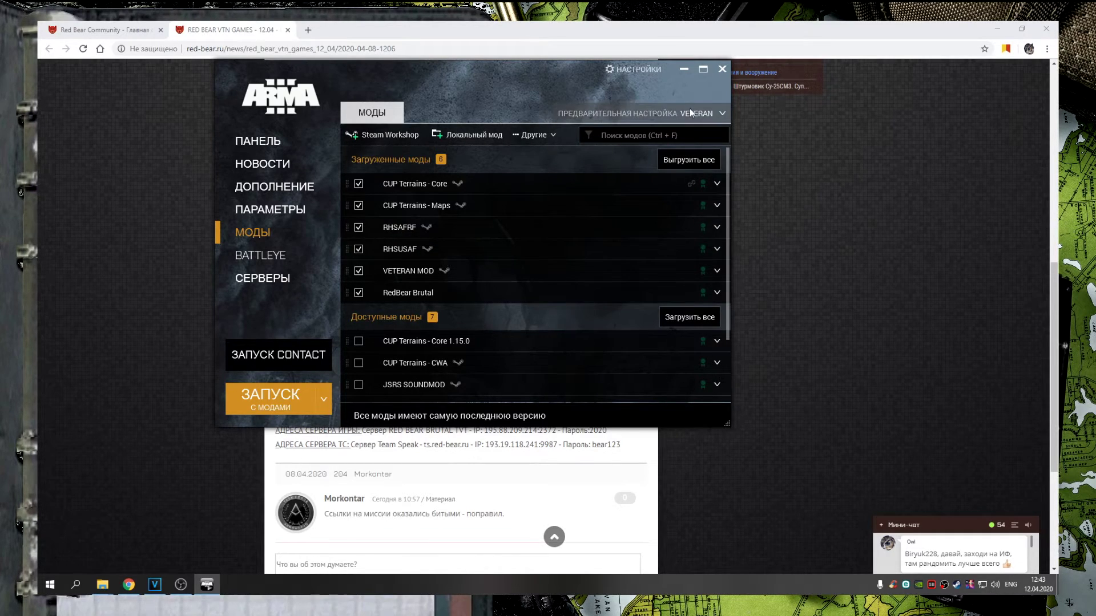
{"action": "left_click", "coordinate": [676, 161]}
{"action": "left_click", "coordinate": [117, 30]}
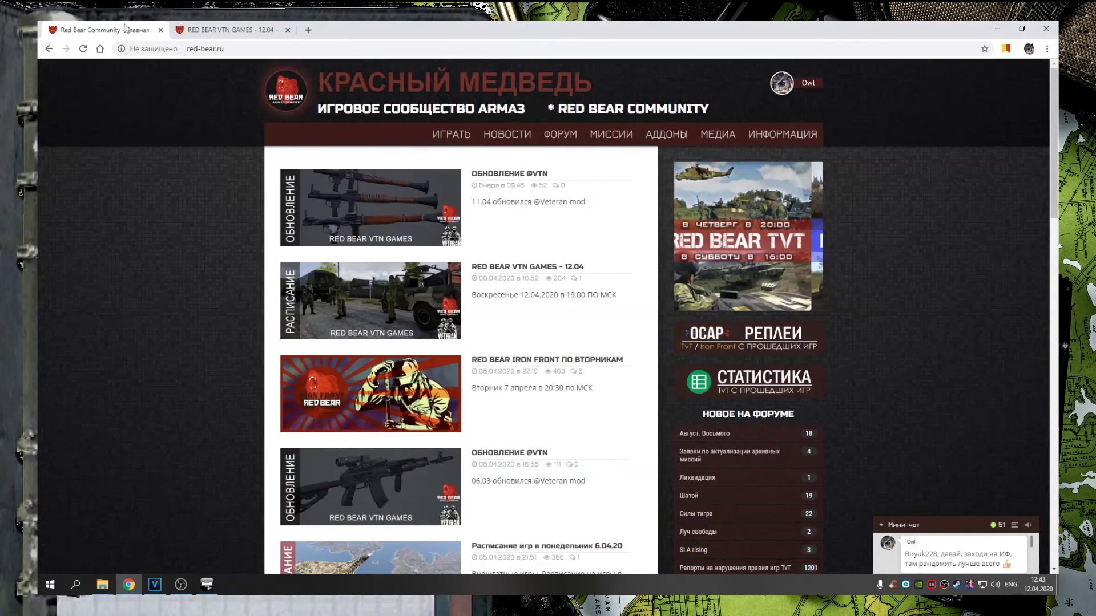
Open the RED BEAR IRON FRONT ПО ВТОРНИКАМ article and scroll to its Необходимые моды list
{"action": "left_click", "coordinate": [542, 362]}
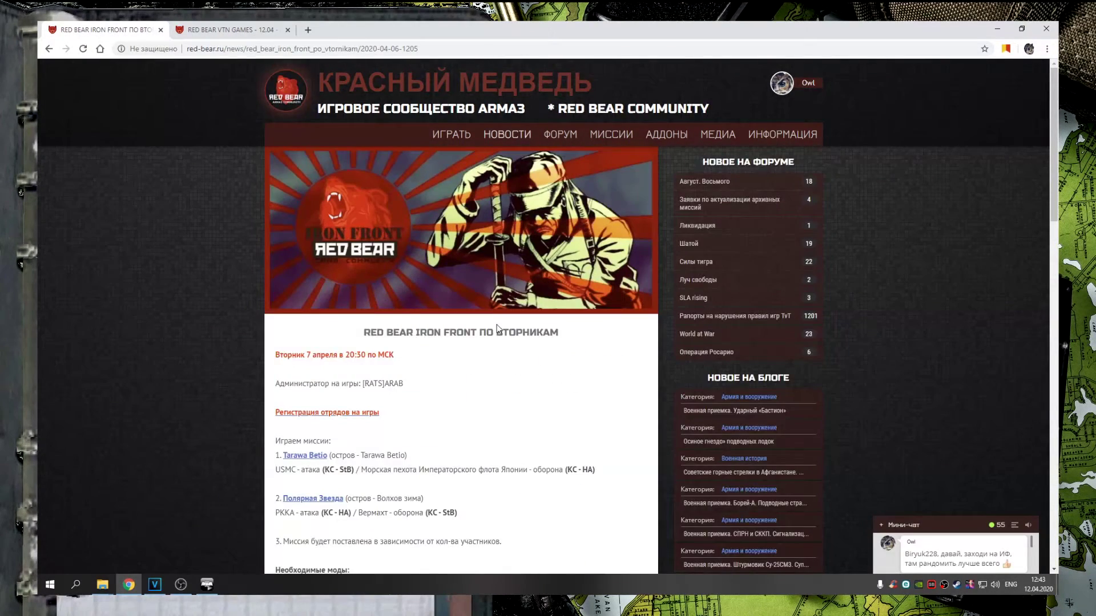
{"action": "scroll", "coordinate": [517, 317], "scroll_direction": "down", "scroll_amount": 4}
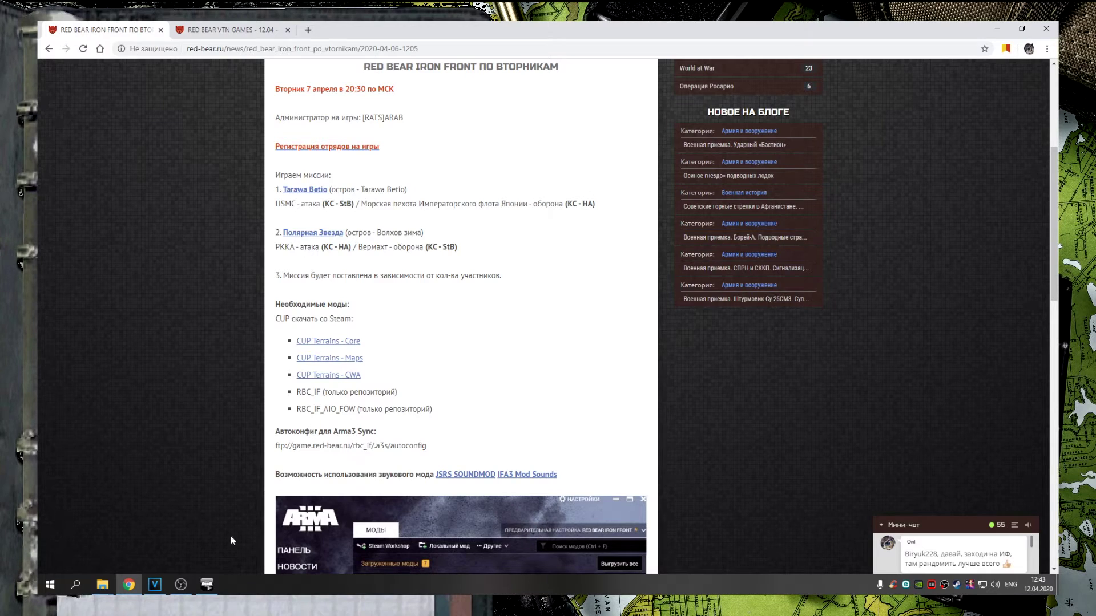
{"action": "left_click", "coordinate": [206, 584]}
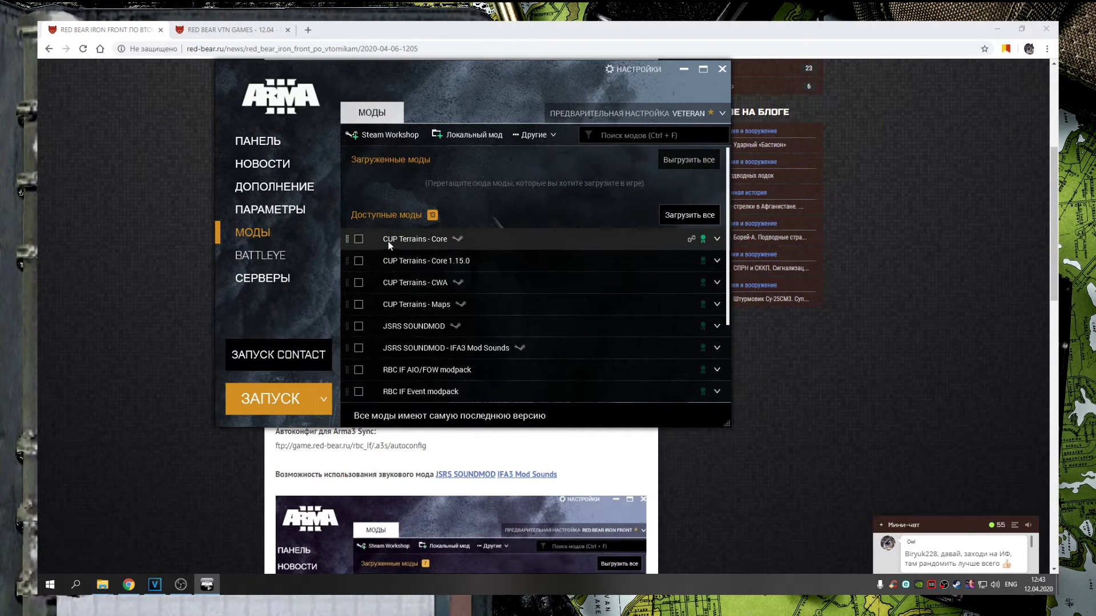
Load CUP Terrains Core, Maps and CWA, RBC IF modpack and RBC IF AIO/FOW modpack
{"action": "left_click", "coordinate": [360, 239]}
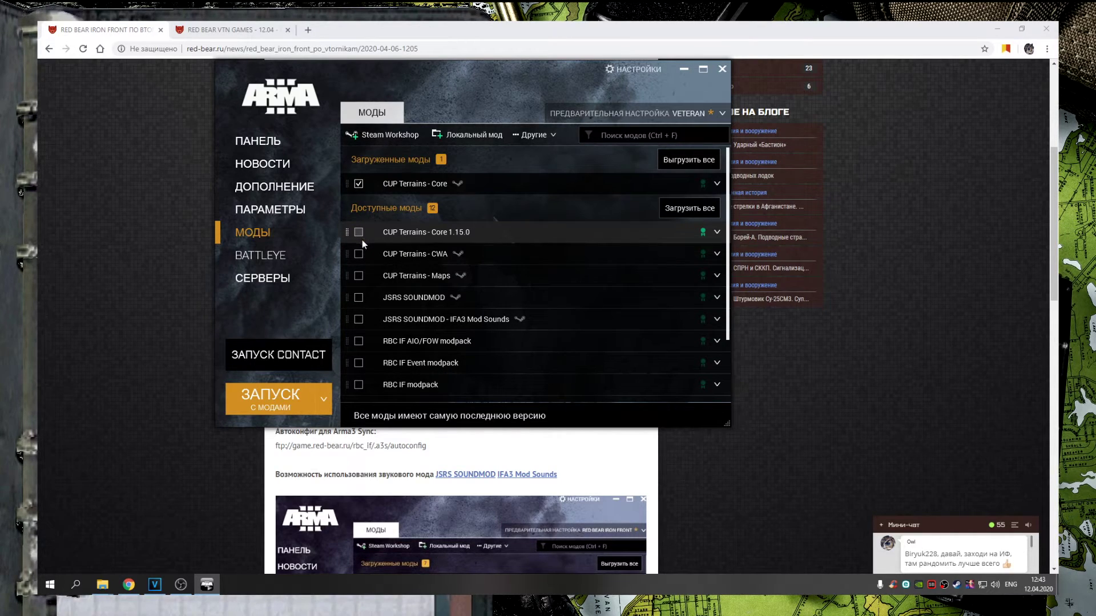
{"action": "left_click", "coordinate": [360, 280]}
{"action": "left_click", "coordinate": [359, 276]}
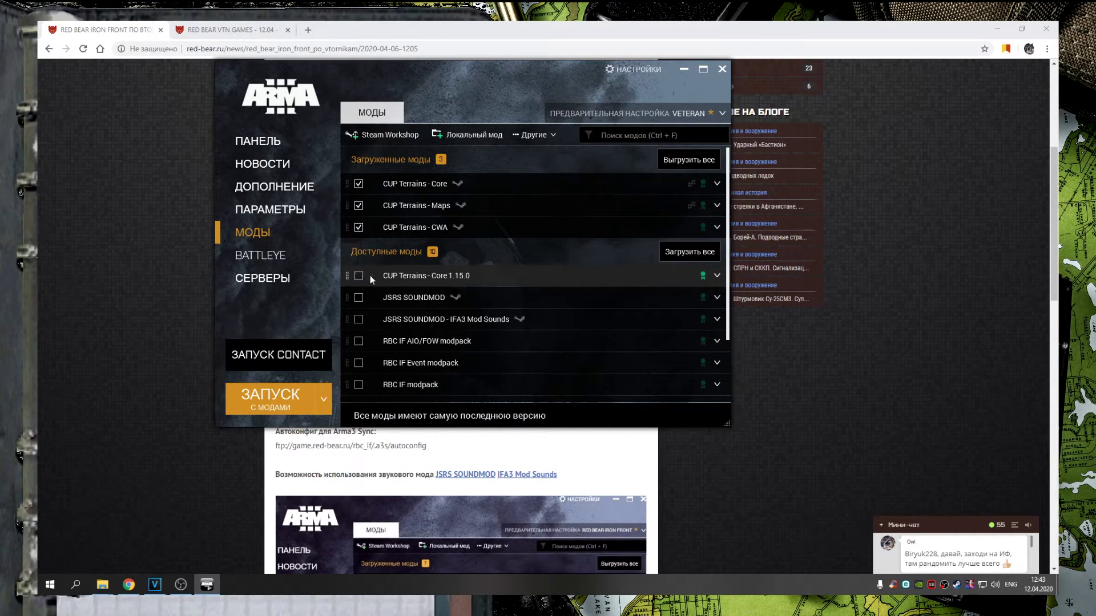
{"action": "scroll", "coordinate": [433, 322], "scroll_direction": "down", "scroll_amount": 2}
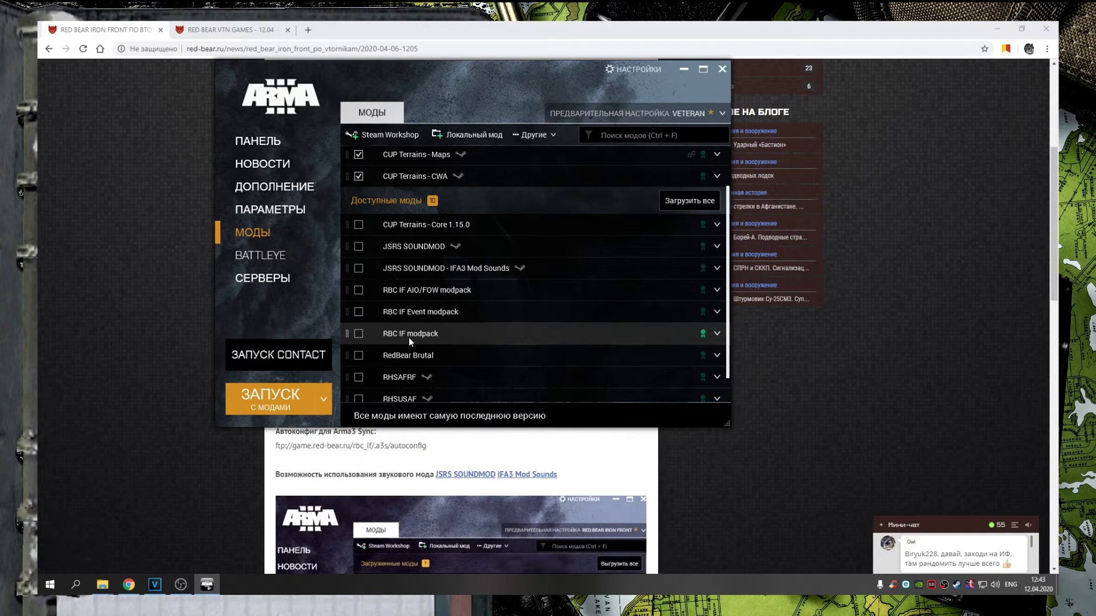
{"action": "left_click", "coordinate": [359, 334]}
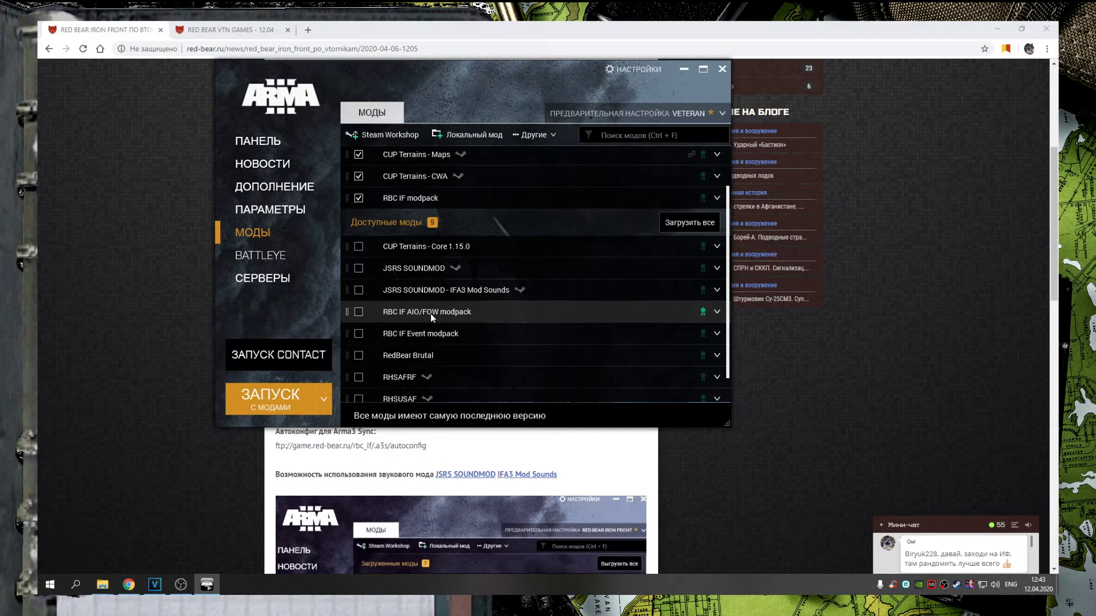
{"action": "left_click", "coordinate": [359, 312]}
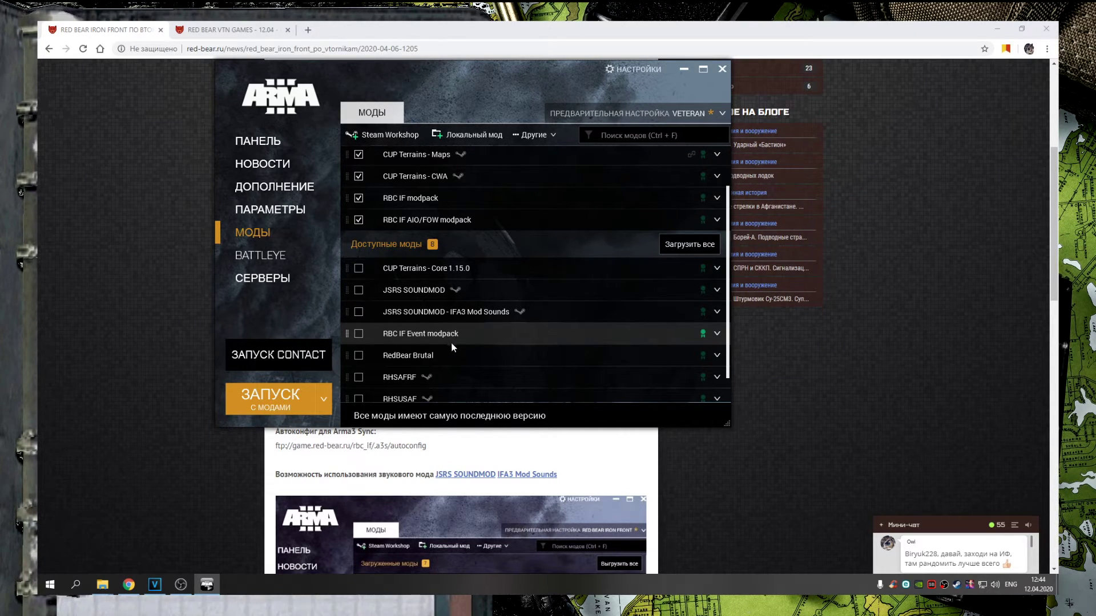
Load both JSRS SOUNDMOD mods, then unload them again
{"action": "scroll", "coordinate": [450, 342], "scroll_direction": "up", "scroll_amount": 1}
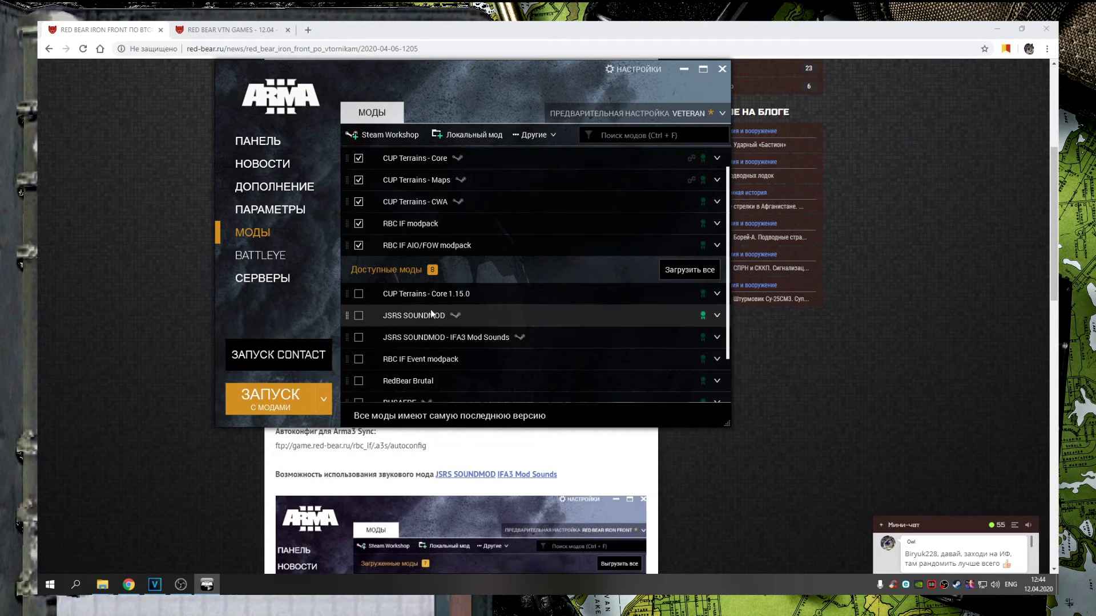
{"action": "left_click", "coordinate": [358, 315]}
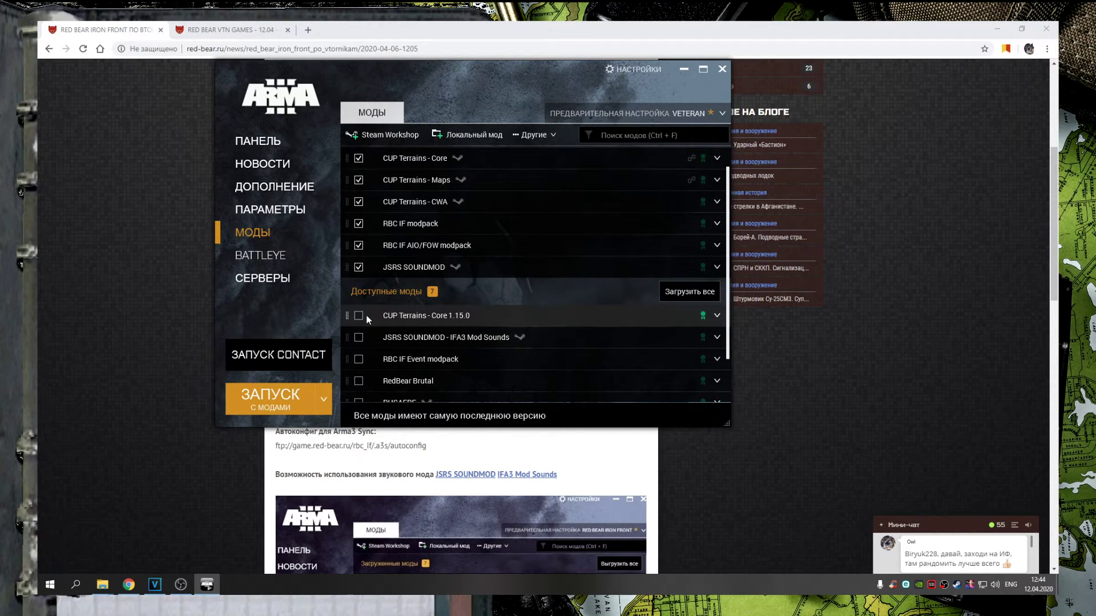
{"action": "left_click", "coordinate": [358, 338]}
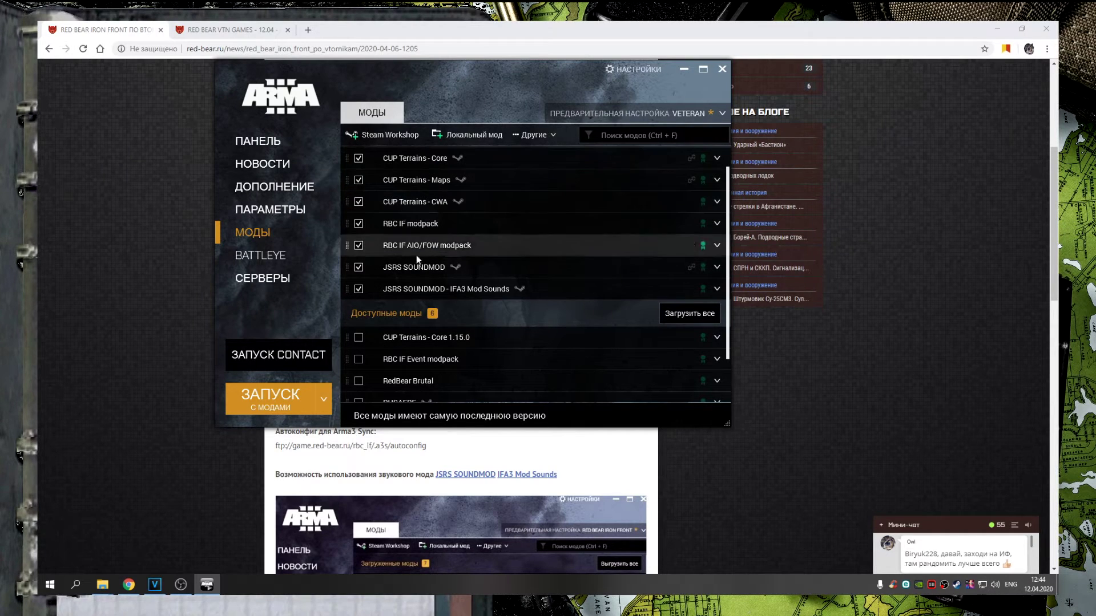
{"action": "left_click", "coordinate": [358, 267]}
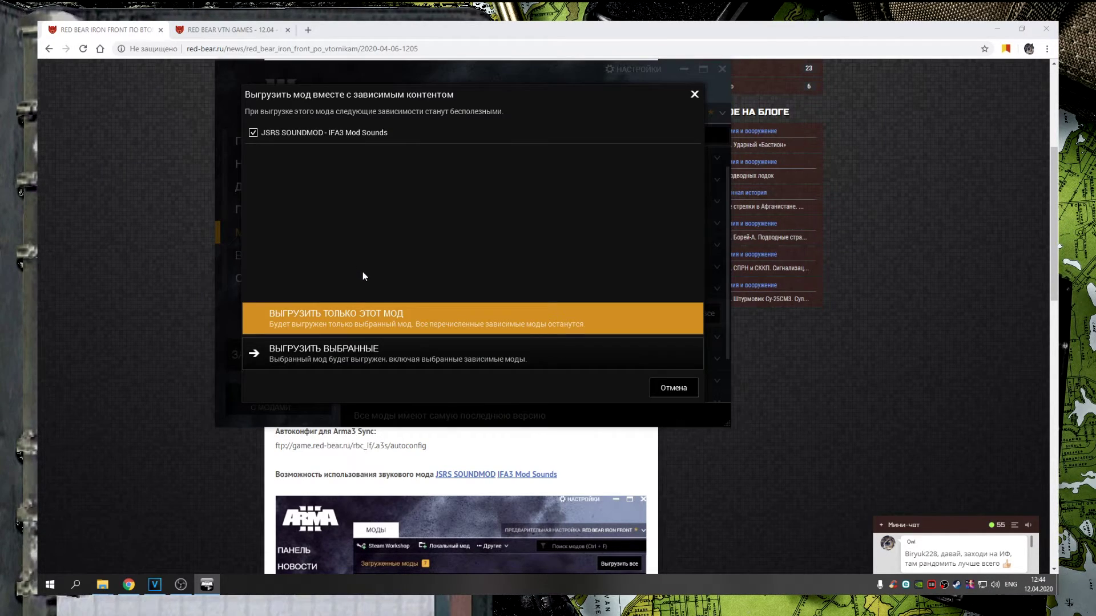
{"action": "left_click", "coordinate": [694, 93]}
{"action": "left_click", "coordinate": [359, 288]}
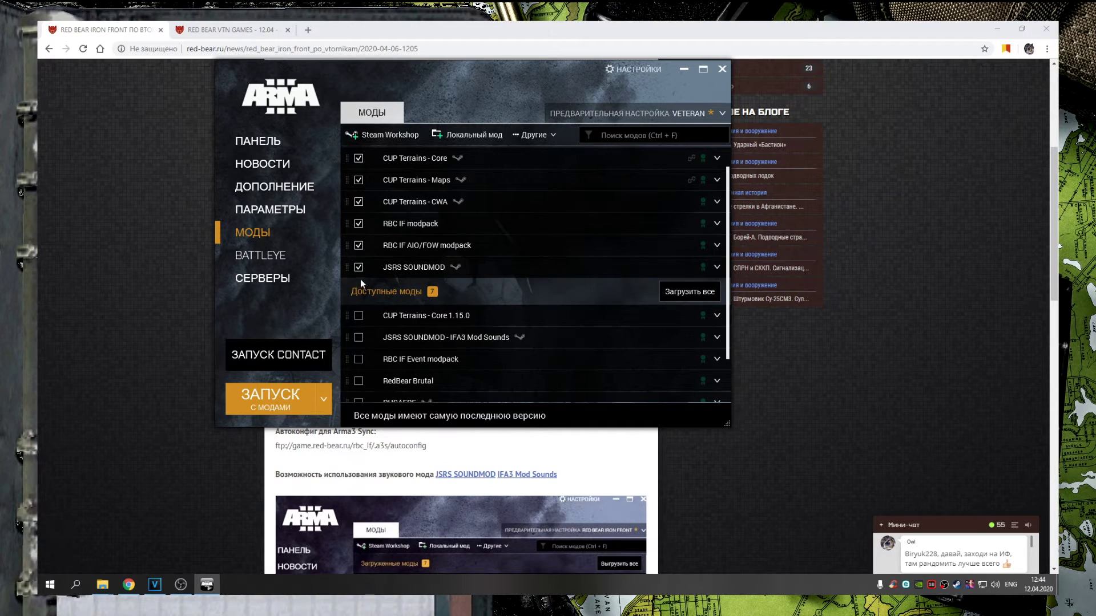
{"action": "scroll", "coordinate": [439, 254], "scroll_direction": "up", "scroll_amount": 1}
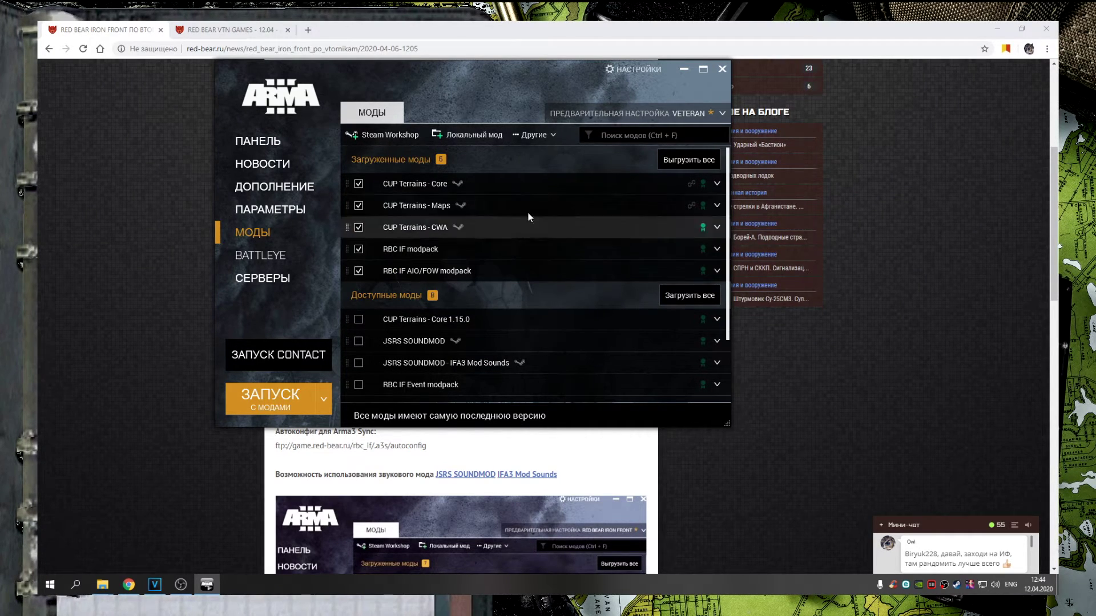
{"action": "left_click", "coordinate": [656, 114]}
Save the five Iron Front mods as preset 'IRPN FRONT'
{"action": "left_click", "coordinate": [627, 163]}
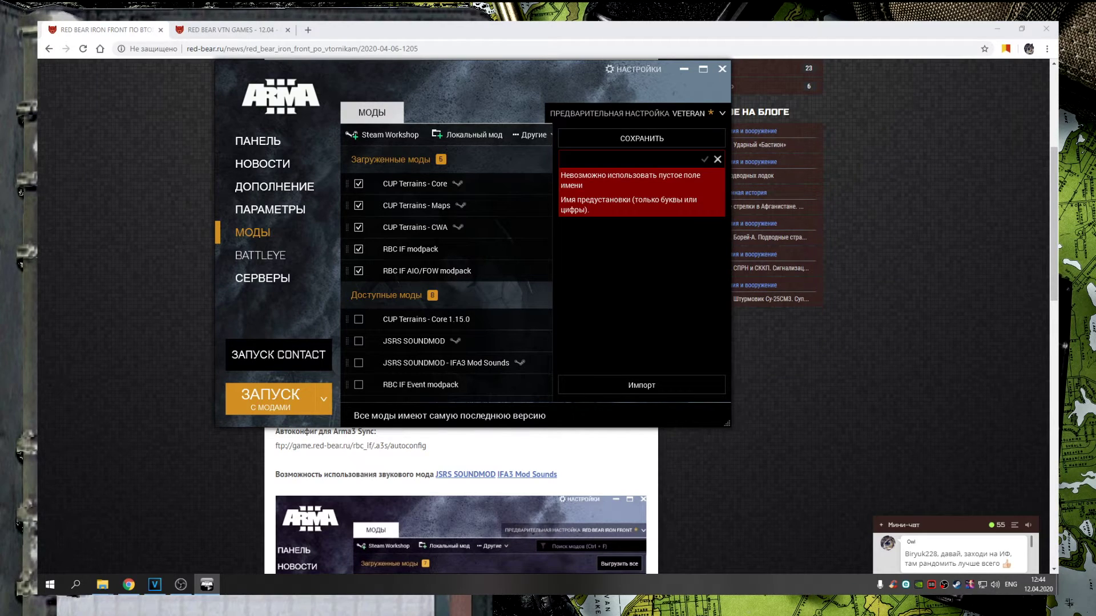
{"action": "type", "text": "IR"}
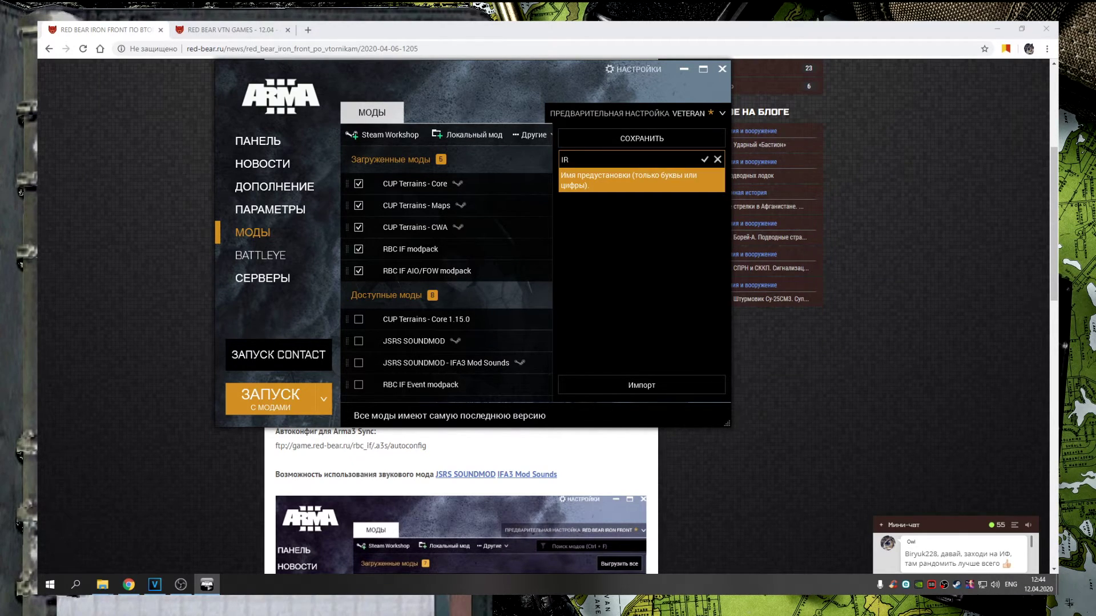
{"action": "type", "text": "PN FRONT"}
{"action": "key", "text": "Return"}
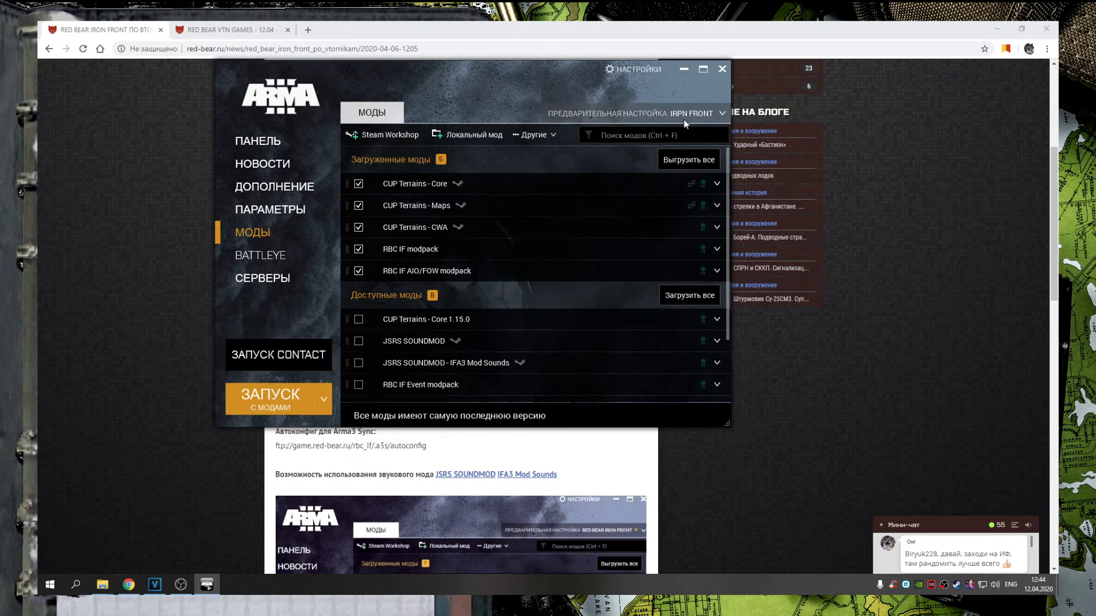
Switch the launcher back to the VETERAN preset
{"action": "left_click", "coordinate": [684, 114]}
{"action": "left_click", "coordinate": [594, 119]}
{"action": "left_click", "coordinate": [682, 112]}
{"action": "left_click", "coordinate": [584, 203]}
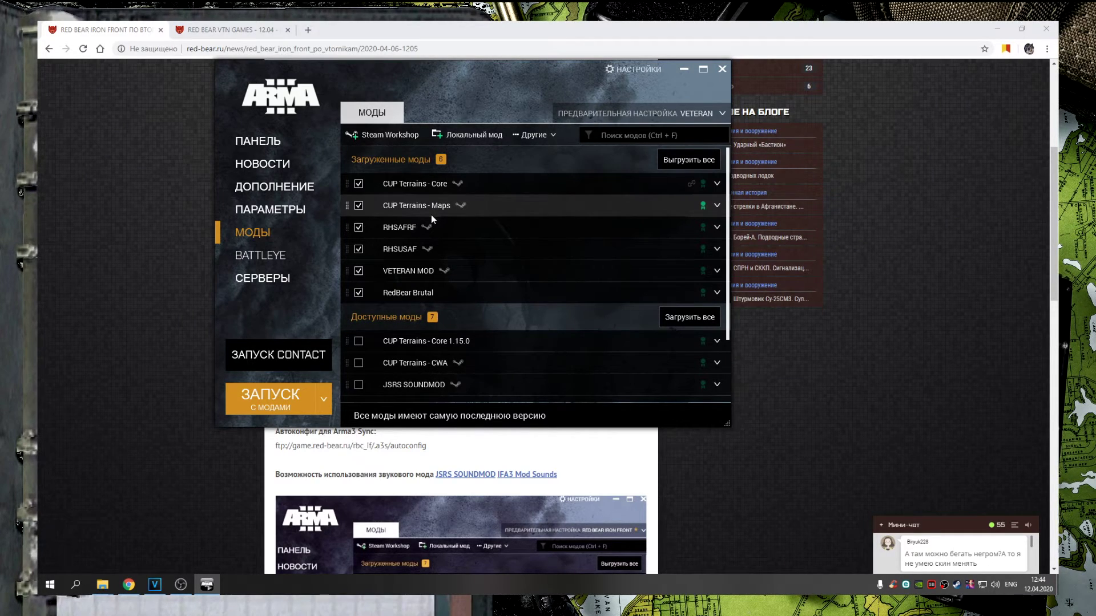
Compare the VTN and Iron Front required mod lists in the browser articles
{"action": "left_click", "coordinate": [231, 30]}
{"action": "left_click_drag", "start_coordinate": [592, 387], "coordinate": [617, 387]}
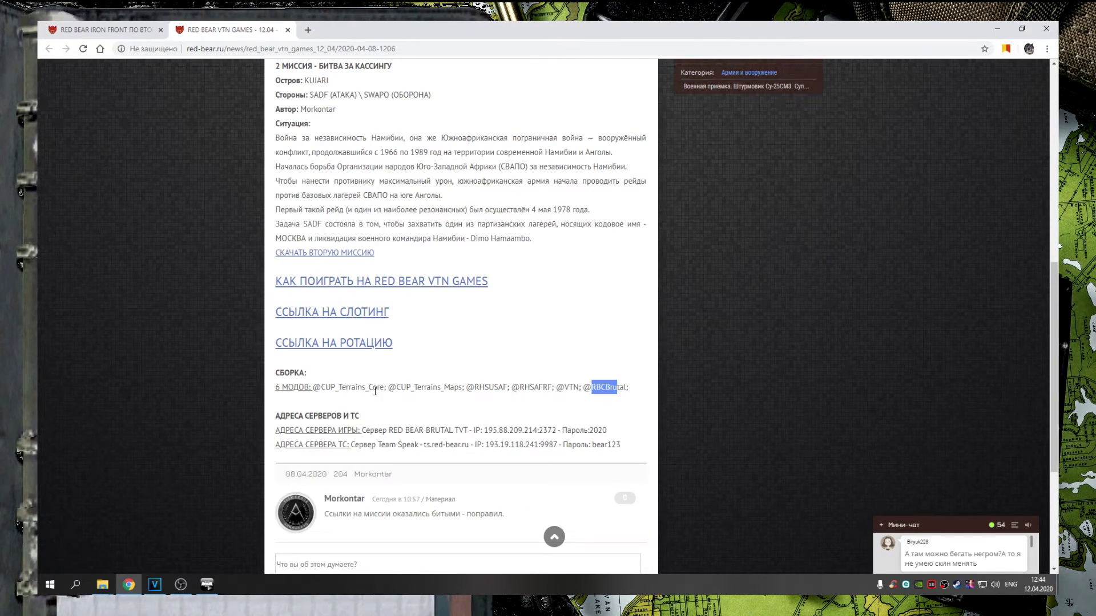
{"action": "left_click_drag", "start_coordinate": [335, 387], "coordinate": [550, 387]}
{"action": "left_click", "coordinate": [551, 387]}
{"action": "left_click", "coordinate": [123, 29]}
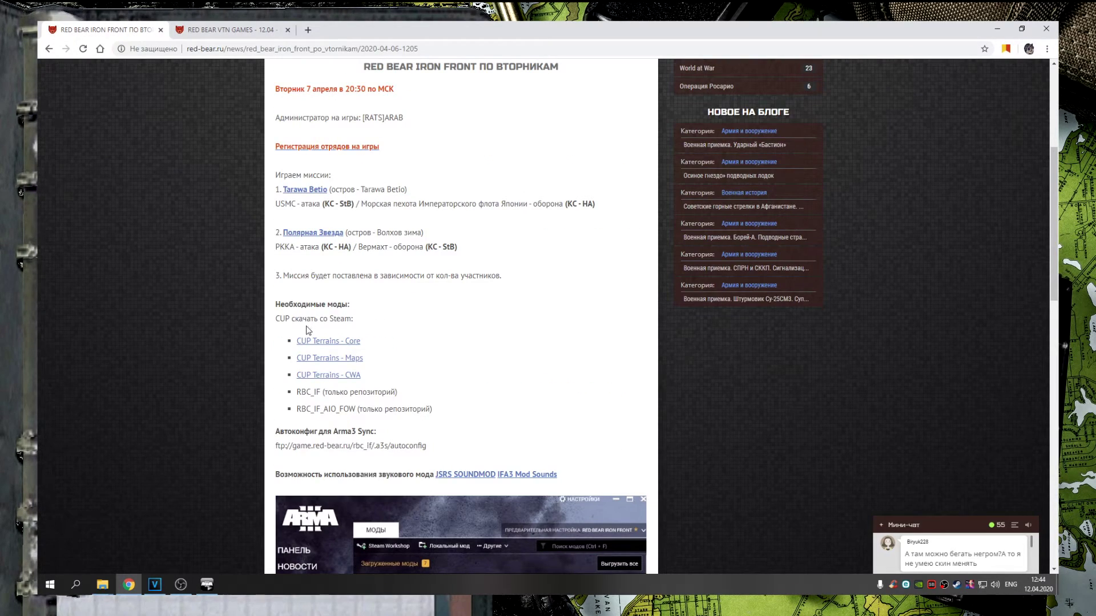
{"action": "left_click_drag", "start_coordinate": [294, 340], "coordinate": [343, 412]}
{"action": "left_click", "coordinate": [343, 412]}
Load the IRPN FRONT preset, then VETERAN again, and check the BattlEye page
{"action": "left_click", "coordinate": [207, 584]}
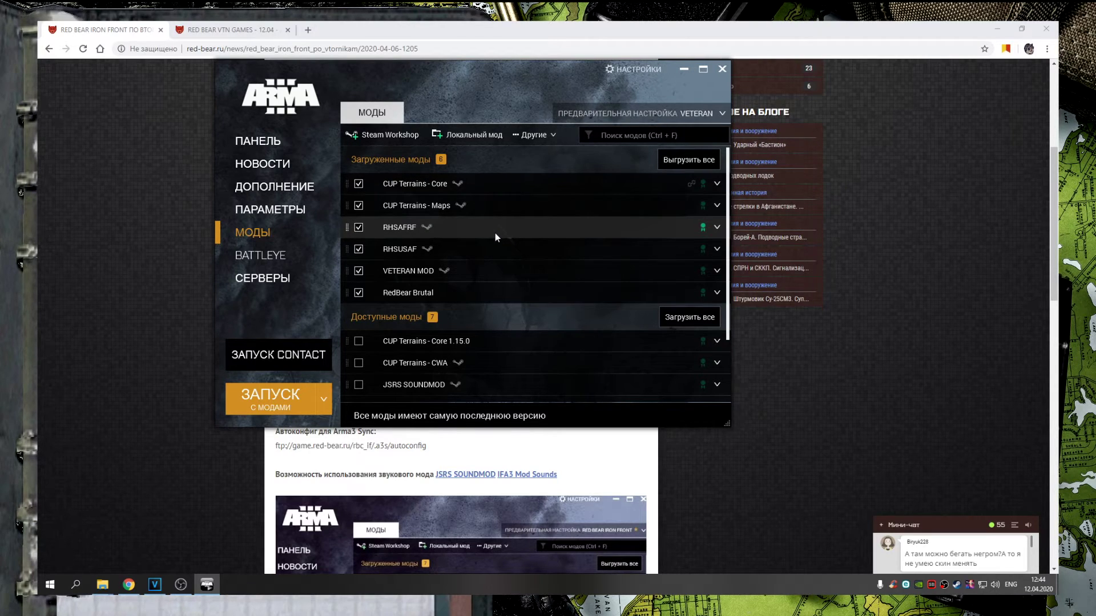
{"action": "left_click", "coordinate": [639, 119]}
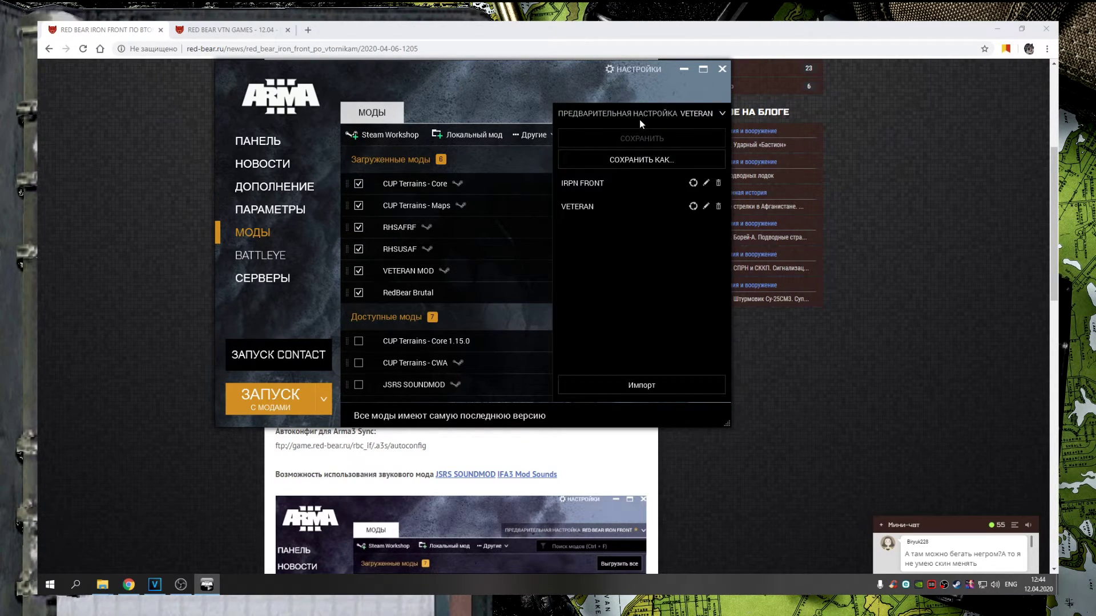
{"action": "left_click", "coordinate": [594, 205]}
{"action": "left_click", "coordinate": [628, 113]}
{"action": "left_click", "coordinate": [602, 180]}
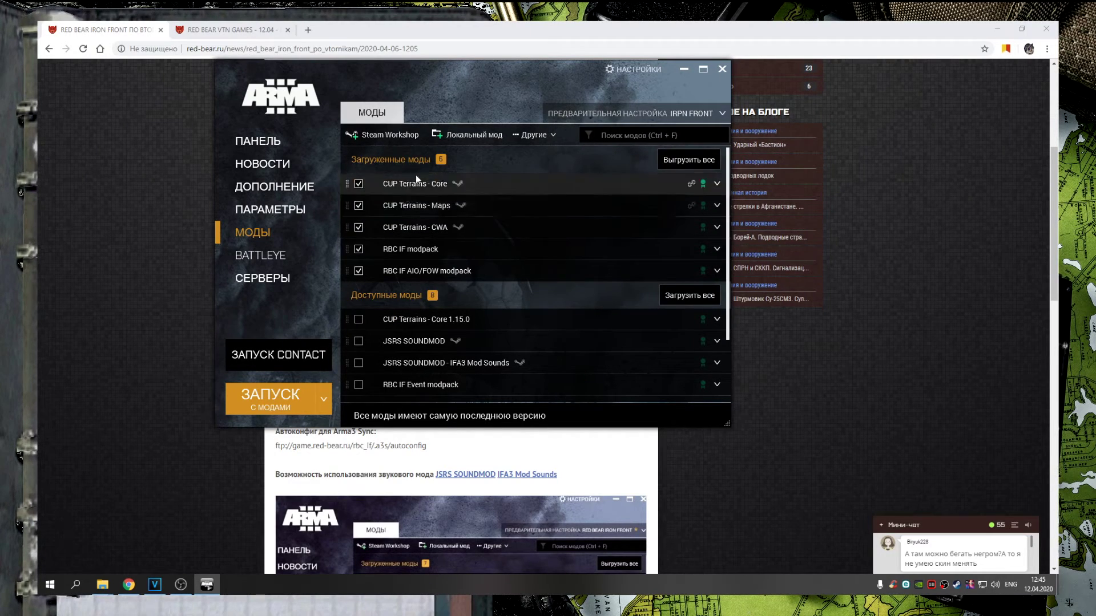
{"action": "left_click", "coordinate": [642, 113]}
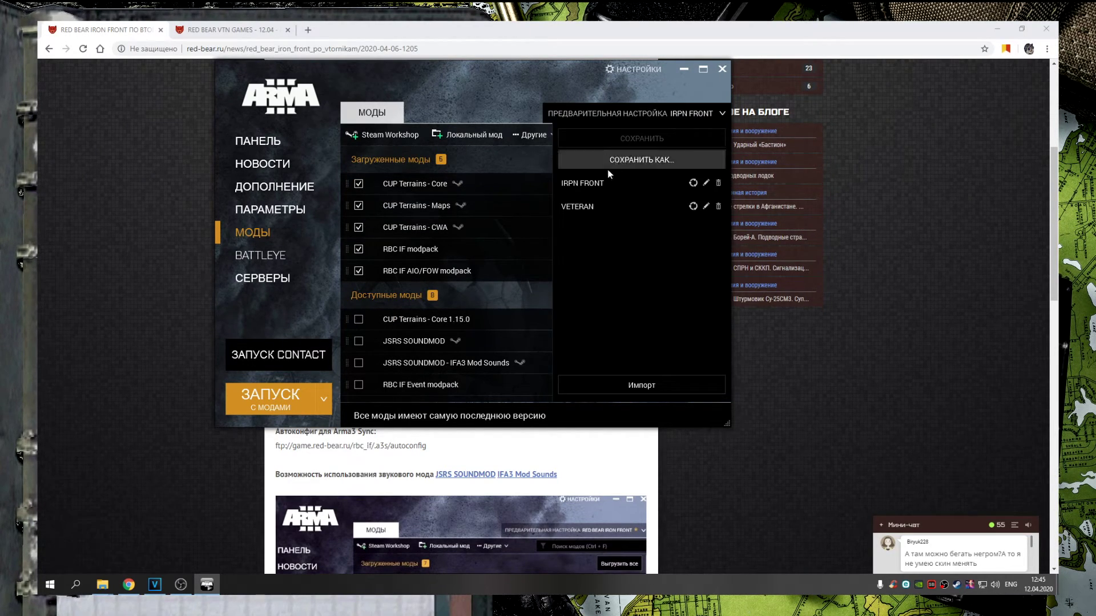
{"action": "left_click", "coordinate": [593, 206]}
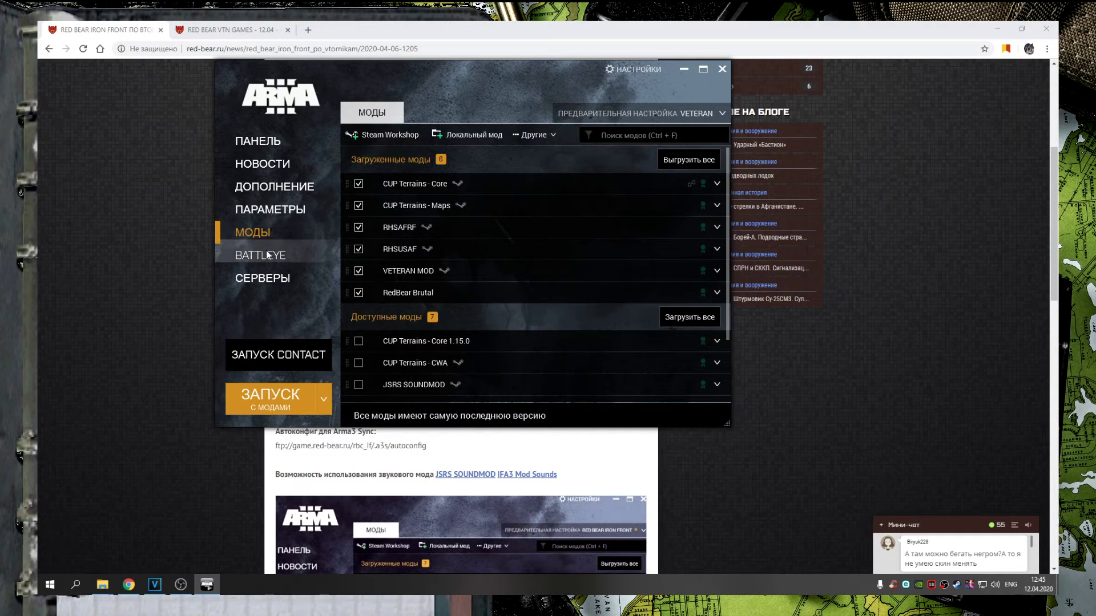
{"action": "left_click", "coordinate": [262, 255]}
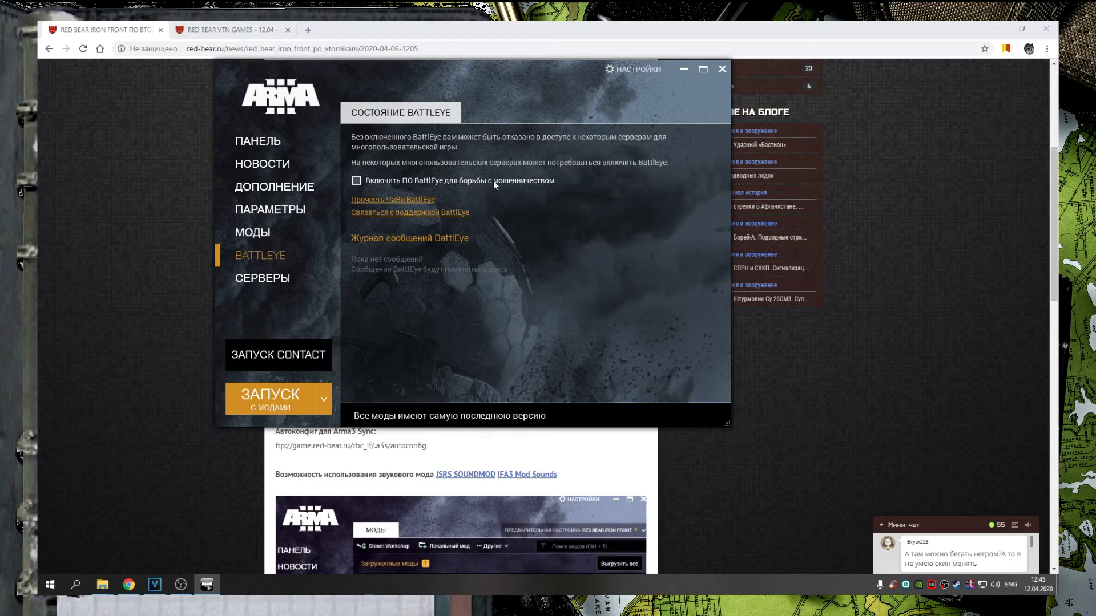
{"action": "left_click", "coordinate": [258, 239]}
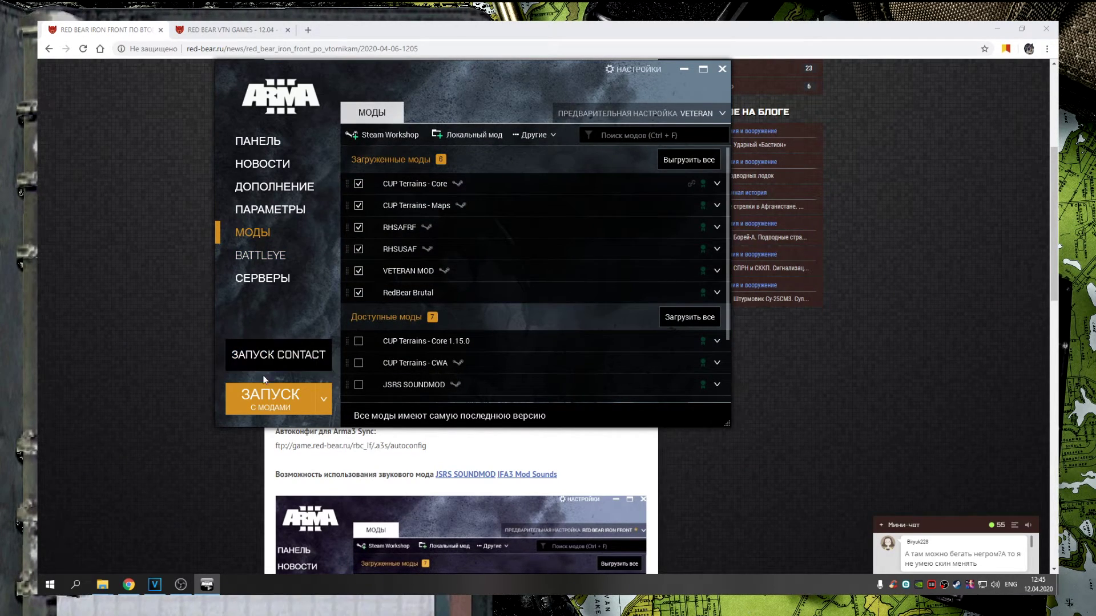
Find the Iron Front game server and TeamSpeak addresses in the Iron Front article
{"action": "left_click", "coordinate": [283, 403]}
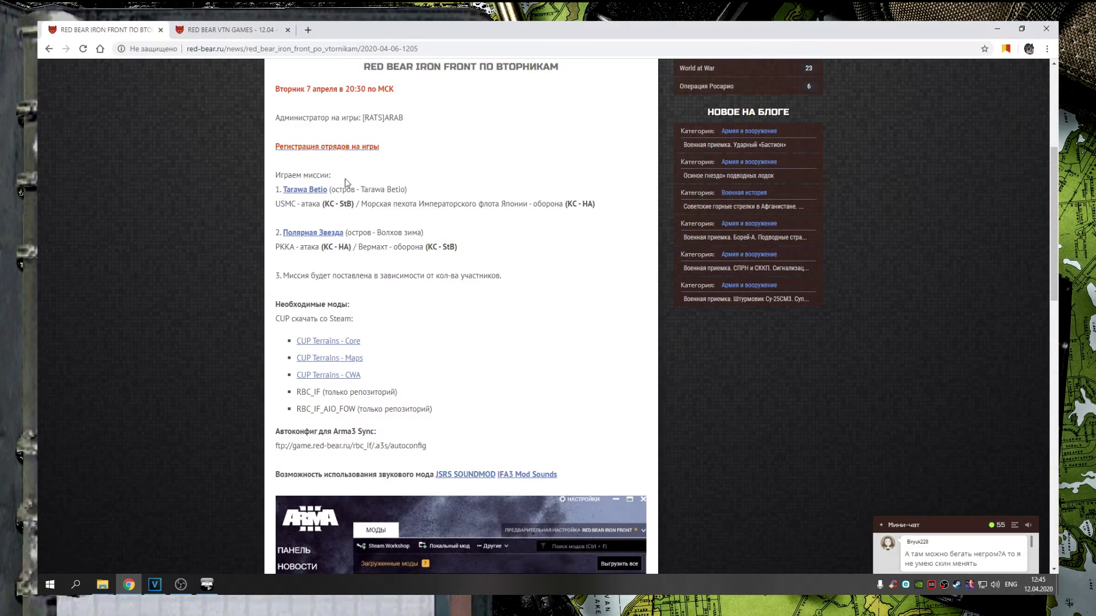
{"action": "scroll", "coordinate": [368, 227], "scroll_direction": "up", "scroll_amount": 6}
{"action": "left_click", "coordinate": [359, 115]}
{"action": "scroll", "coordinate": [396, 182], "scroll_direction": "down", "scroll_amount": 10}
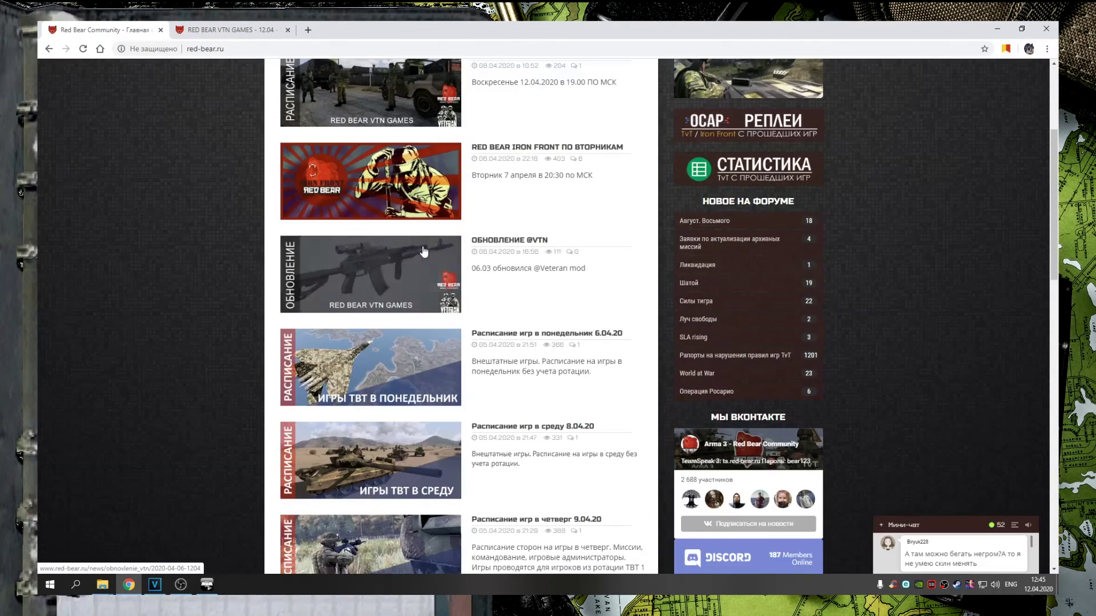
{"action": "left_click", "coordinate": [517, 150]}
{"action": "scroll", "coordinate": [527, 286], "scroll_direction": "down", "scroll_amount": 5}
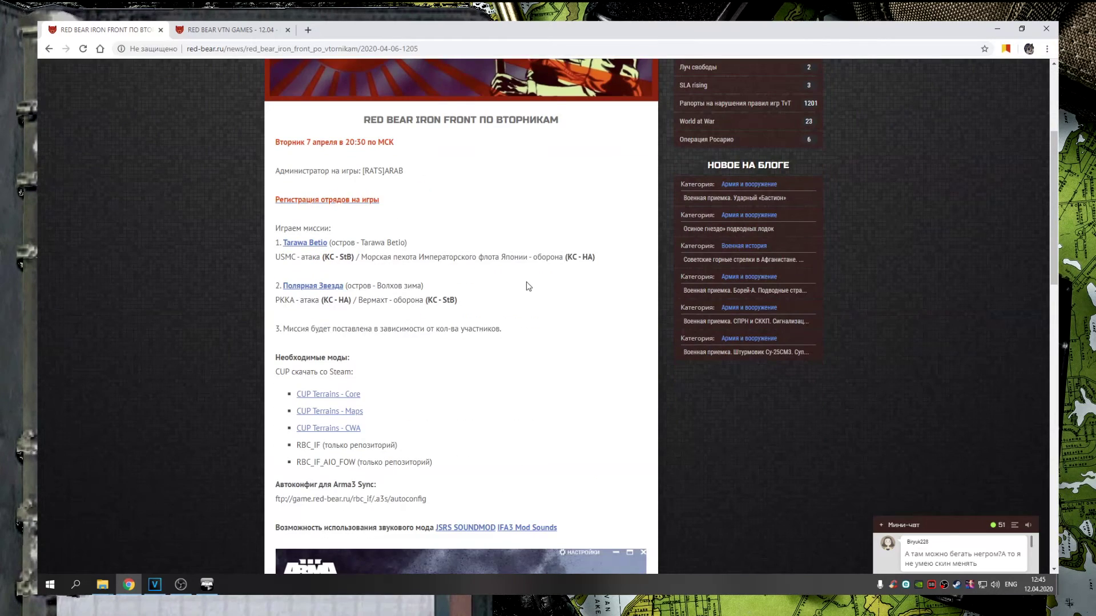
{"action": "scroll", "coordinate": [529, 283], "scroll_direction": "down", "scroll_amount": 8}
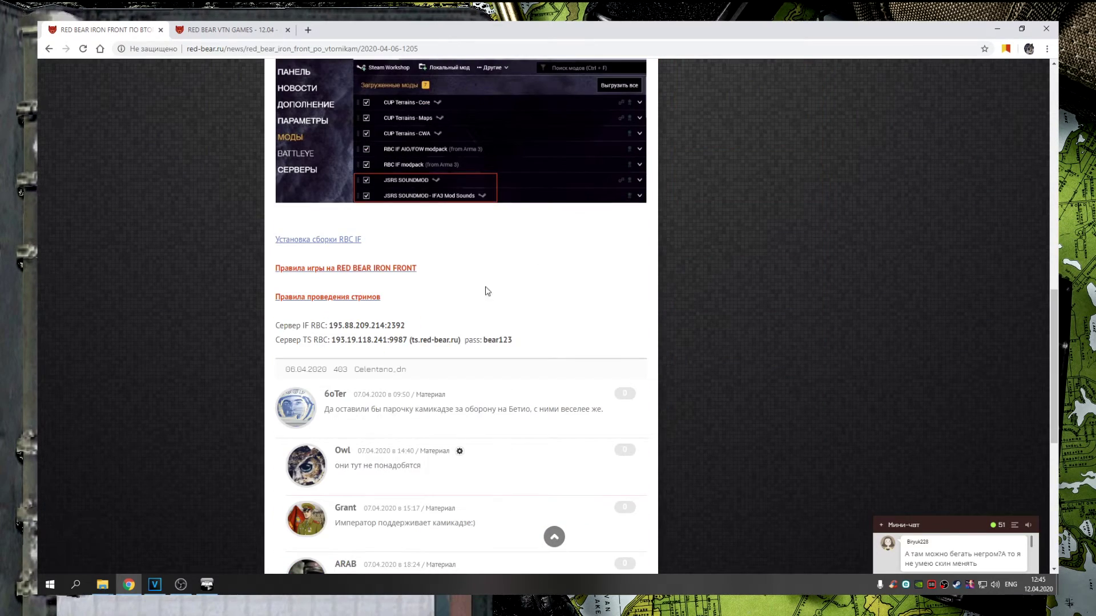
{"action": "left_click_drag", "start_coordinate": [331, 326], "coordinate": [415, 327]}
{"action": "left_click", "coordinate": [358, 324]}
{"action": "left_click_drag", "start_coordinate": [352, 340], "coordinate": [530, 343]}
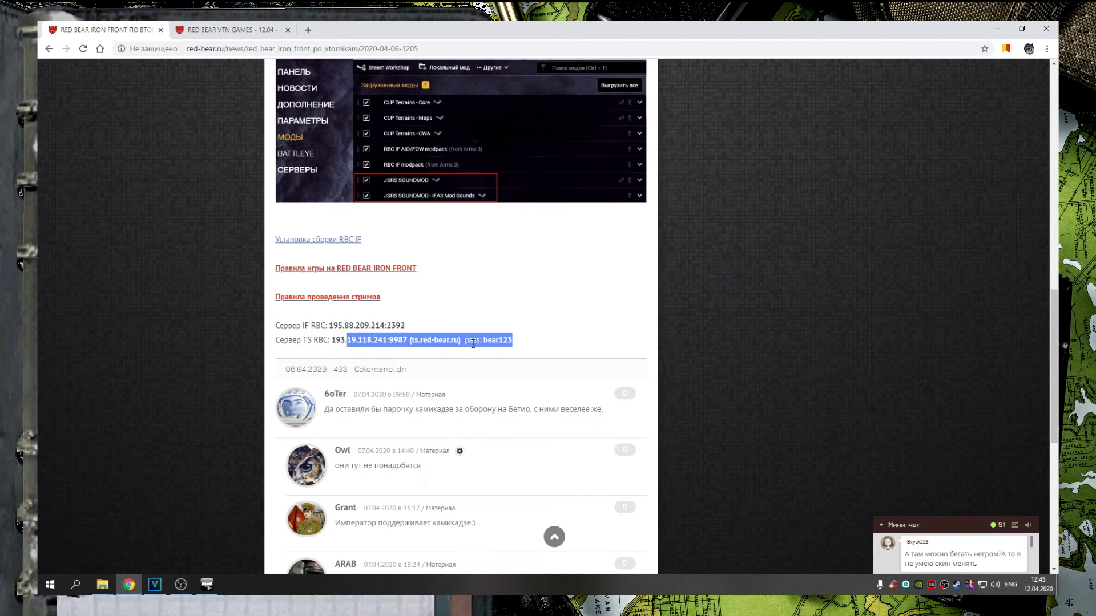
{"action": "left_click", "coordinate": [388, 336]}
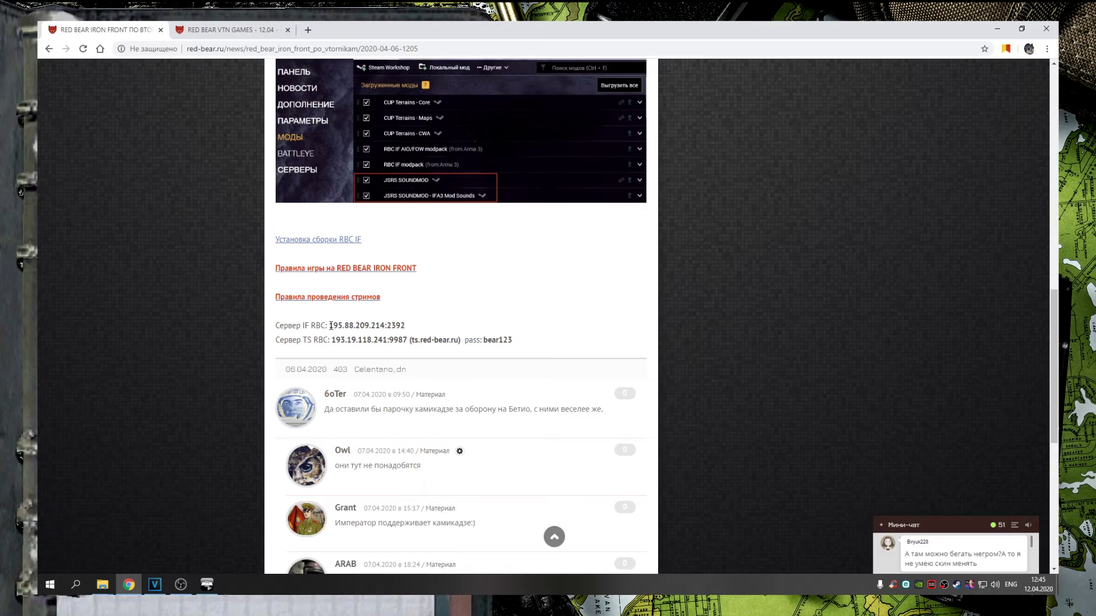
{"action": "left_click_drag", "start_coordinate": [330, 325], "coordinate": [420, 328]}
{"action": "left_click_drag", "start_coordinate": [333, 326], "coordinate": [403, 324]}
Find the VTN server 195.88.209.214:2372 and TeamSpeak addresses in the forum post's spoiler
{"action": "left_click", "coordinate": [242, 29]}
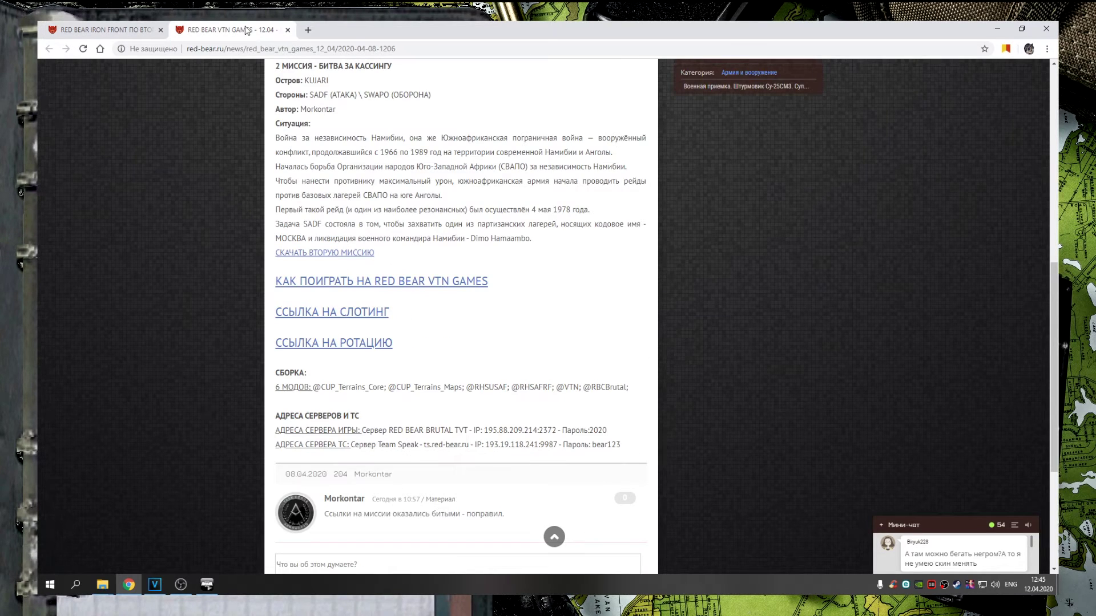
{"action": "scroll", "coordinate": [517, 313], "scroll_direction": "down", "scroll_amount": 1}
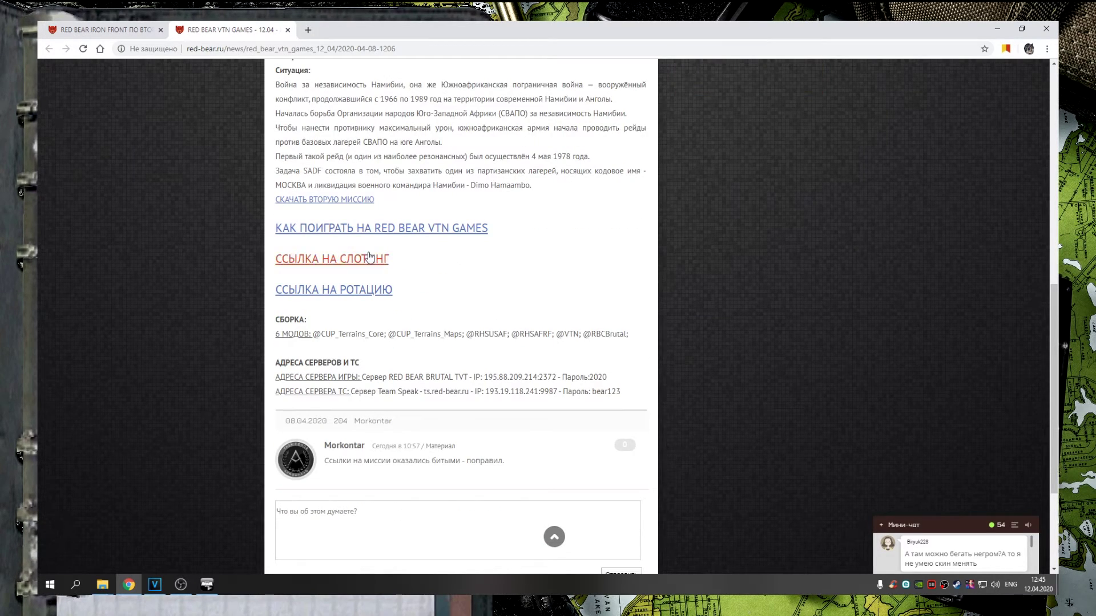
{"action": "left_click", "coordinate": [328, 229]}
{"action": "scroll", "coordinate": [437, 244], "scroll_direction": "down", "scroll_amount": 4}
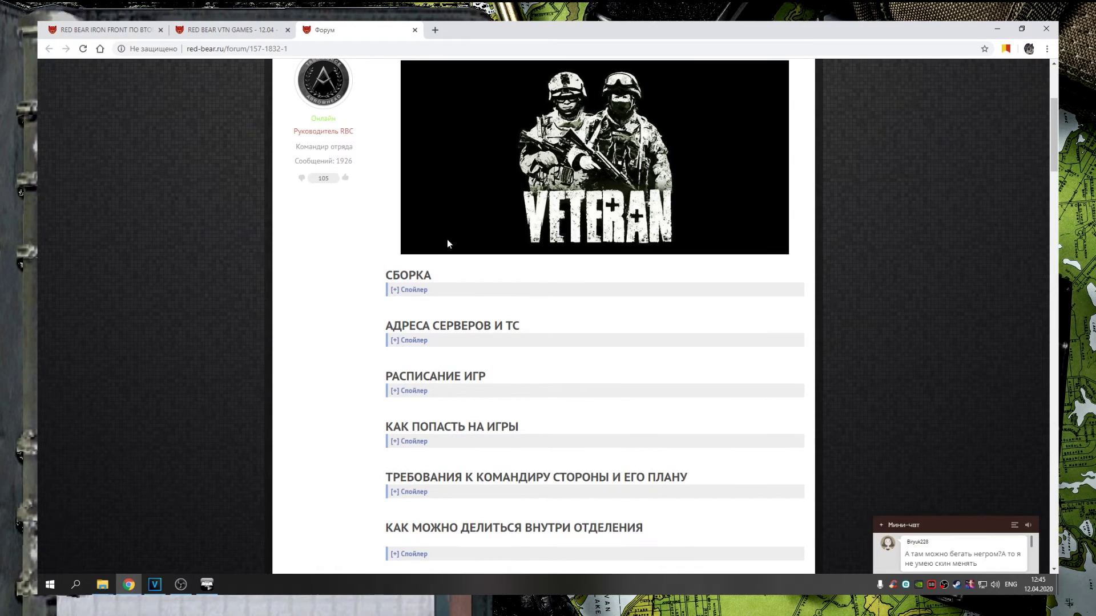
{"action": "left_click", "coordinate": [407, 341]}
{"action": "scroll", "coordinate": [472, 324], "scroll_direction": "down", "scroll_amount": 2}
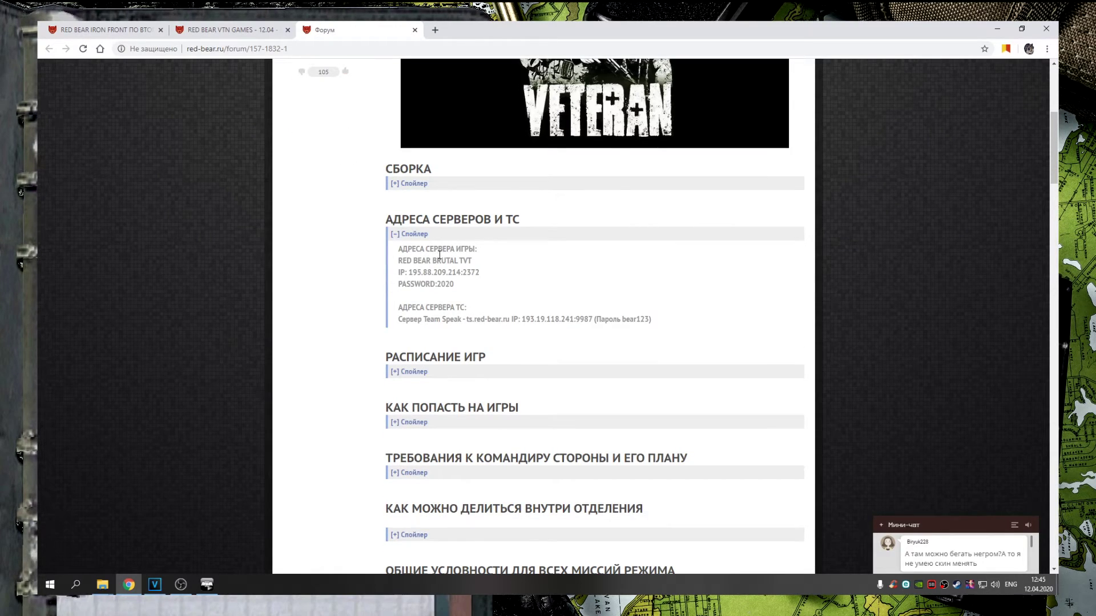
{"action": "left_click_drag", "start_coordinate": [430, 319], "coordinate": [582, 319]}
{"action": "left_click", "coordinate": [431, 295]}
{"action": "left_click_drag", "start_coordinate": [409, 273], "coordinate": [472, 287]}
{"action": "left_click", "coordinate": [418, 286]}
{"action": "left_click", "coordinate": [228, 30]}
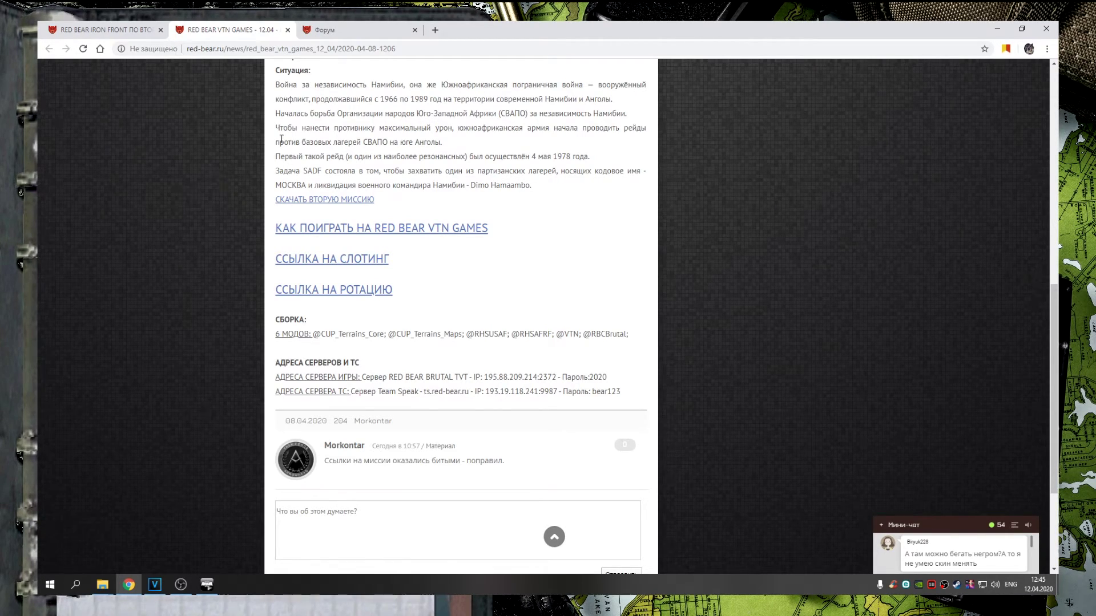
{"action": "scroll", "coordinate": [319, 203], "scroll_direction": "up", "scroll_amount": 10}
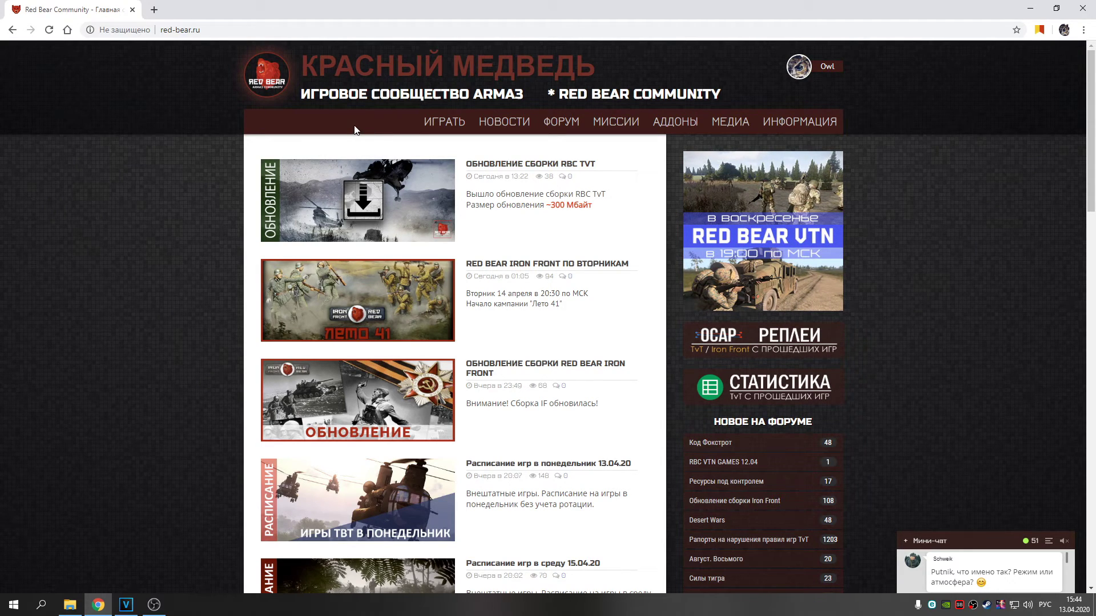
Open the Установка сборки, Для новичков and community rules links in new tabs
{"action": "mouse_move", "coordinate": [446, 120]}
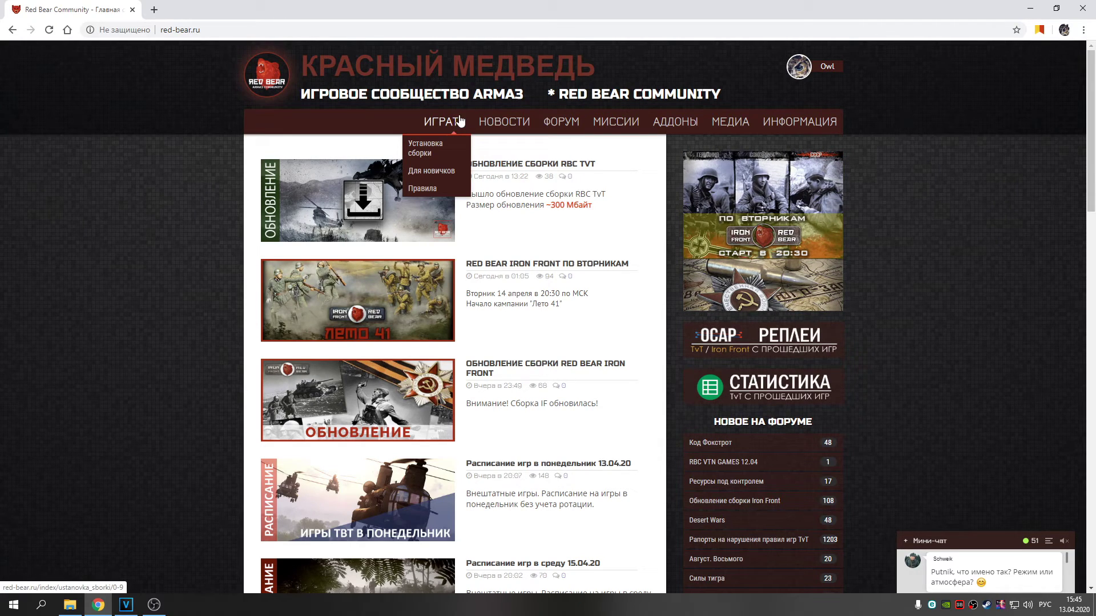
{"action": "right_click", "coordinate": [425, 150]}
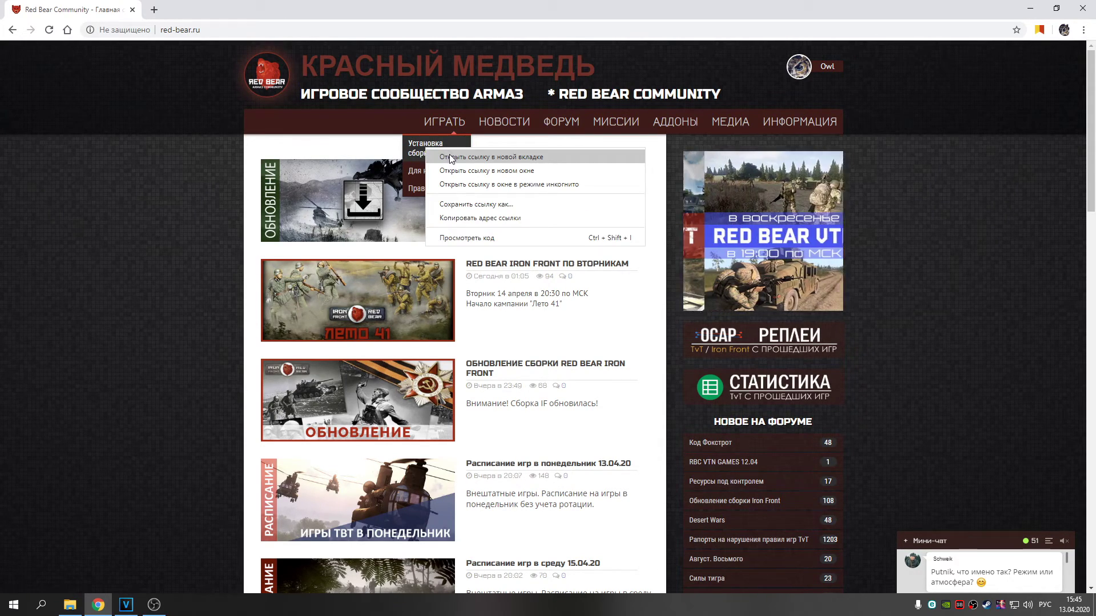
{"action": "left_click", "coordinate": [457, 156]}
{"action": "right_click", "coordinate": [437, 172]}
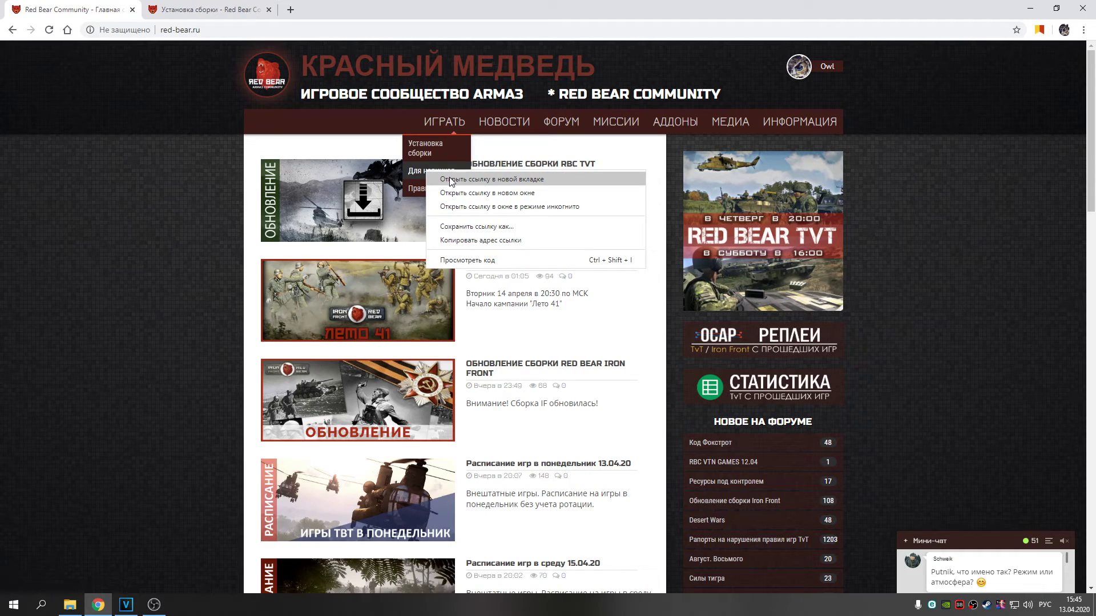
{"action": "left_click", "coordinate": [450, 181]}
{"action": "right_click", "coordinate": [425, 188]}
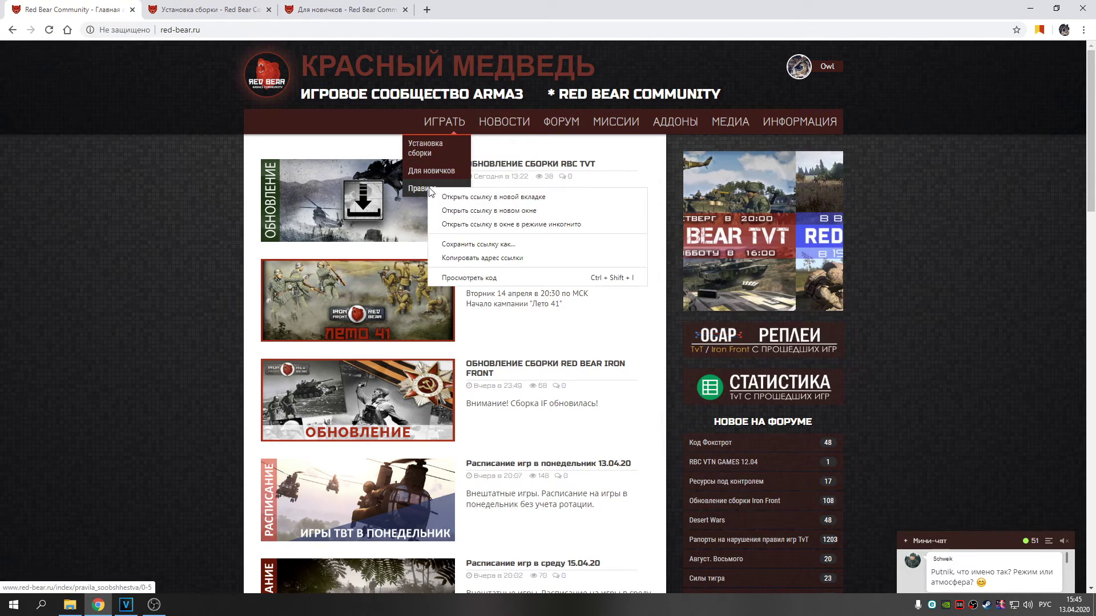
{"action": "left_click", "coordinate": [455, 197]}
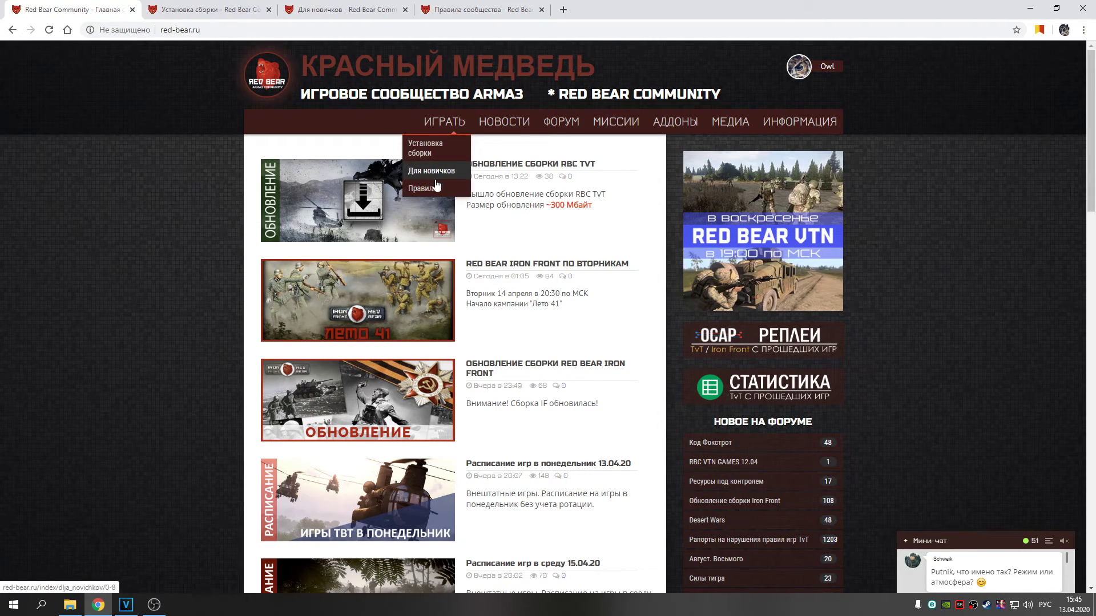
Read through the Установка сборки and Для новичков pages
{"action": "left_click", "coordinate": [171, 8]}
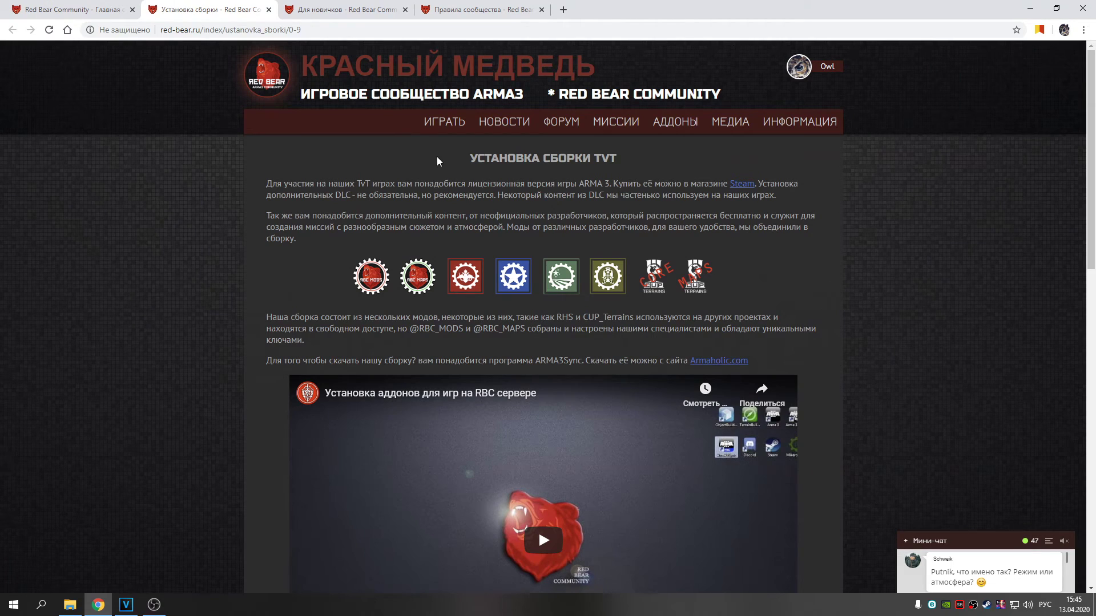
{"action": "scroll", "coordinate": [481, 218], "scroll_direction": "down", "scroll_amount": 6}
{"action": "scroll", "coordinate": [481, 218], "scroll_direction": "down", "scroll_amount": 7}
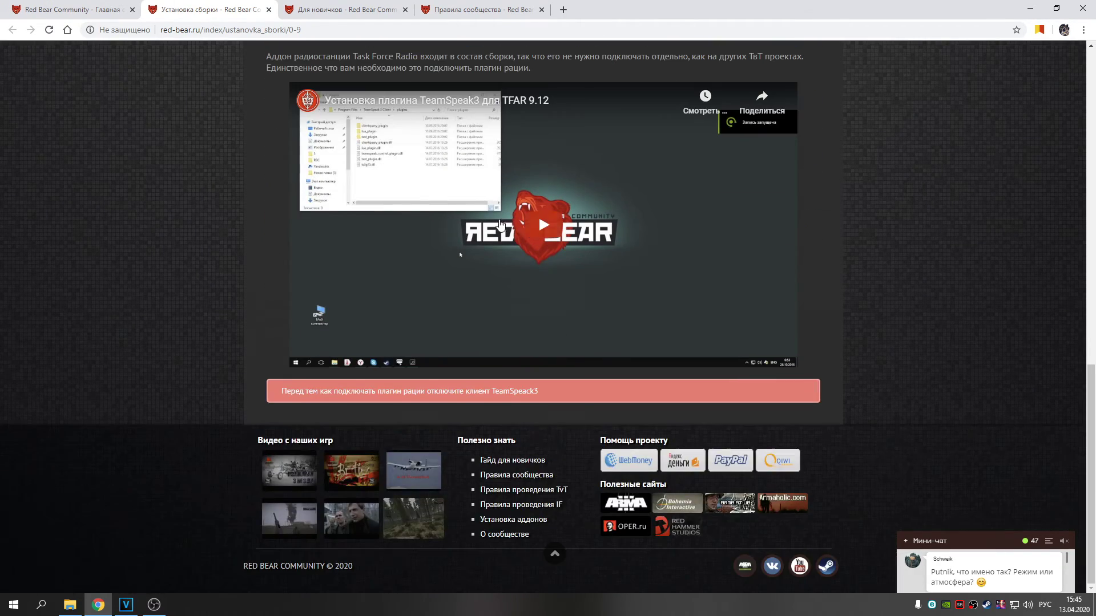
{"action": "left_click", "coordinate": [325, 3]}
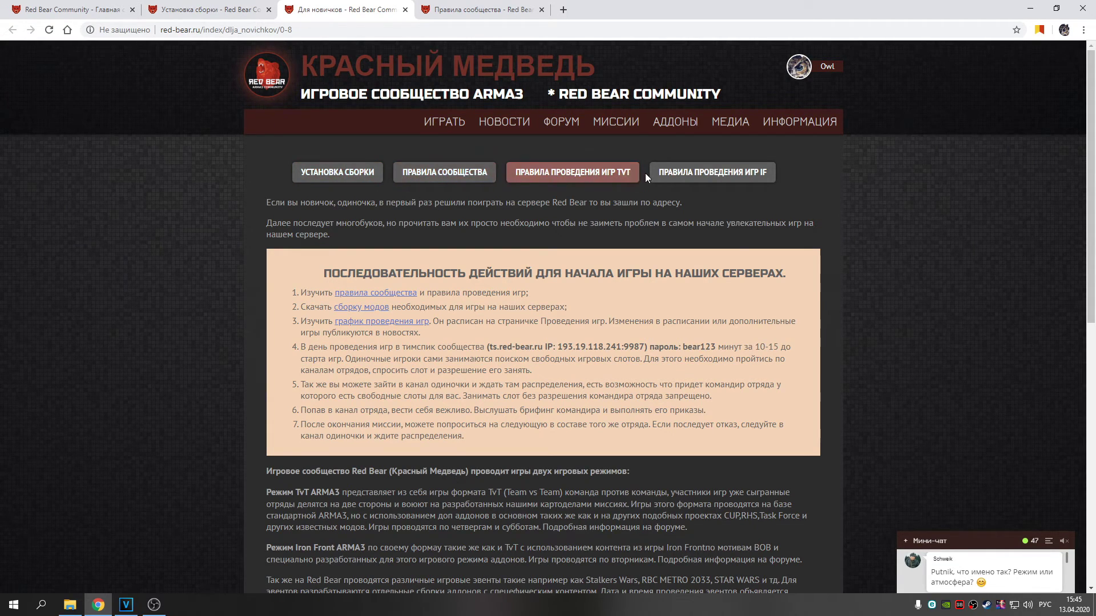
{"action": "scroll", "coordinate": [736, 199], "scroll_direction": "down", "scroll_amount": 2}
{"action": "scroll", "coordinate": [742, 197], "scroll_direction": "up", "scroll_amount": 1}
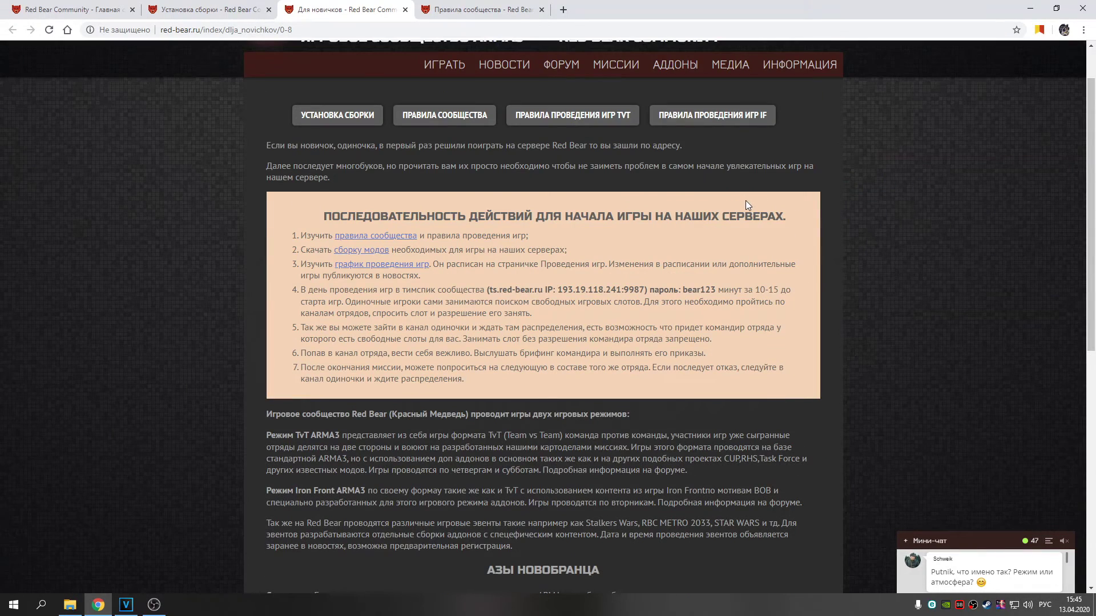
{"action": "scroll", "coordinate": [751, 203], "scroll_direction": "up", "scroll_amount": 1}
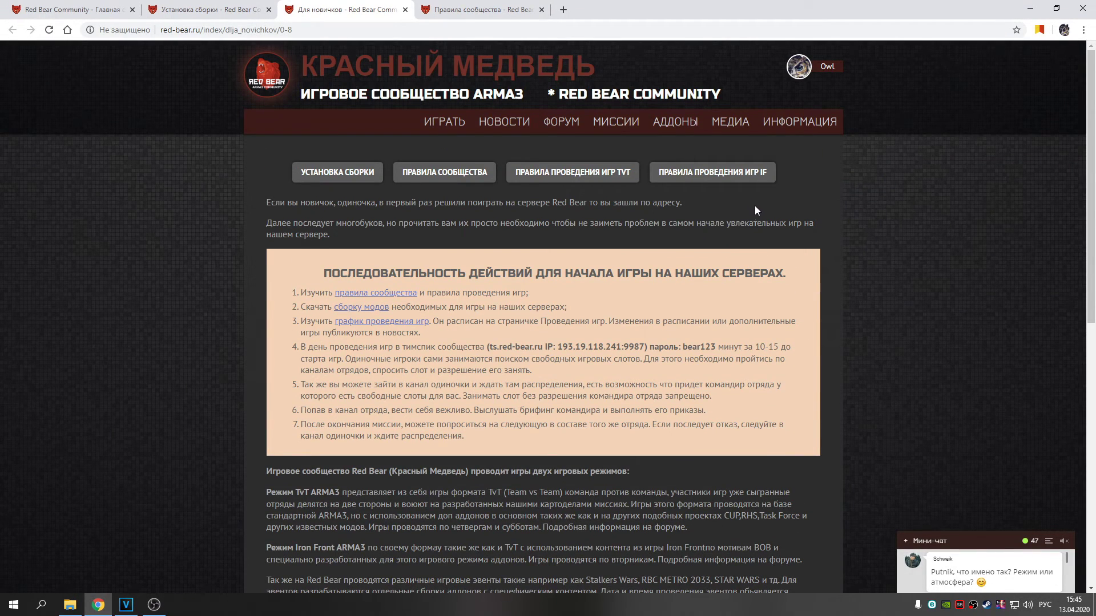
{"action": "scroll", "coordinate": [560, 289], "scroll_direction": "down", "scroll_amount": 8}
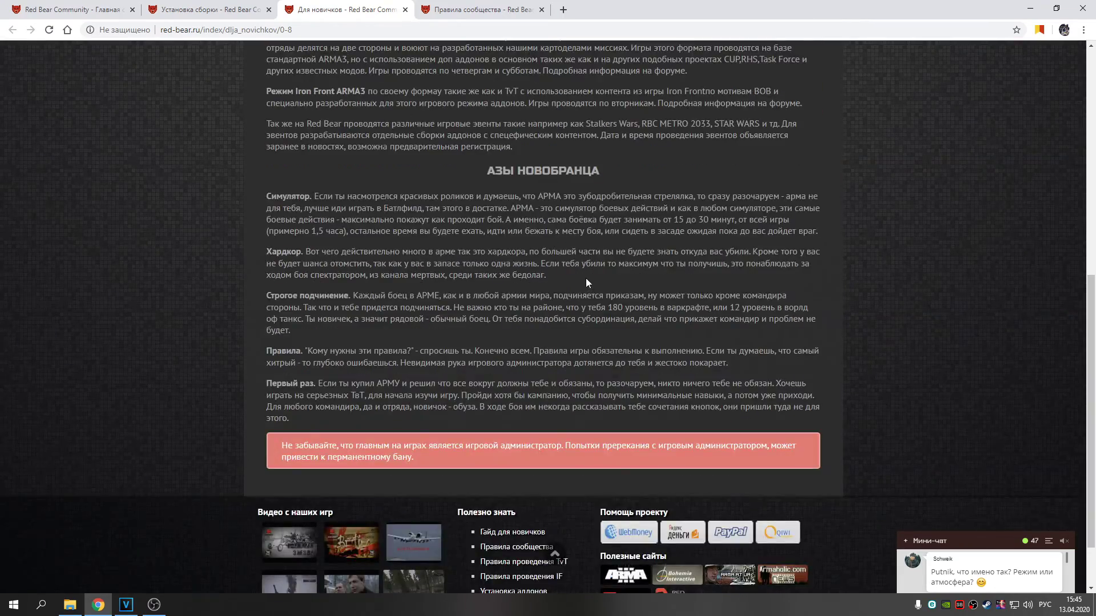
{"action": "scroll", "coordinate": [585, 279], "scroll_direction": "up", "scroll_amount": 8}
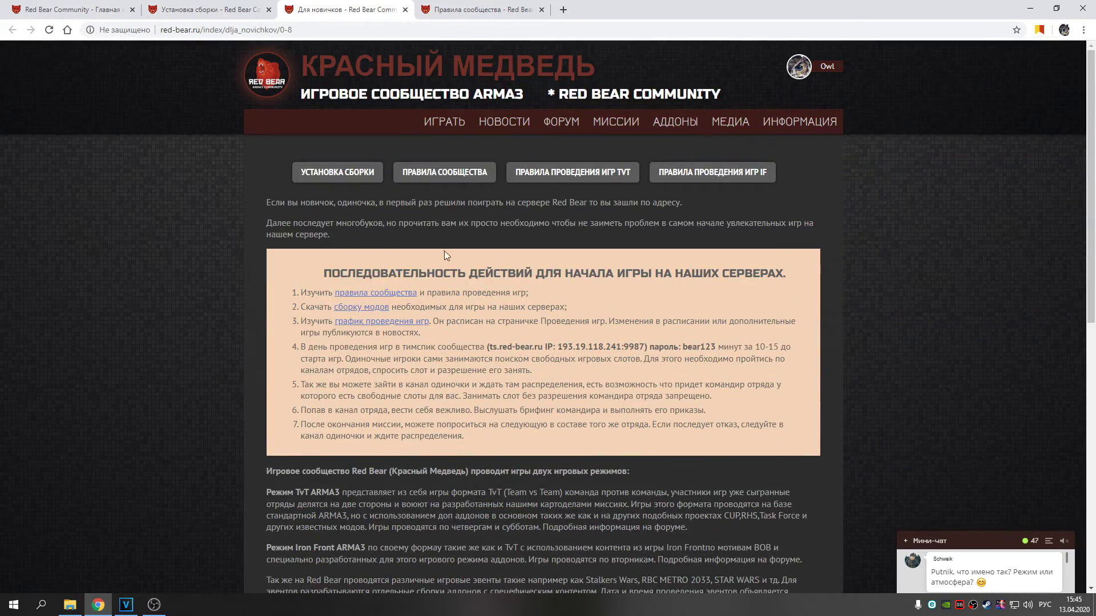
View the community rules, then go to the site's home page
{"action": "left_click", "coordinate": [462, 177]}
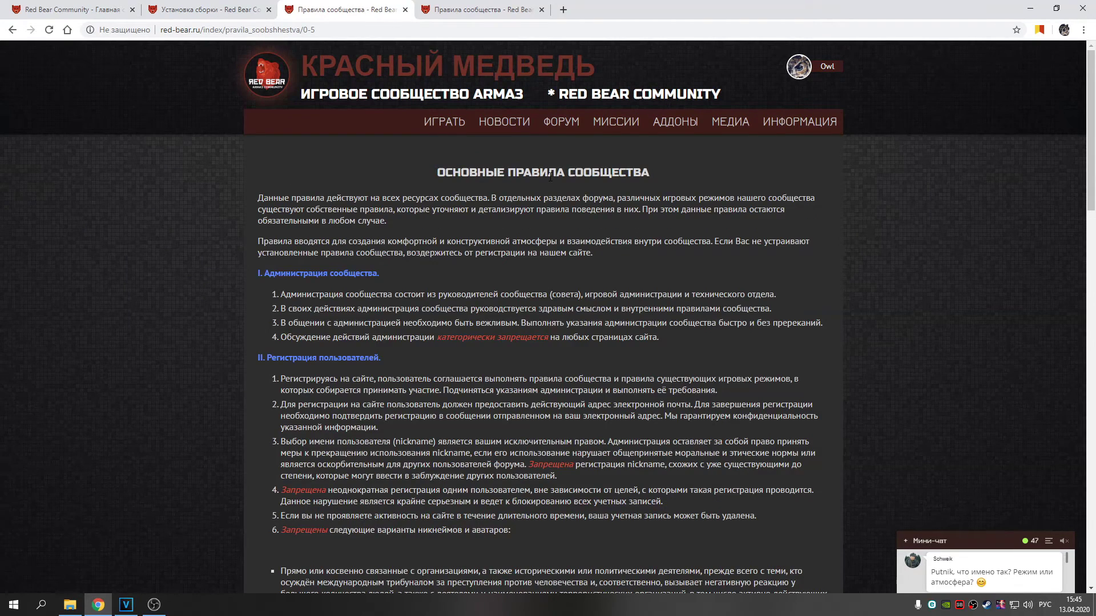
{"action": "left_click", "coordinate": [12, 30]}
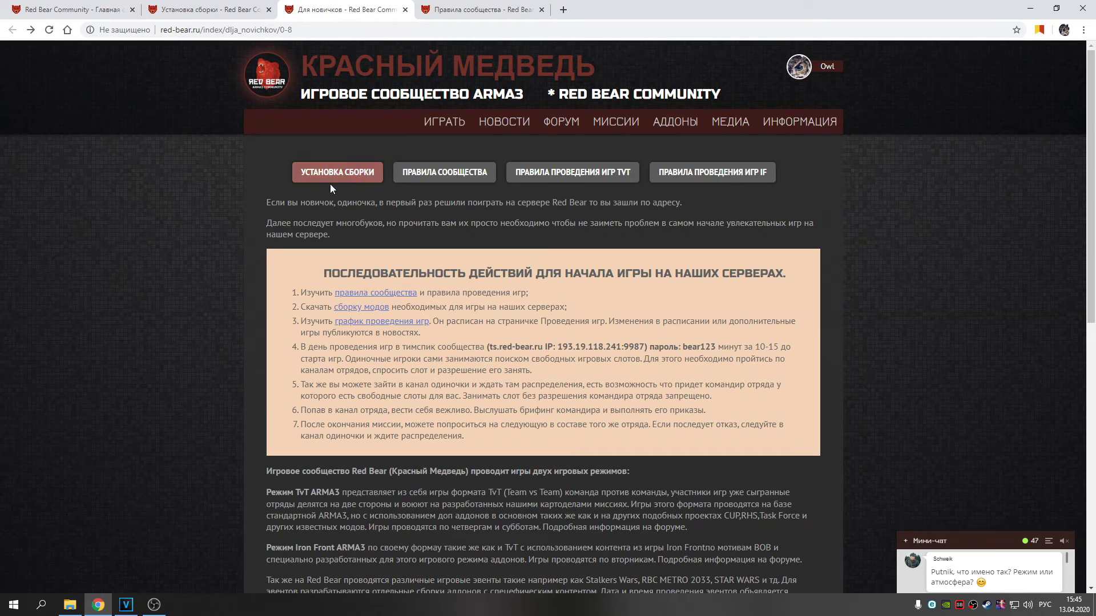
{"action": "left_click", "coordinate": [449, 8]}
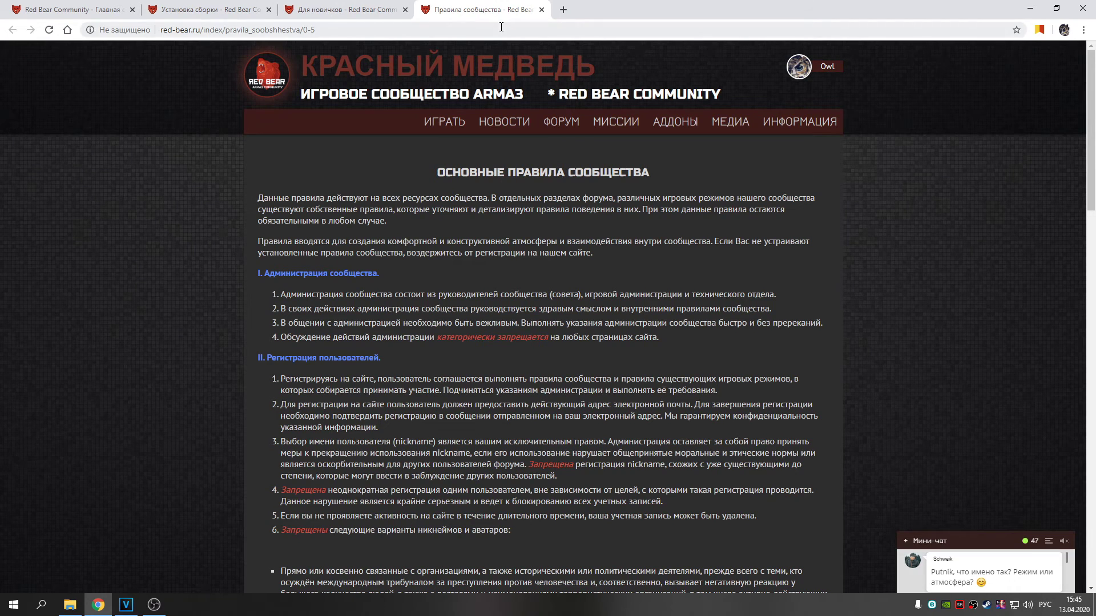
{"action": "left_click", "coordinate": [398, 66]}
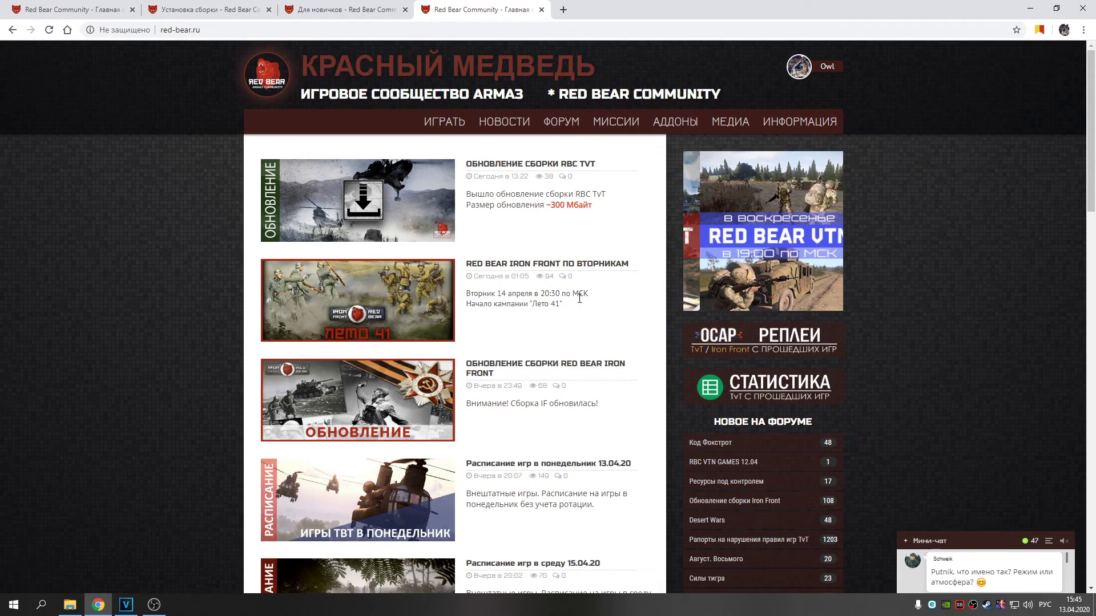
Open the Iron Front Tuesdays news in a new tab and read through it
{"action": "right_click", "coordinate": [586, 264]}
{"action": "left_click", "coordinate": [621, 270]}
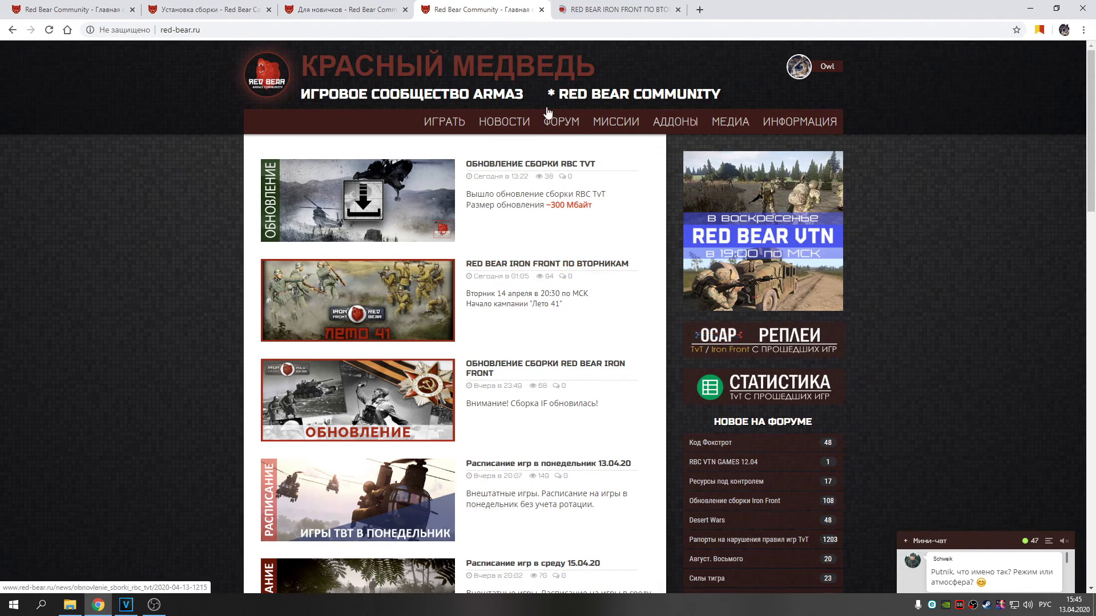
{"action": "left_click", "coordinate": [609, 10]}
{"action": "scroll", "coordinate": [451, 328], "scroll_direction": "down", "scroll_amount": 10}
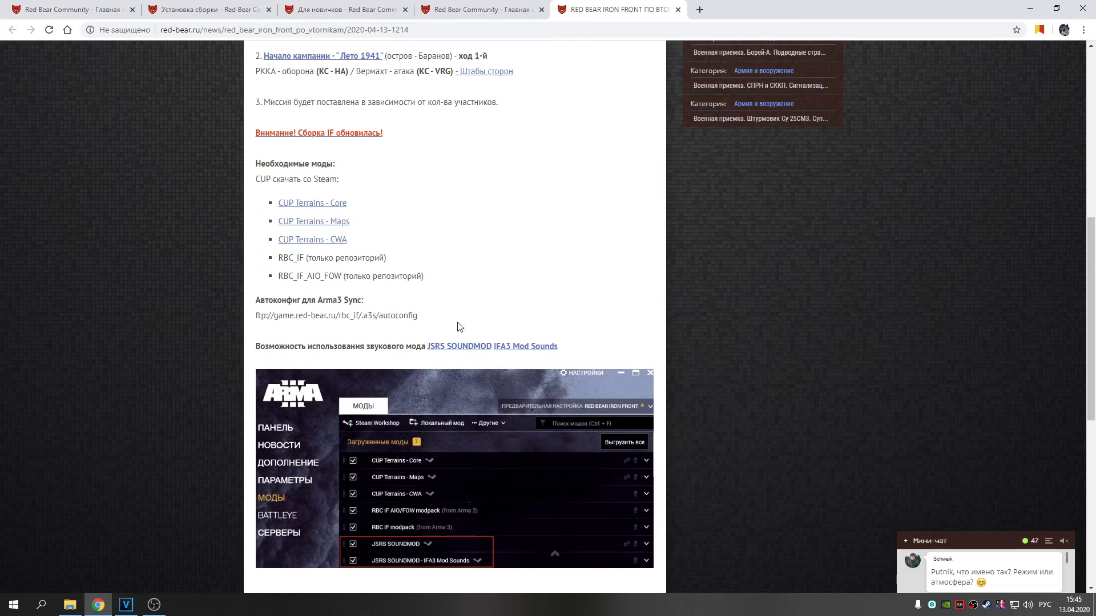
{"action": "scroll", "coordinate": [473, 319], "scroll_direction": "down", "scroll_amount": 3}
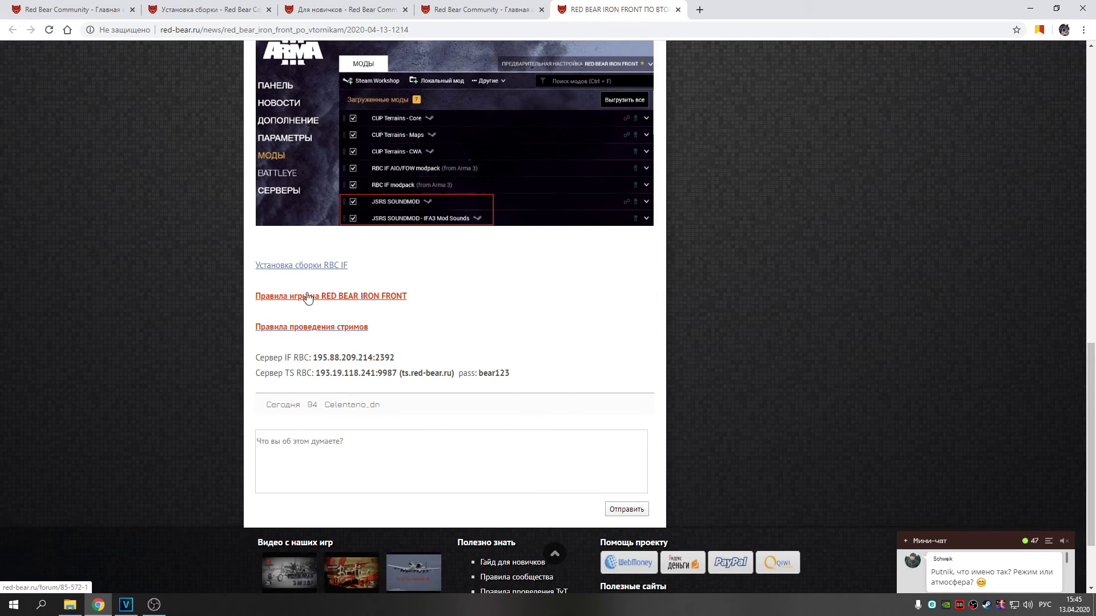
Back on the home page, open the RED BEAR VTN GAMES - 12.04 article
{"action": "left_click", "coordinate": [457, 6]}
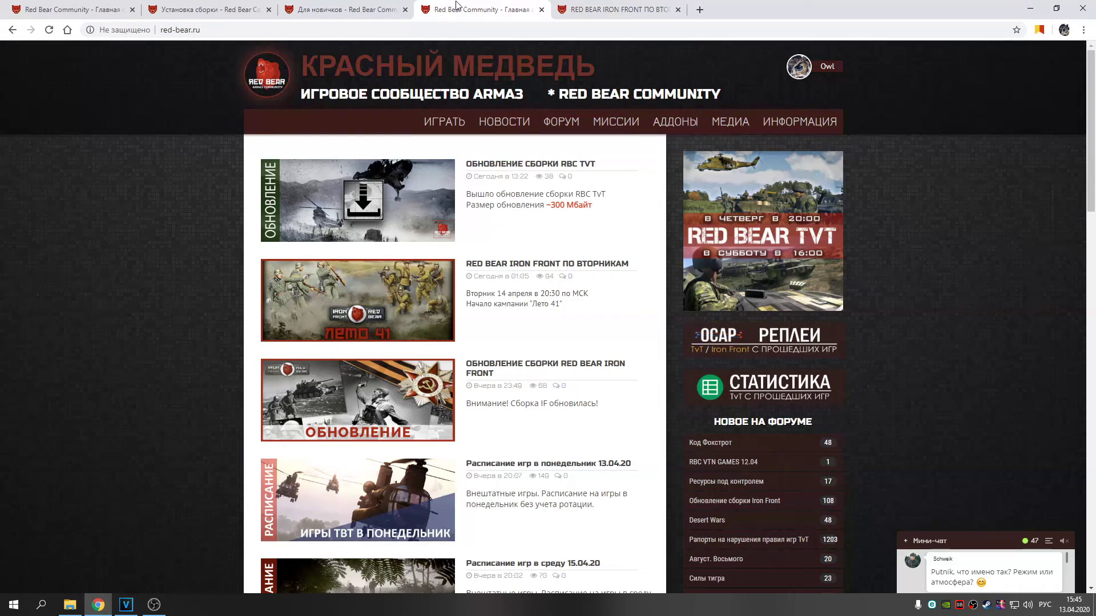
{"action": "scroll", "coordinate": [488, 186], "scroll_direction": "down", "scroll_amount": 3}
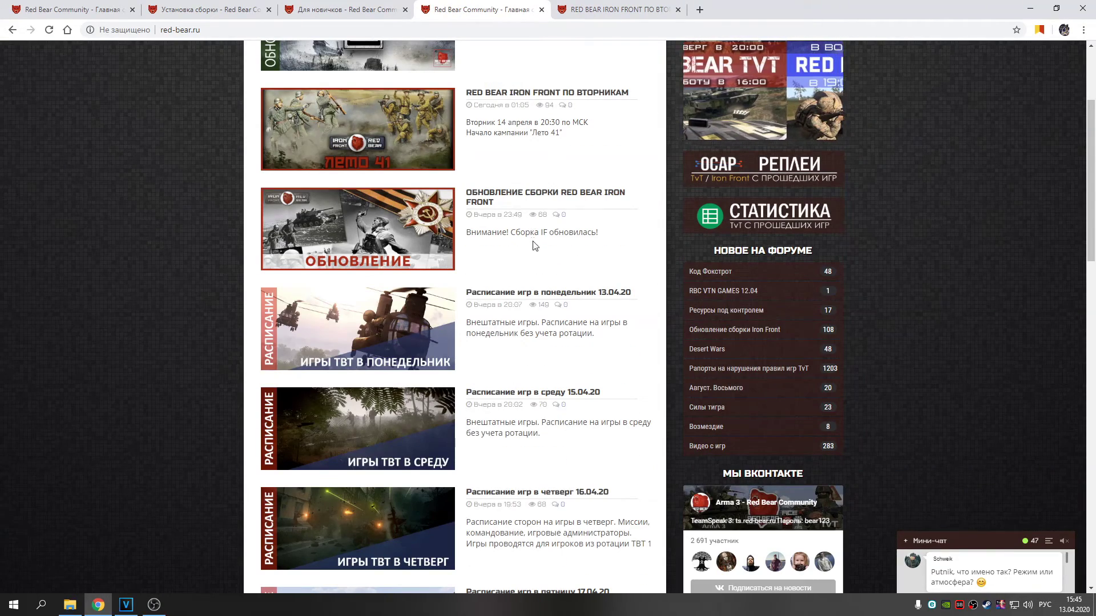
{"action": "scroll", "coordinate": [550, 211], "scroll_direction": "down", "scroll_amount": 1}
{"action": "scroll", "coordinate": [571, 268], "scroll_direction": "up", "scroll_amount": 1}
{"action": "scroll", "coordinate": [582, 281], "scroll_direction": "up", "scroll_amount": 2}
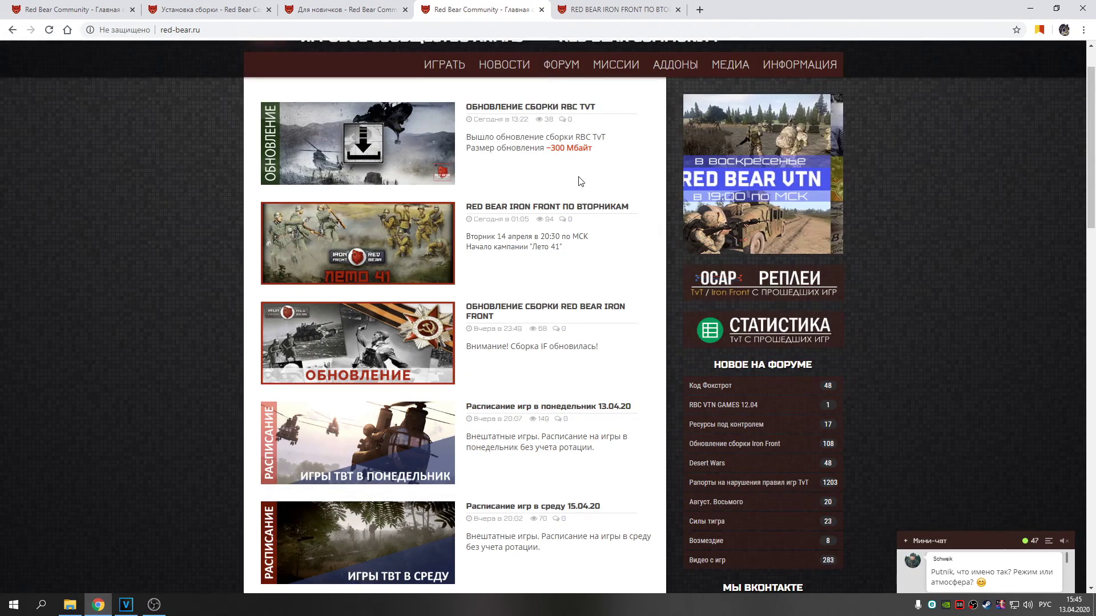
{"action": "scroll", "coordinate": [588, 228], "scroll_direction": "down", "scroll_amount": 2}
{"action": "scroll", "coordinate": [589, 239], "scroll_direction": "down", "scroll_amount": 9}
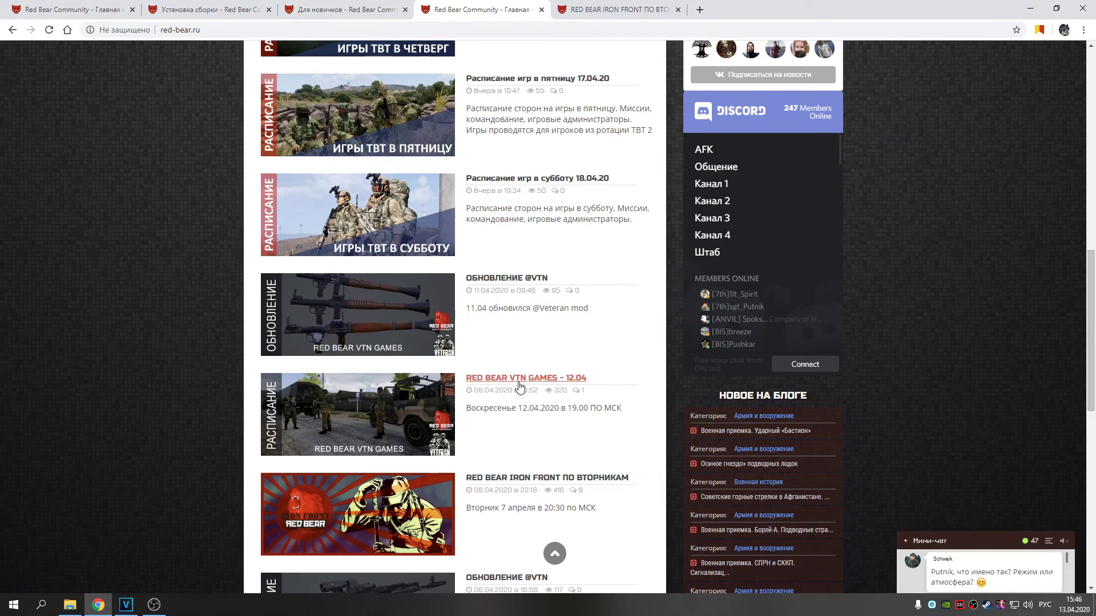
{"action": "left_click", "coordinate": [522, 378]}
{"action": "scroll", "coordinate": [567, 329], "scroll_direction": "down", "scroll_amount": 9}
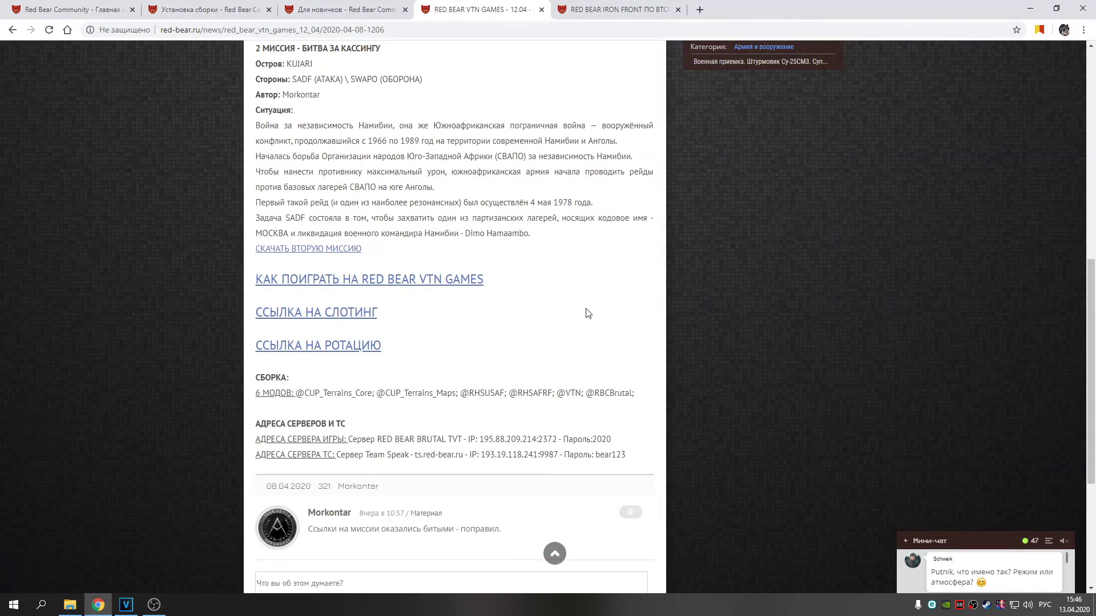
Open the linked how-to-play VTN Games forum thread and scroll through it
{"action": "left_click", "coordinate": [378, 285]}
{"action": "scroll", "coordinate": [450, 270], "scroll_direction": "down", "scroll_amount": 3}
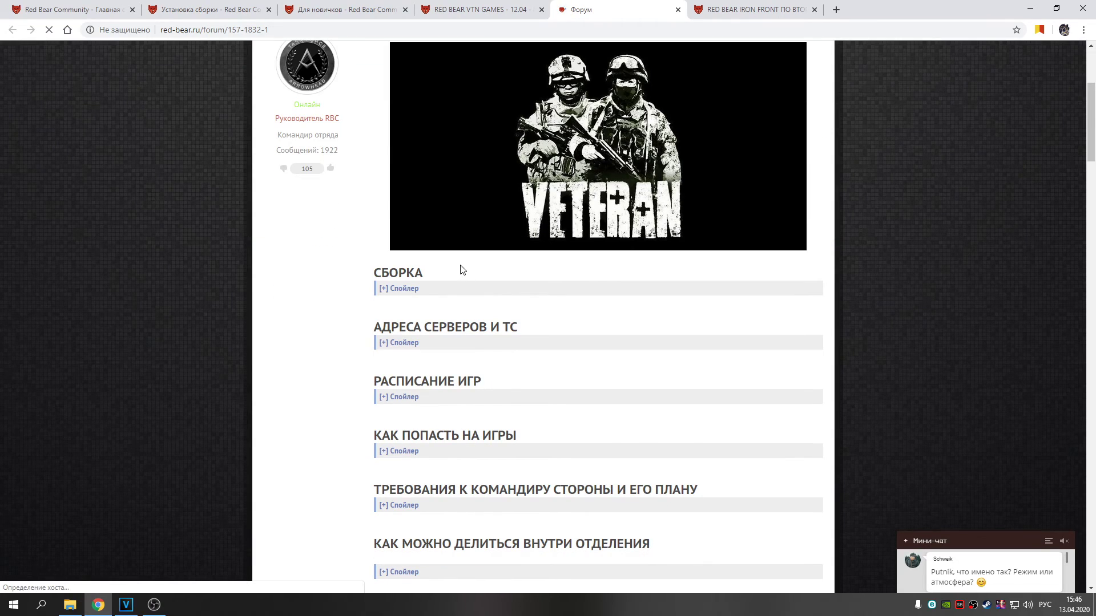
{"action": "scroll", "coordinate": [607, 256], "scroll_direction": "down", "scroll_amount": 2}
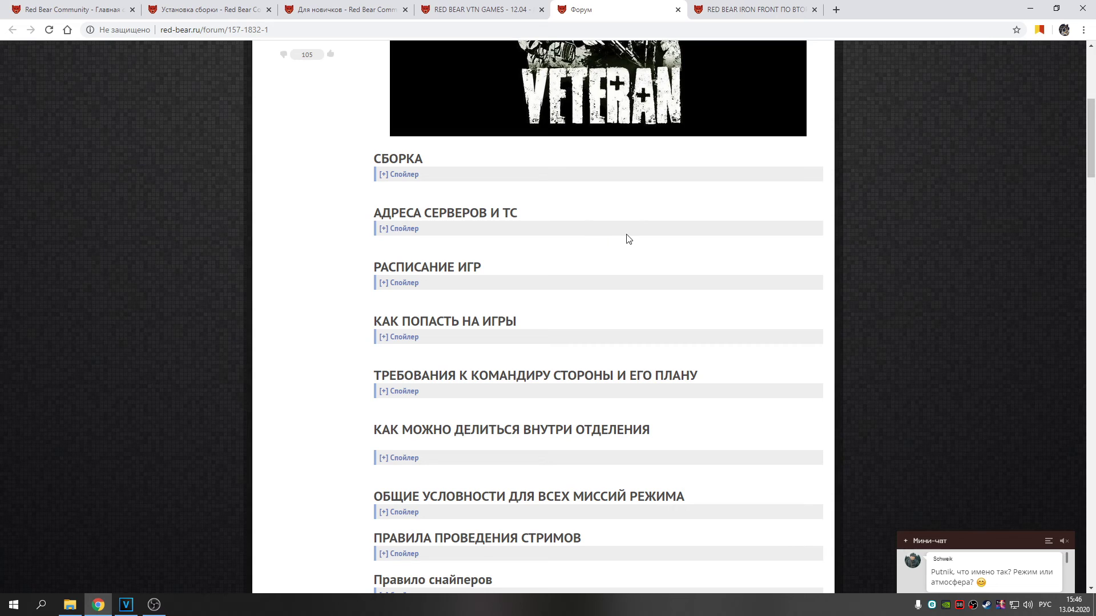
{"action": "scroll", "coordinate": [562, 240], "scroll_direction": "down", "scroll_amount": 1}
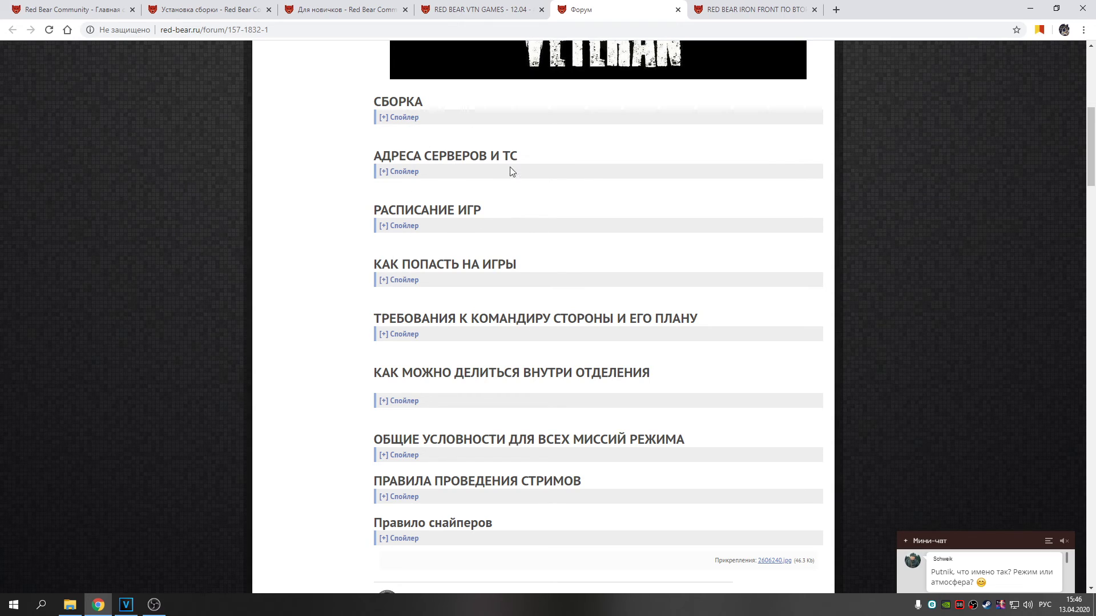
{"action": "scroll", "coordinate": [494, 377], "scroll_direction": "down", "scroll_amount": 1}
Expand the general mission conditions spoiler and highlight the first few rules
{"action": "left_click", "coordinate": [403, 399]}
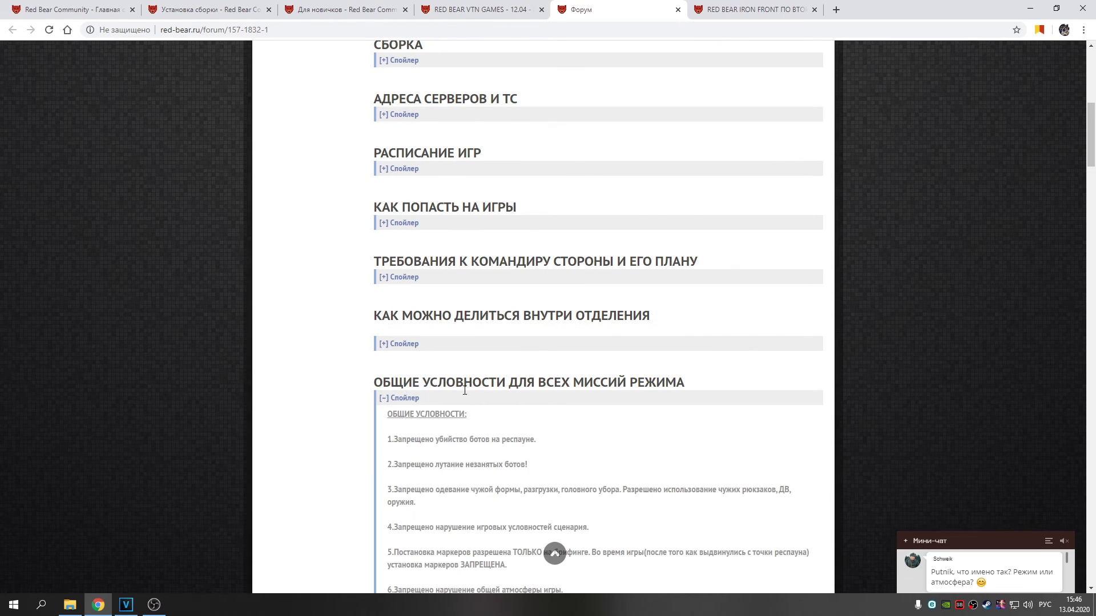
{"action": "scroll", "coordinate": [408, 397], "scroll_direction": "down", "scroll_amount": 1}
{"action": "left_click_drag", "start_coordinate": [404, 385], "coordinate": [493, 385]}
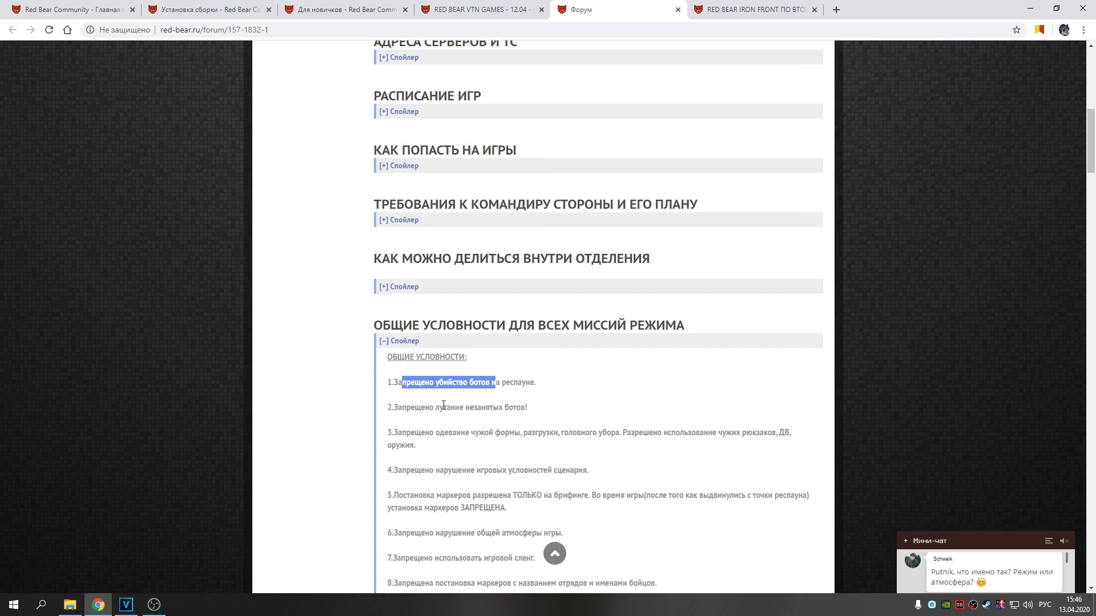
{"action": "left_click_drag", "start_coordinate": [412, 408], "coordinate": [518, 408]}
{"action": "left_click_drag", "start_coordinate": [461, 432], "coordinate": [554, 434]}
{"action": "scroll", "coordinate": [508, 409], "scroll_direction": "down", "scroll_amount": 4}
{"action": "scroll", "coordinate": [507, 408], "scroll_direction": "up", "scroll_amount": 13}
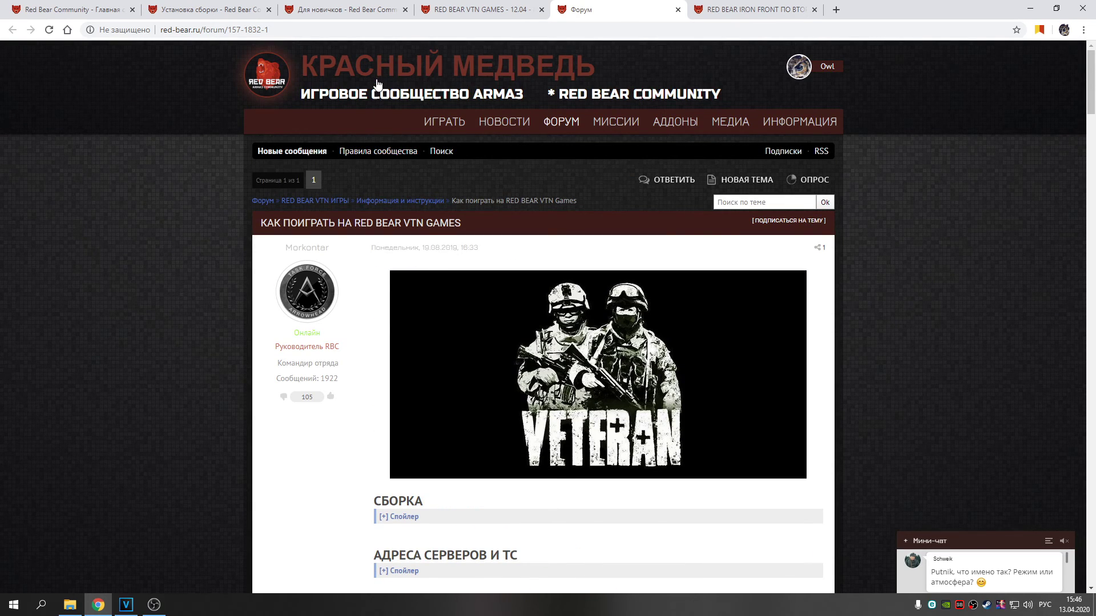
Return to the Red Bear home page and highlight the Iron Front update news date
{"action": "left_click", "coordinate": [376, 85]}
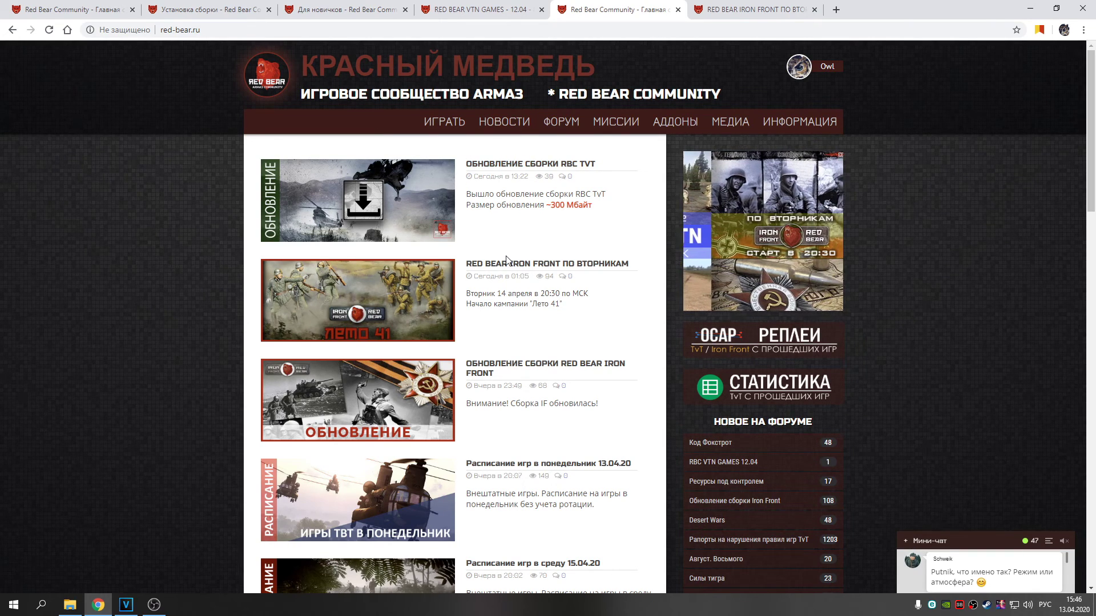
{"action": "left_click_drag", "start_coordinate": [474, 388], "coordinate": [514, 386]}
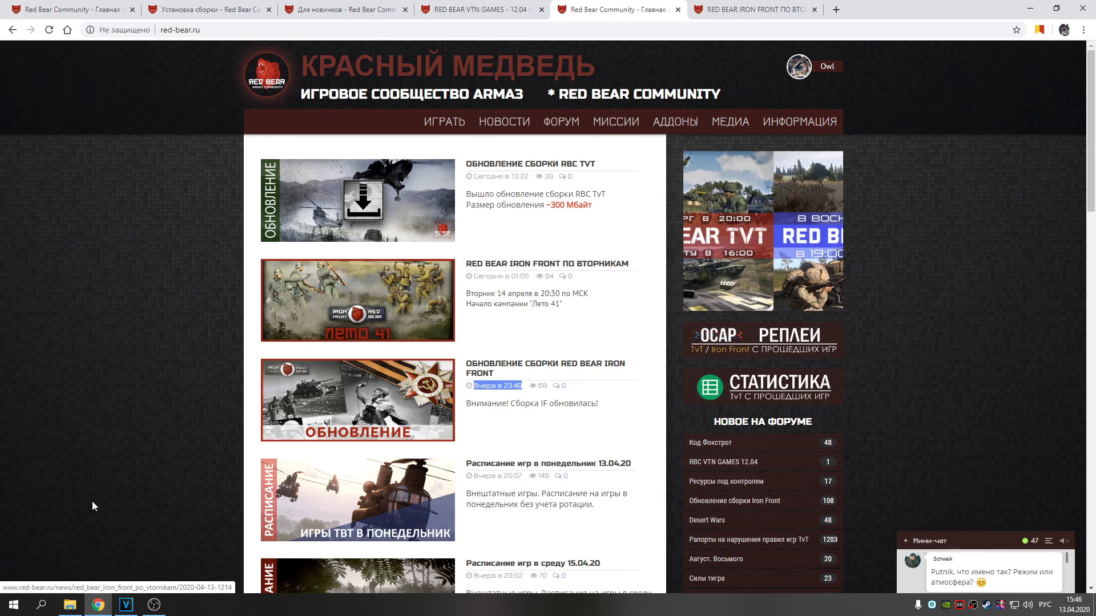
{"action": "left_click", "coordinate": [70, 605]}
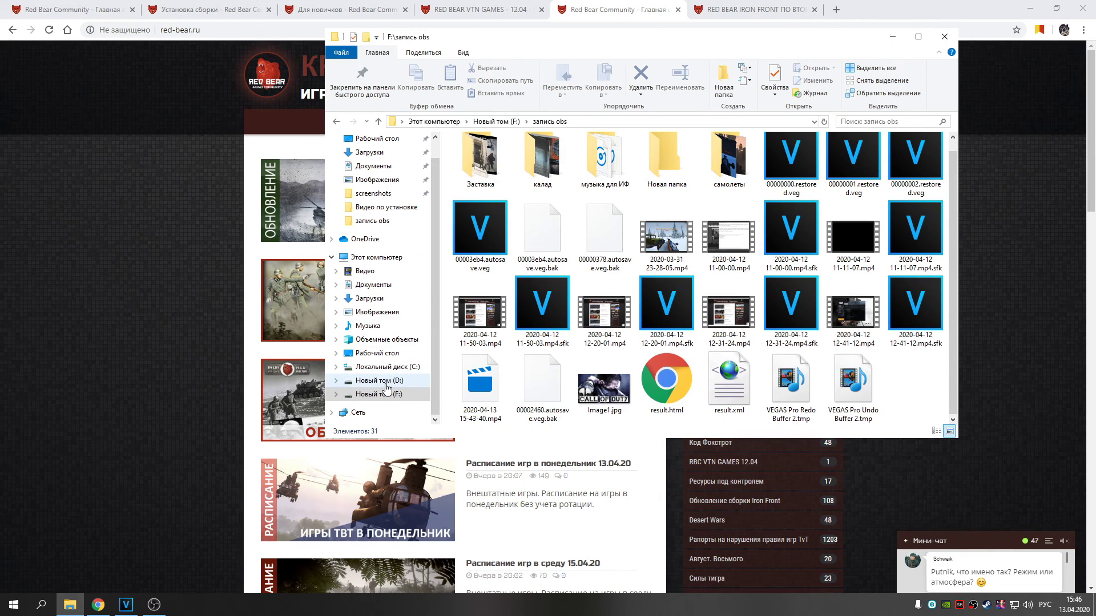
Browse to D:\program\ArmA3Sync and launch ArmA3Sync.exe
{"action": "left_click", "coordinate": [379, 380]}
{"action": "double_click", "coordinate": [478, 179]}
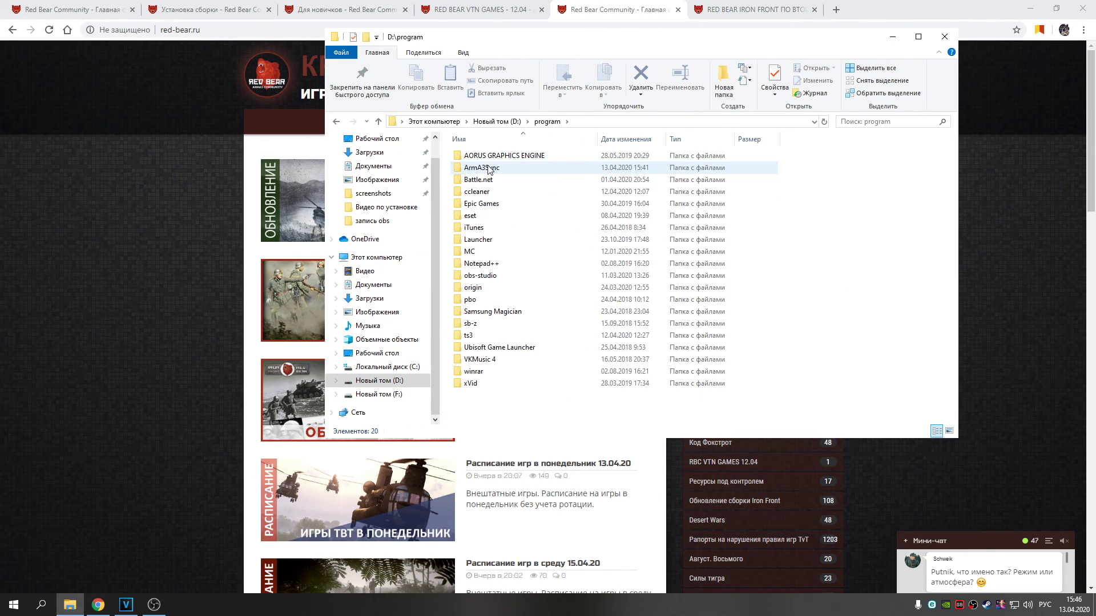
{"action": "double_click", "coordinate": [488, 168]}
{"action": "left_click", "coordinate": [488, 204]}
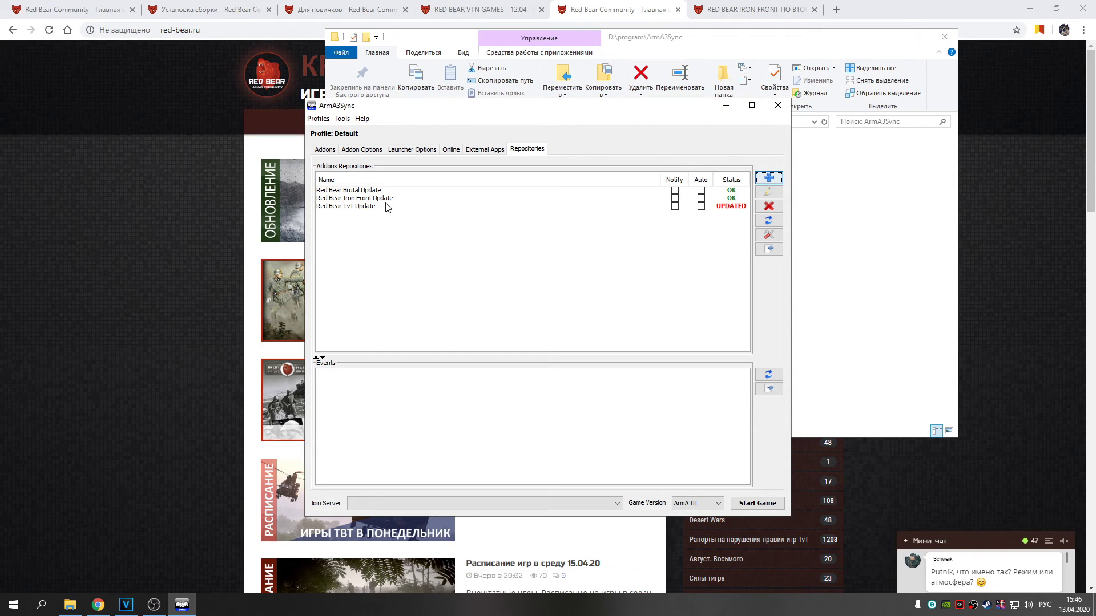
{"action": "left_click", "coordinate": [420, 199]}
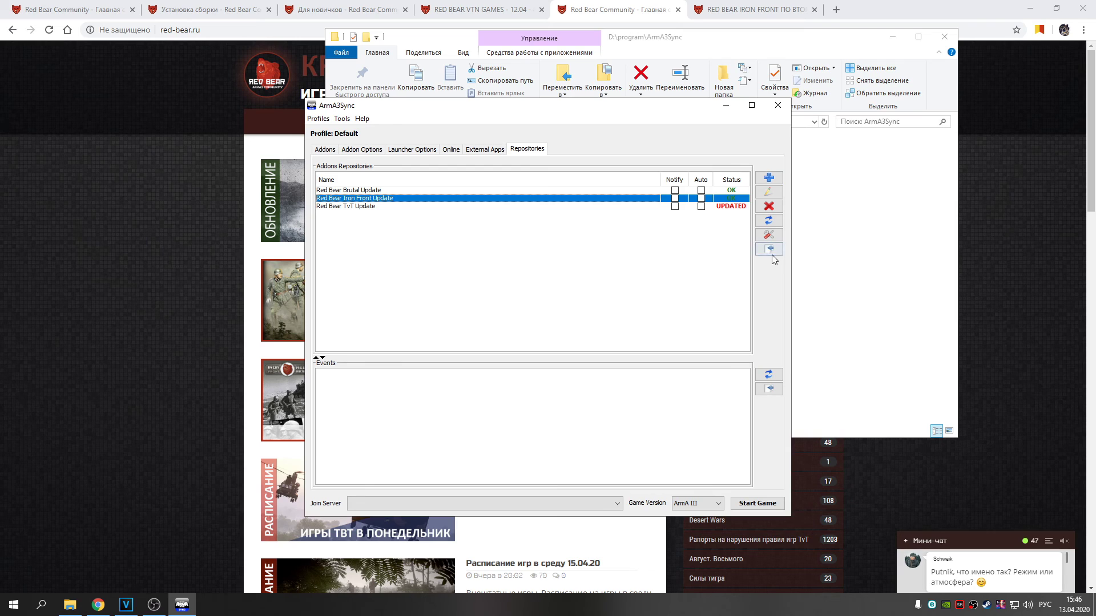
{"action": "left_click", "coordinate": [769, 251]}
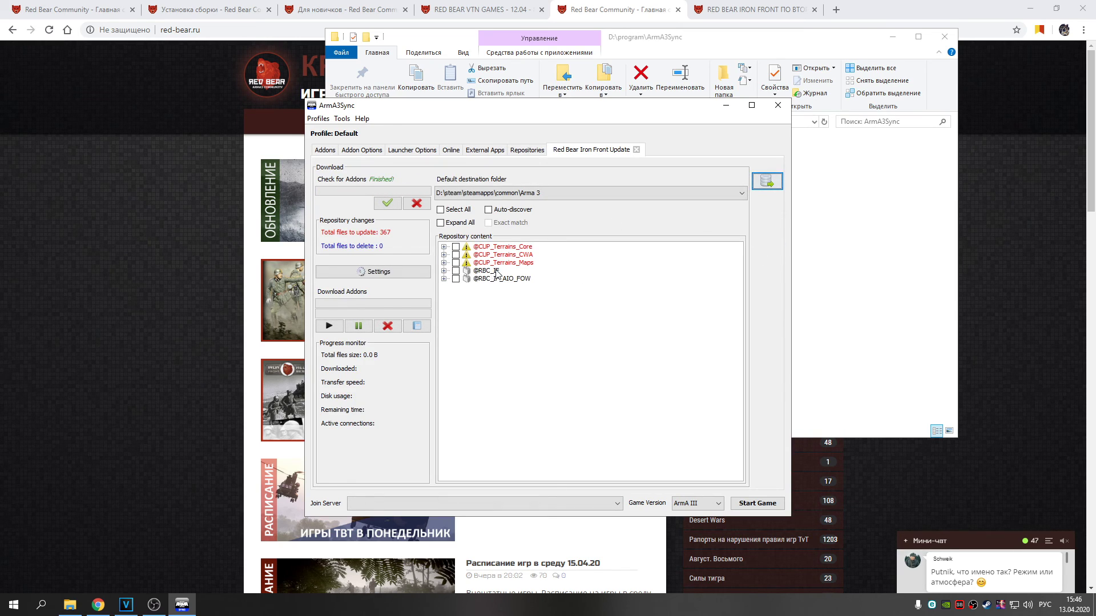
{"action": "left_click", "coordinate": [456, 278]}
{"action": "left_click", "coordinate": [455, 272]}
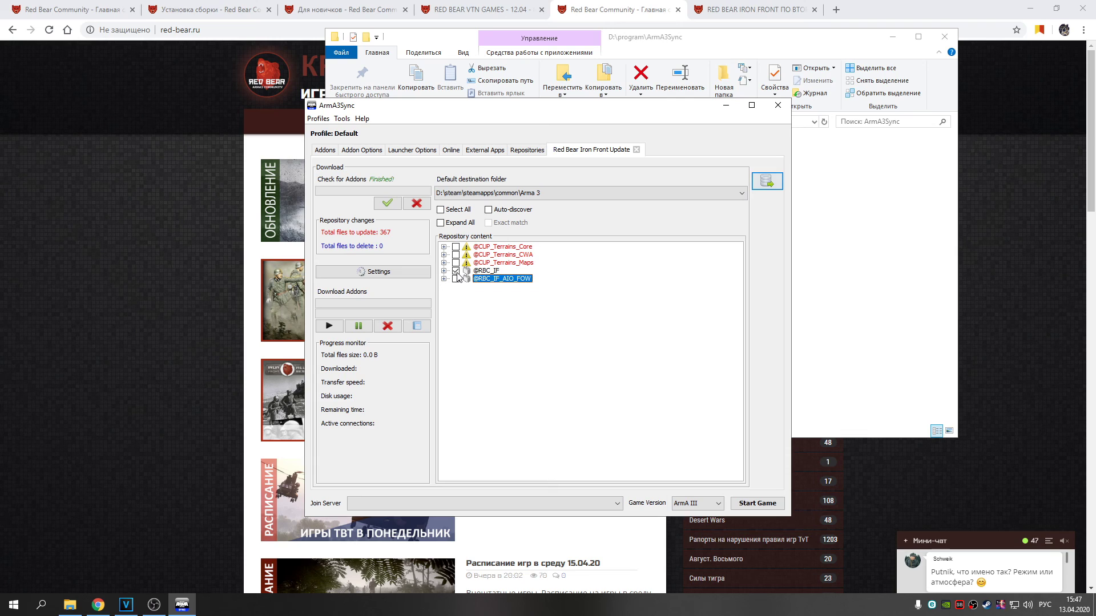
Return to the repository list, select Red Bear TvT Update, then switch to Chrome
{"action": "left_click", "coordinate": [529, 151]}
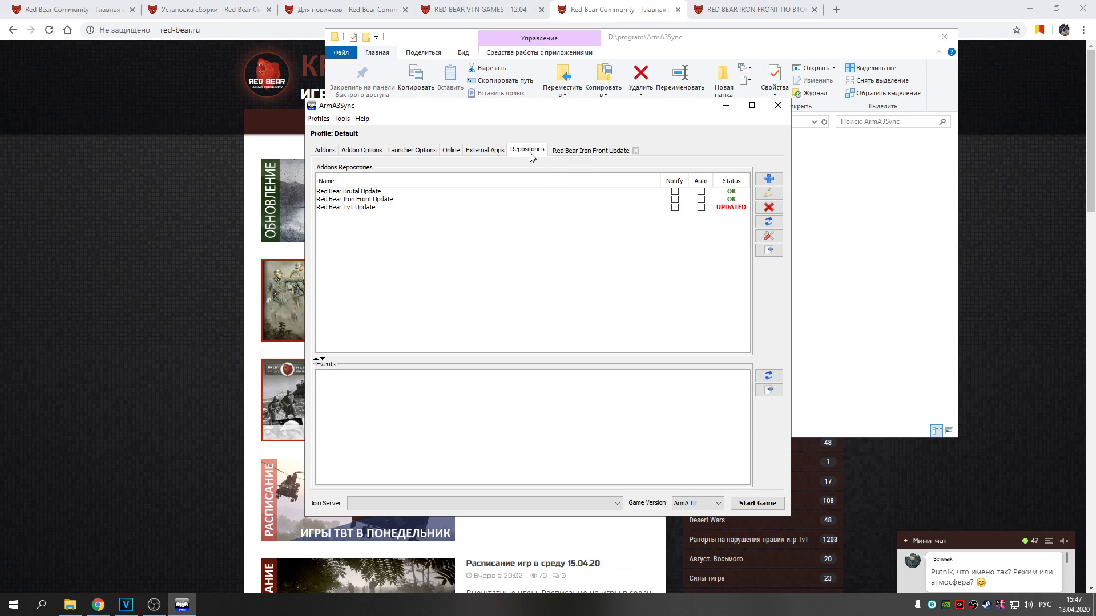
{"action": "left_click", "coordinate": [455, 207]}
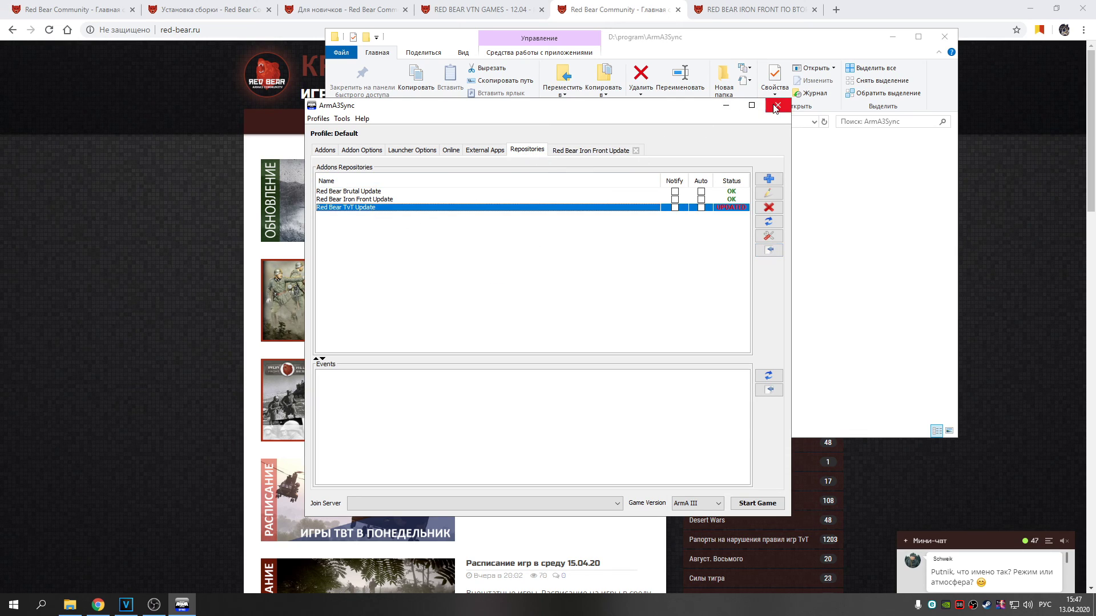
{"action": "left_click", "coordinate": [99, 605]}
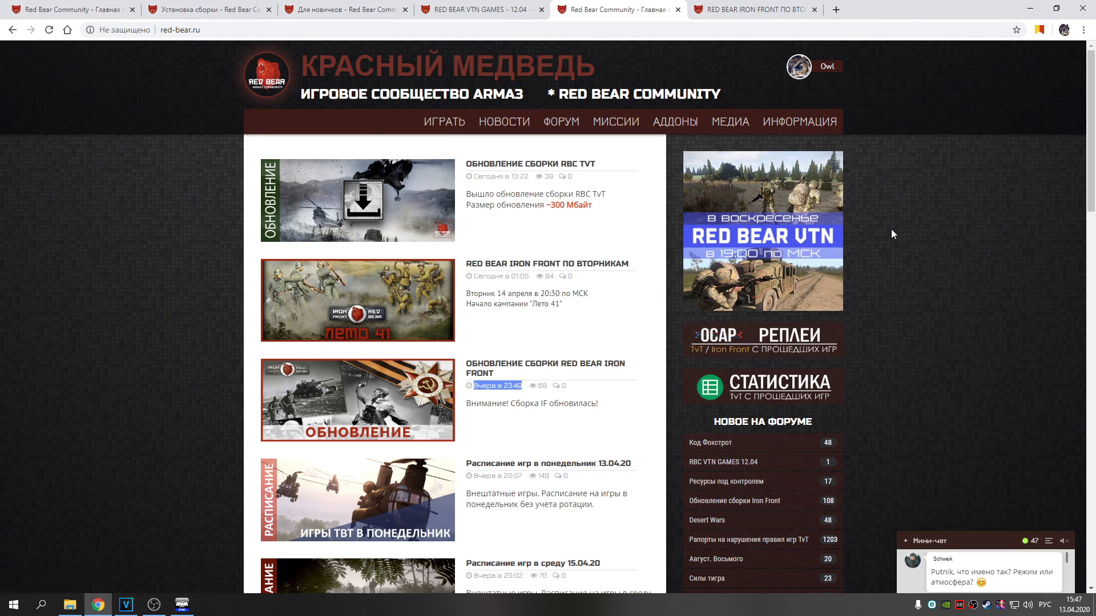